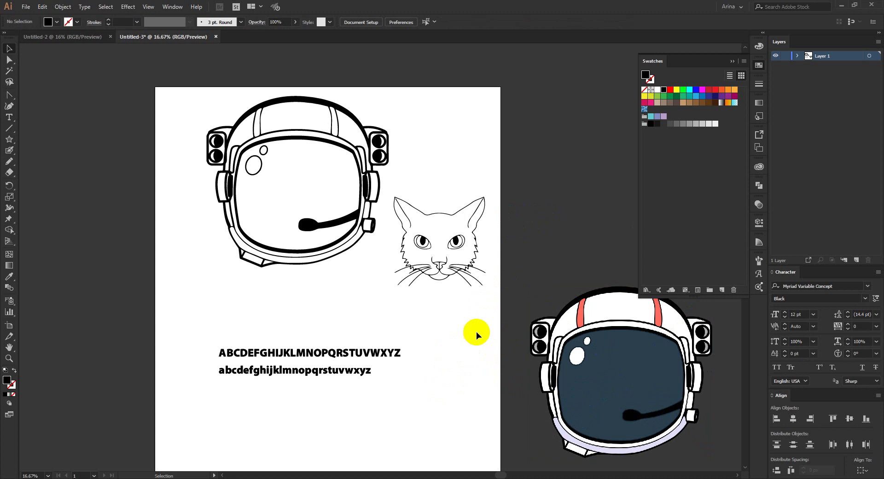
left_click_drag(473, 321, 682, 421)
left_click(438, 333)
left_click_drag(191, 104, 349, 270)
left_click(381, 321)
left_click(563, 387)
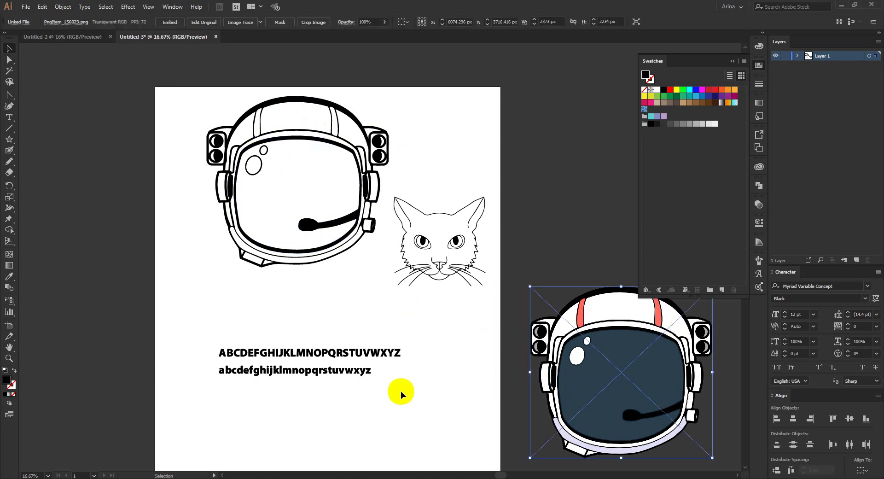
left_click(529, 392)
left_click_drag(482, 335, 732, 439)
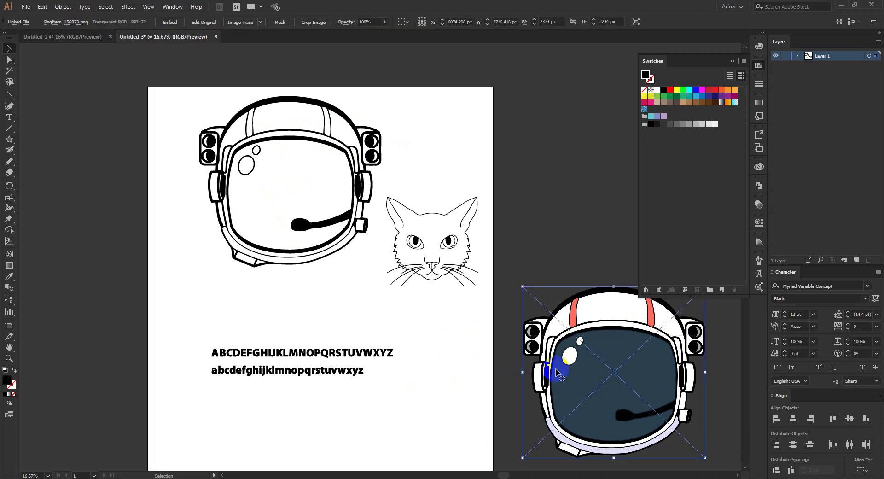
left_click(444, 366)
left_click_drag(453, 319, 389, 172)
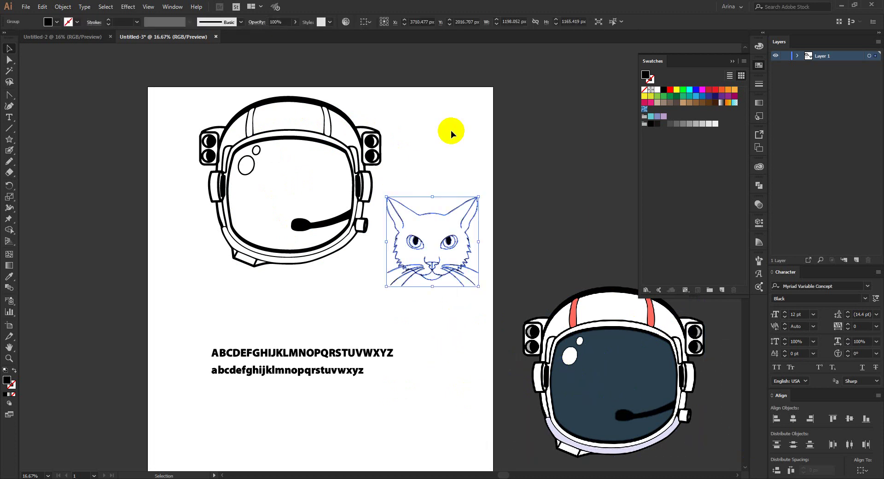
left_click(451, 131)
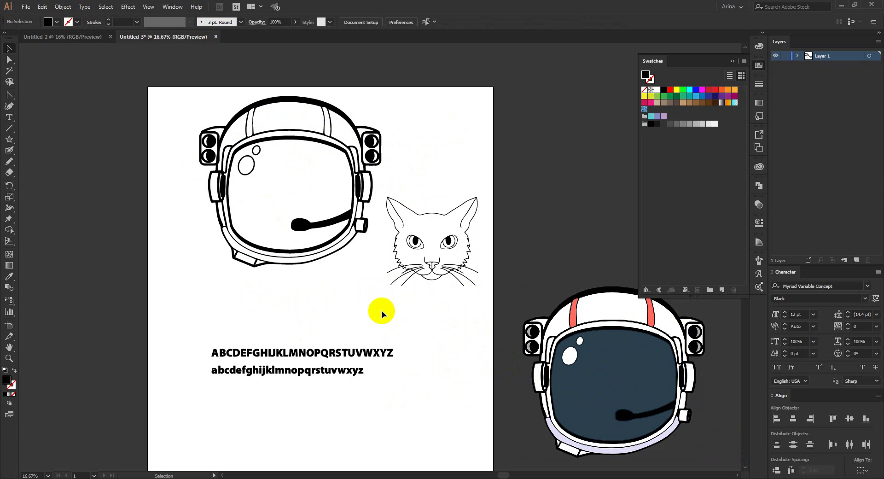
left_click(332, 305)
left_click_drag(214, 300, 195, 320)
left_click(422, 410)
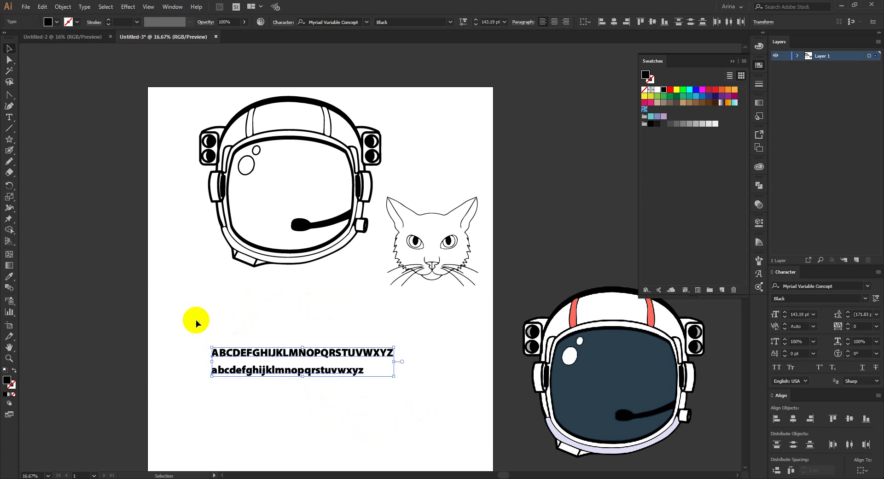
left_click(195, 320)
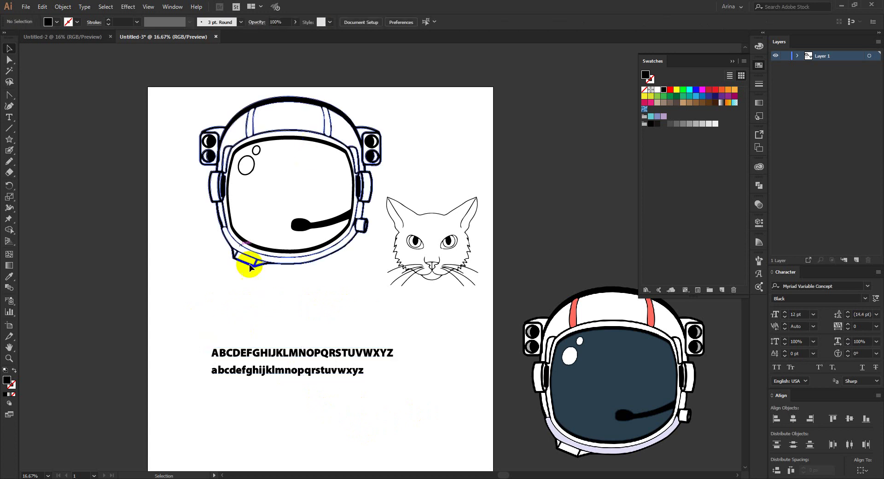
left_click(320, 300)
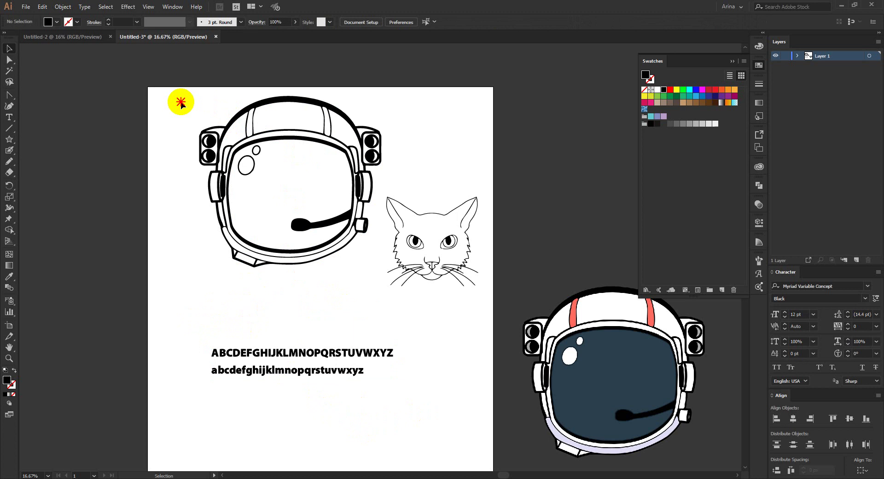
left_click_drag(181, 102, 321, 280)
left_click(321, 280)
left_click_drag(175, 100, 341, 317)
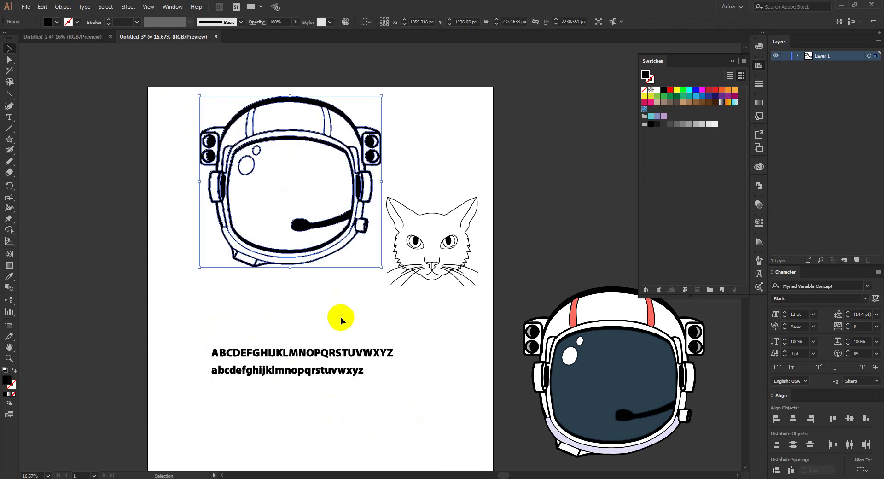
left_click(302, 307)
left_click_drag(169, 100, 308, 281)
left_click(297, 302)
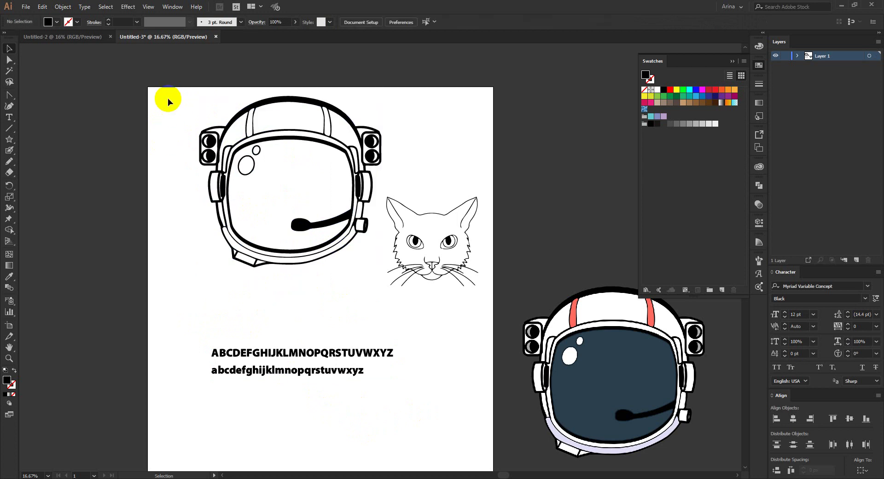
left_click_drag(167, 98, 291, 281)
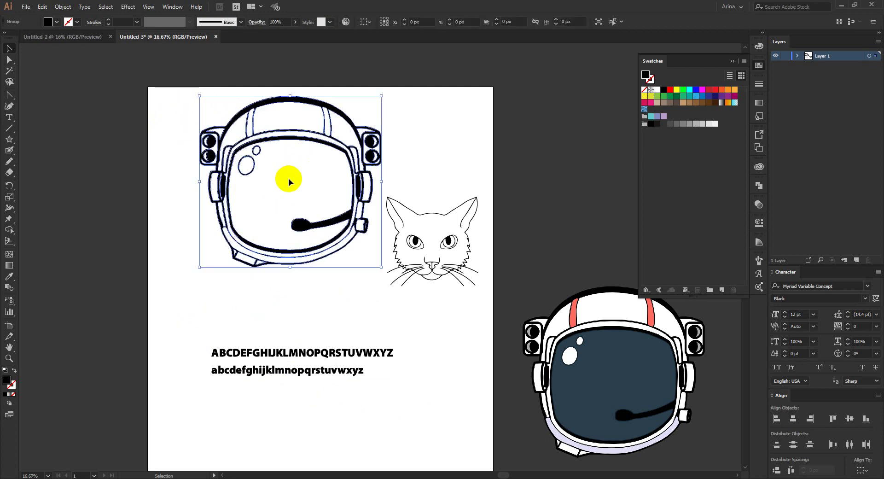
left_click(228, 311)
left_click_drag(173, 325, 419, 425)
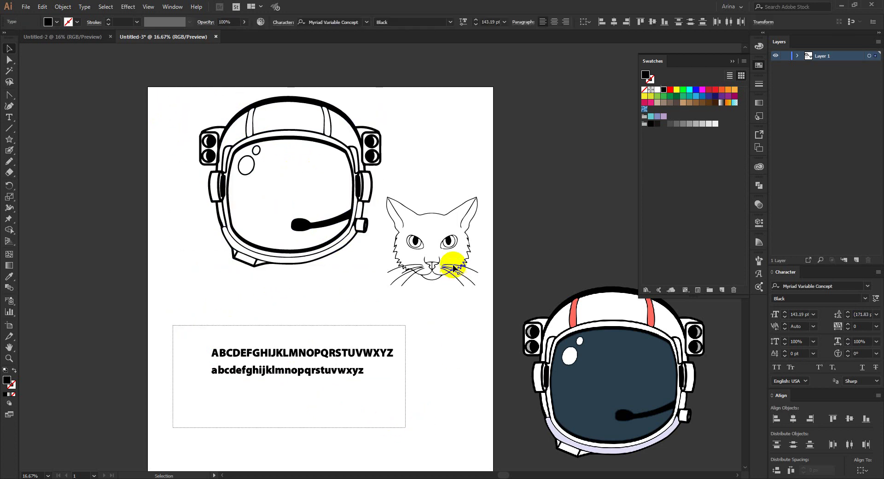
left_click(192, 316)
left_click_drag(163, 318, 443, 405)
left_click(444, 402)
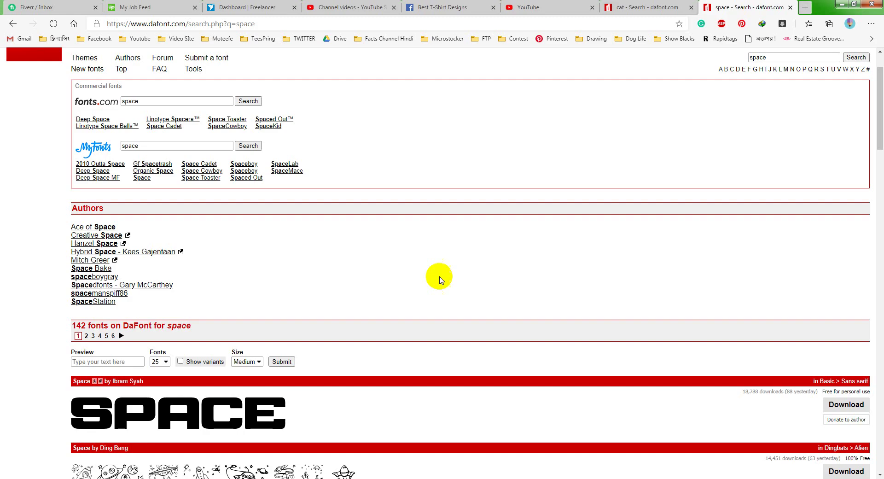
Step: Switch to the browser and examine the DaFont search results for space fonts and cat fonts
scroll(383, 272, "down", 10)
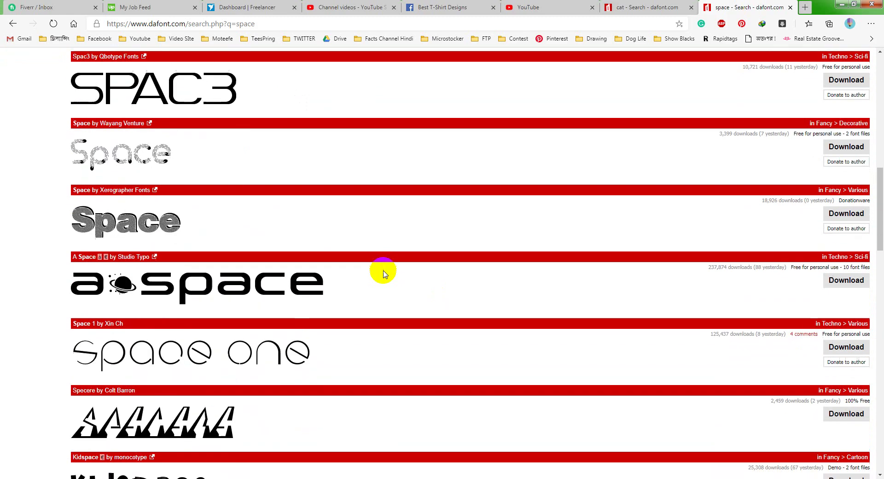
scroll(382, 272, "down", 8)
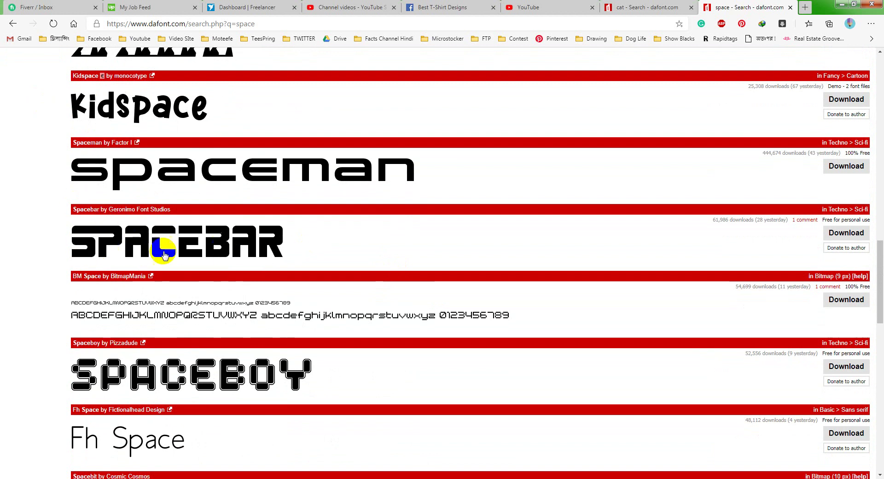
scroll(180, 249, "up", 15)
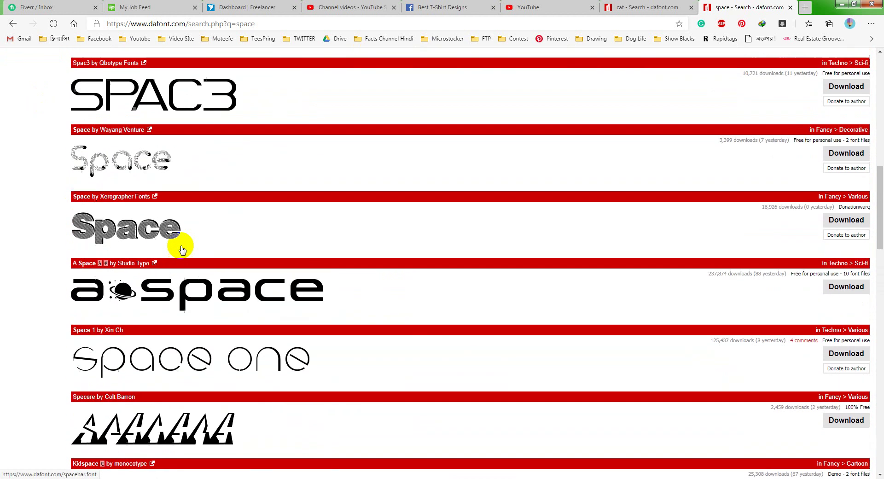
scroll(181, 249, "up", 2)
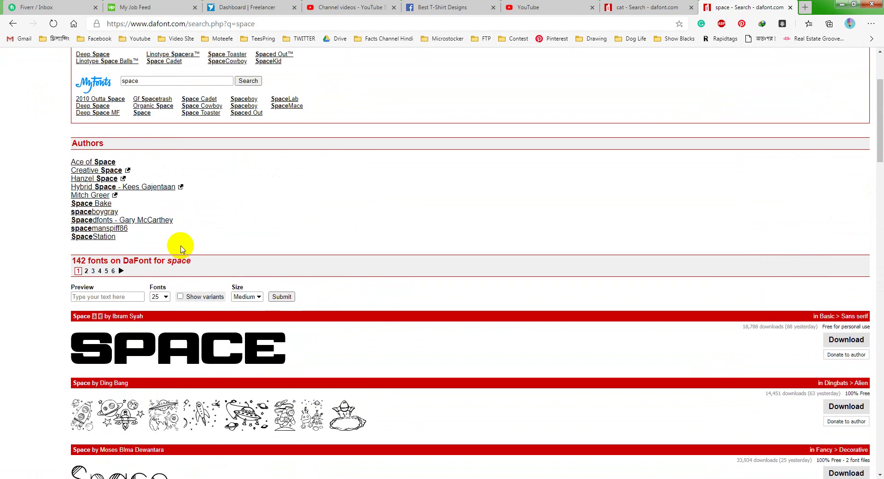
scroll(338, 234, "down", 3)
scroll(338, 234, "down", 1)
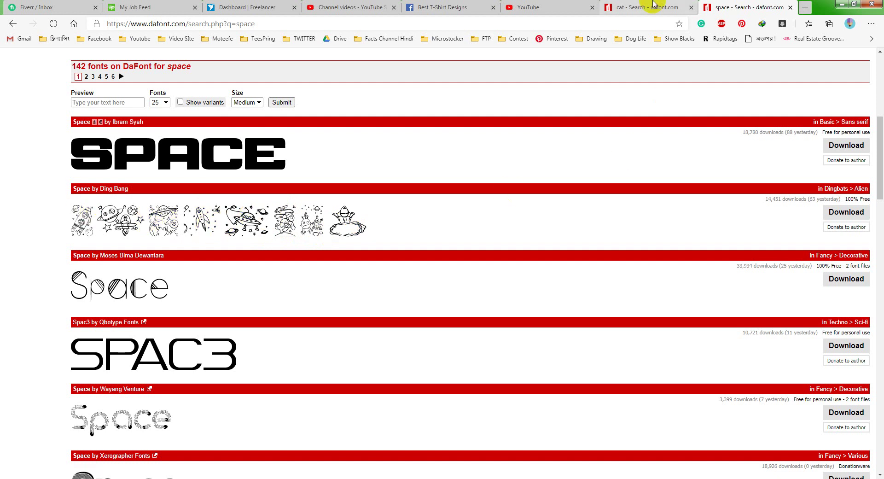
left_click(605, 7)
scroll(257, 248, "down", 2)
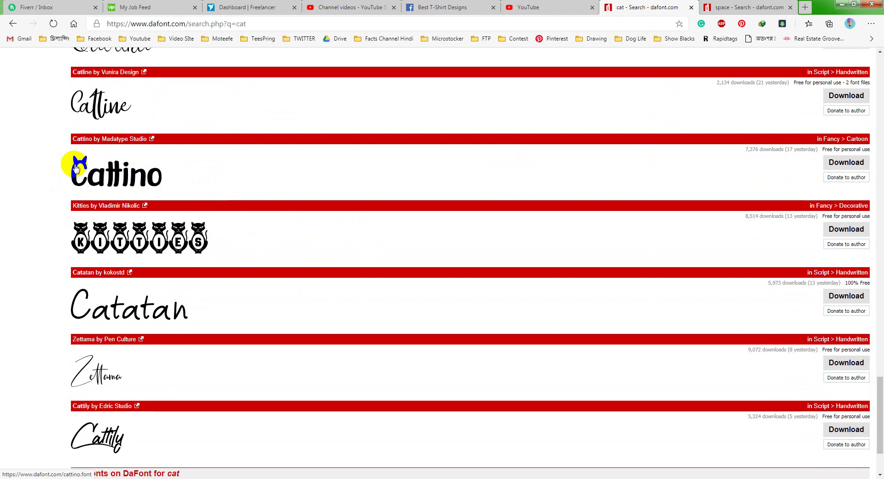
left_click(470, 153)
Step: Switch back to Illustrator and set the font of the two-line alphabet text to Space
left_click(258, 478)
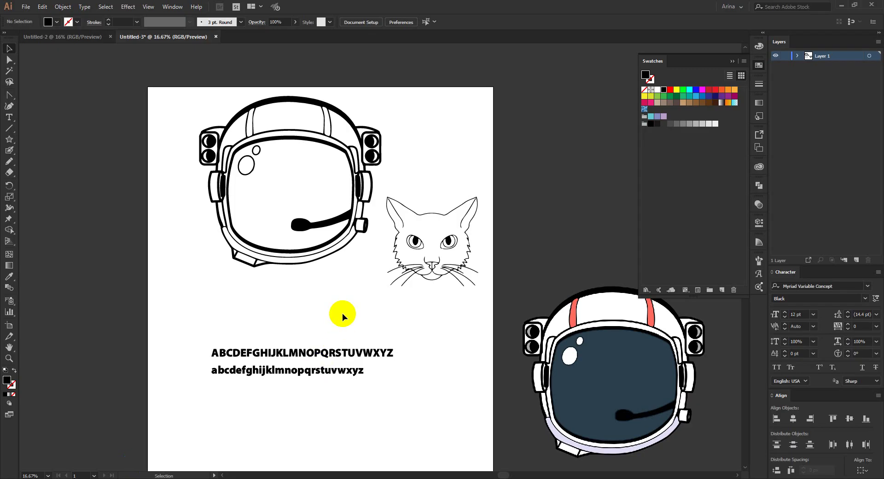
left_click_drag(201, 311, 396, 456)
scroll(267, 385, "up", 2)
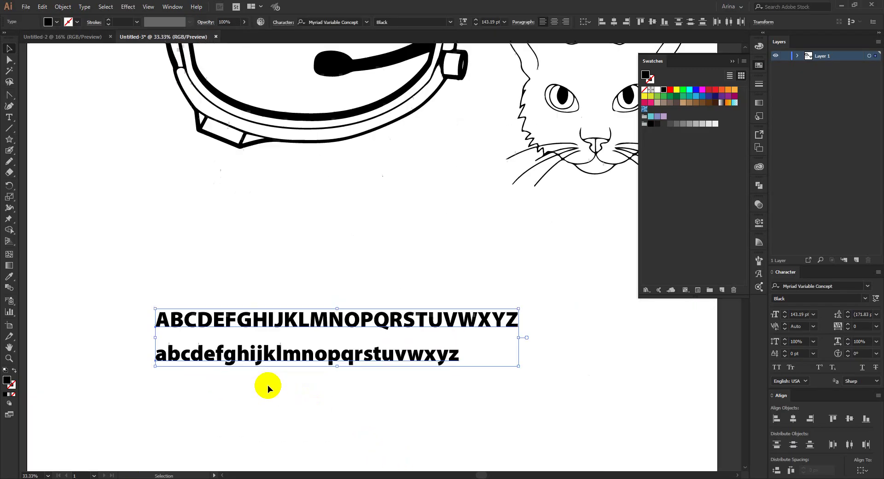
key("space")
left_click_drag(280, 387, 310, 367)
left_click_drag(139, 257, 564, 391)
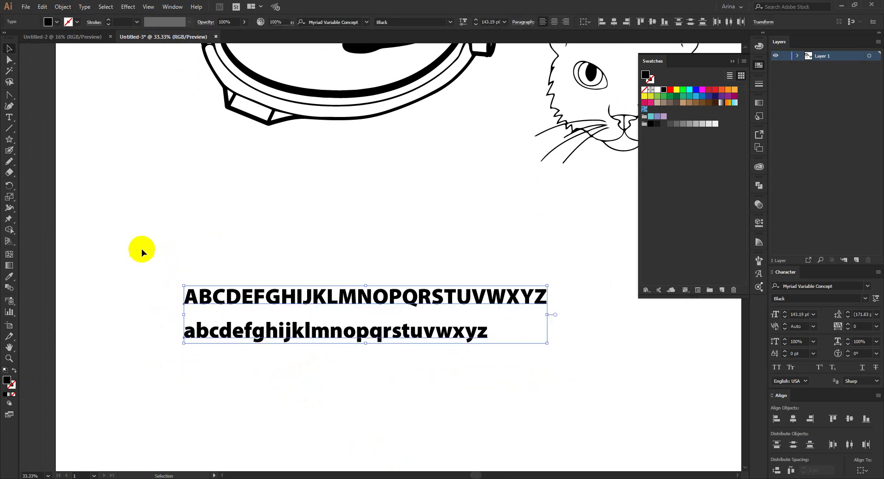
left_click_drag(142, 249, 566, 407)
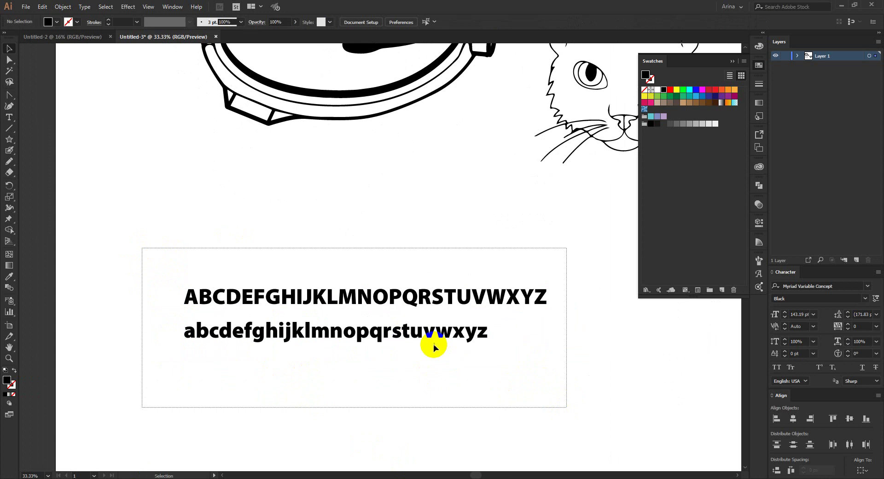
left_click_drag(433, 343, 433, 344)
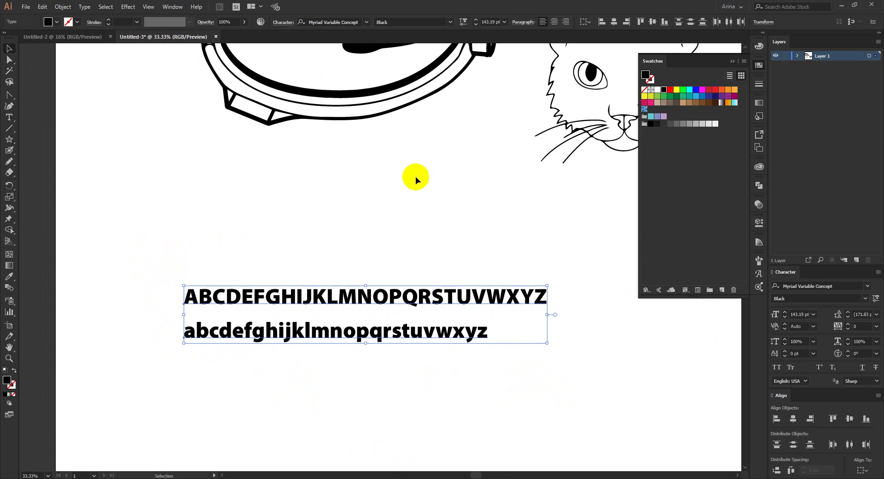
left_click(391, 22)
key("Down")
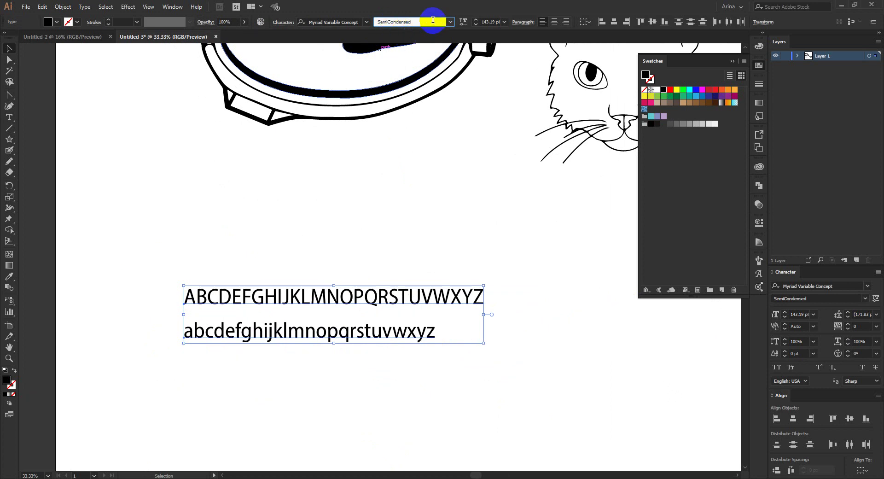
left_click(325, 21)
type("s")
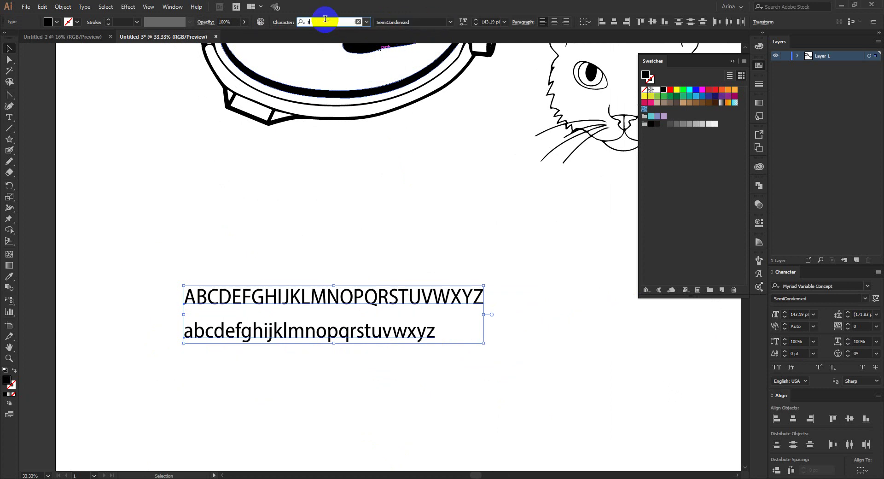
type("pa")
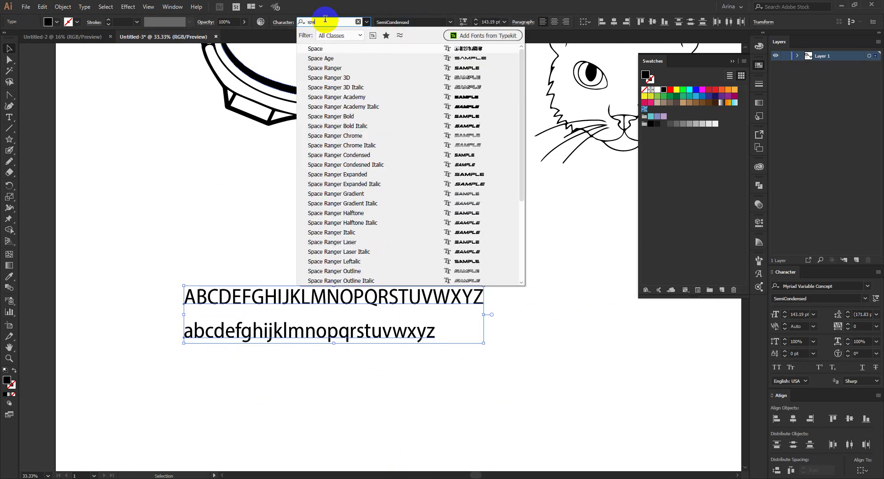
left_click(317, 49)
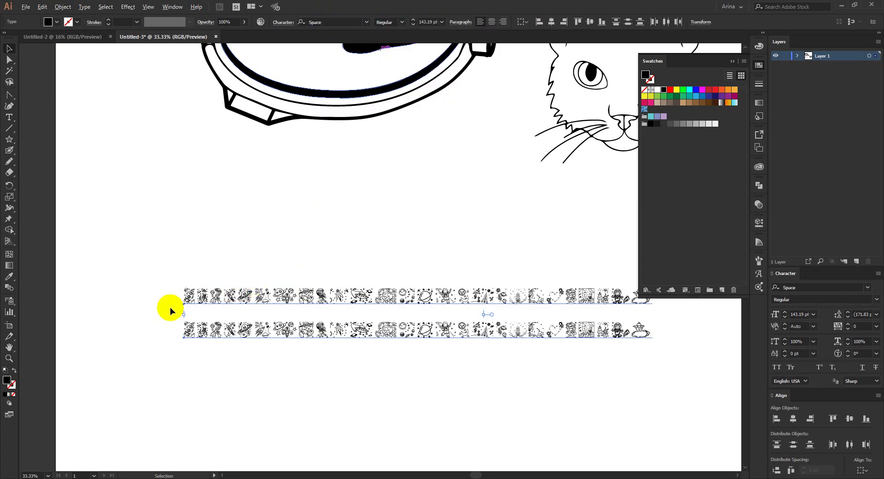
Step: Examine the space illustrations that the Space font gives for each letter along both alphabet lines
key("ctrl+1")
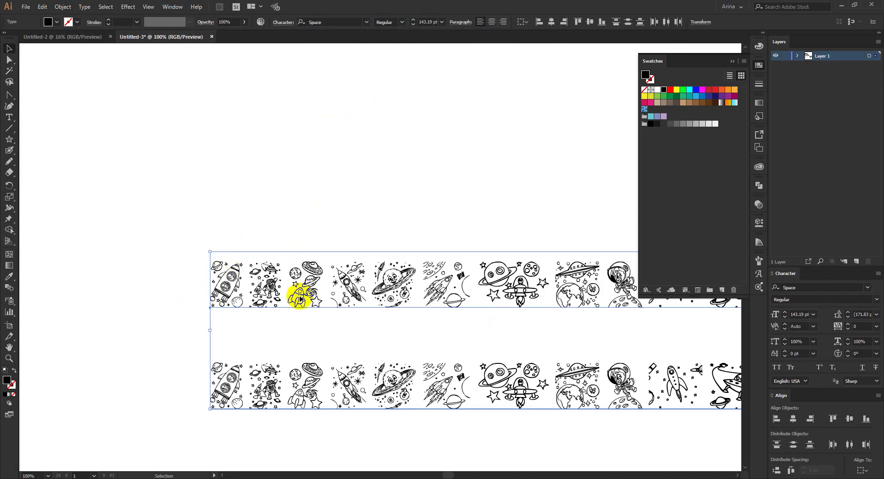
scroll(300, 298, "up", 2, "alt")
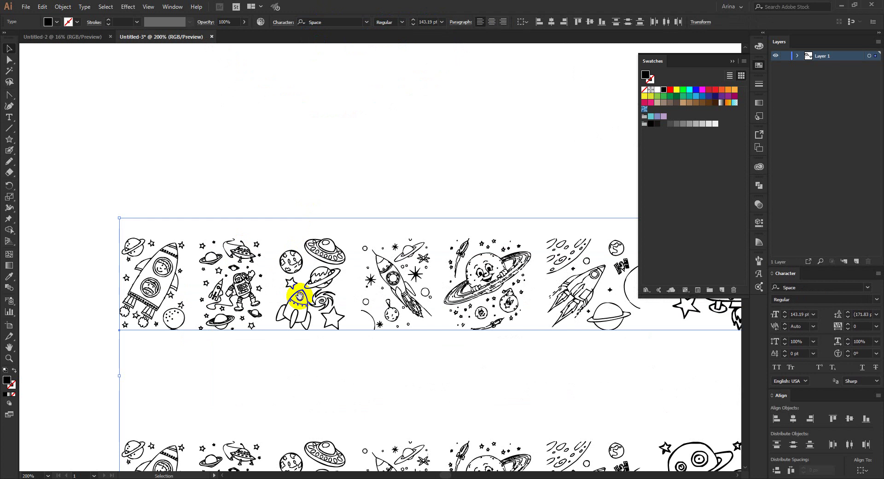
left_click_drag(300, 299, 222, 168)
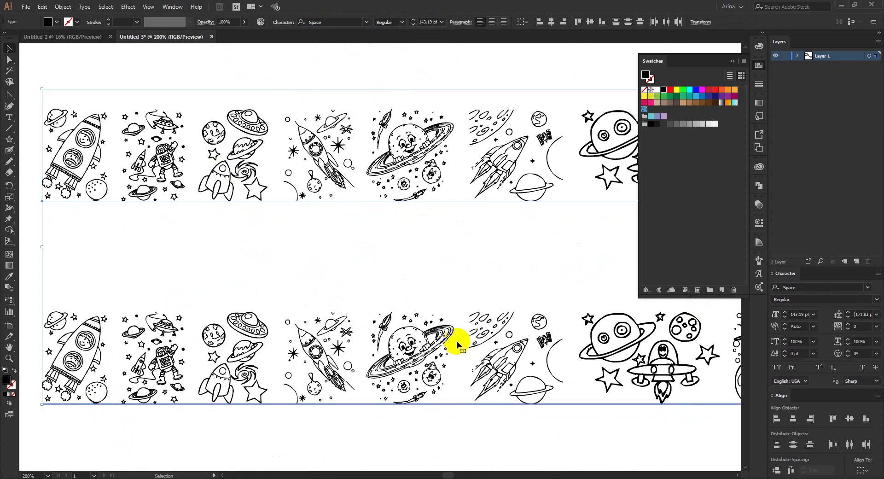
left_click_drag(451, 223, 276, 247)
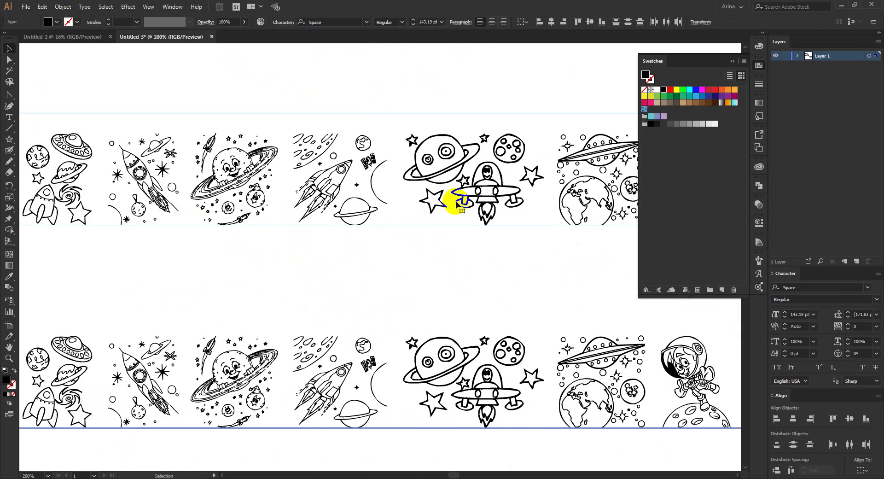
left_click_drag(503, 229, 309, 231)
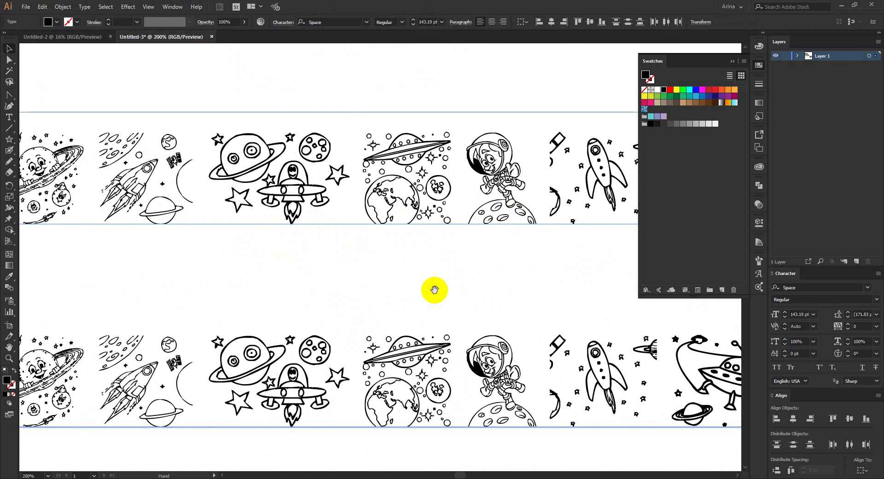
left_click_drag(434, 289, 262, 271)
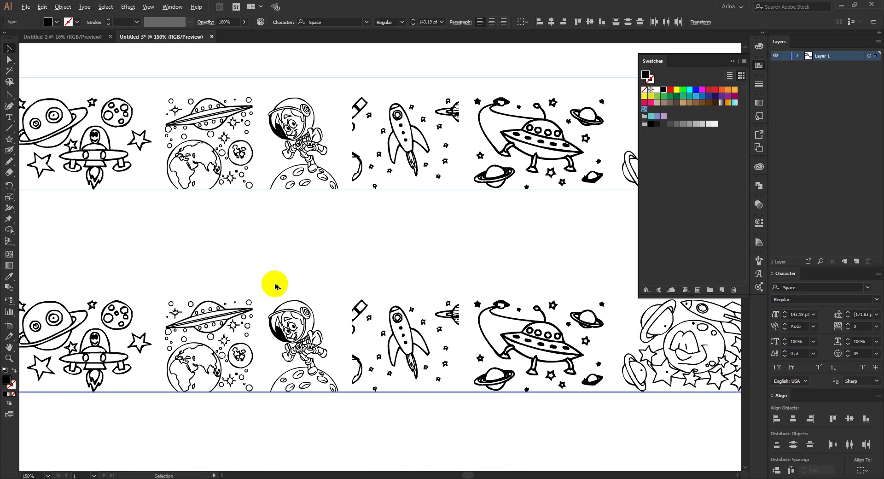
scroll(275, 287, "down", 1)
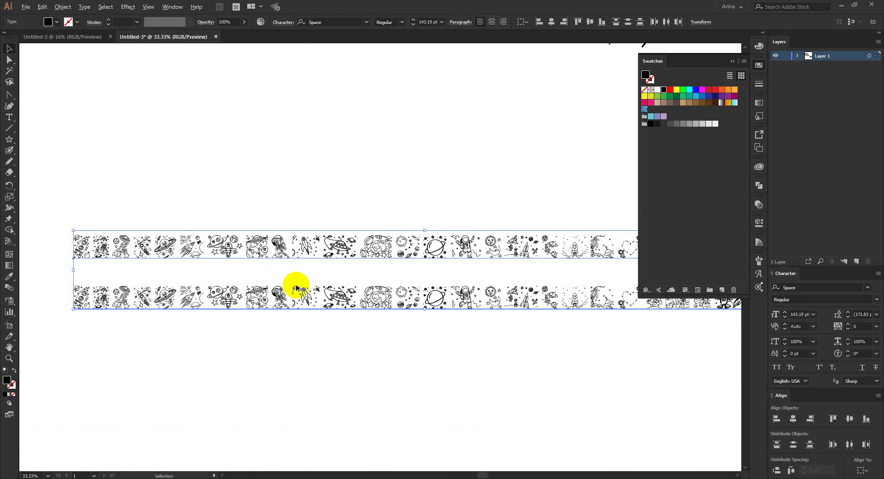
Step: Move the two lines of Space-font text farther down the artboard, away from the helmet, and deselect them
scroll(339, 293, "down", 1)
left_click_drag(339, 293, 344, 437)
left_click(348, 292)
scroll(348, 292, "up", 3)
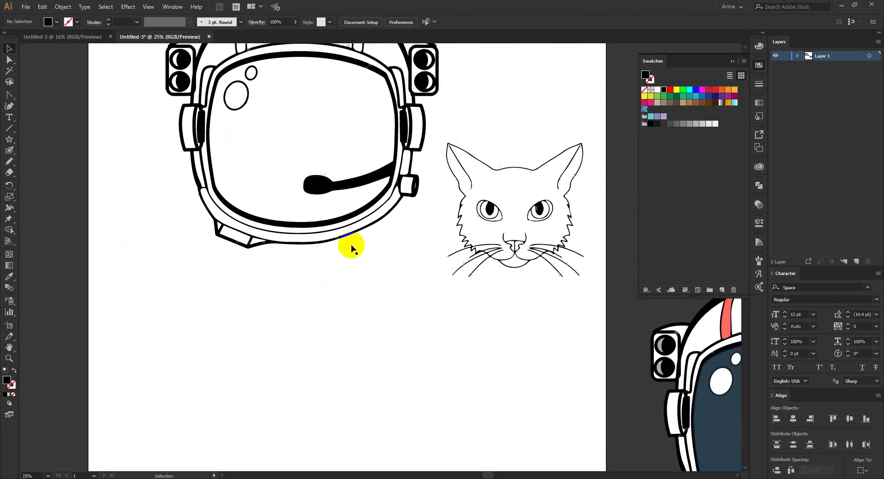
Step: Move the helmet about 189 px right and 1212 px down, and place the cat head inside its visor
left_click_drag(342, 222, 365, 363)
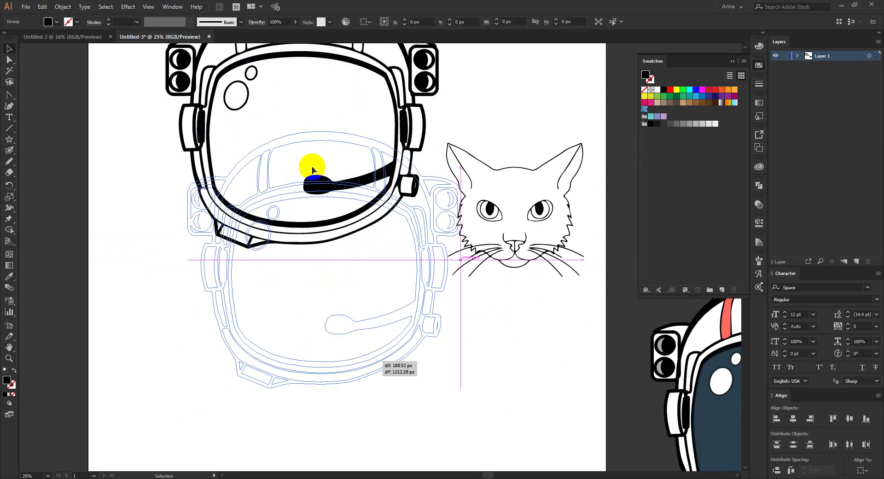
left_click(523, 296)
left_click_drag(529, 262, 335, 339)
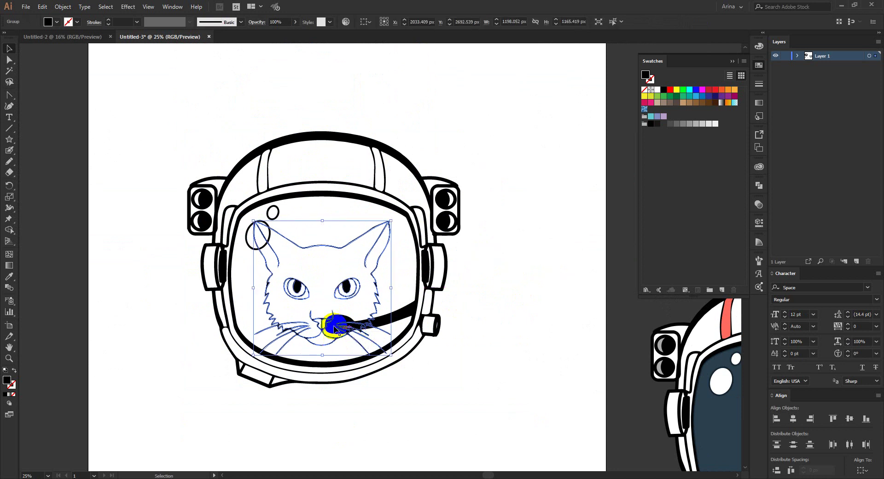
Step: Enlarge the cat head proportionally to about 1834 × 1785 px so its face fills the helmet's visor opening
scroll(314, 298, "up", 1)
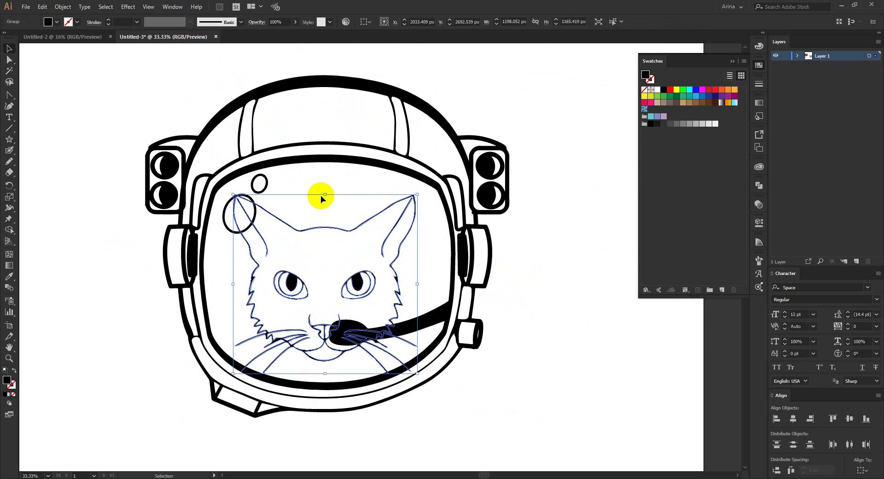
left_click_drag(321, 194, 321, 115)
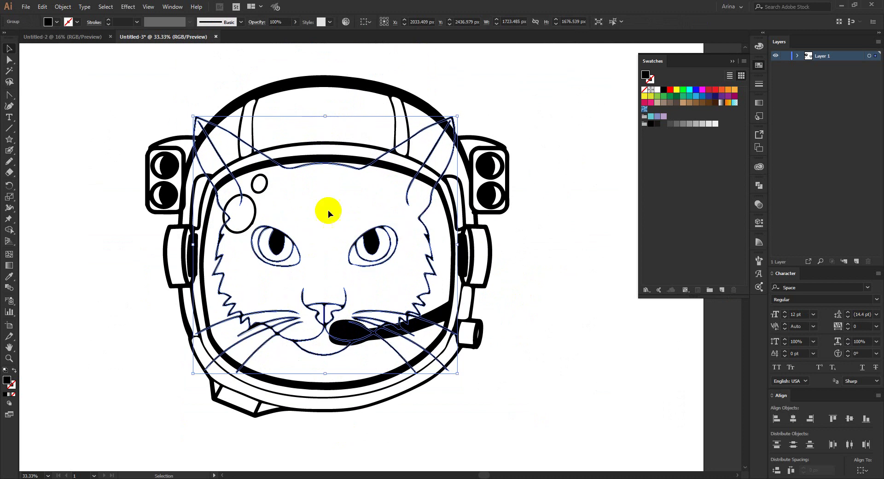
left_click_drag(326, 371, 326, 390)
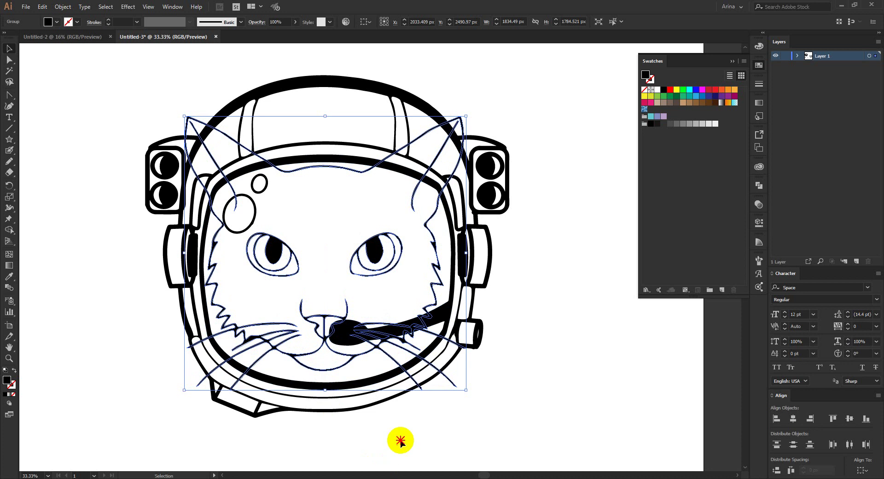
Step: Align the helmet and the cat head to their common horizontal centre and deselect them
left_click(440, 458)
left_click_drag(443, 436, 281, 142)
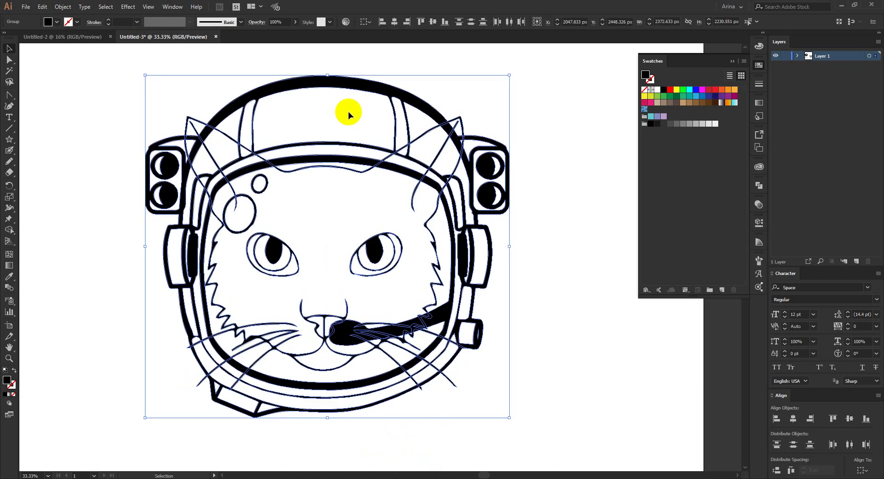
left_click(395, 21)
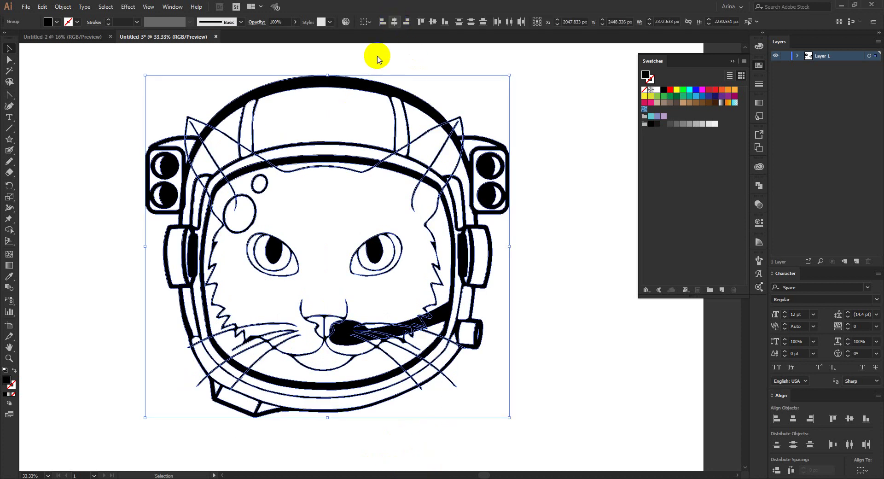
left_click(335, 56)
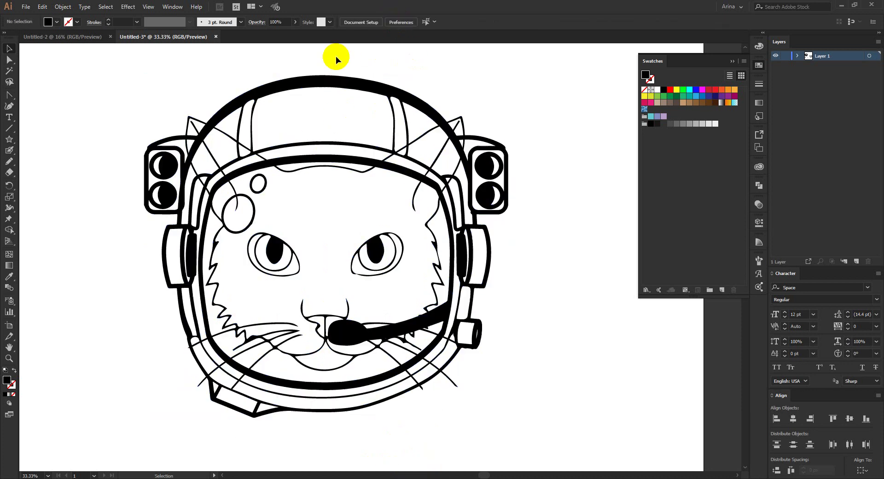
left_click(398, 364)
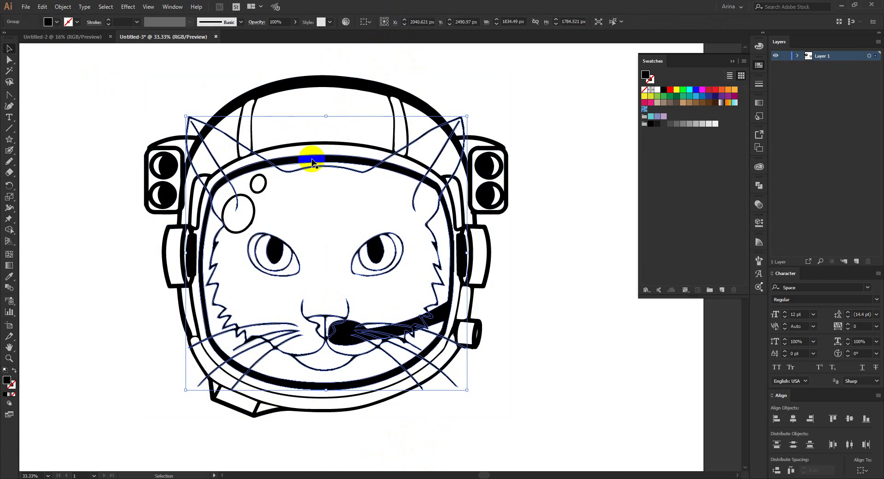
left_click(275, 252)
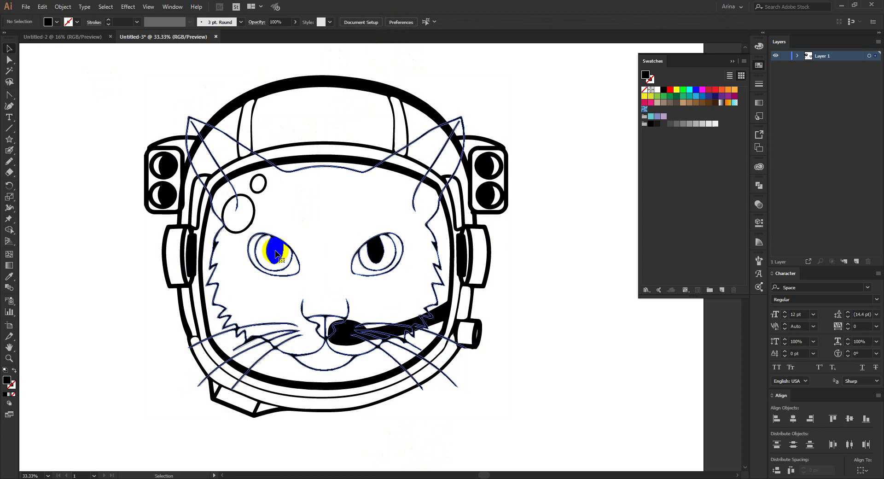
left_click(275, 253)
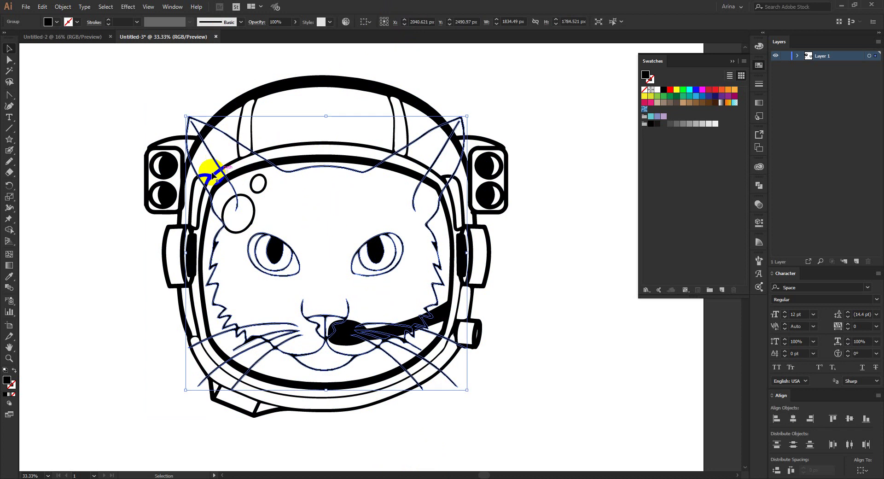
left_click(495, 237)
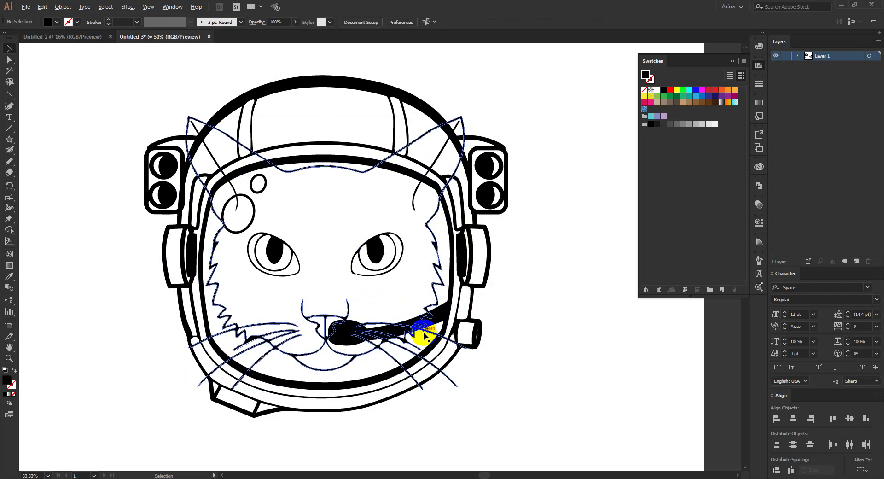
Step: Cut the helmet's microphone arm off from the visor's inner rim with the Eraser tool
scroll(441, 324, "up", 1)
left_click(445, 308)
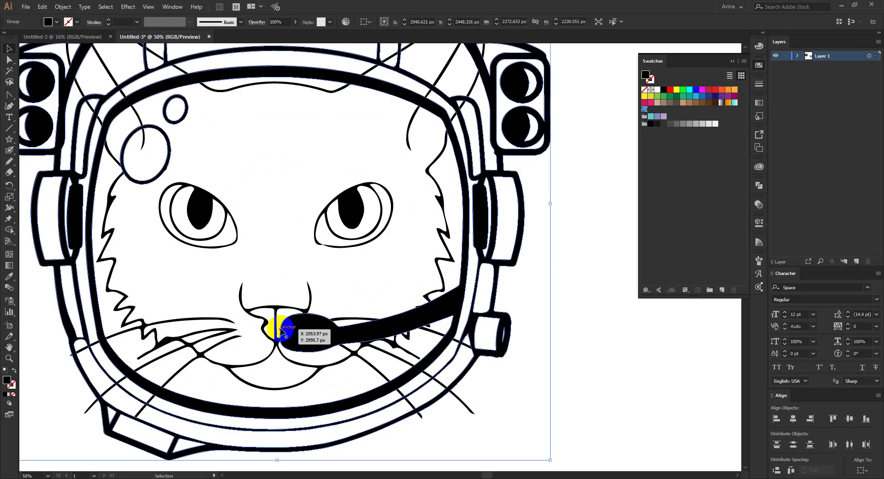
key("shift+e")
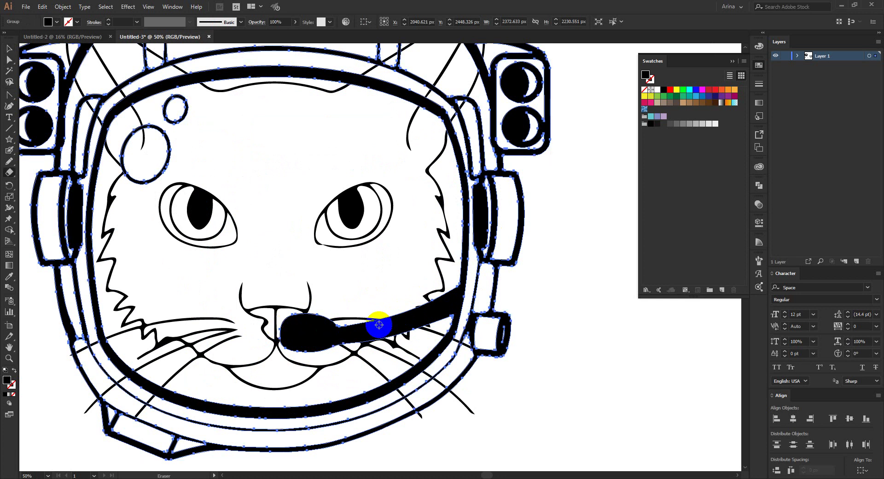
scroll(437, 315, "up", 2)
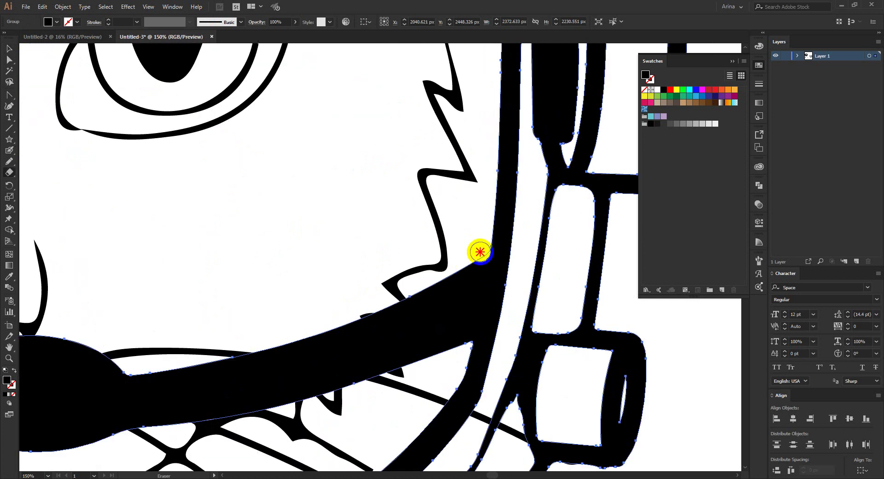
mouse_move(480, 252)
left_mouse_down()
mouse_move(452, 353)
mouse_move(476, 298)
mouse_move(466, 332)
mouse_move(432, 375)
left_mouse_up()
Step: Erase the rest of the microphone and its arm from over the cat's muzzle, and deselect the helmet
scroll(486, 302, "down", 2)
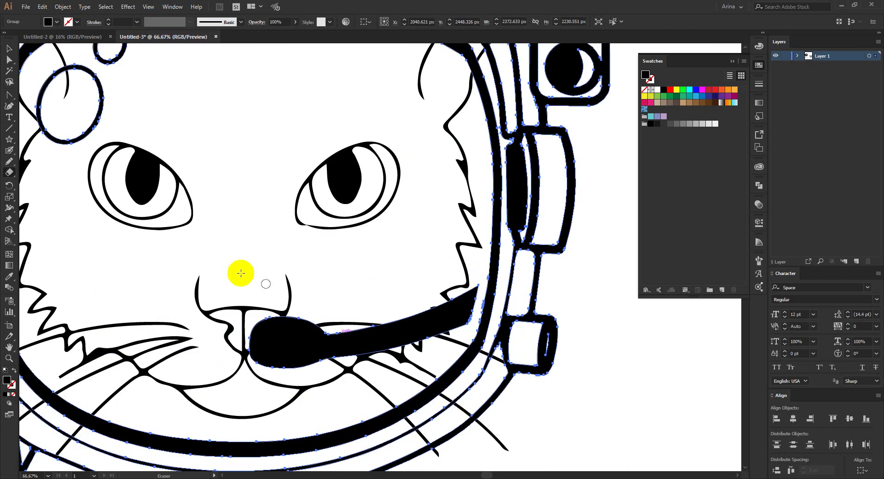
mouse_move(225, 271)
left_mouse_down()
mouse_move(443, 361)
mouse_move(408, 372)
left_mouse_up()
mouse_move(389, 270)
left_mouse_down()
mouse_move(432, 326)
mouse_move(440, 355)
mouse_move(477, 283)
mouse_move(463, 326)
mouse_move(448, 333)
mouse_move(466, 302)
mouse_move(448, 333)
mouse_move(448, 293)
mouse_move(440, 326)
mouse_move(449, 307)
mouse_move(393, 326)
mouse_move(425, 298)
left_mouse_up()
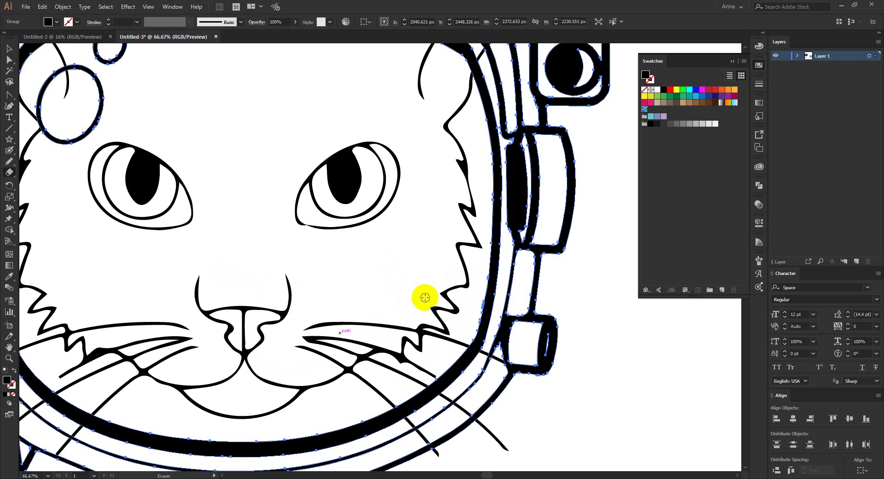
key("v")
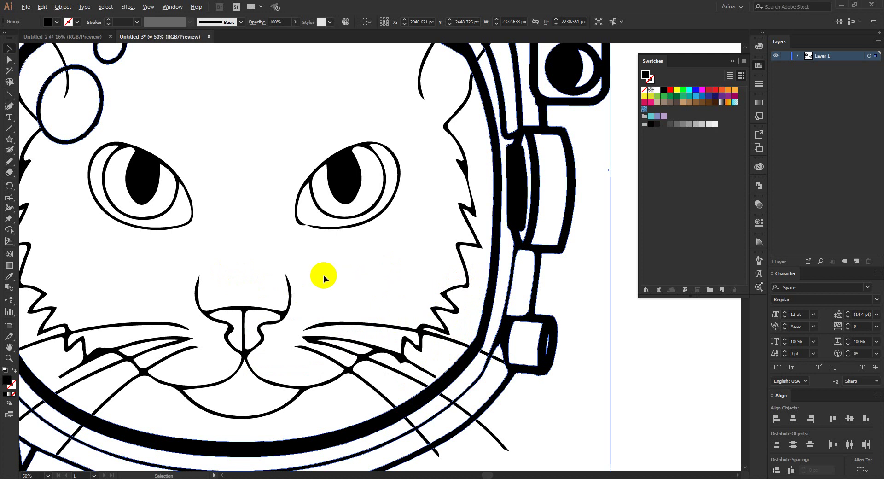
scroll(323, 277, "down", 1)
left_click(323, 278)
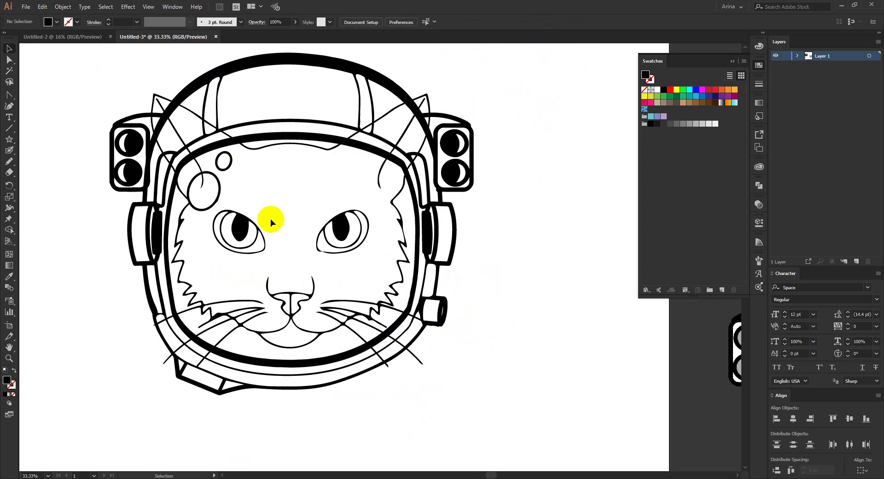
Step: Try thickening the helmet's lines with Offset Path, using a 15 px offset, Miter joins and a miter limit of 4
scroll(270, 218, "down", 1)
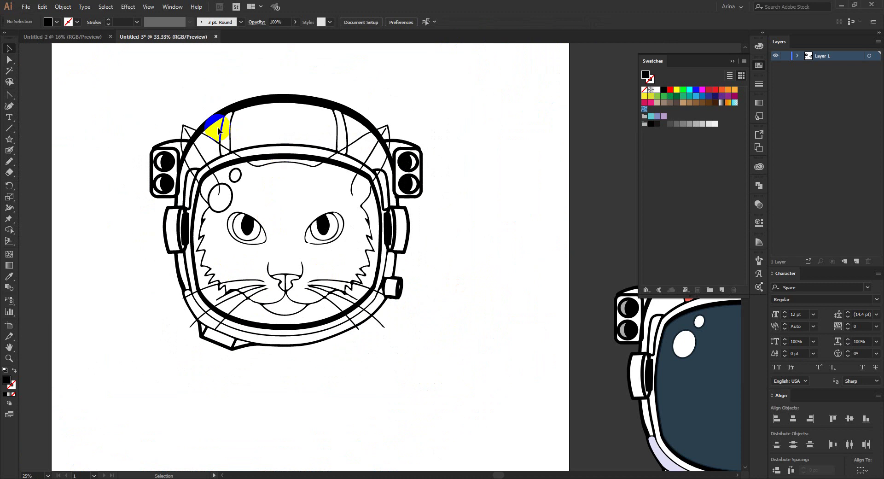
scroll(217, 127, "up", 1)
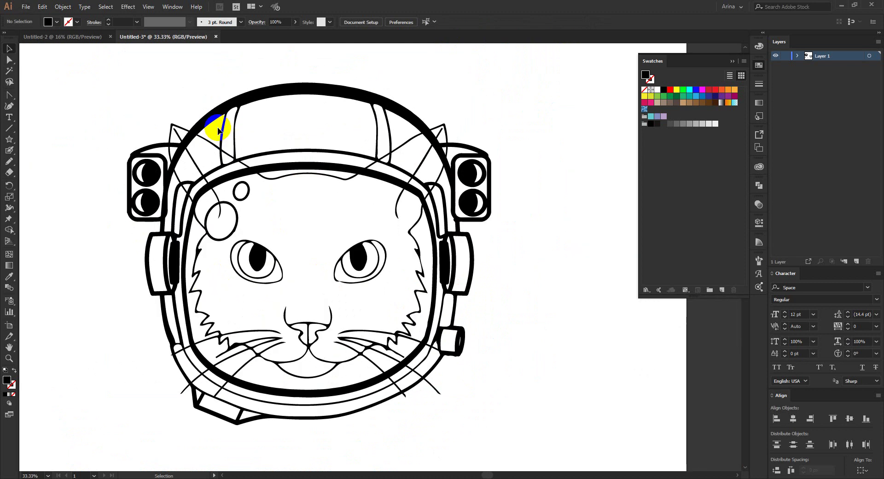
left_click(266, 153)
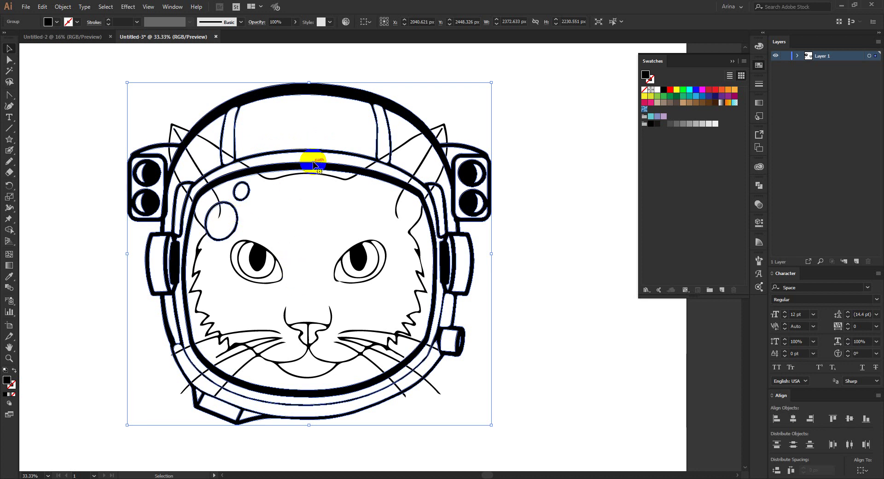
left_click(62, 6)
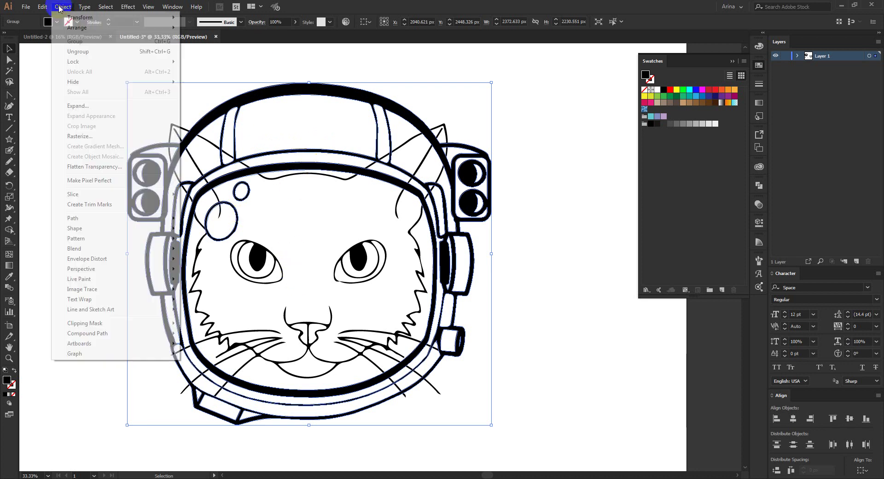
mouse_move(74, 218)
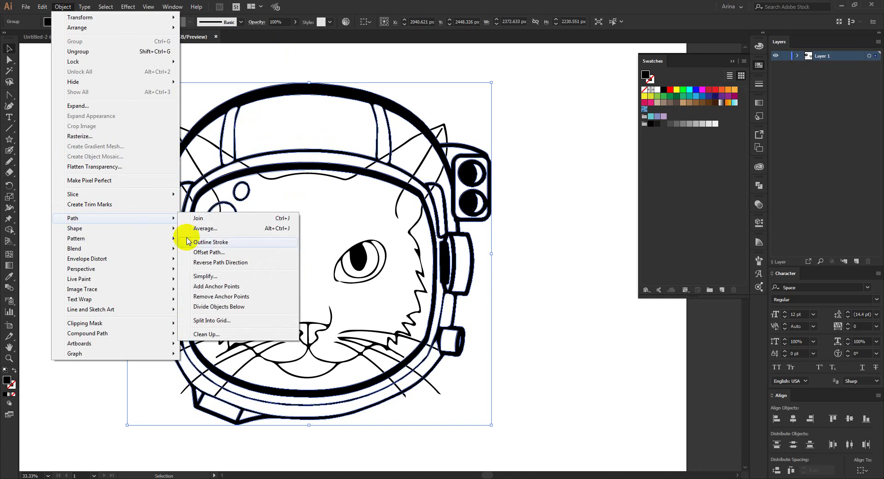
left_click(209, 253)
left_click(65, 130)
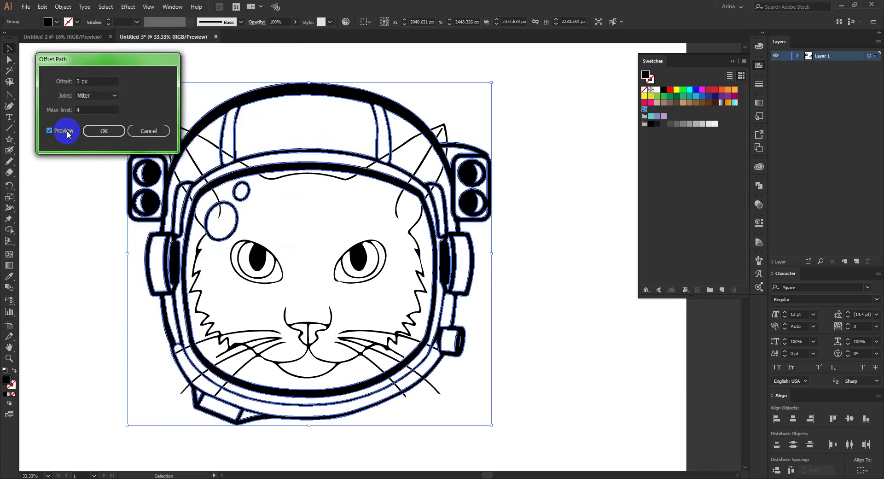
type("10")
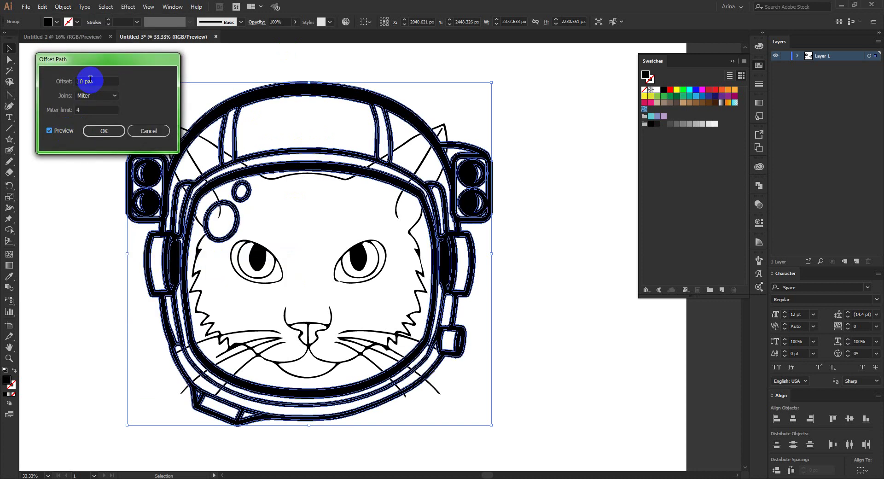
left_click(143, 130)
double_click(89, 81)
type("15")
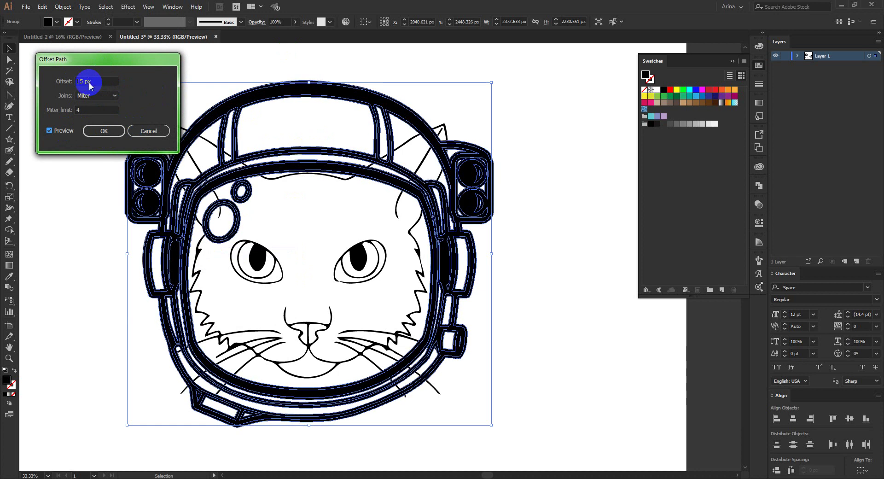
left_click(109, 133)
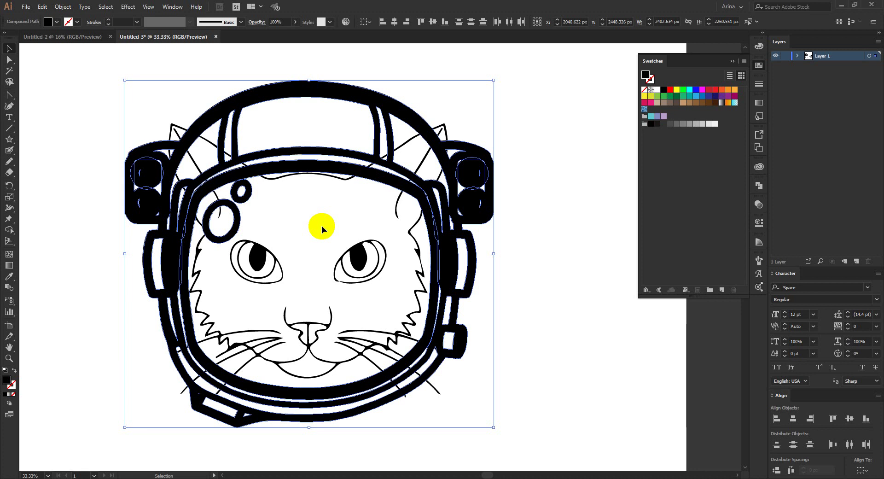
Step: Remove the 15 px path offset from the helmet and leave nothing selected
key("ctrl+c")
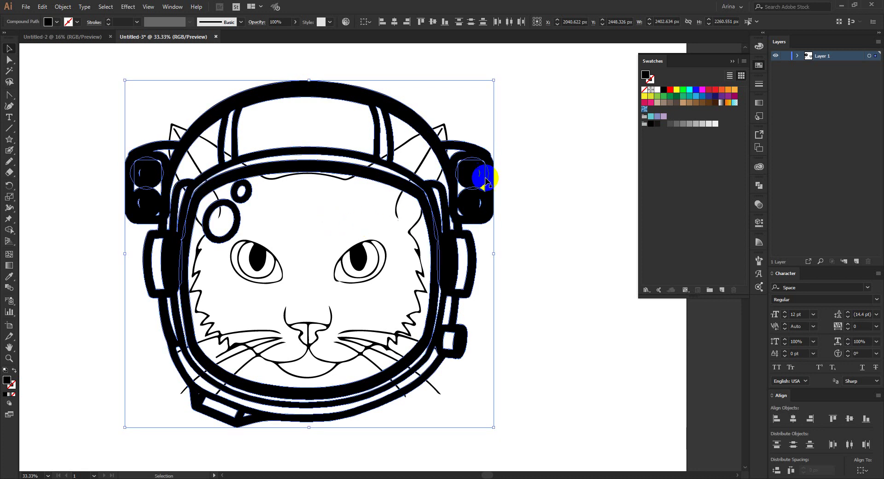
key("ctrl+f")
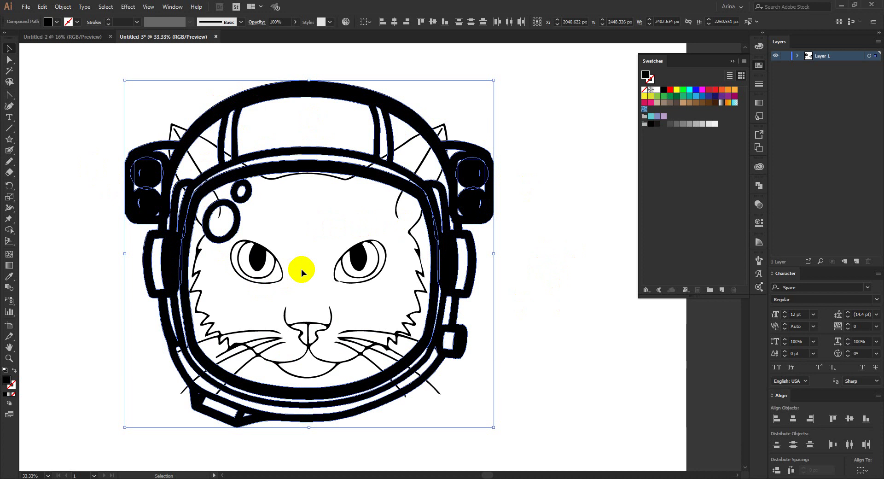
key("ctrl+c")
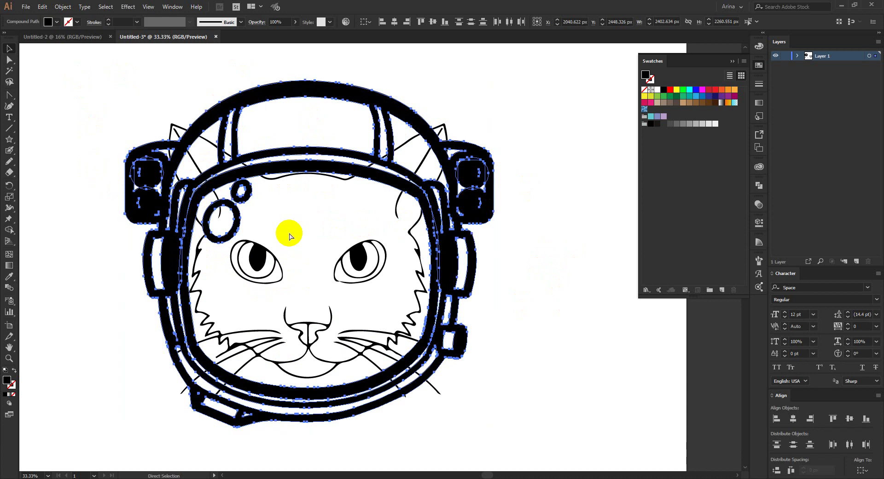
key("a")
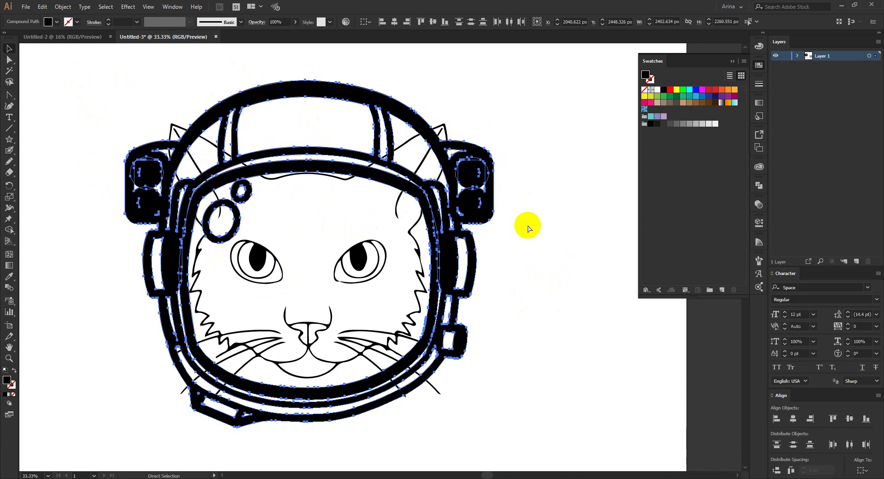
left_click(527, 228)
key("v")
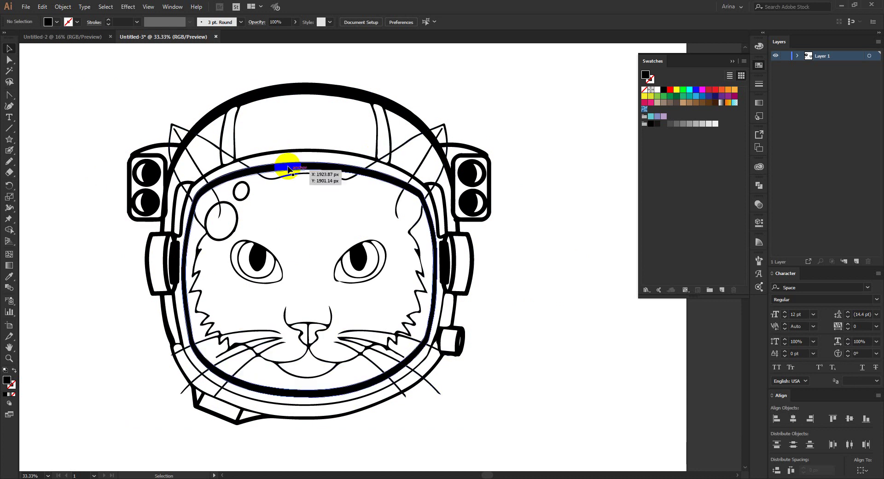
Step: Scale the cat head down about its centre to about 1663 × 1618 px within the helmet
left_click(321, 325)
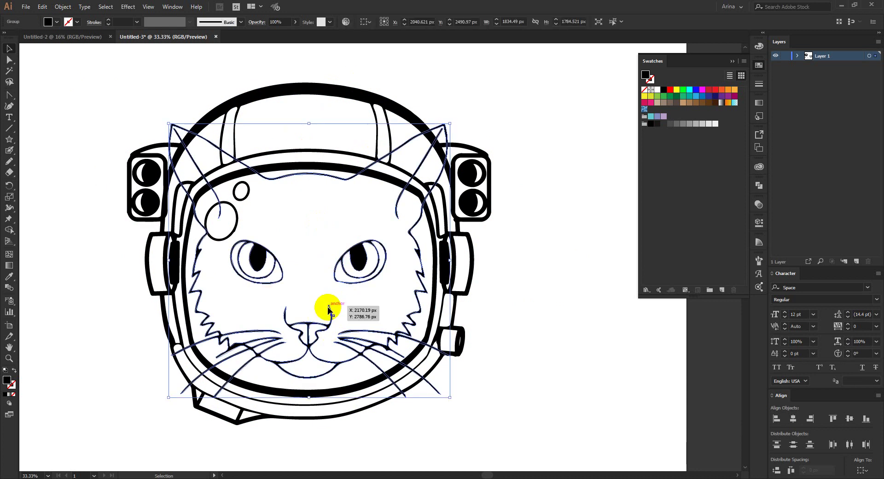
left_click_drag(309, 397, 310, 384)
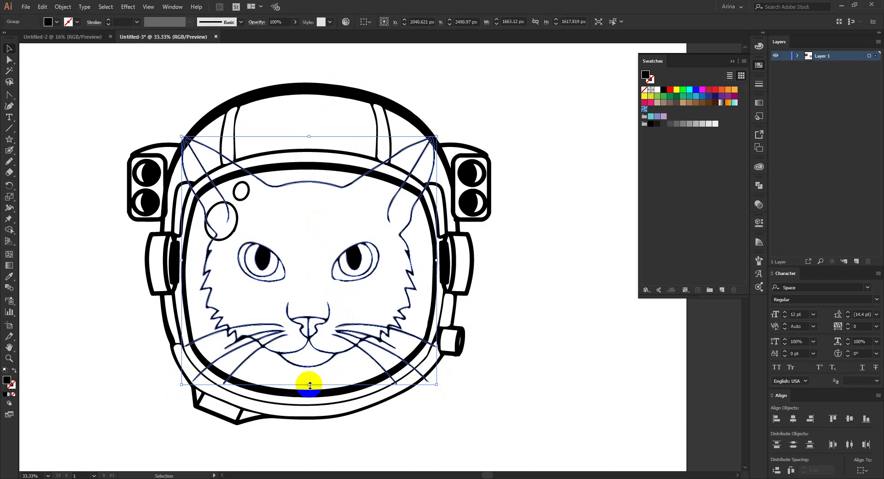
Step: Nudge the cat head down within the helmet and enlarge it slightly about its centre to about 1733 × 1686 px
key("Down")
key("Down")
key("Down")
key("Down")
key("Down")
key("Down")
key("Down")
key("Down")
key("Down")
key("Down")
key("Down")
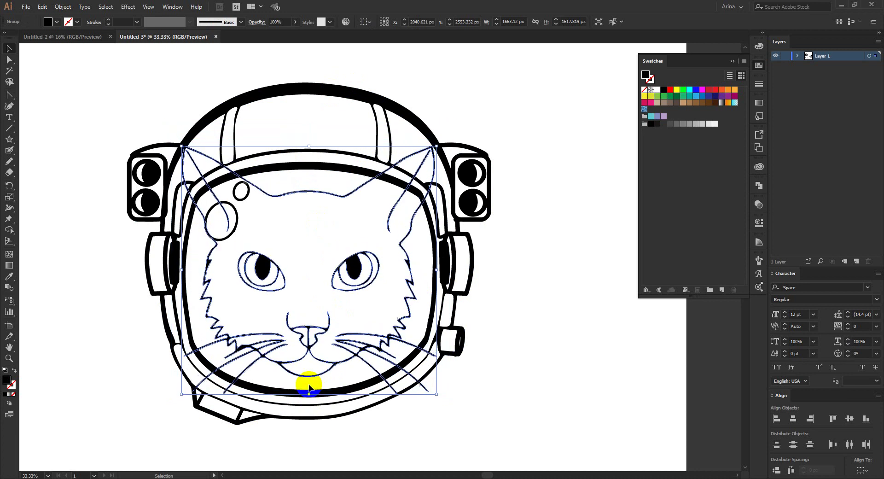
key("Up")
key("Down")
key("Down")
key("Down")
key("Down")
key("Down")
key("Down")
key("Down")
key("Down")
key("Down")
key("Down")
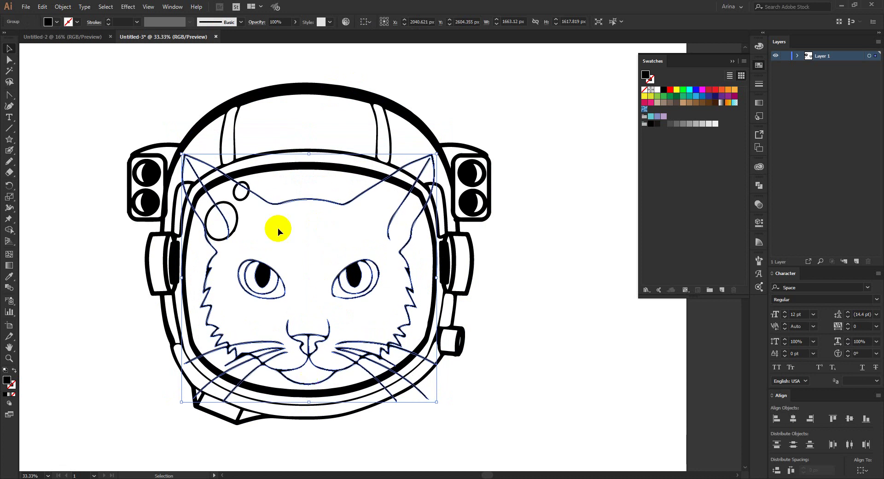
left_click_drag(308, 154, 310, 141)
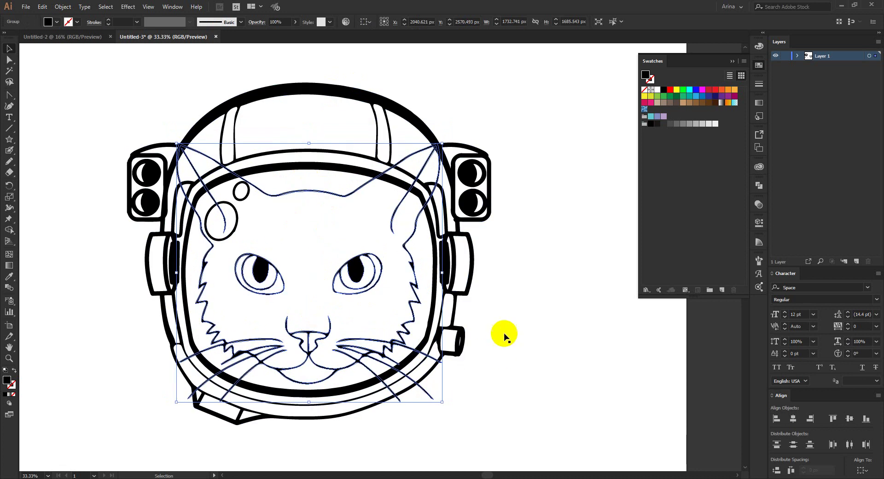
Step: Add an opacity mask to the cat head with Clip turned off, and paste the thickened helmet outline in place inside it
left_click(759, 204)
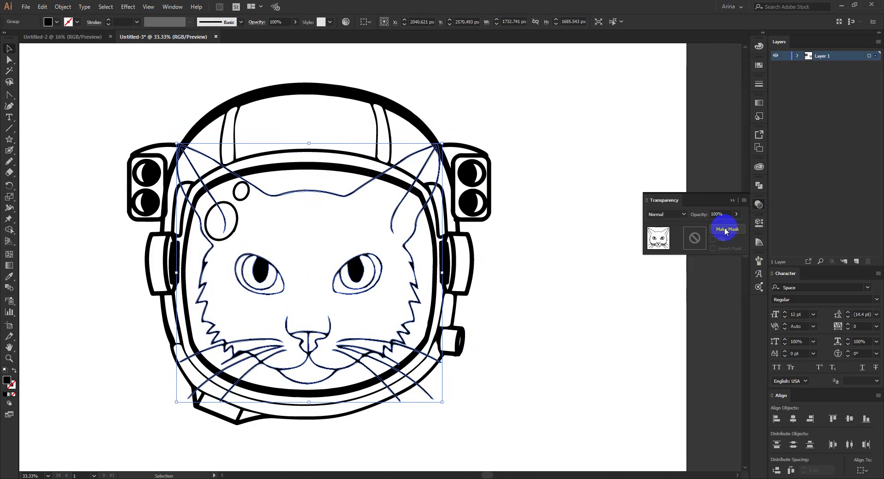
left_click(695, 237)
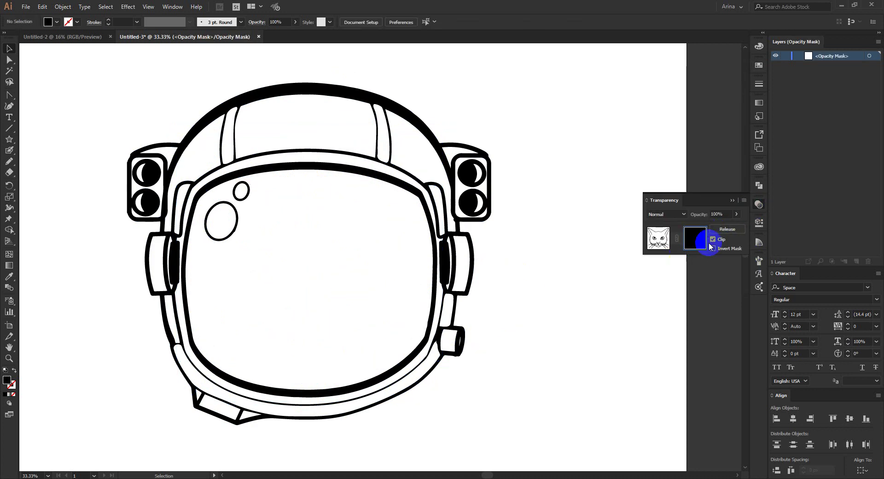
left_click(712, 240)
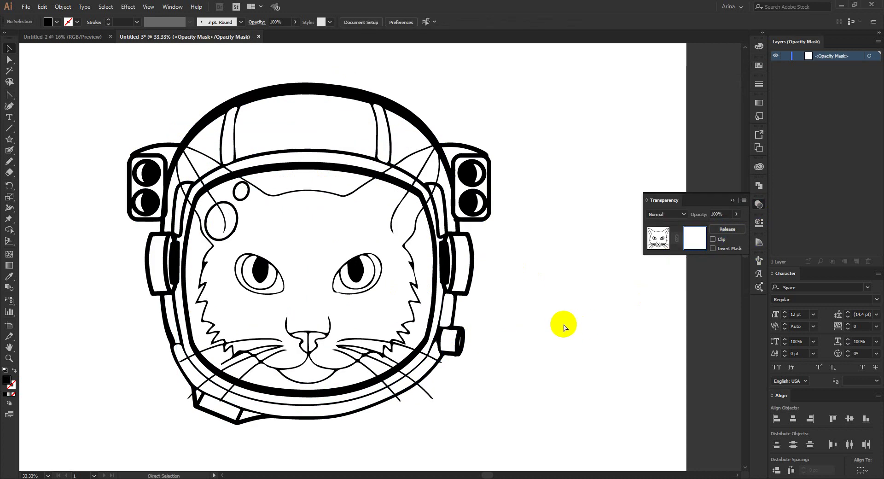
key("ctrl+f")
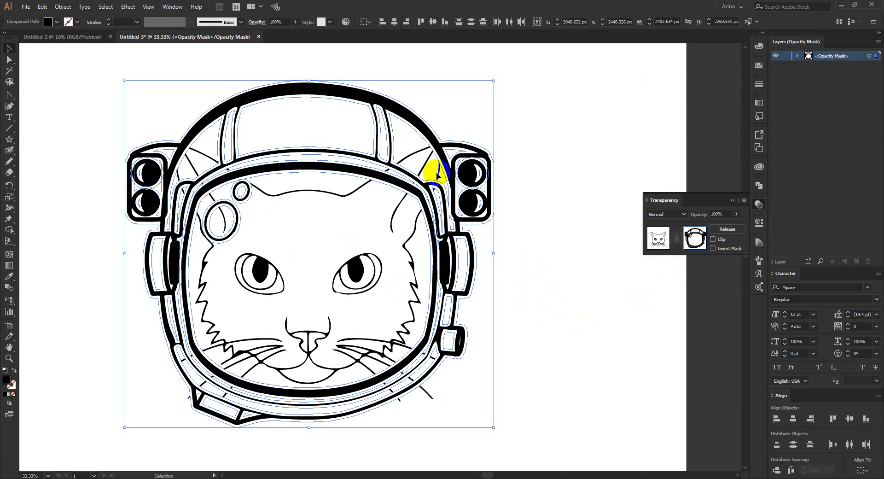
Step: Fill the helmet's shell, side lamps, ear pieces and collar regions in the mask with Shape Builder, leaving the visor open, and deselect
key("shift+m")
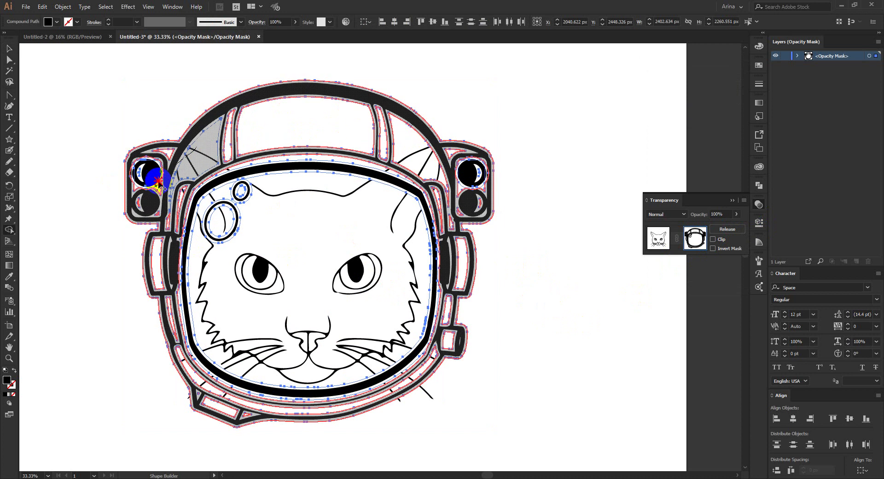
mouse_move(155, 147)
left_mouse_down()
mouse_move(131, 194)
mouse_move(125, 182)
mouse_move(139, 188)
mouse_move(137, 218)
mouse_move(154, 211)
mouse_move(140, 170)
left_mouse_up()
mouse_move(178, 193)
left_mouse_down()
mouse_move(166, 317)
mouse_move(175, 278)
mouse_move(198, 380)
mouse_move(225, 404)
left_mouse_up()
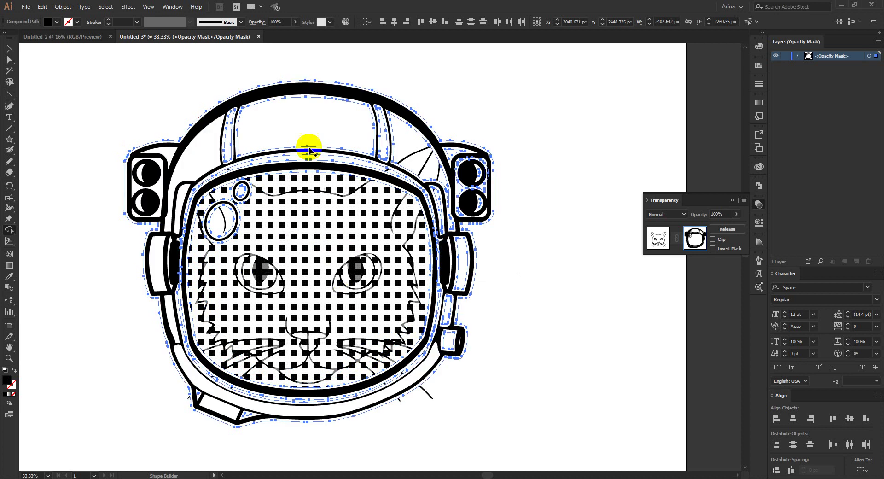
mouse_move(254, 125)
left_mouse_down()
mouse_move(201, 156)
mouse_move(342, 151)
mouse_move(264, 161)
mouse_move(385, 157)
mouse_move(406, 171)
left_mouse_up()
mouse_move(436, 199)
left_mouse_down()
mouse_move(437, 175)
mouse_move(464, 159)
mouse_move(471, 174)
mouse_move(465, 194)
left_mouse_up()
mouse_move(445, 291)
left_mouse_down()
mouse_move(419, 366)
mouse_move(464, 320)
mouse_move(453, 337)
left_mouse_up()
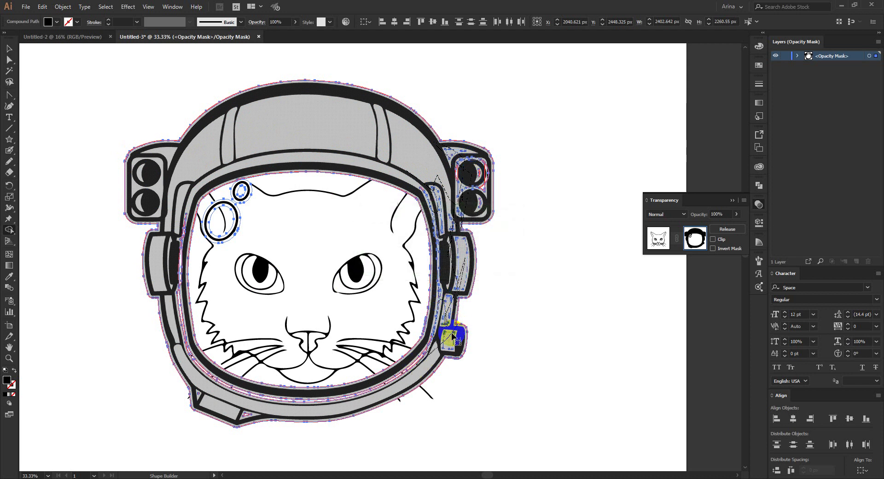
key("v")
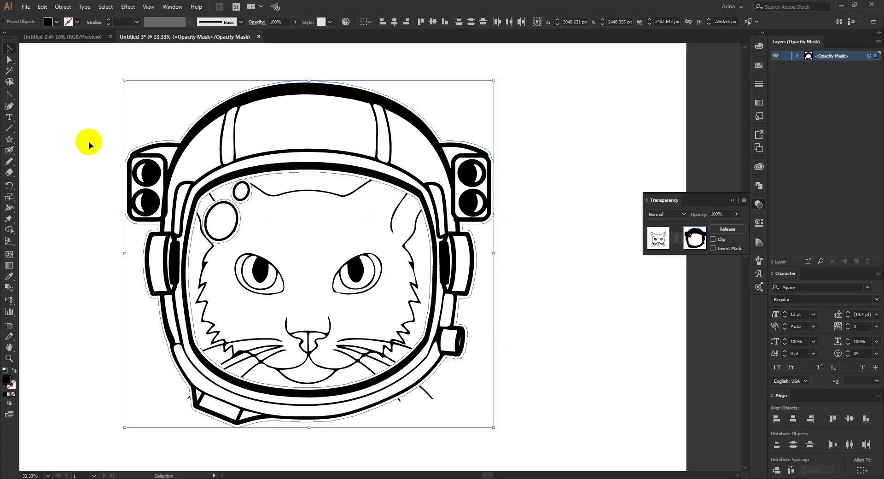
left_click(549, 360)
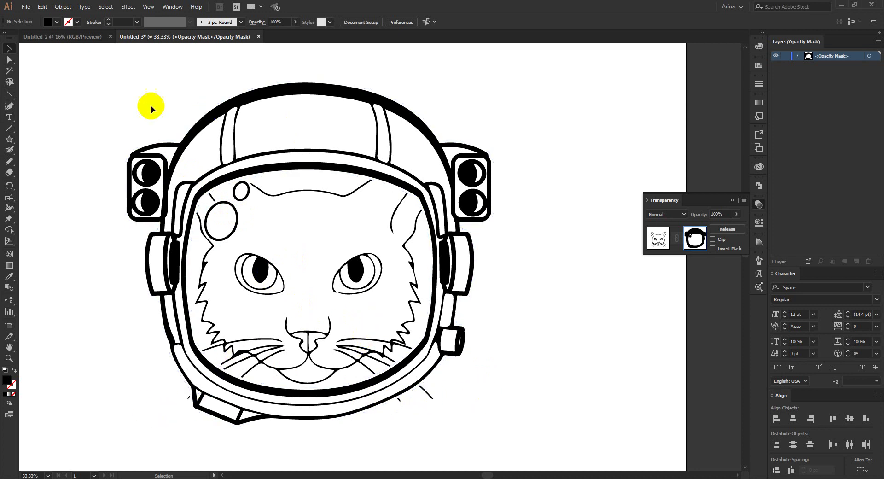
Step: Return from the mask to the cat artwork and erase the whisker ends that extend past the helmet's lower edge
left_click(673, 240)
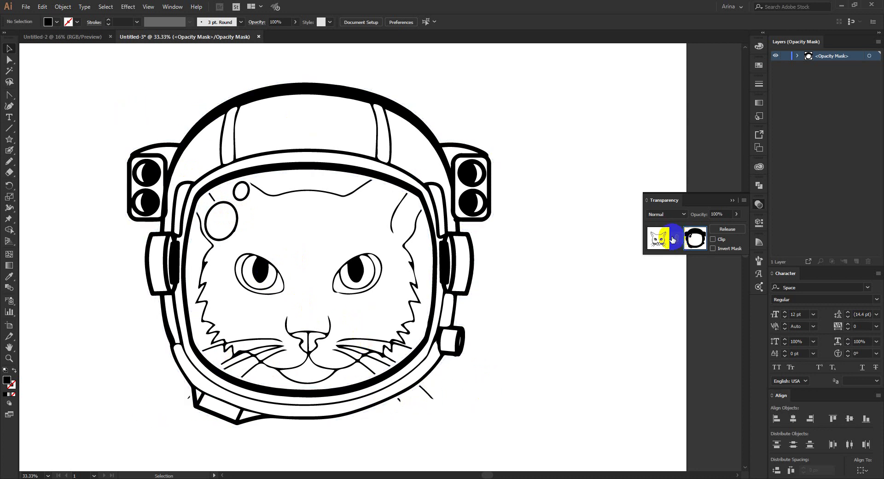
left_click(549, 307)
left_click(425, 391)
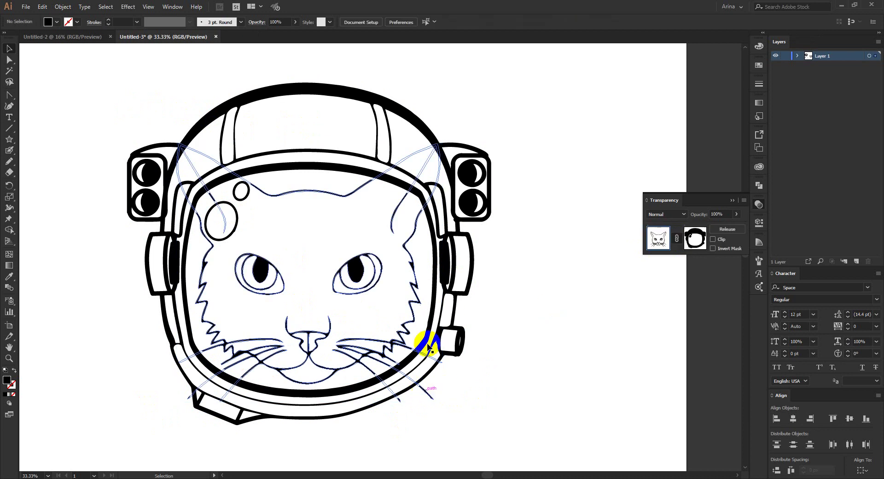
key("shift+e")
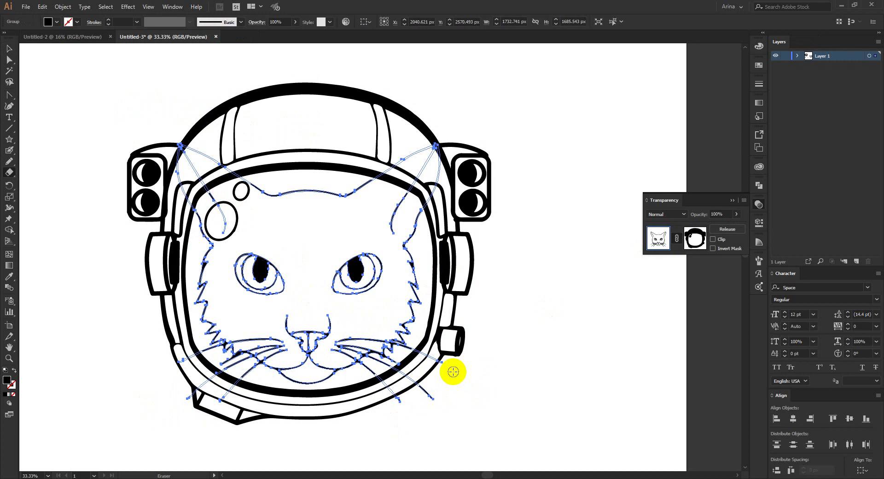
left_click_drag(453, 371, 365, 412)
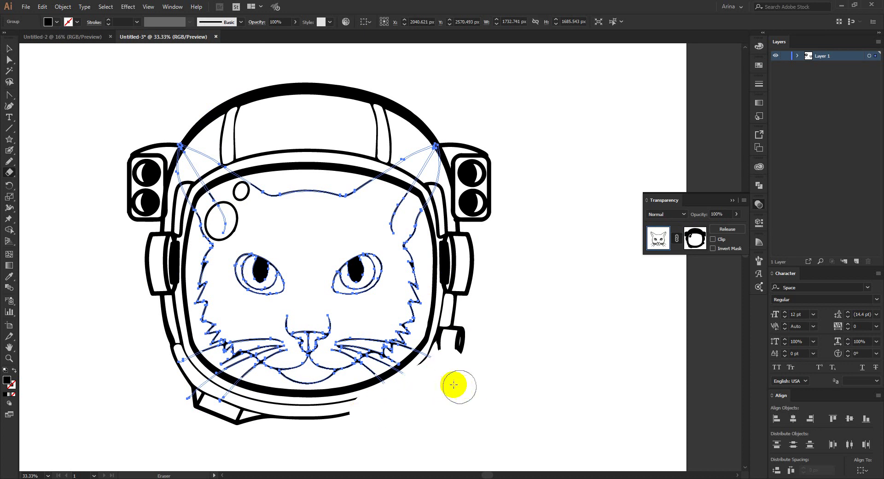
left_click_drag(454, 384, 452, 386)
left_click_drag(213, 410, 159, 351)
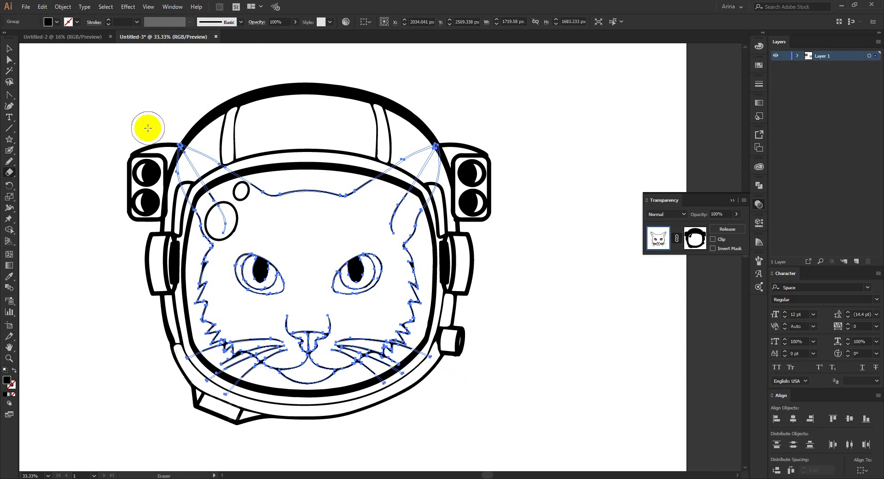
scroll(168, 134, "up", 2)
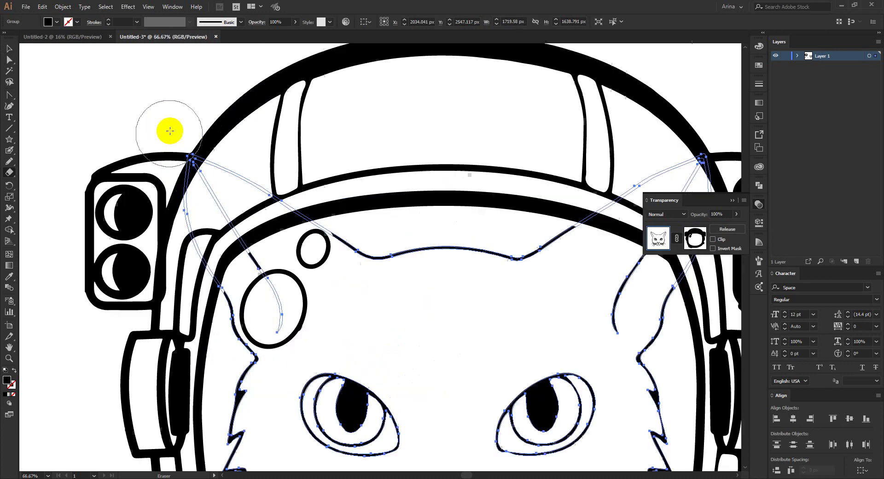
key("v")
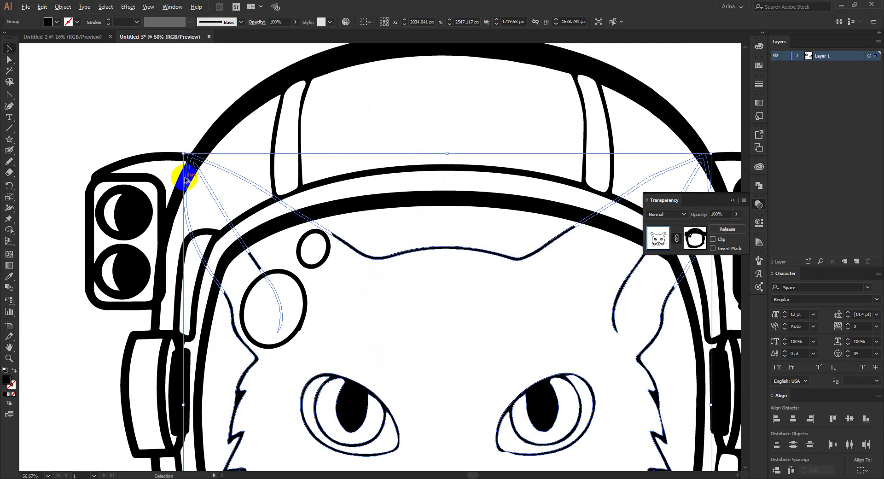
scroll(185, 179, "down", 2)
left_click(145, 109)
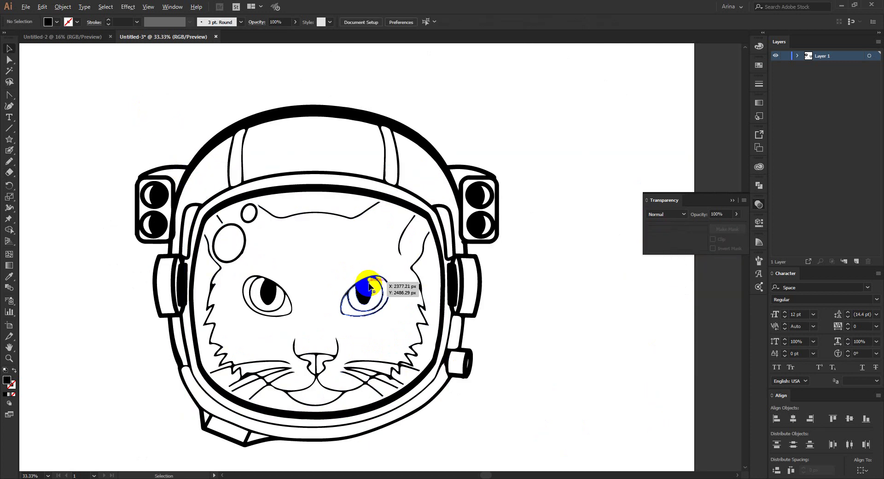
Step: Scale the helmet and cat head down together to less than half their size near the artboard's centre
scroll(410, 295, "down", 1)
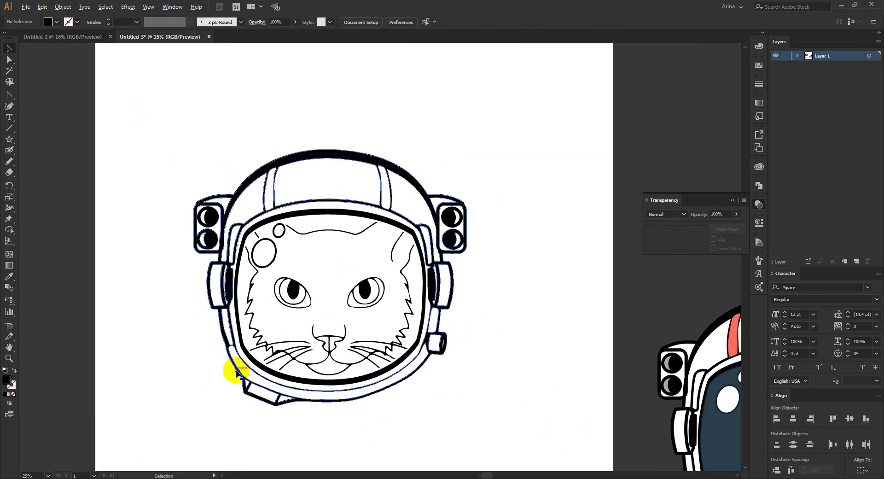
scroll(236, 372, "up", 1)
scroll(396, 263, "down", 1)
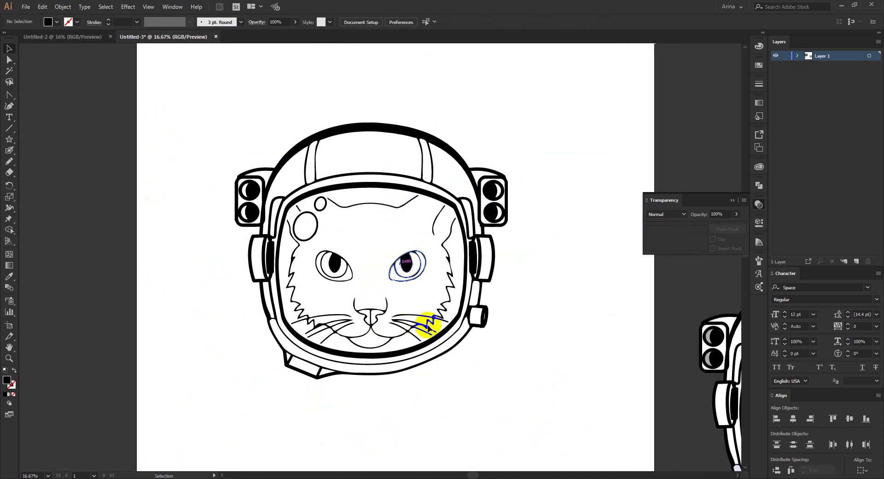
scroll(428, 326, "down", 1)
scroll(237, 187, "up", 2)
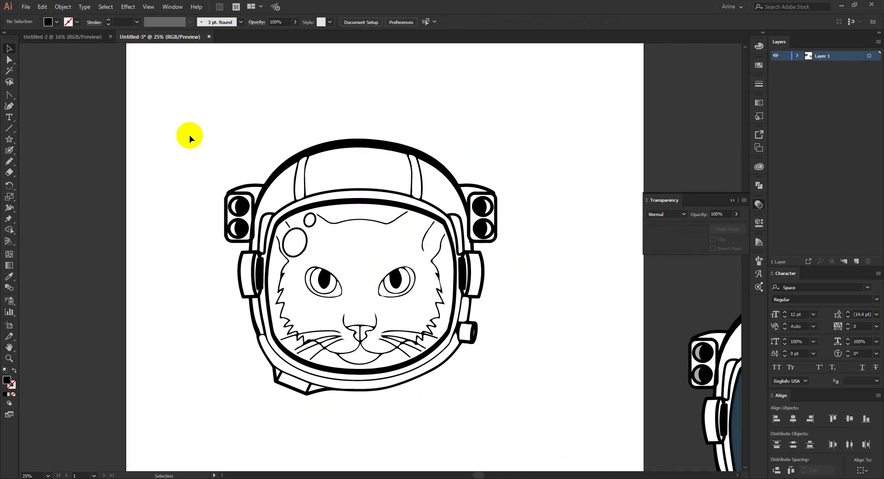
scroll(393, 241, "down", 2)
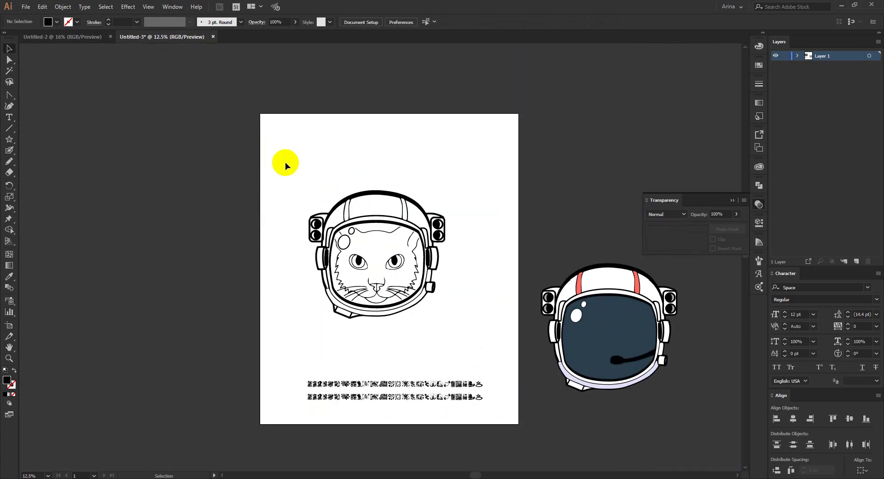
left_click_drag(285, 162, 411, 281)
key("a")
key("v")
left_click(438, 269)
scroll(404, 252, "up", 2)
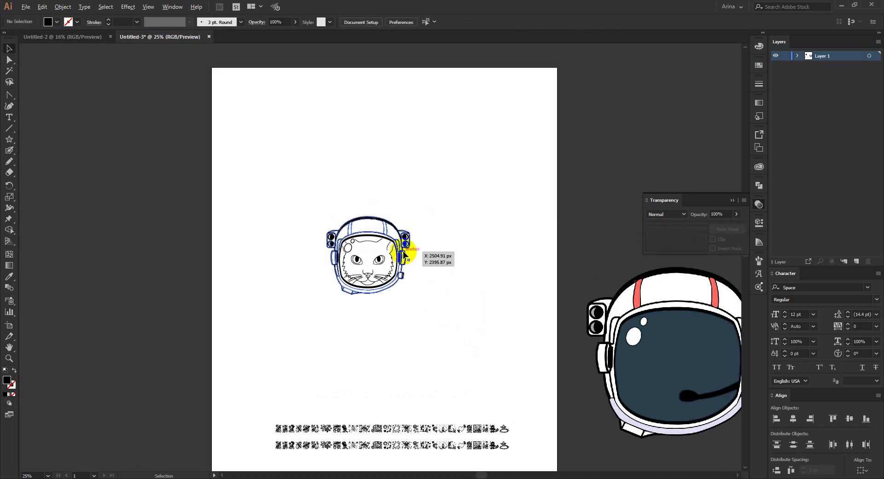
scroll(404, 252, "up", 1)
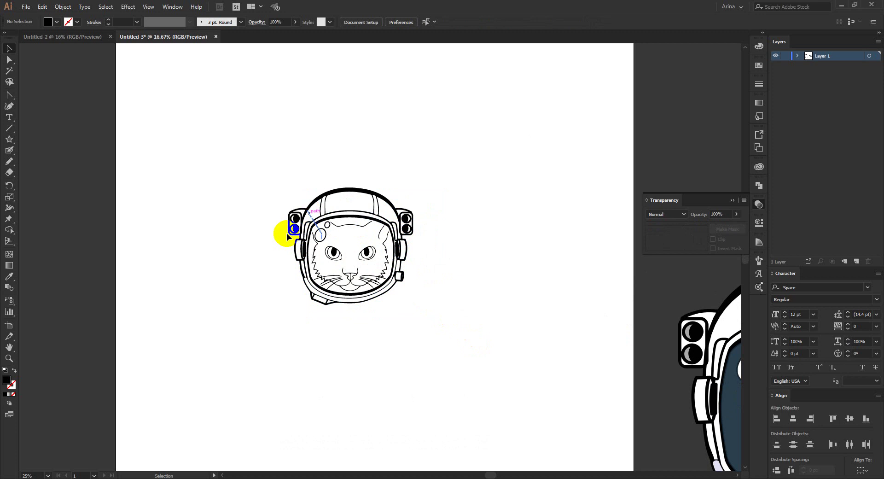
Step: Add the text "SPACE" above the helmet and enlarge it to about 486 pt
scroll(309, 214, "down", 1)
left_click(9, 117)
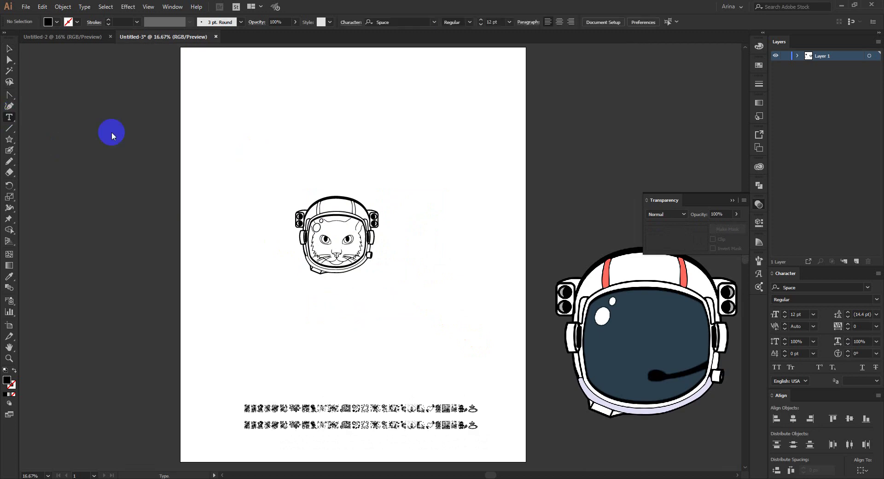
left_click(316, 145)
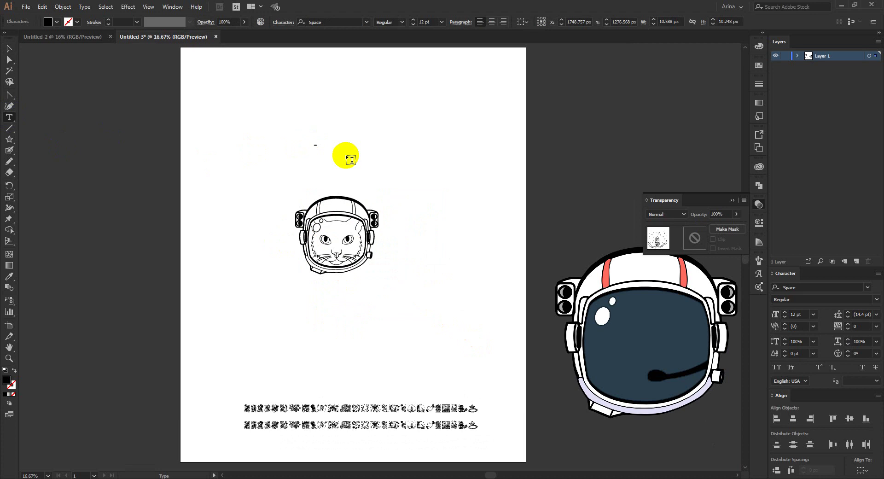
left_click(10, 47)
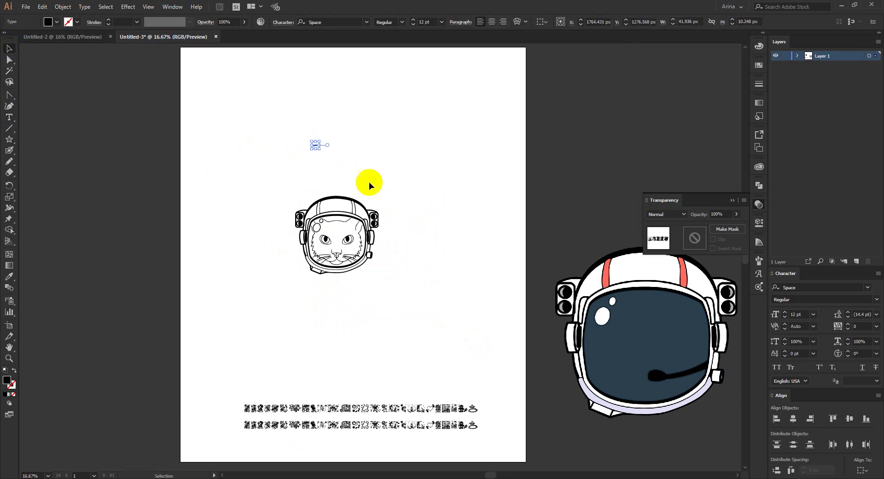
left_click_drag(319, 149, 443, 215)
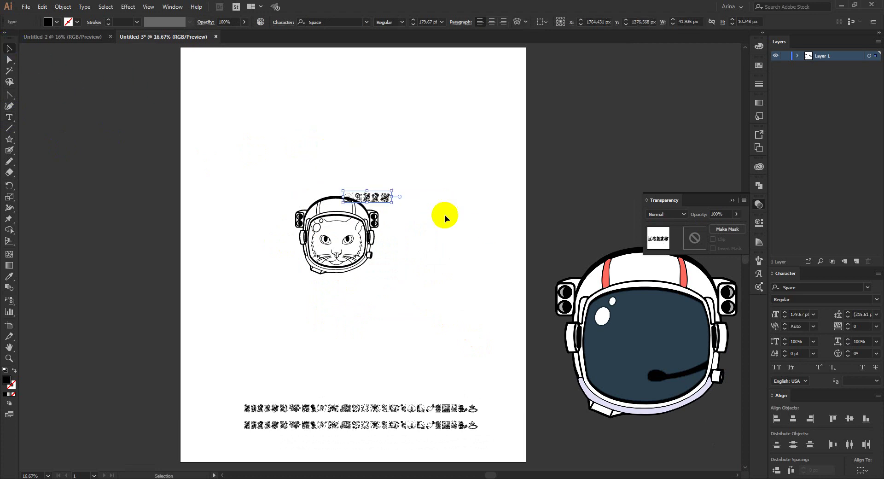
left_click_drag(393, 197, 473, 197)
left_click_drag(418, 197, 365, 147)
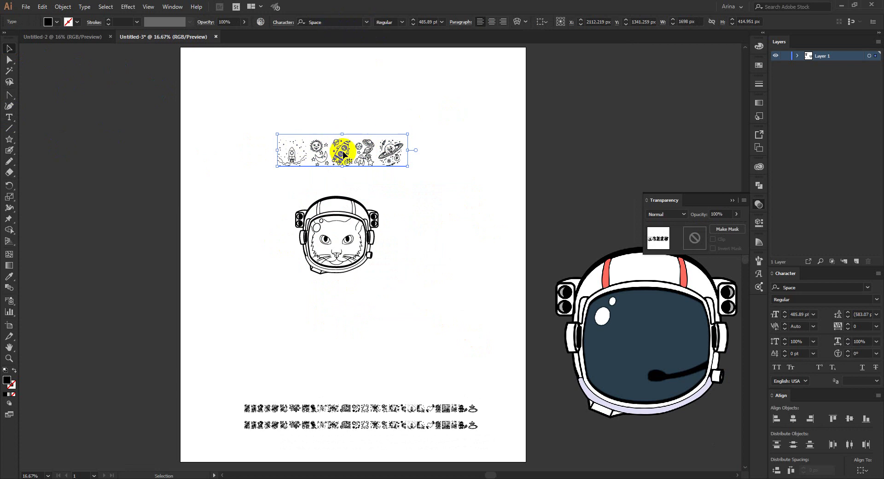
Step: Set the title's font to SPACEBAR Regular, shift it slightly higher above the helmet, and deselect it
left_click(338, 23)
type("sp")
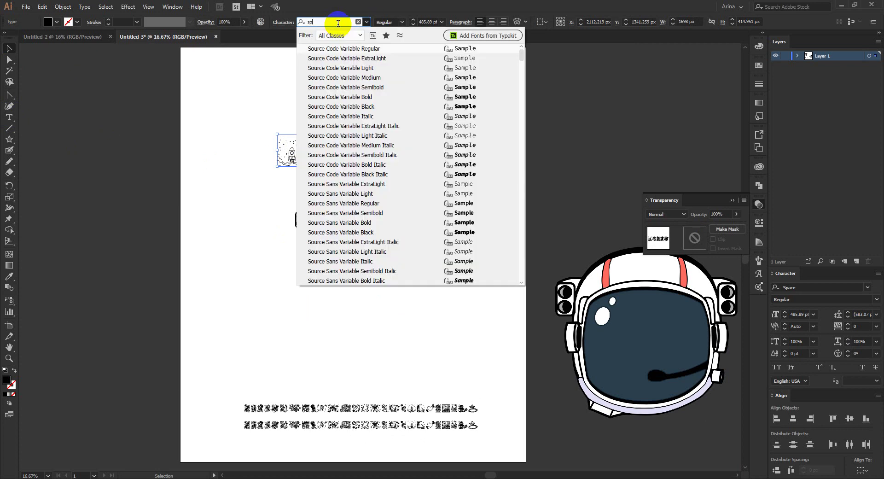
type("acebar")
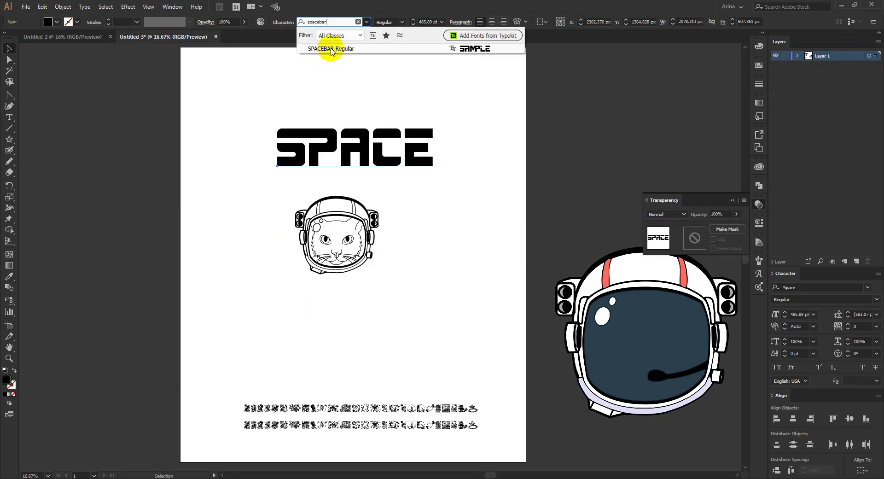
left_click(330, 49)
left_click_drag(365, 147, 359, 125)
left_click(362, 312)
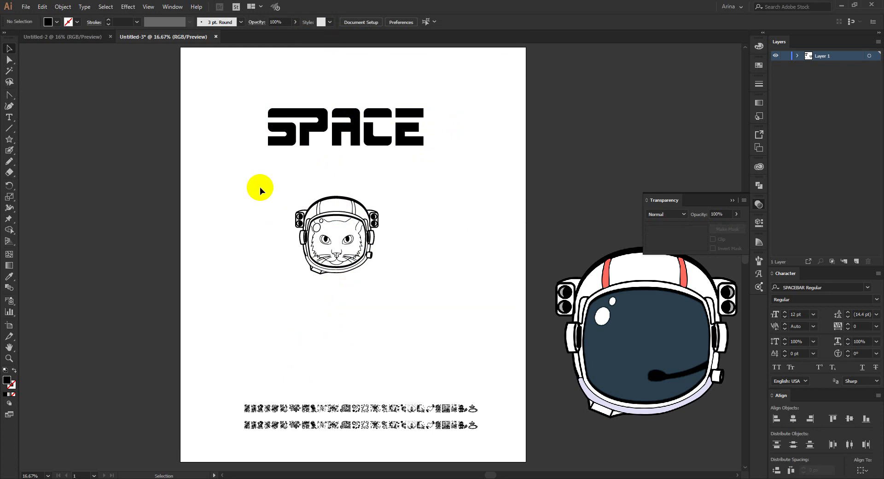
Step: Duplicate the SPACE title directly below itself and change the copy's text to "KITTEN"
left_click_drag(260, 186, 404, 288)
left_click(405, 287)
scroll(341, 98, "up", 1)
left_click_drag(345, 145, 345, 205)
double_click(345, 205)
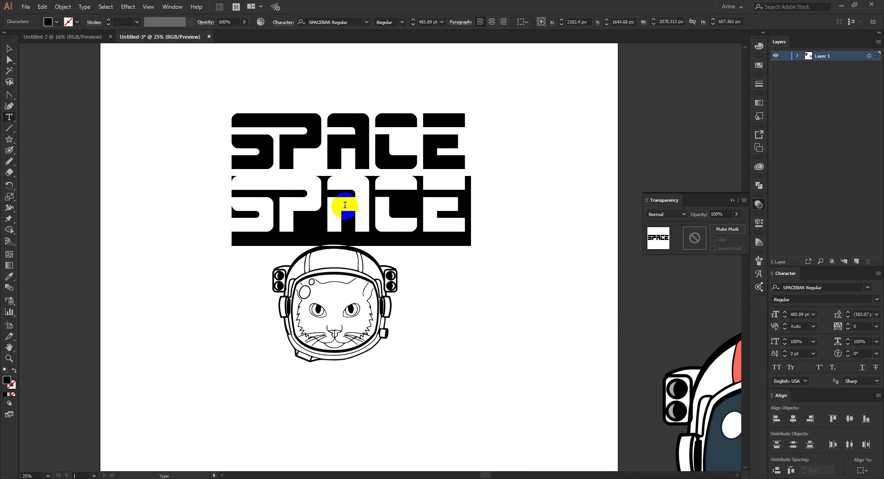
type("KITTEN")
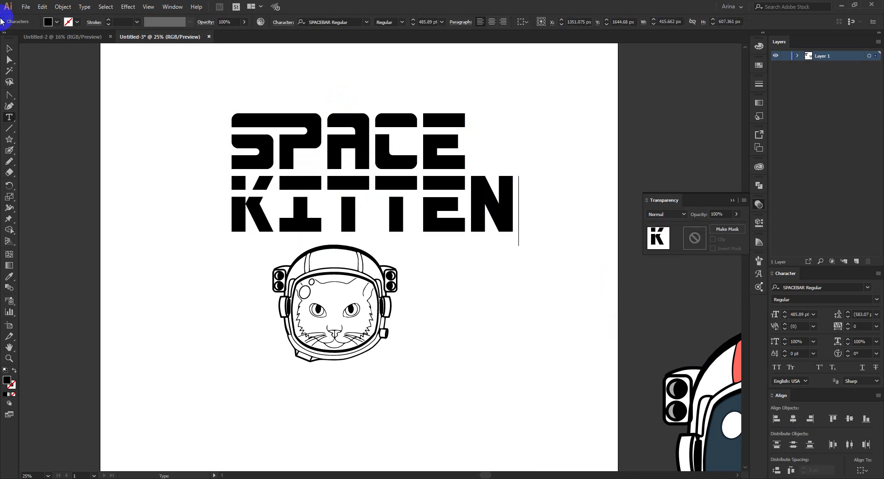
left_click(9, 49)
Step: Set the second title line's font to Cattino and move it roughly centred beneath SPACE
left_click(777, 367)
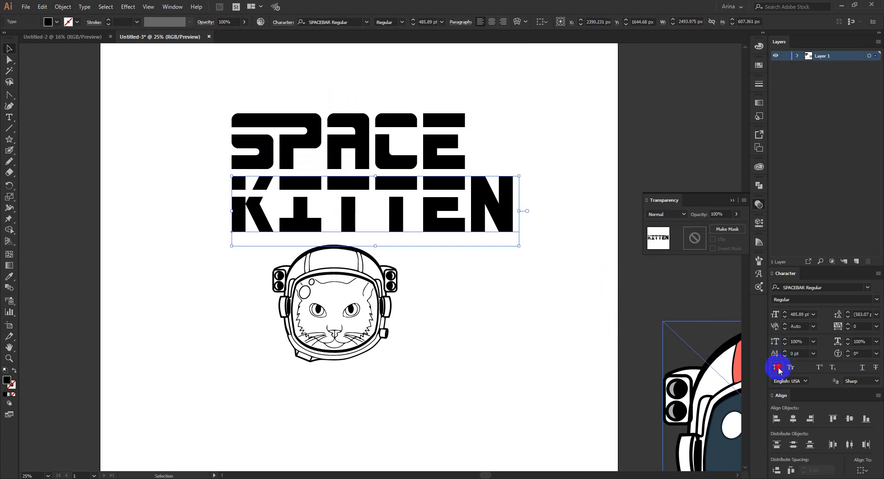
left_click(345, 22)
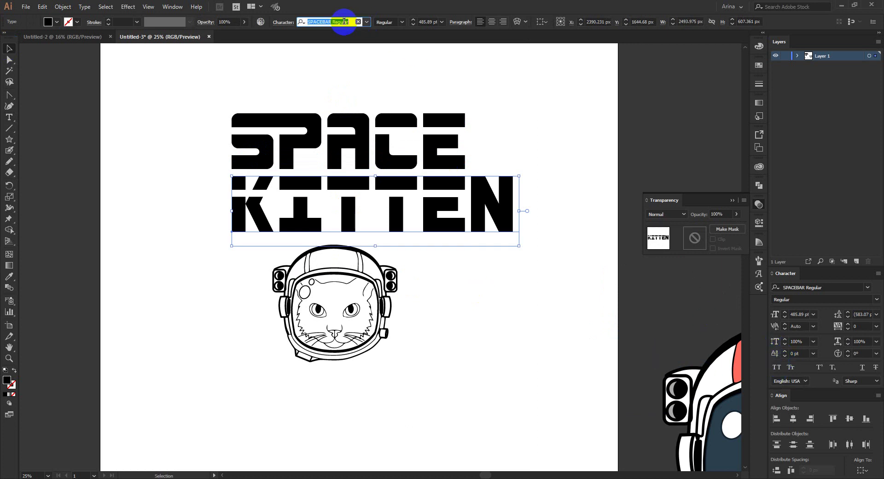
type("cat")
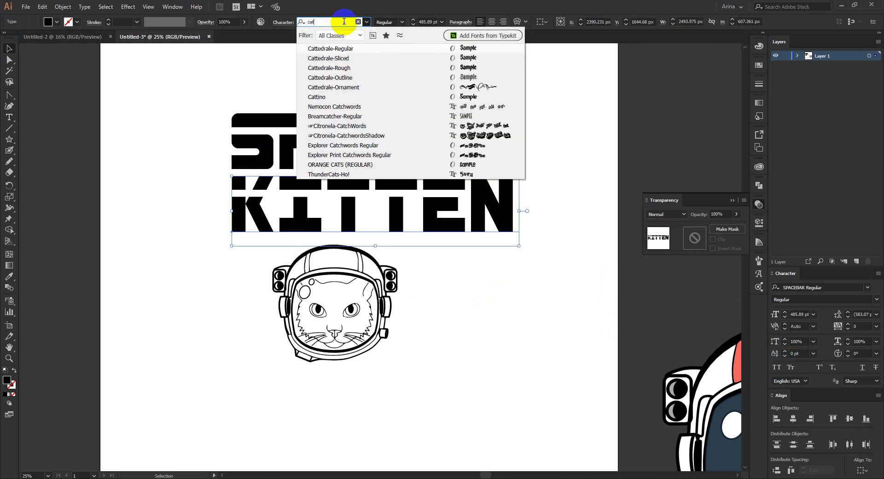
left_click(316, 97)
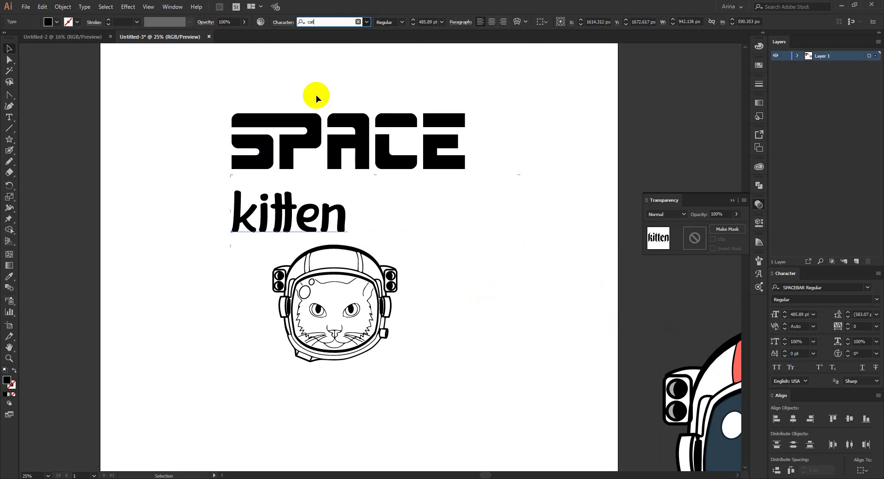
left_click_drag(295, 221, 365, 214)
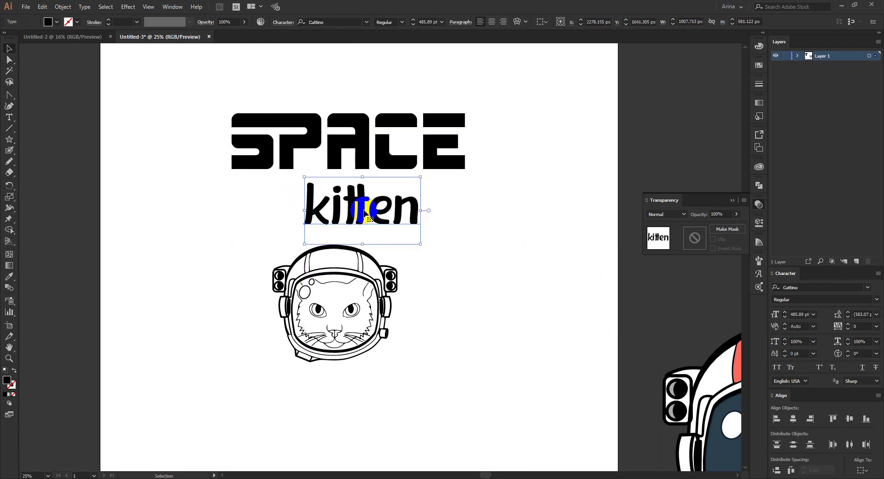
Step: Change the second title line's first letter and its E to capitals so it reads "KittEn"
double_click(332, 208)
key("BackSpace")
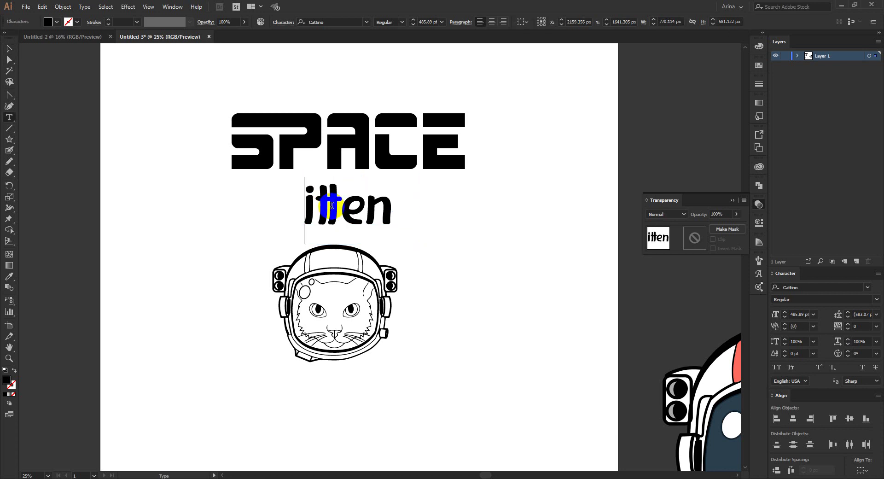
type("K")
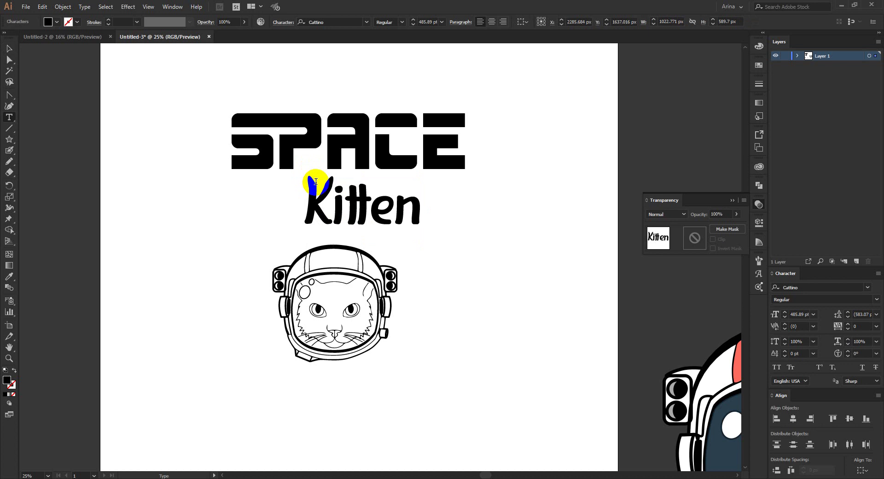
left_click_drag(373, 196, 387, 207)
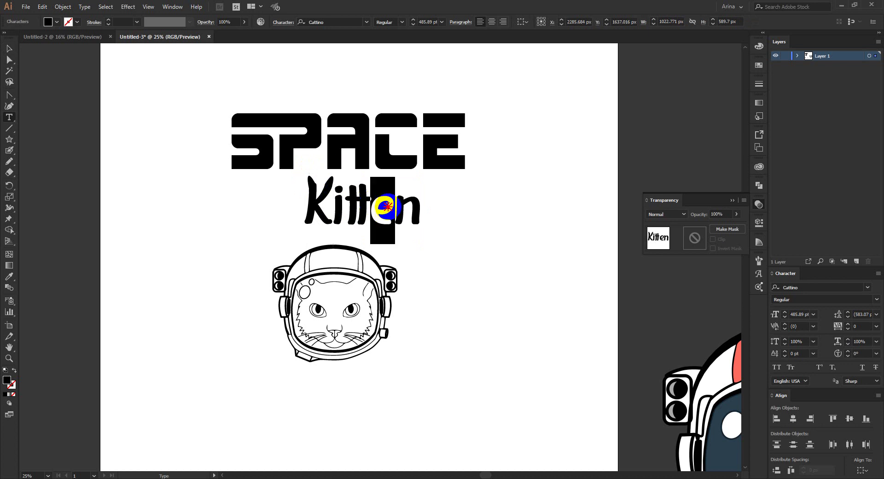
type("E")
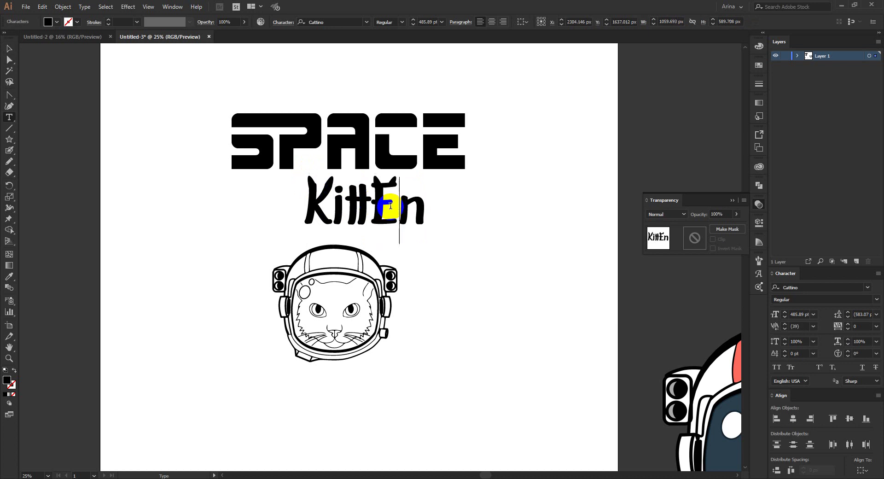
left_click(9, 49)
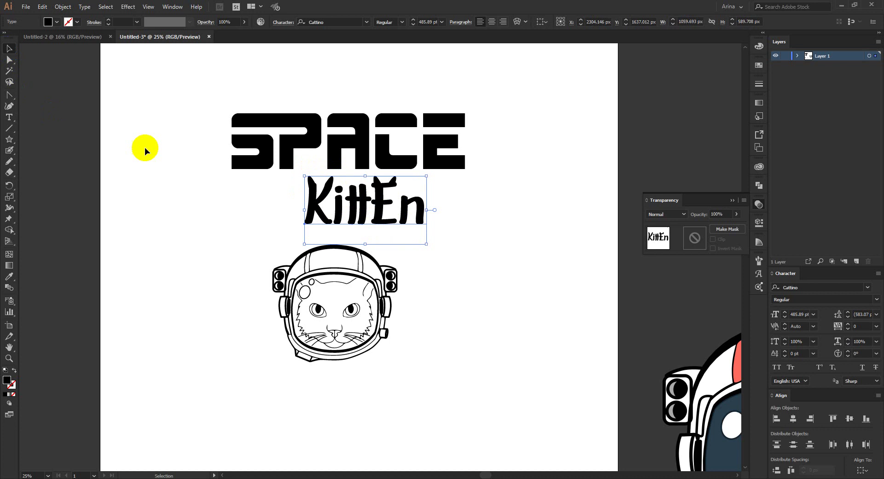
Step: Replace the second title line's text with "CAT" in all capital letters
double_click(375, 187)
double_click(378, 196)
type("Cat")
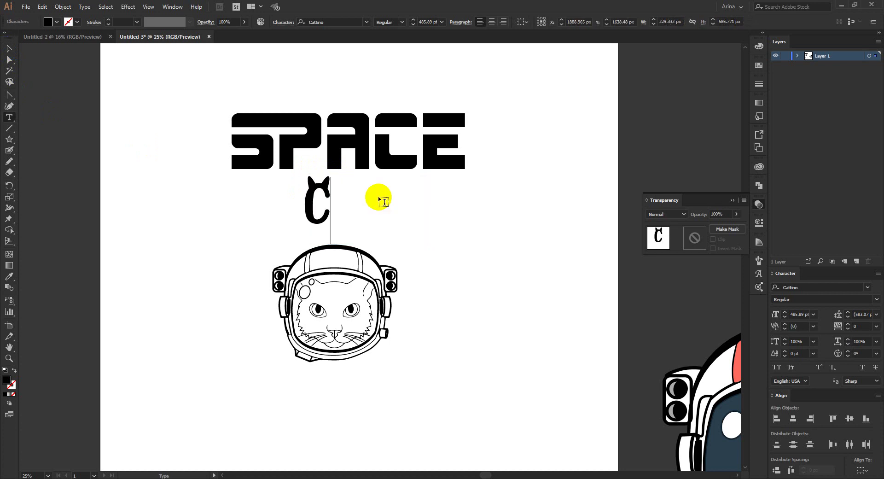
left_click(9, 50)
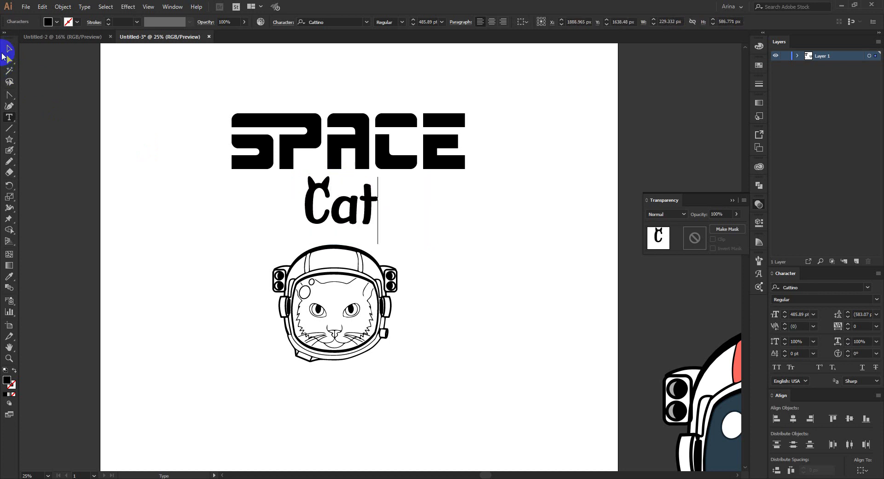
left_click(356, 199)
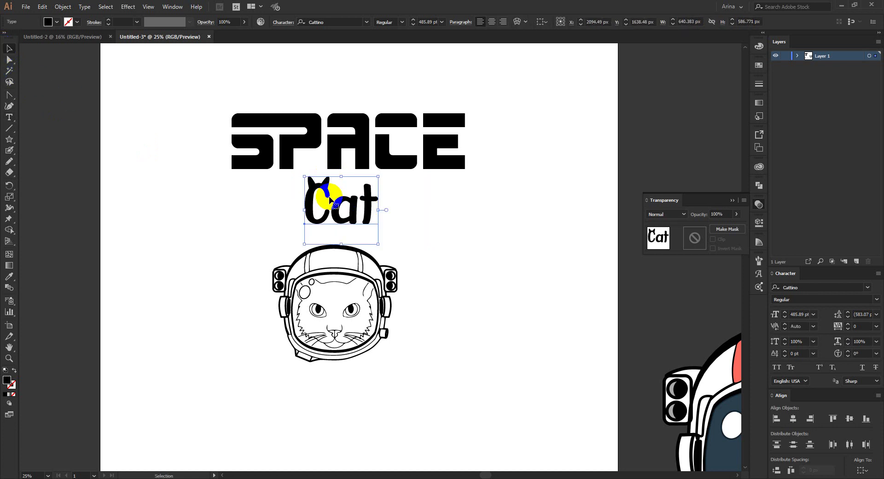
double_click(331, 196)
left_click_drag(332, 197, 407, 201)
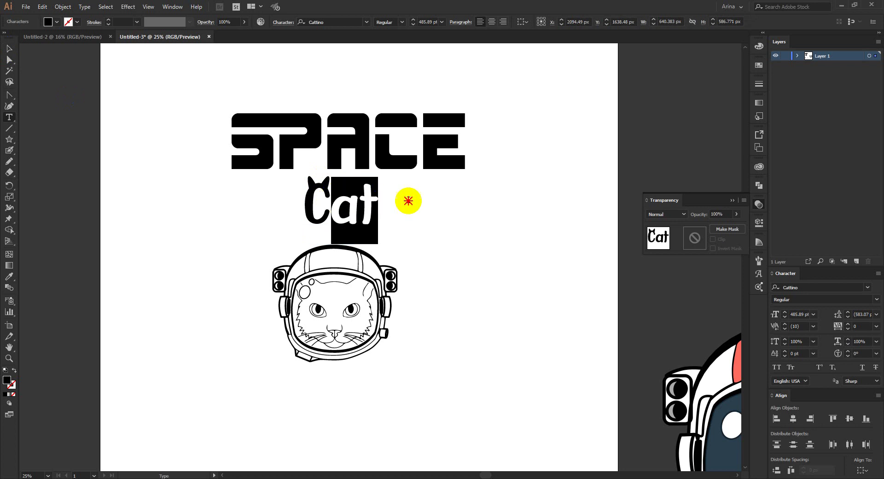
type("A")
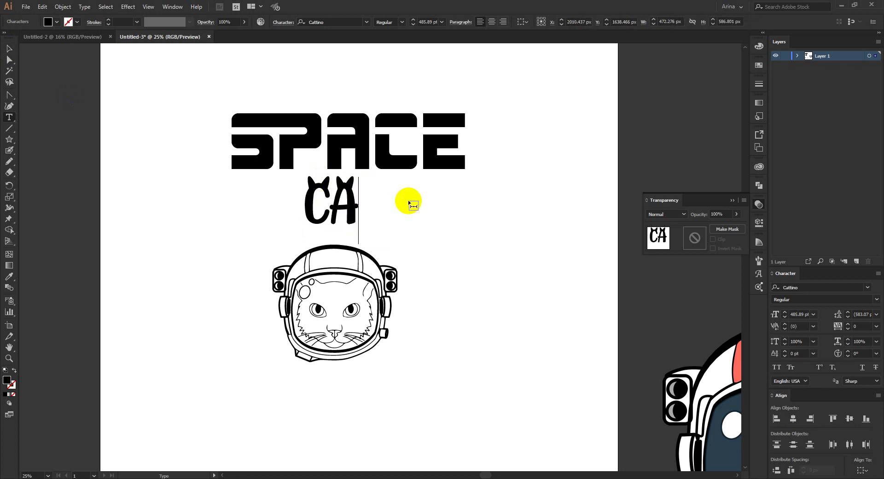
type("T")
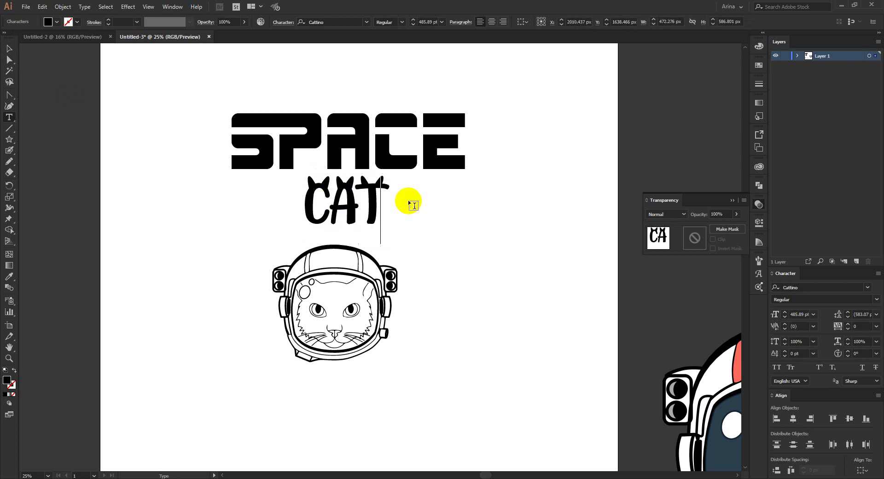
left_click(9, 49)
Step: Enlarge CAT to about 621 pt between SPACE and the helmet, and convert both title words to outlines
left_click(346, 232)
left_click_drag(348, 243, 341, 264)
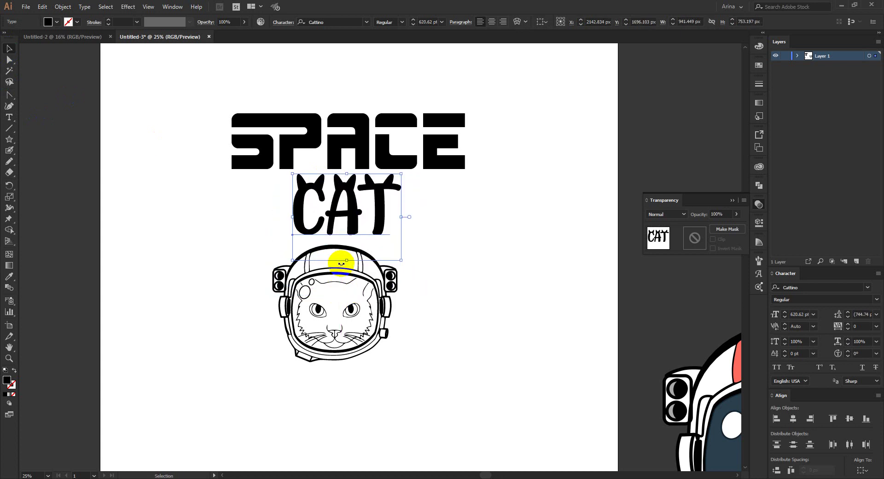
left_click_drag(265, 98, 421, 193)
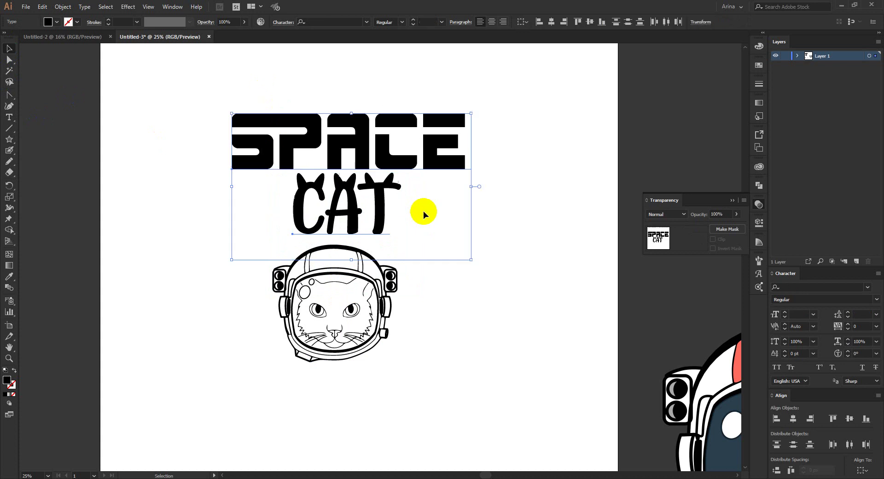
right_click(354, 198)
left_click(395, 259)
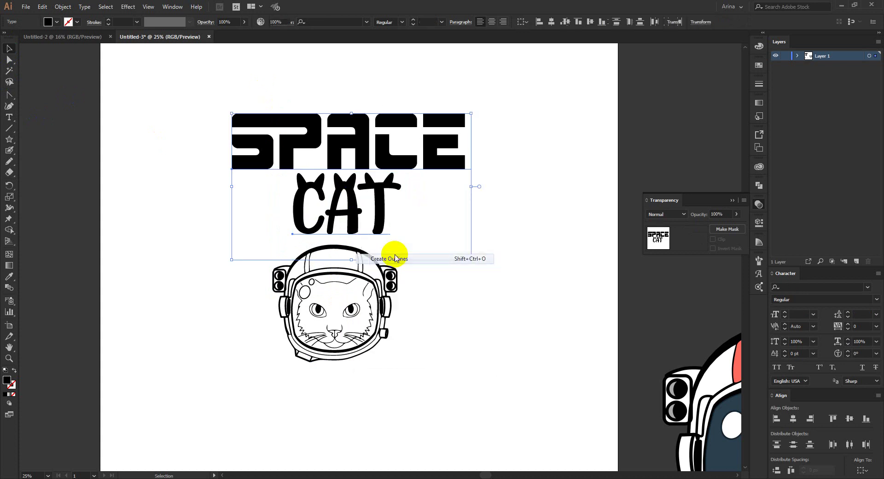
left_click(504, 253)
Step: Align the SPACE and CAT outlines to each other on their horizontal centres and deselect them
scroll(353, 111, "up", 2)
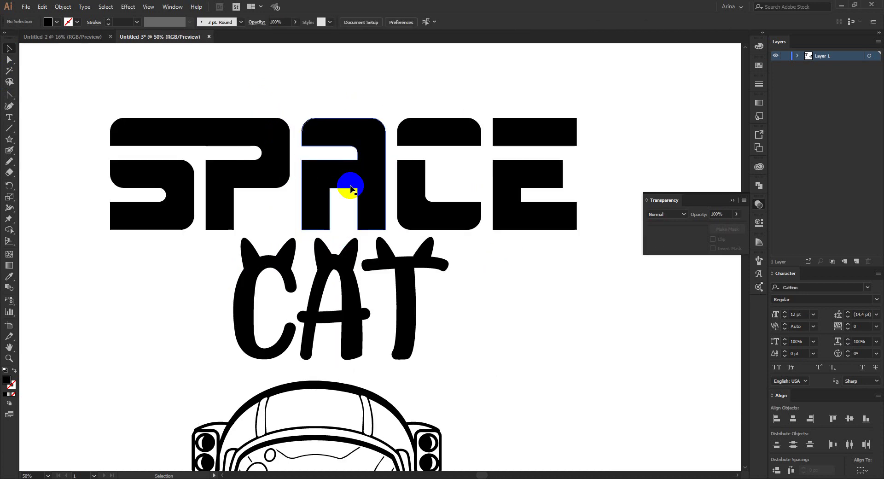
left_click(344, 256)
left_click_drag(276, 89, 428, 294)
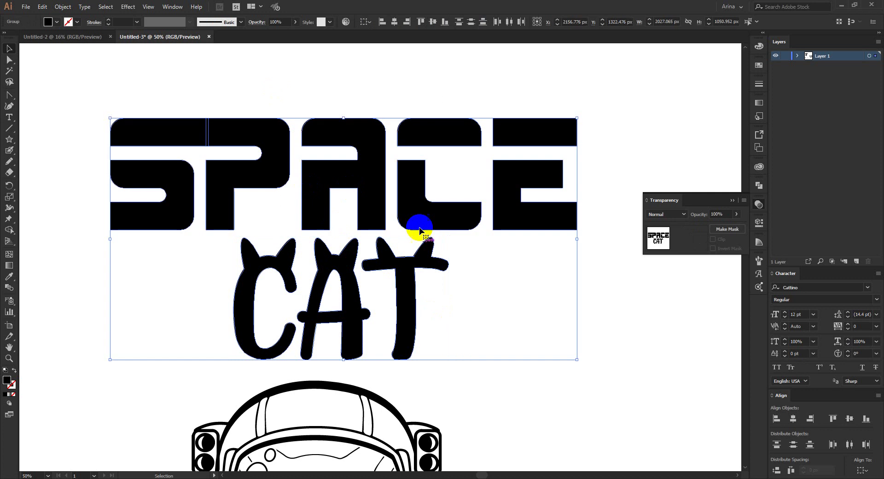
left_click(396, 31)
left_click(347, 251)
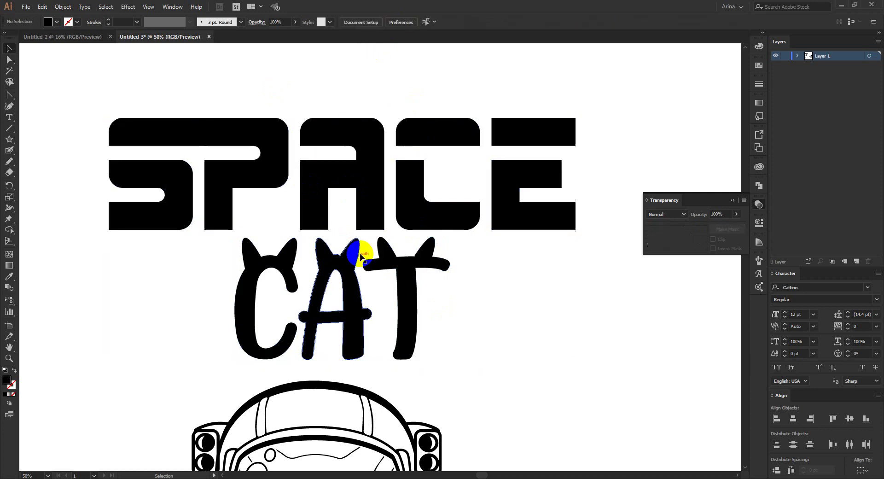
Step: Move CAT straight up until the ears on its letters overlap the lower part of SPACE
left_click(351, 261)
key("Up")
key("Up")
key("Up")
key("Up")
key("Up")
key("Up")
key("Up")
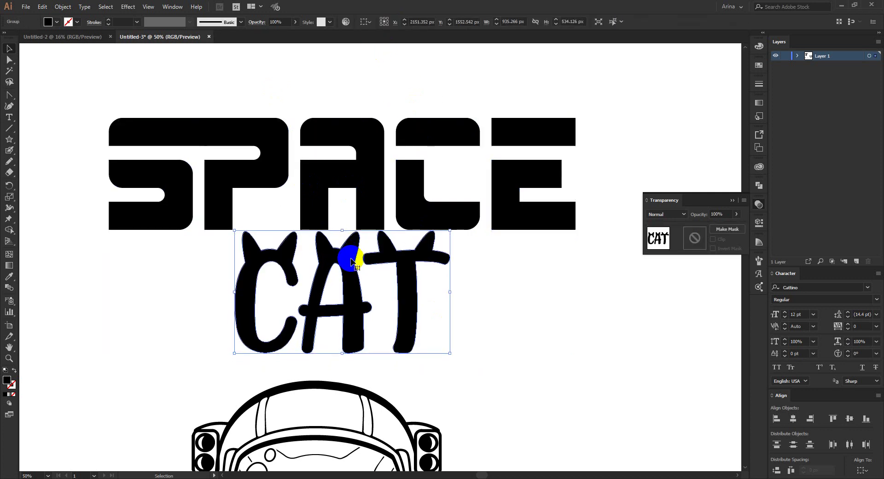
key("Up")
key("Up")
key("Up")
key("Up")
key("Up")
key("Up")
key("Up")
key("Up")
key("Up")
key("Up")
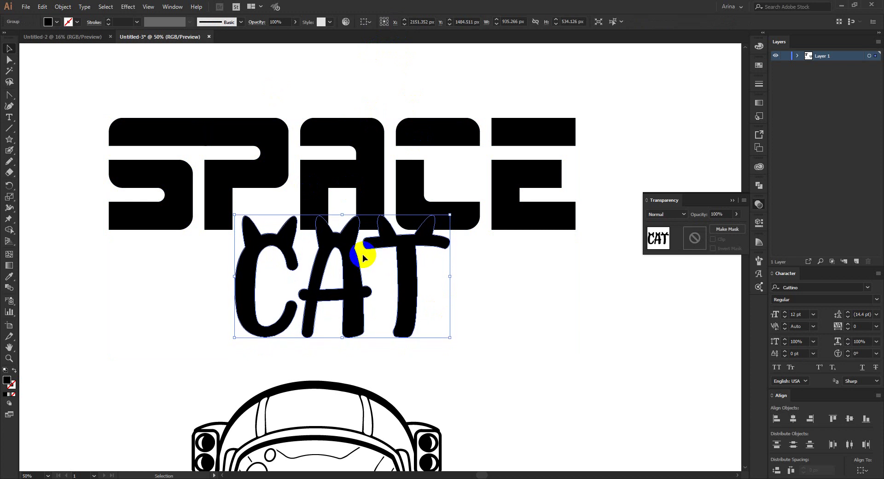
Step: Apply Offset Path to the CAT outlines with a 20 px offset and miter joins
left_click(63, 7)
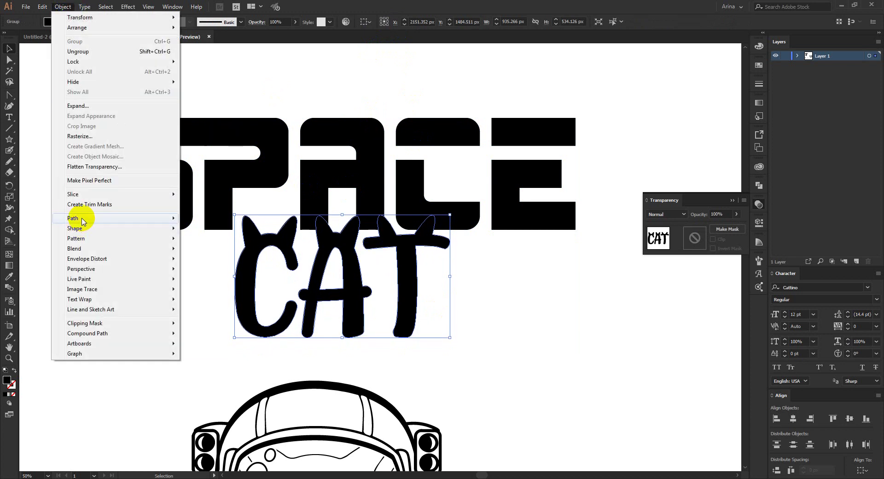
left_click(203, 249)
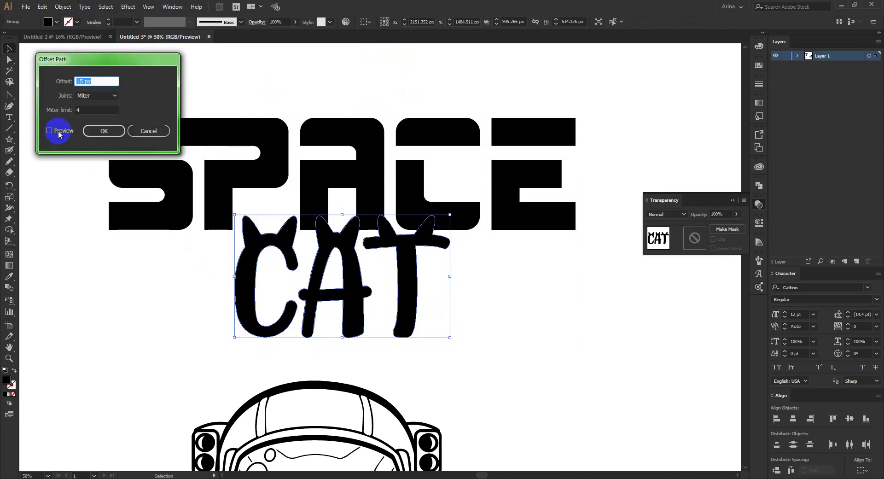
left_click(49, 130)
left_click(96, 85)
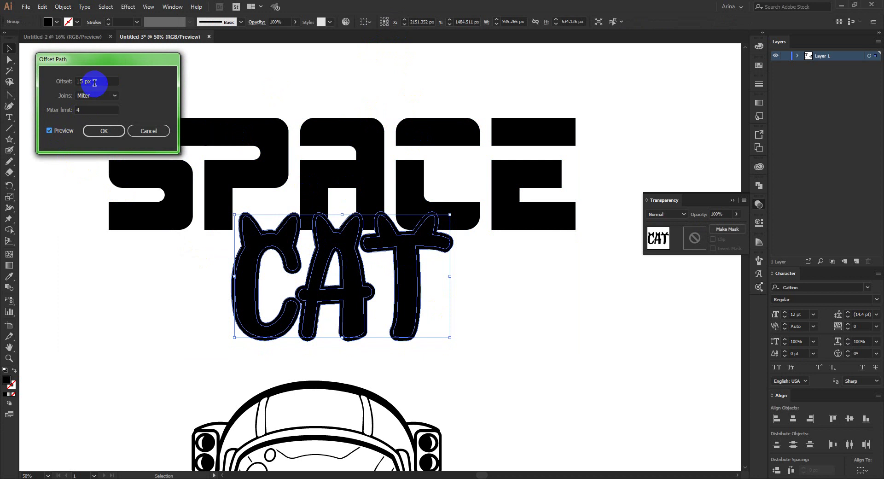
left_click(103, 130)
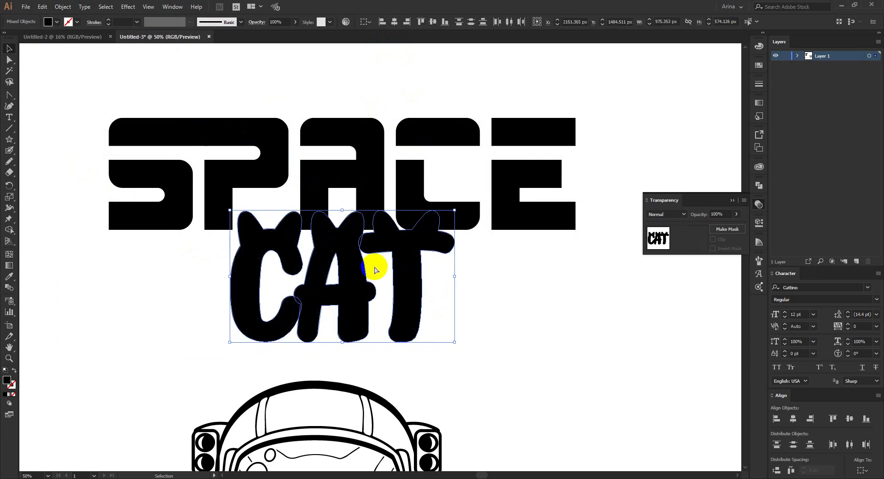
Step: Add an opacity mask with Clip off to SPACE, paste the offset CAT shape in place in it, and return to the artwork
left_click(365, 173)
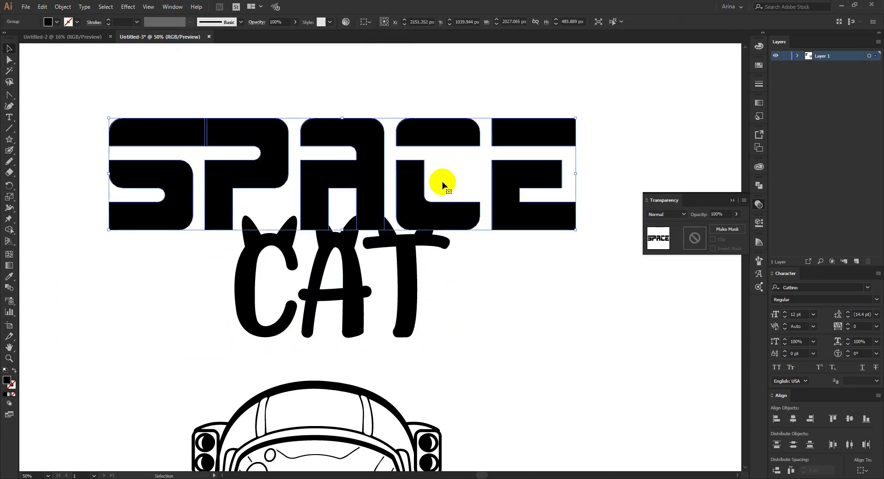
double_click(694, 237)
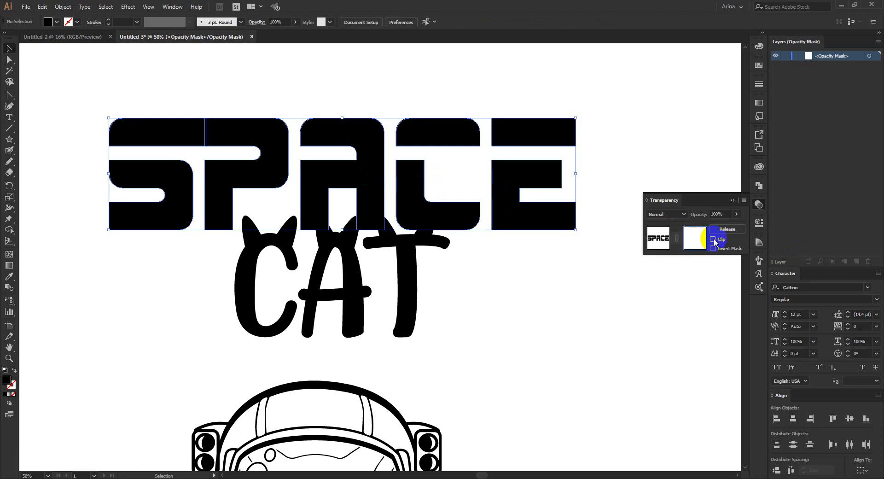
left_click(714, 239)
left_click(605, 280)
key("ctrl+f")
left_click(658, 238)
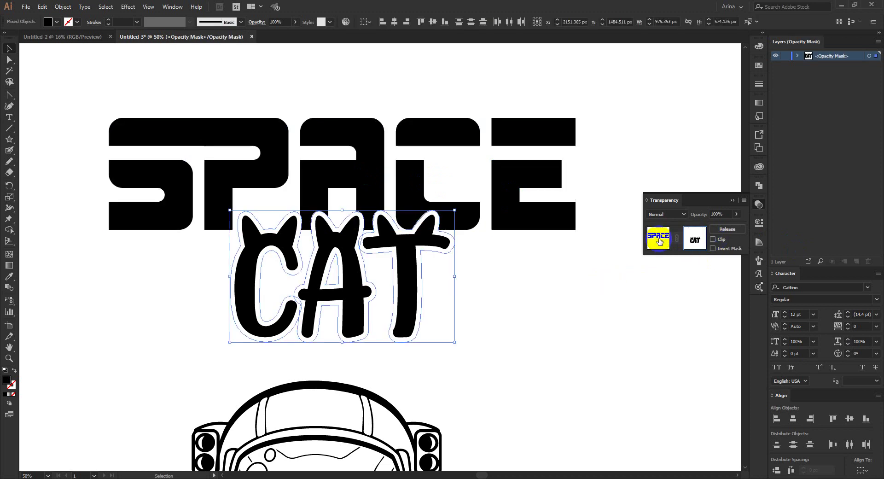
left_click(518, 297)
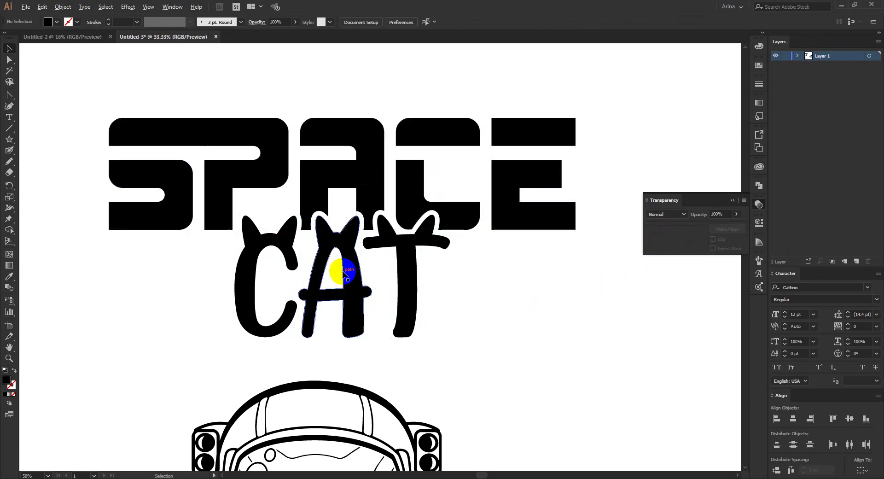
scroll(343, 274, "down", 2)
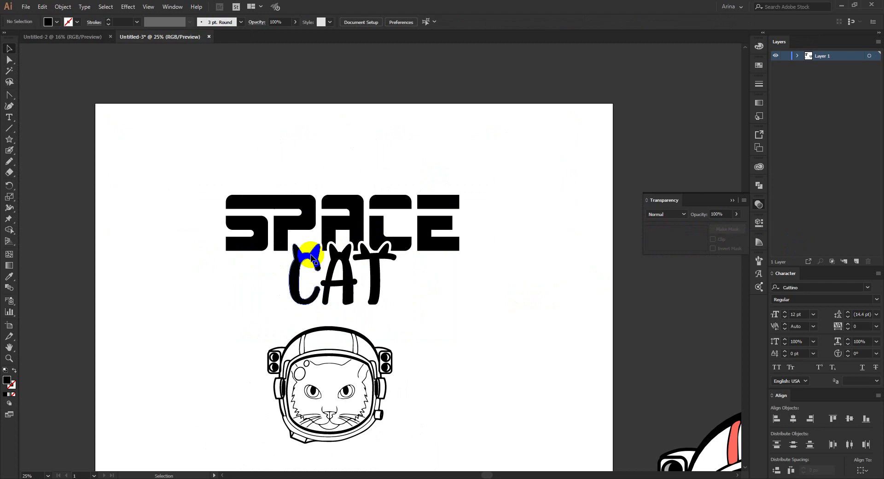
Step: Group the SPACE and CAT lettering and move it off the artboard, above the coloured reference helmet
scroll(264, 262, "down", 1)
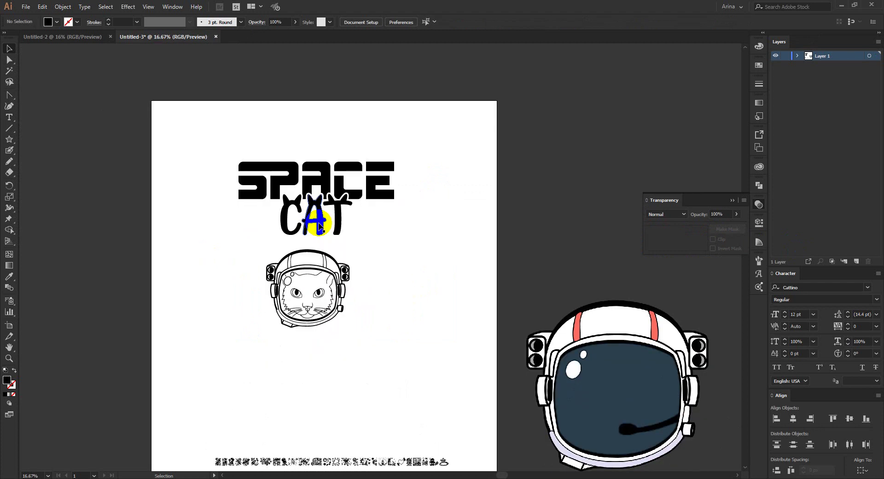
left_click_drag(227, 148, 451, 231)
key("a")
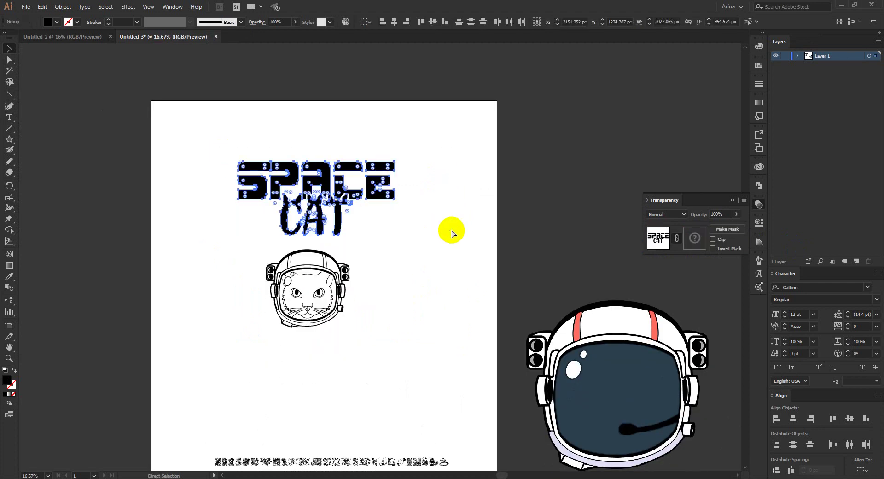
key("v")
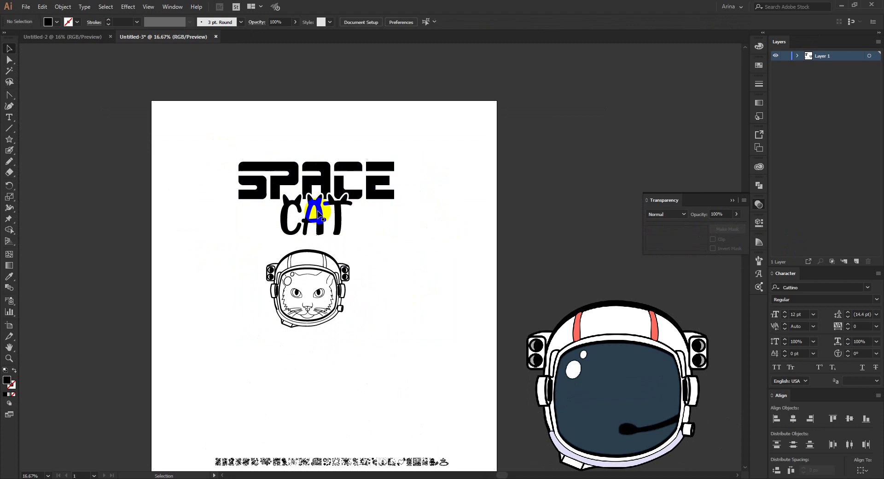
scroll(294, 202, "down", 1)
left_click_drag(316, 199, 504, 168)
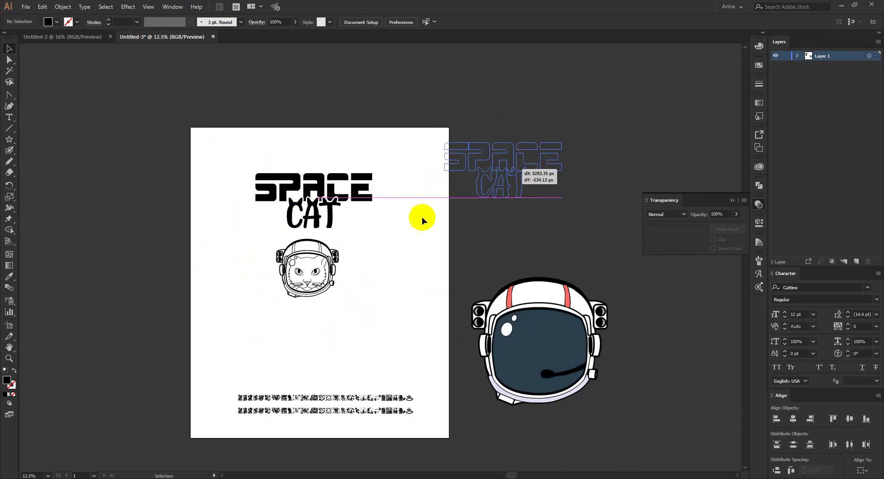
left_click_drag(421, 217, 422, 217)
left_click(277, 223)
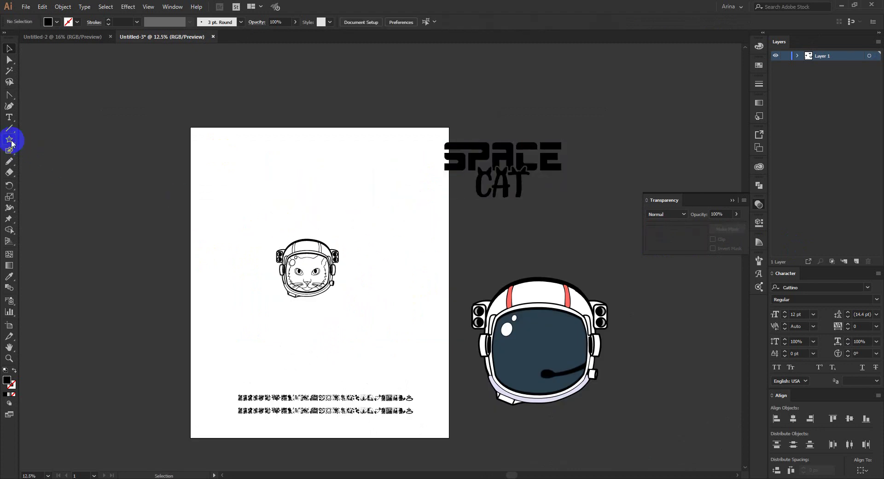
Step: Create a rectangle 4500 px wide and 5400 px high
left_click_drag(11, 143, 28, 137)
left_click(193, 182)
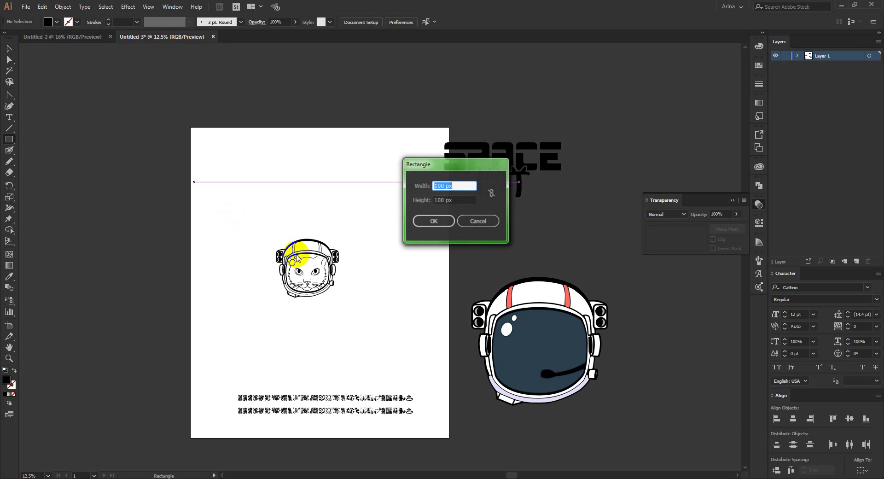
type("4500")
key("Tab")
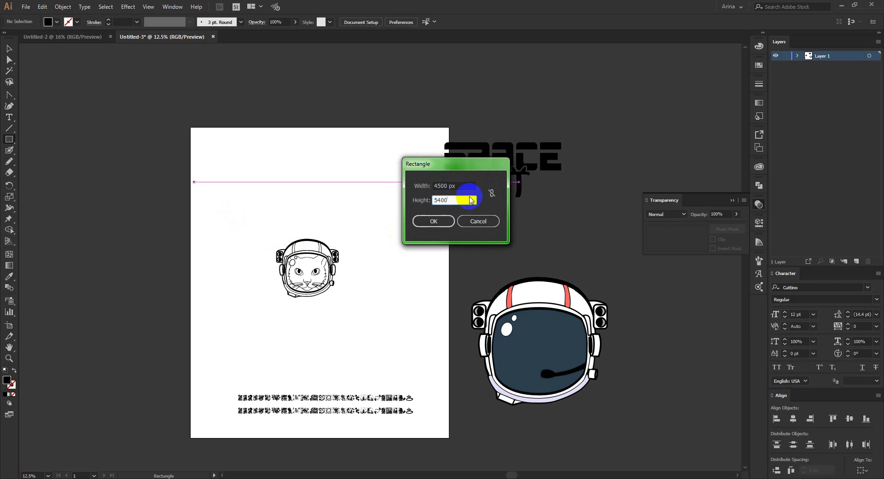
left_click(431, 219)
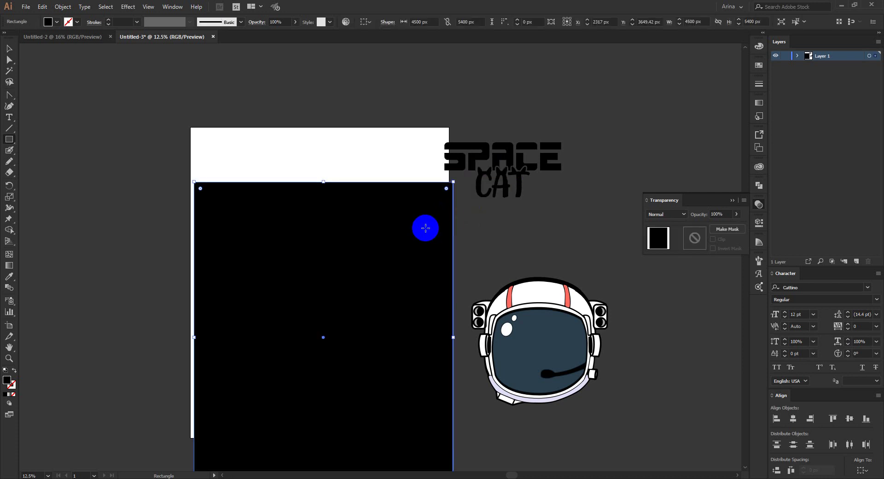
key("v")
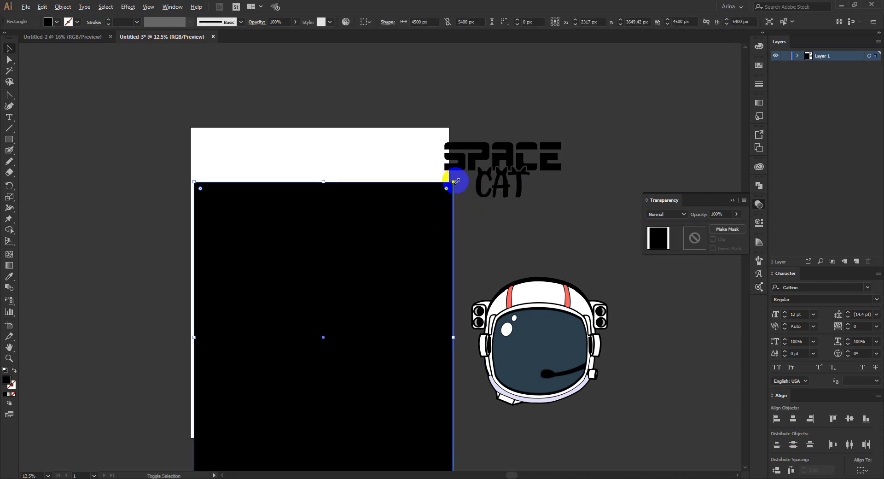
Step: Scale the rectangle proportionally about its centre to about 1433 × 1719 px and move it off the artboard into the empty space beside it
left_click_drag(453, 182, 394, 291)
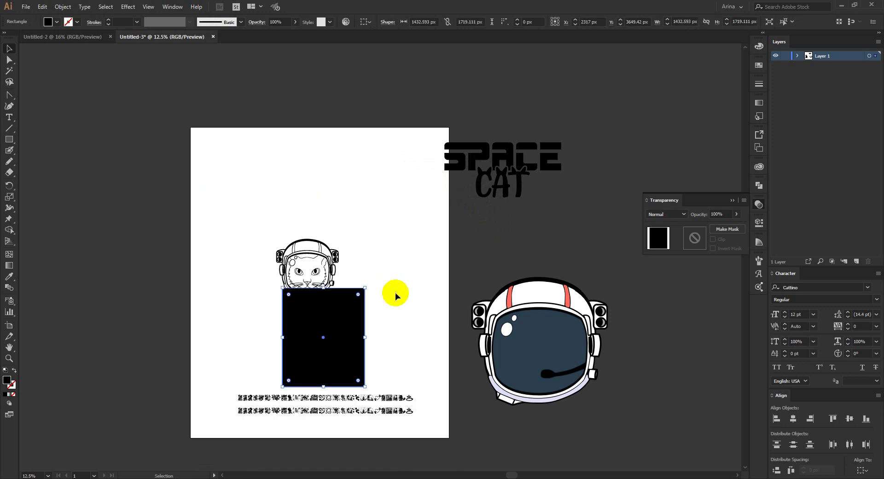
left_click(339, 334)
left_click_drag(339, 335, 126, 232)
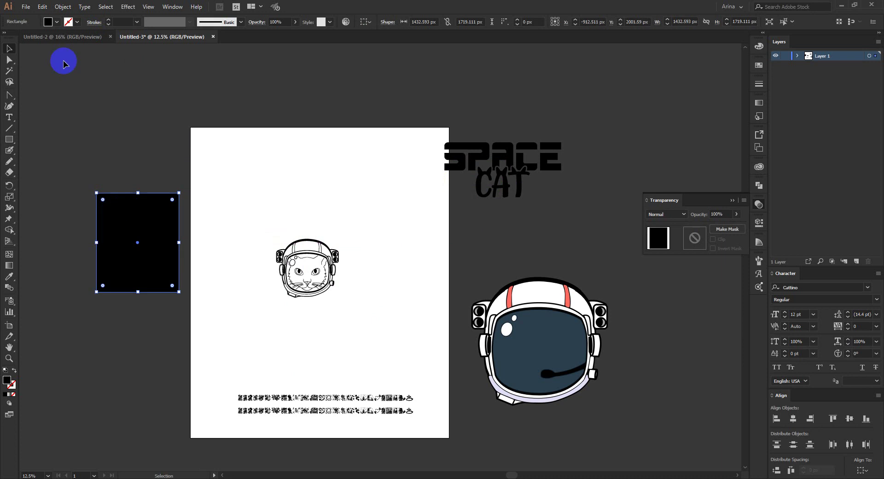
Step: Change the rectangle's fill to white
left_click(48, 23)
left_click(20, 37)
left_click(108, 171)
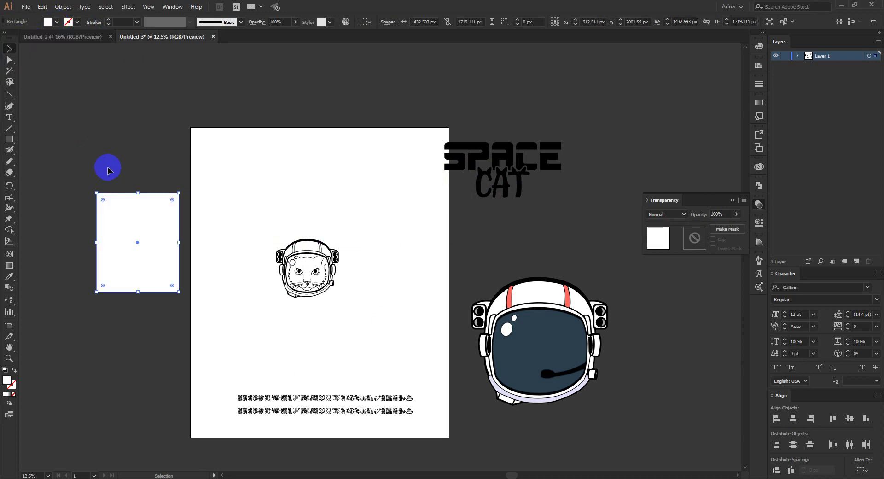
Step: Place the white rectangle behind all other objects on Layer 1 and lock it
key("ctrl+x")
key("ctrl+b")
left_click(798, 58)
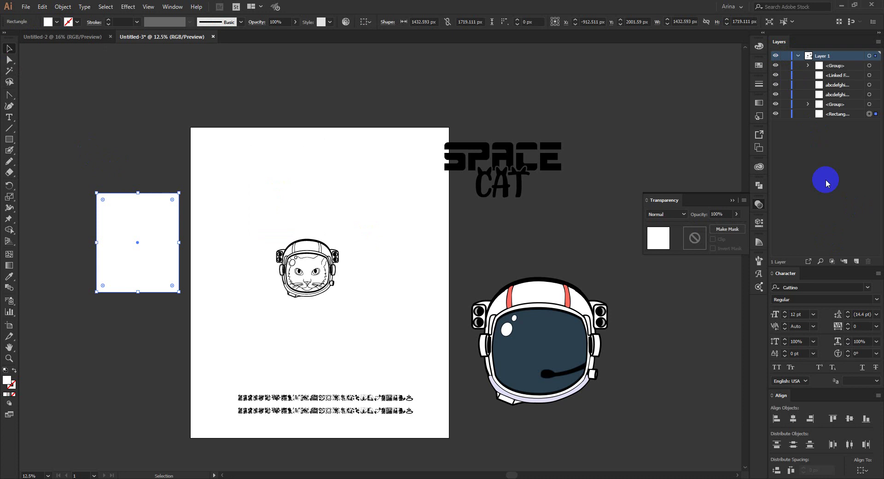
left_click(785, 114)
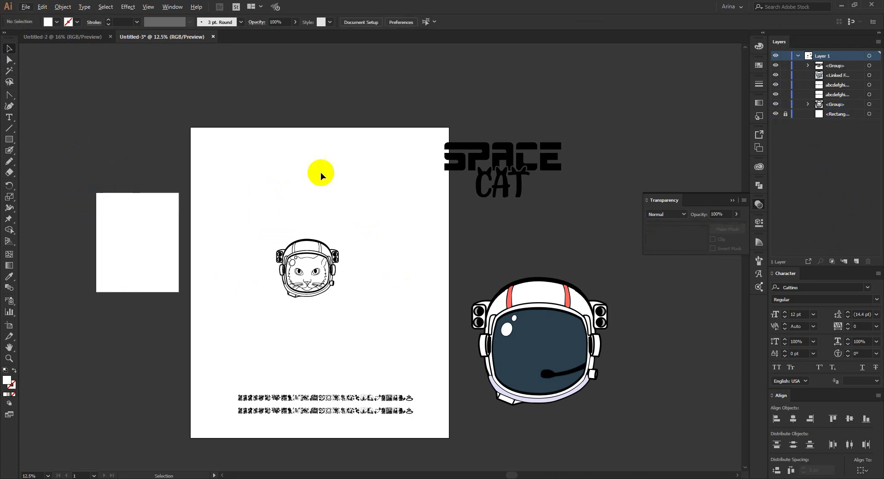
Step: Move the SPACE CAT title onto the lower part of the white rectangle and scale it proportionally to about 1271 px wide
left_click_drag(407, 108, 157, 233)
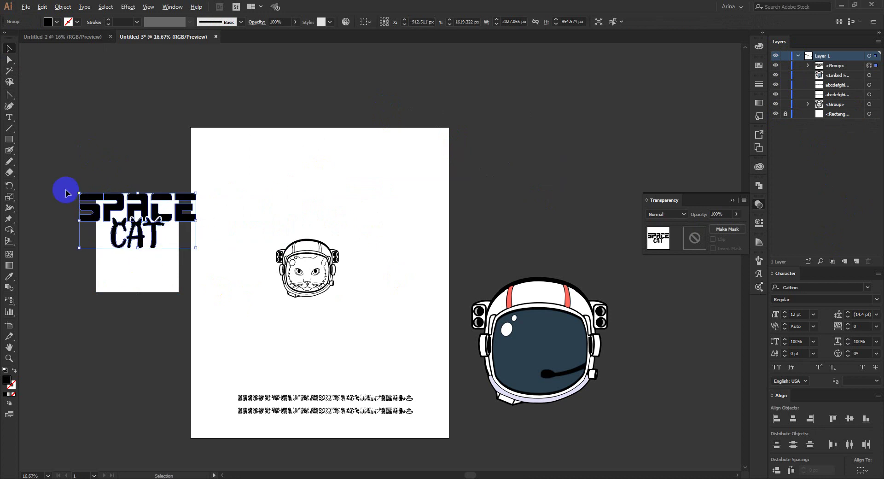
scroll(65, 189, "up", 1)
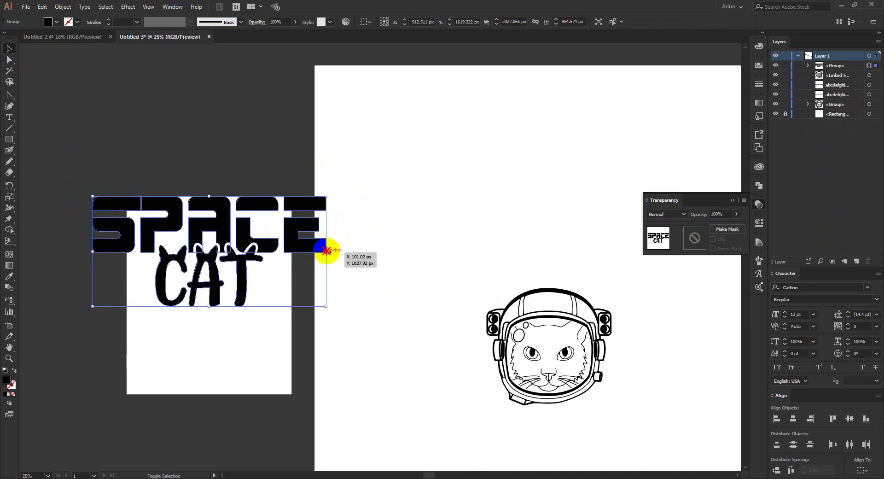
left_click_drag(326, 250, 209, 322)
scroll(193, 202, "down", 1)
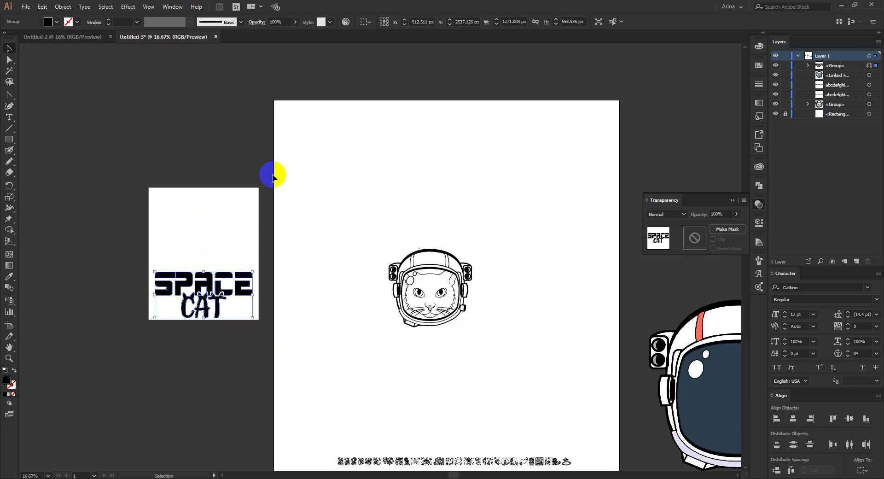
scroll(319, 81, "down", 1)
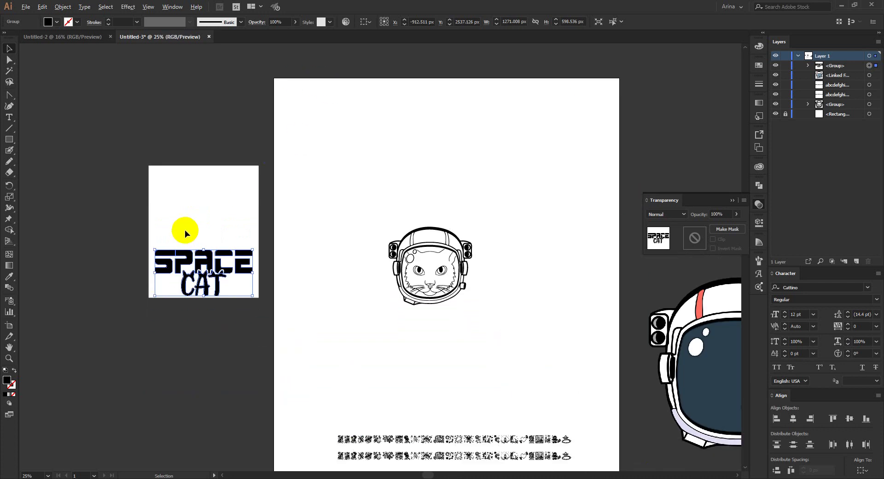
scroll(184, 230, "up", 1)
left_click(169, 227)
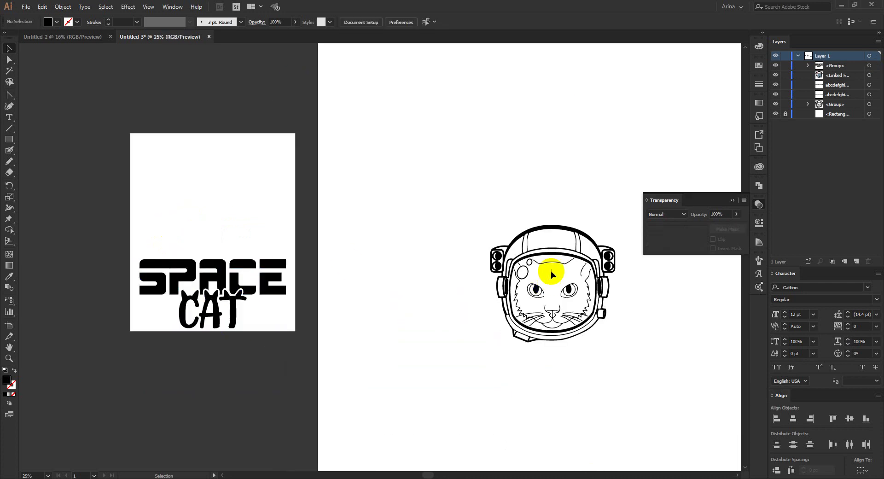
Step: Move the cat helmet onto the white rectangle above the title and align both groups on their horizontal centres
left_click_drag(552, 264, 215, 178)
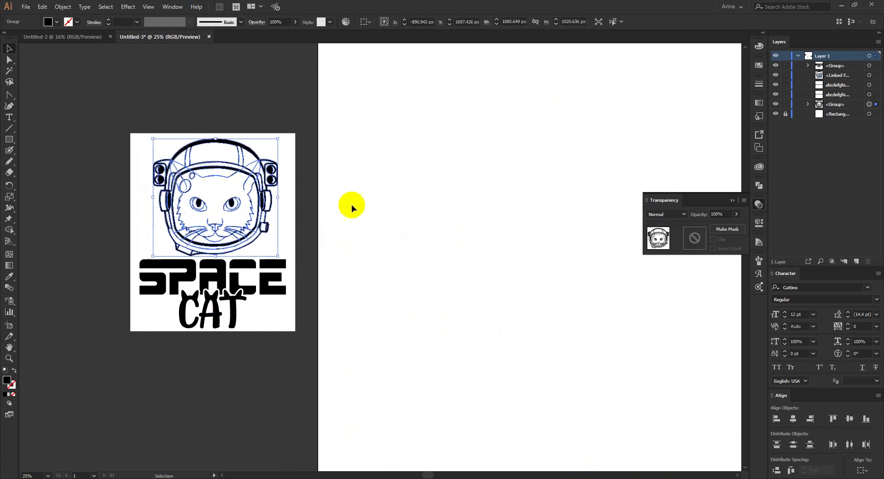
left_click(377, 212)
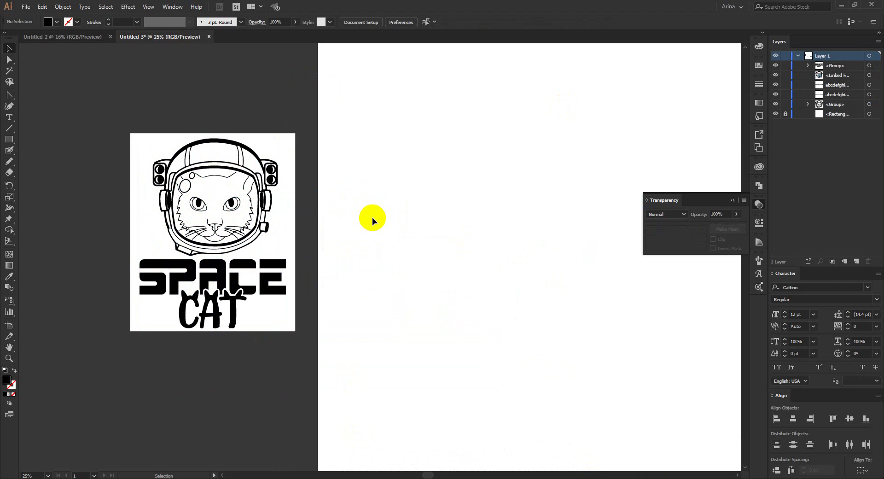
left_click_drag(112, 113, 338, 362)
left_click(394, 22)
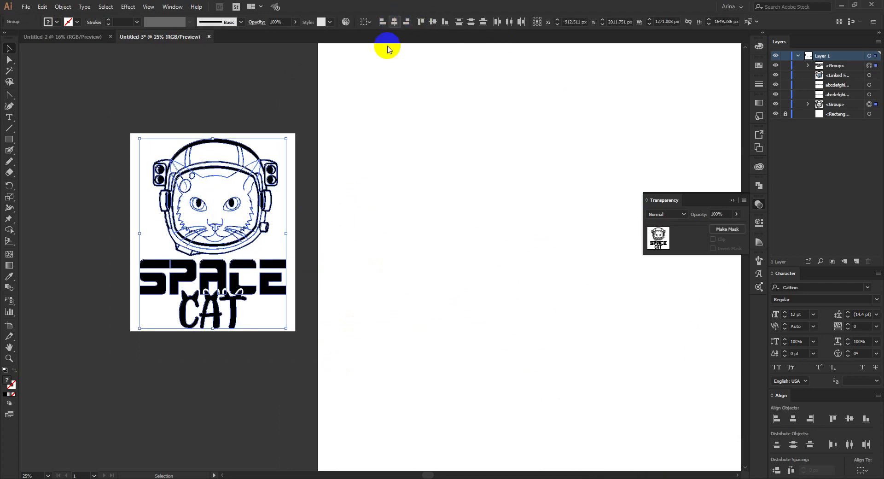
left_click(368, 207)
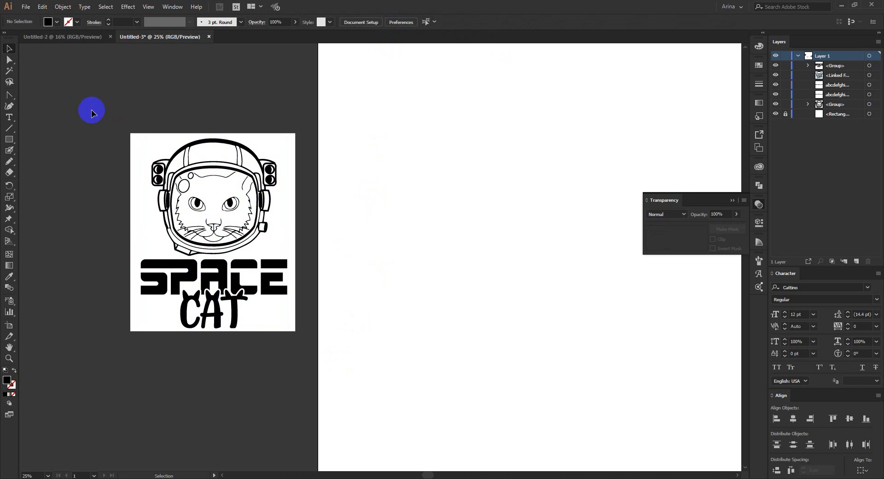
left_click_drag(111, 113, 335, 347)
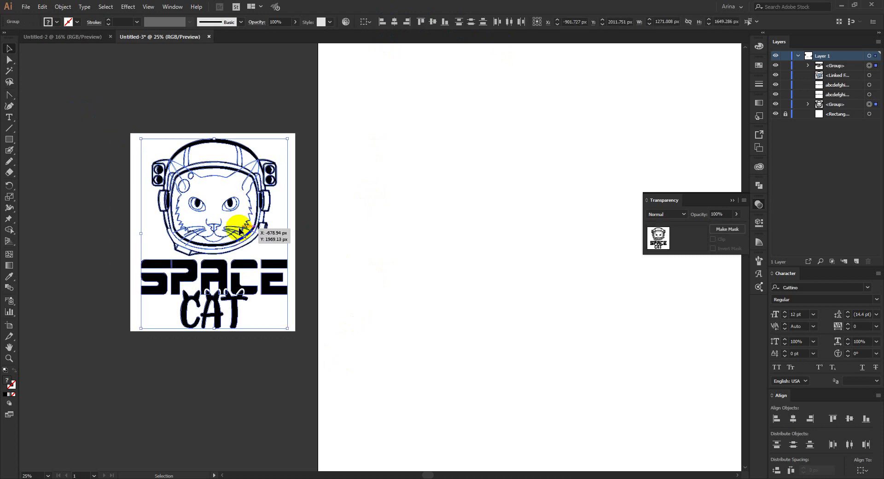
left_click(306, 203)
left_click_drag(105, 116, 340, 369)
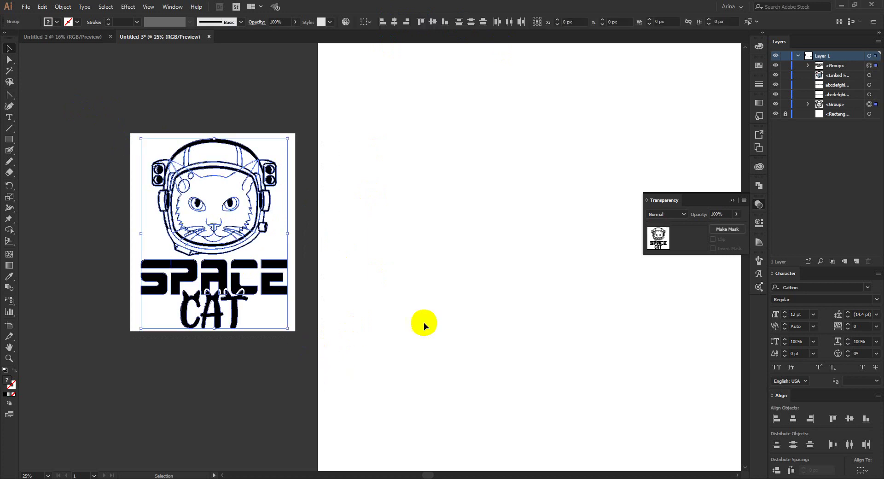
left_click(457, 312)
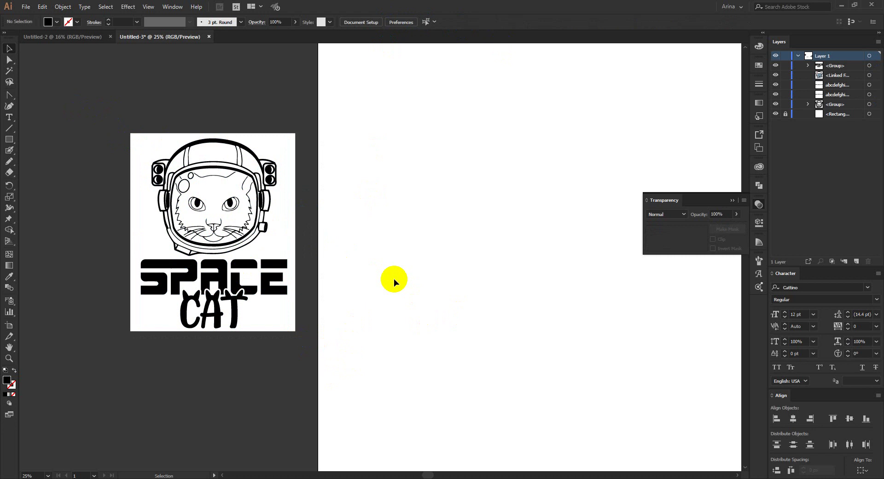
left_click_drag(114, 118, 313, 363)
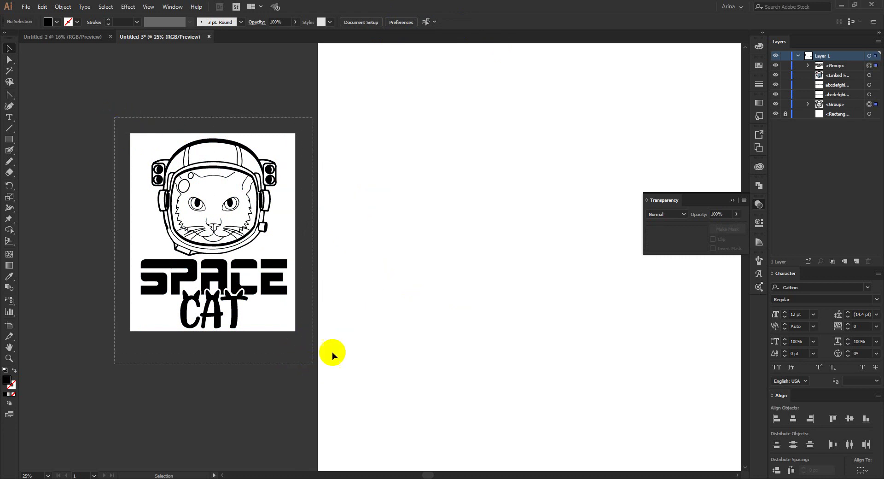
left_click(385, 349)
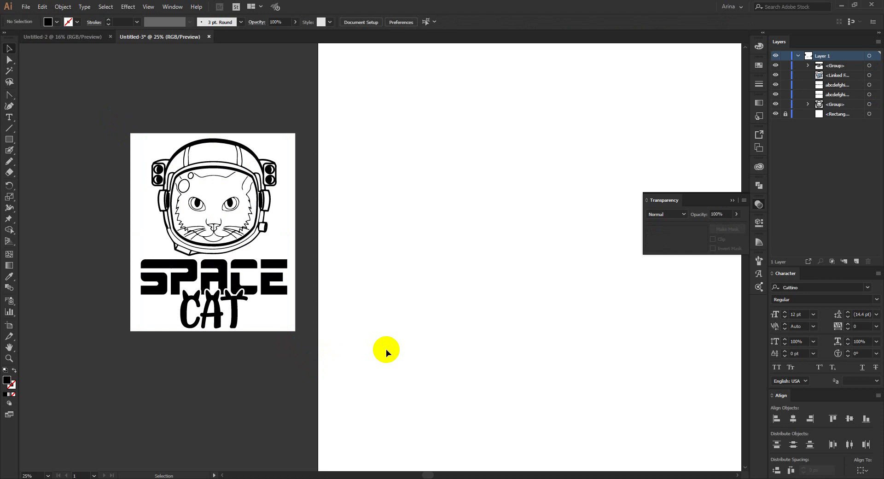
Step: Scale the helmet and title down together proportionally about their centre, leaving a wider margin inside the white rectangle
scroll(180, 226, "down", 1)
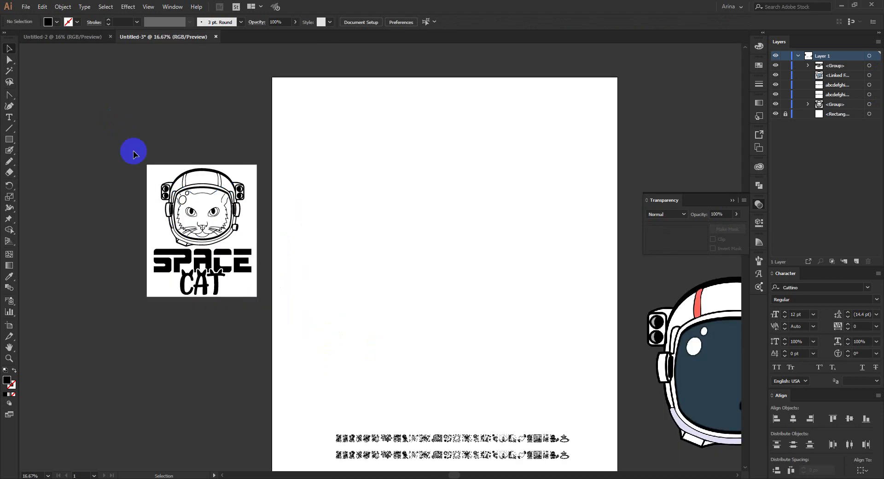
left_click_drag(129, 144, 298, 339)
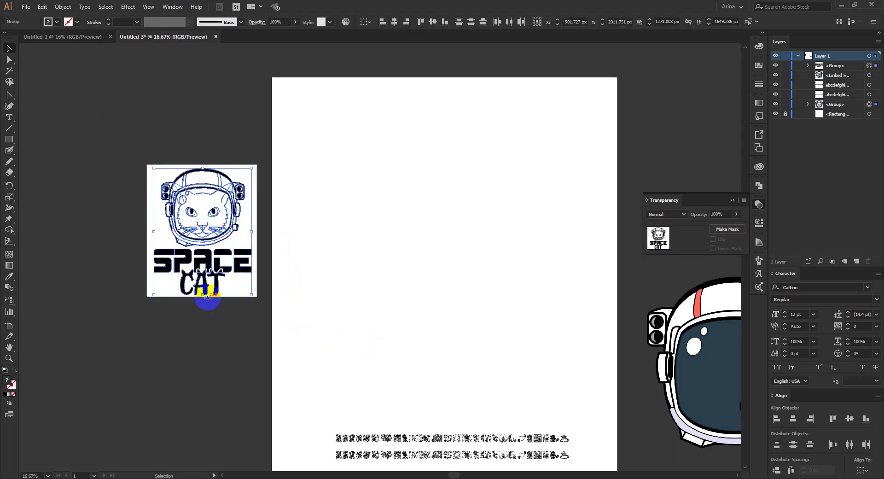
left_click_drag(204, 295, 204, 284)
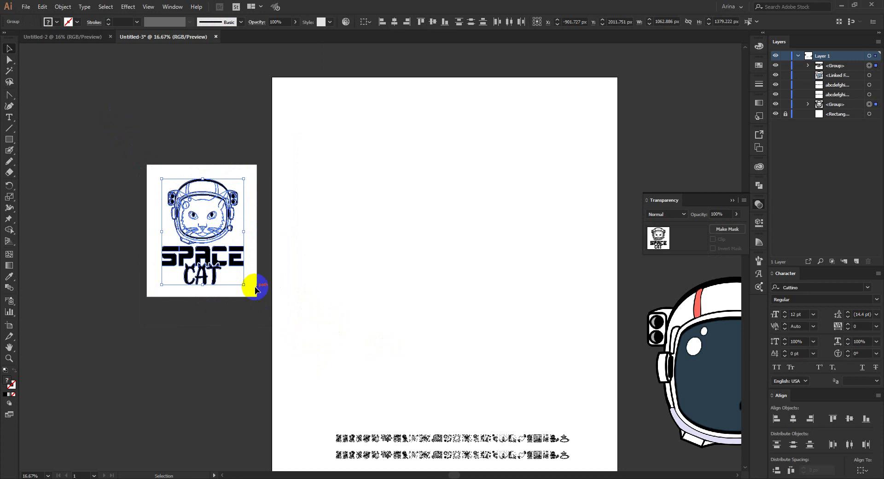
left_click_drag(203, 178, 202, 176)
left_click(315, 245)
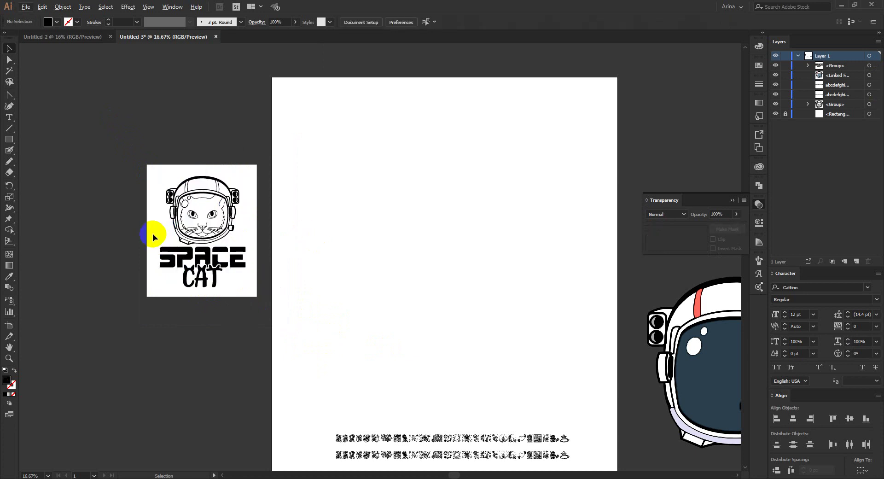
Step: Unlock the white rectangle and move it together with the helmet and title onto the middle of the artboard
scroll(152, 233, "down", 1)
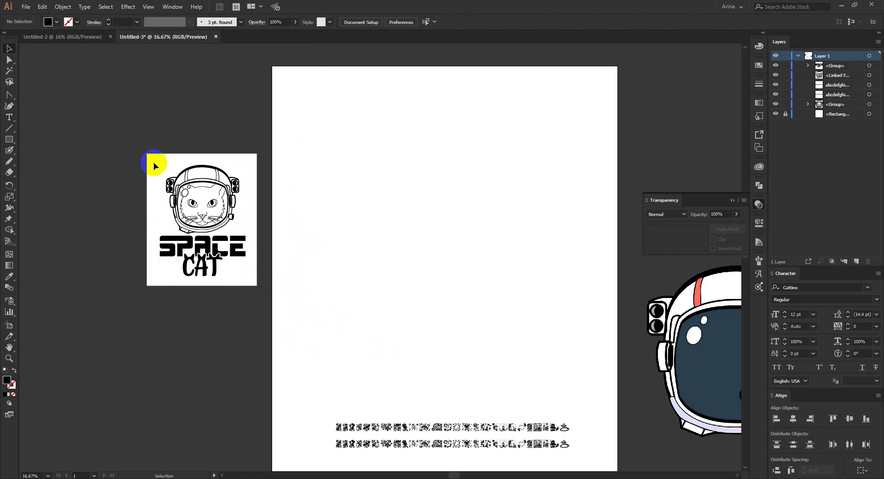
left_click(168, 184)
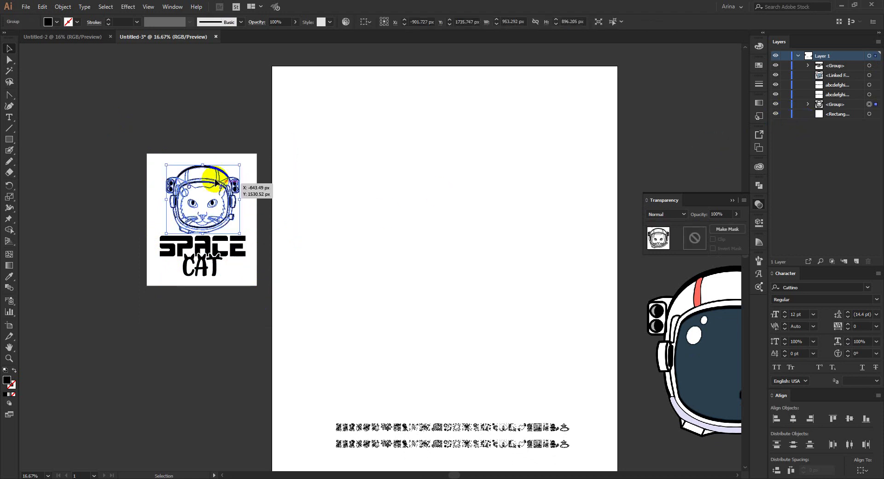
left_click_drag(134, 147, 267, 323)
left_click_drag(225, 258, 460, 310)
scroll(512, 289, "up", 2)
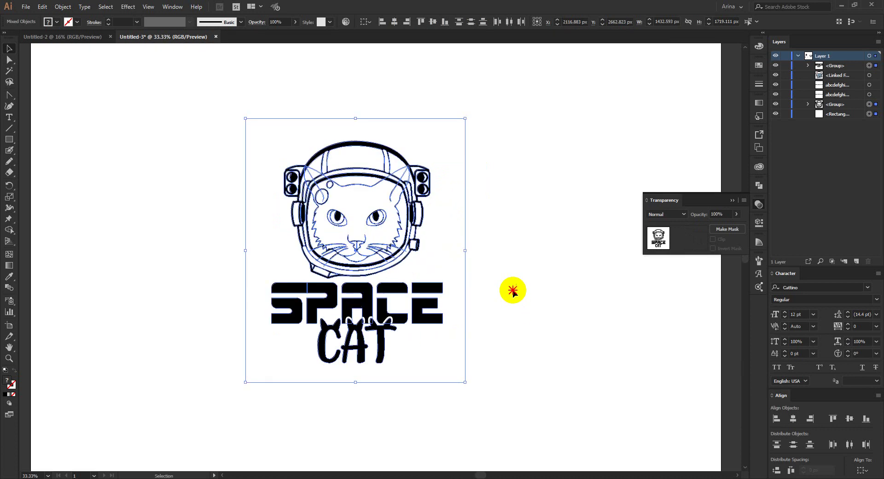
Step: Show the rulers and fill the white background rectangle with magenta
left_click(493, 262)
key("ctrl+r")
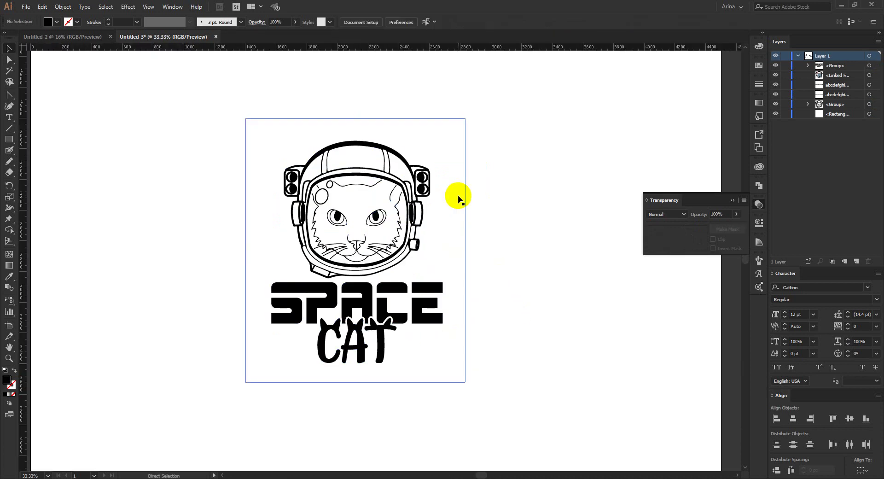
left_click(424, 122)
left_click(48, 22)
left_click(64, 37)
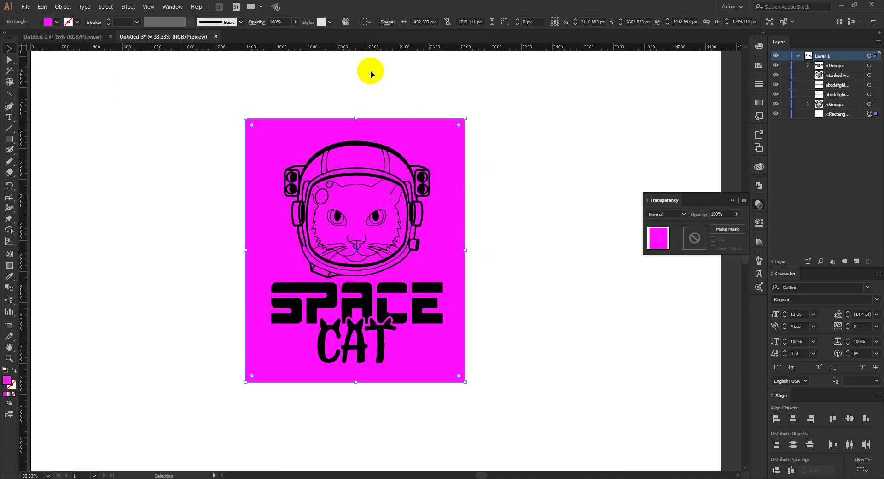
Step: Place guides along all four edges of the magenta rectangle and delete the rectangle itself
left_click_drag(378, 47, 381, 118)
left_click_drag(487, 120, 491, 384)
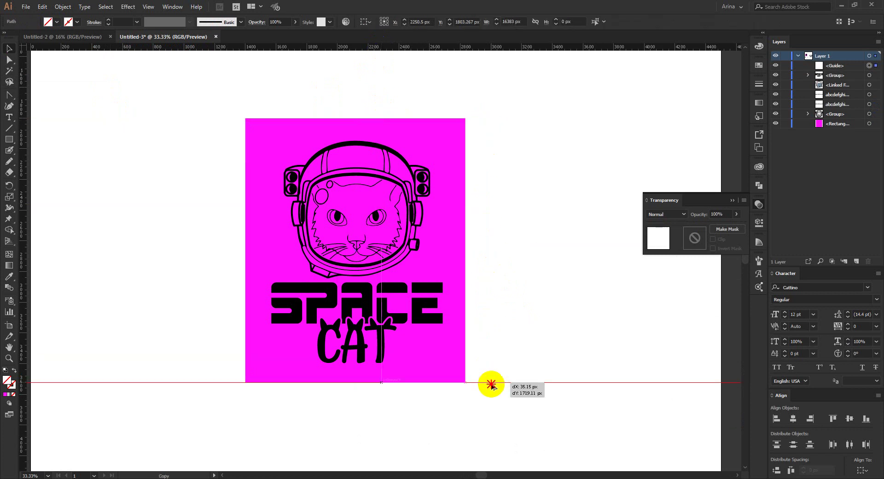
left_click(525, 226)
left_click_drag(526, 48, 465, 262)
left_click(449, 88)
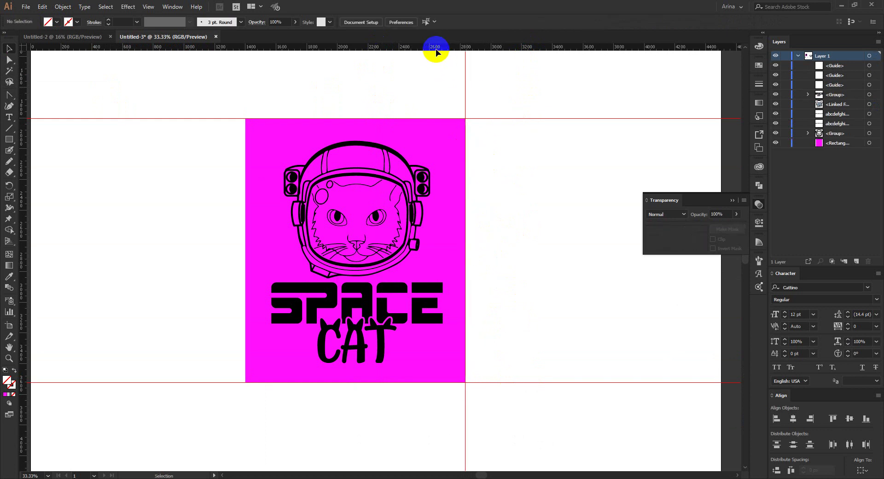
left_click_drag(434, 48, 245, 224)
left_click(448, 225)
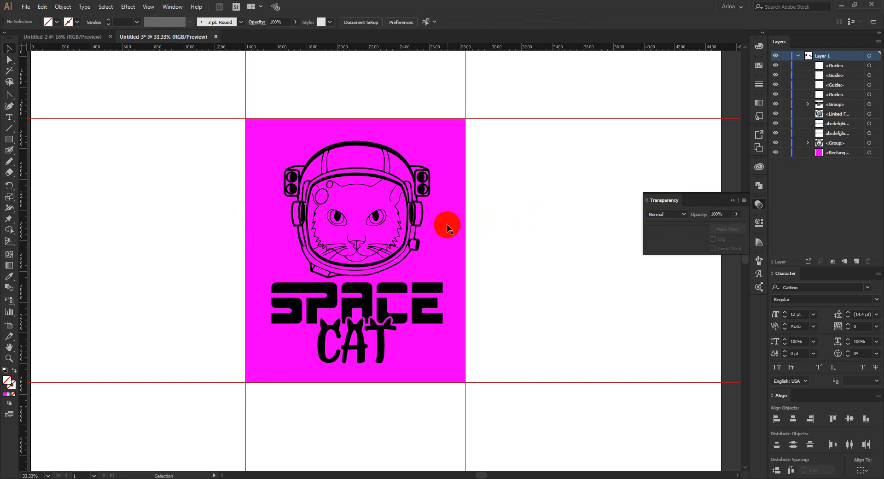
key("Delete")
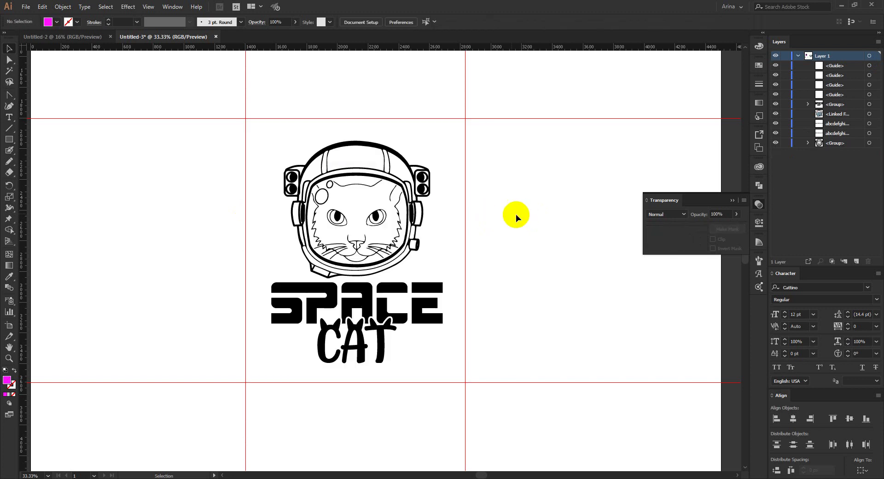
Step: Move both rows of space doodle text up together, closer to the lower horizontal guide
scroll(374, 147, "down", 1)
scroll(244, 142, "down", 1)
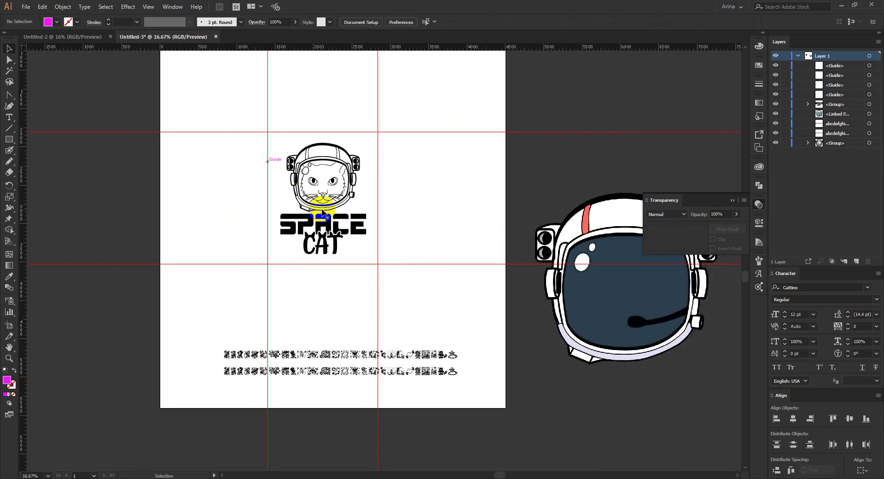
left_click_drag(328, 330, 350, 415)
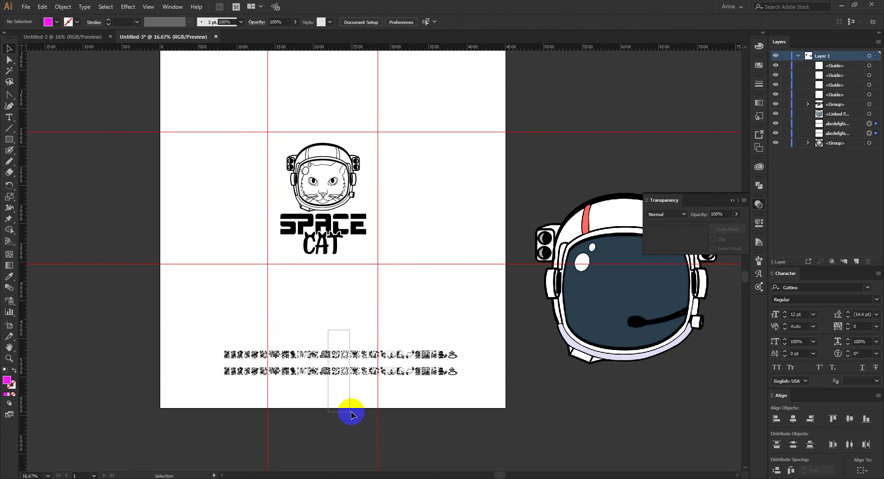
left_click_drag(342, 356, 327, 305)
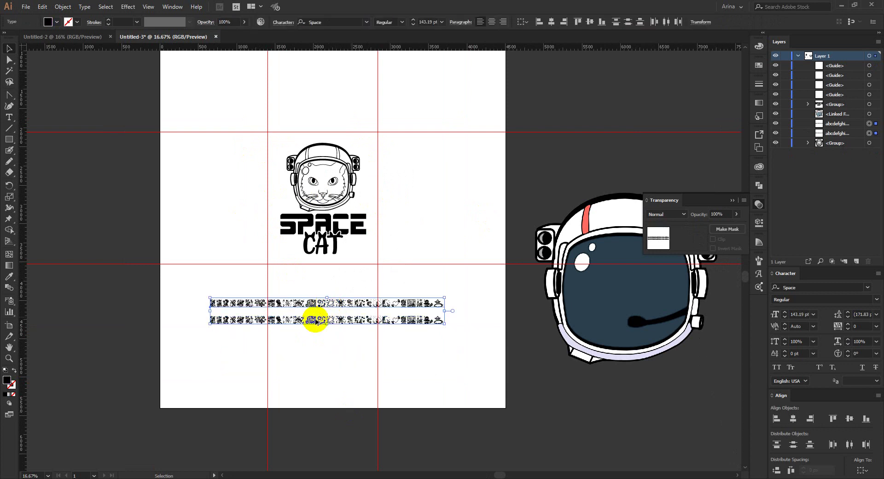
Step: Convert both rows of space doodle text to outlines
scroll(315, 321, "up", 3)
scroll(315, 321, "up", 3)
scroll(273, 290, "up", 1)
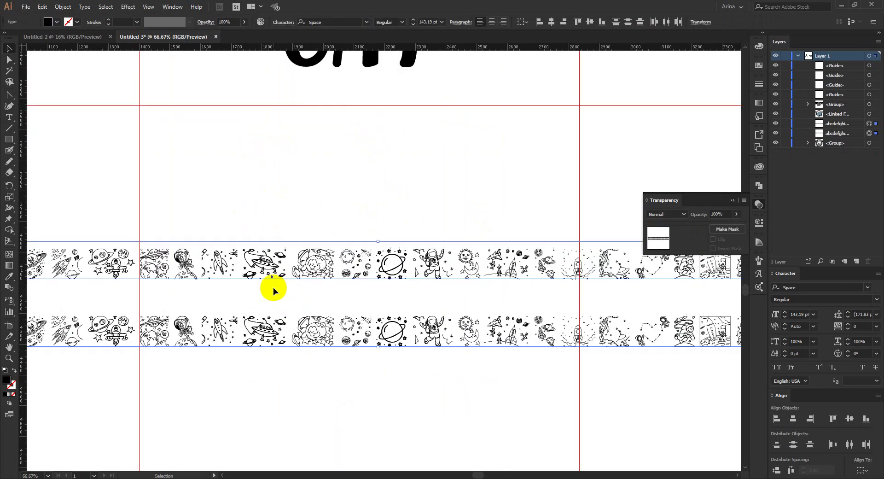
scroll(316, 260, "down", 1)
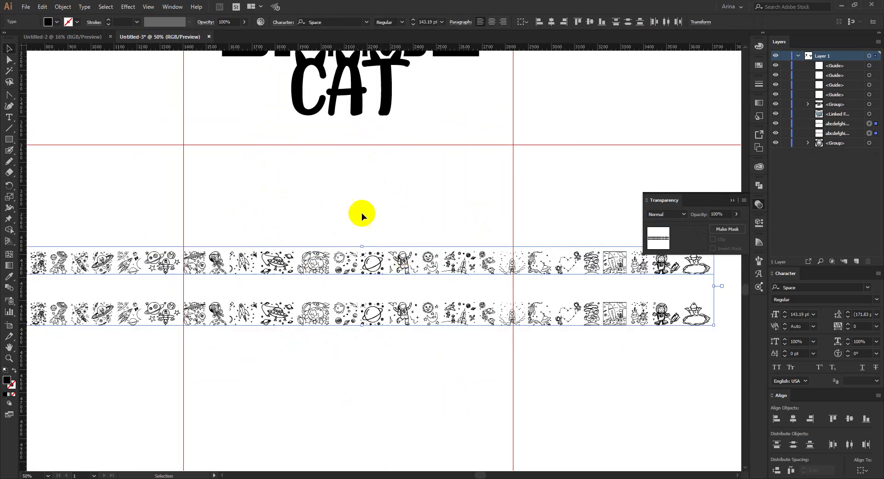
left_click_drag(287, 201, 404, 413)
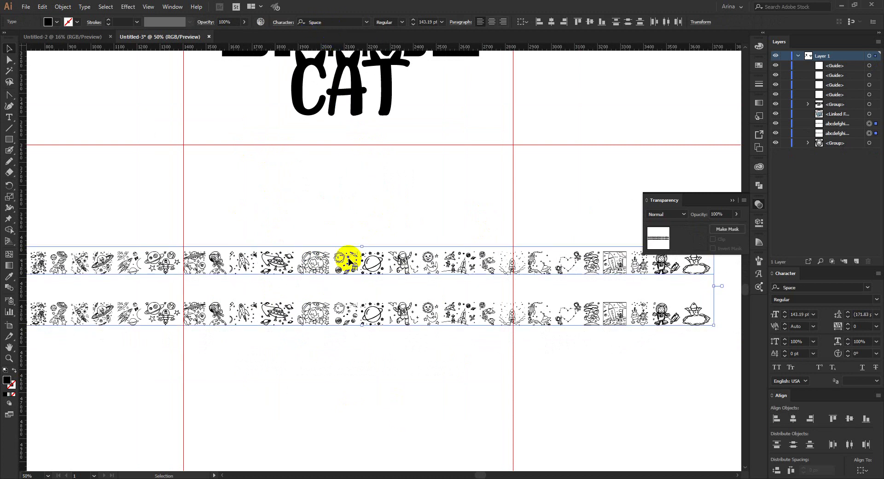
right_click(324, 266)
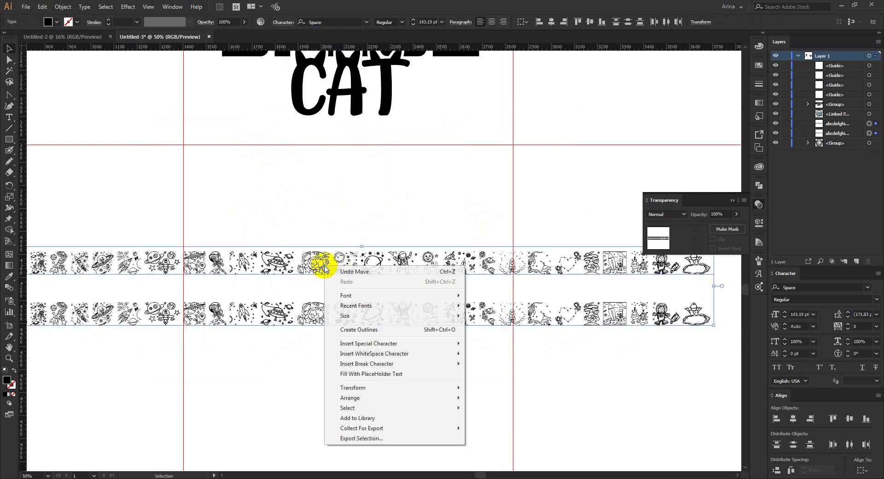
left_click(349, 329)
left_click(349, 329)
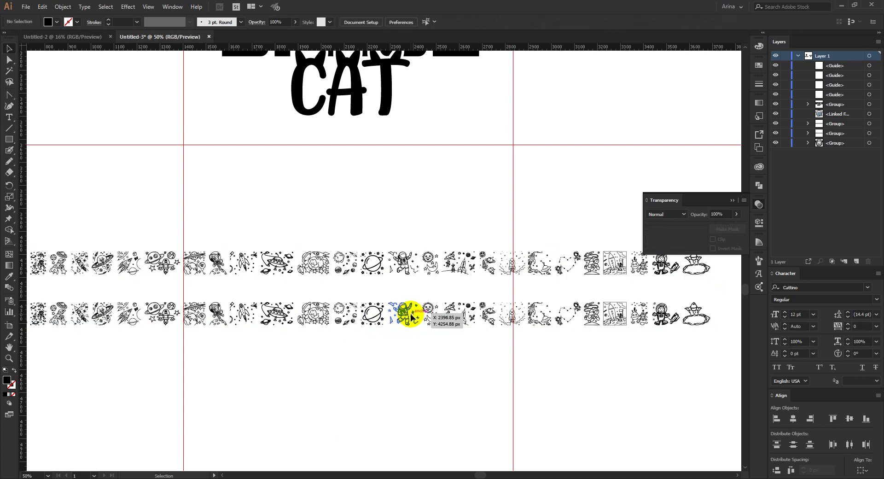
Step: Enter isolation mode on the lower outlined doodle row to edit its individual drawings
scroll(410, 315, "up", 1)
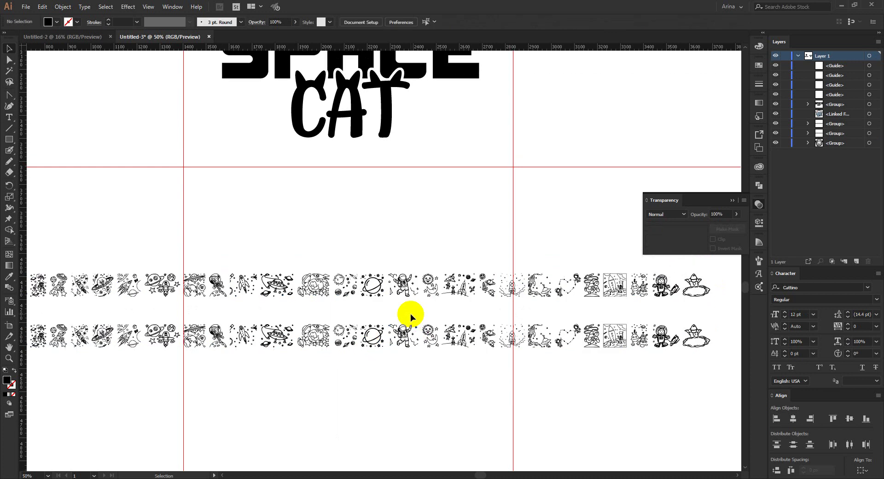
scroll(410, 314, "up", 6)
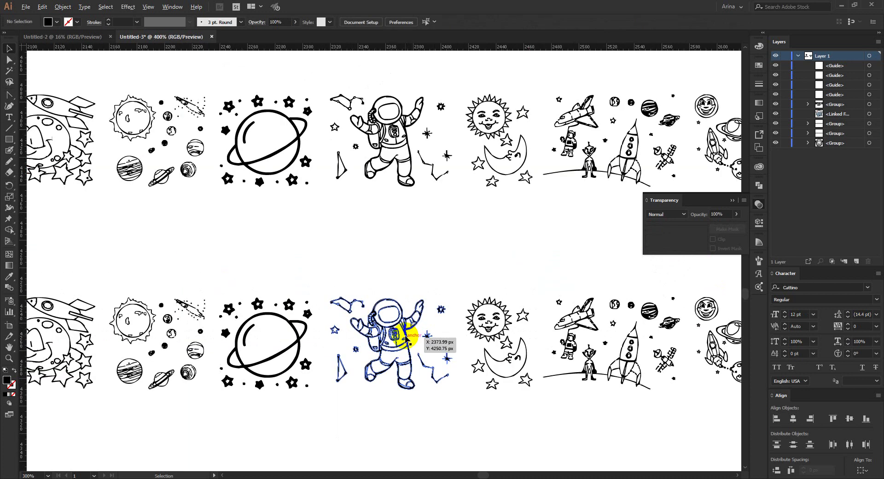
scroll(407, 339, "up", 1)
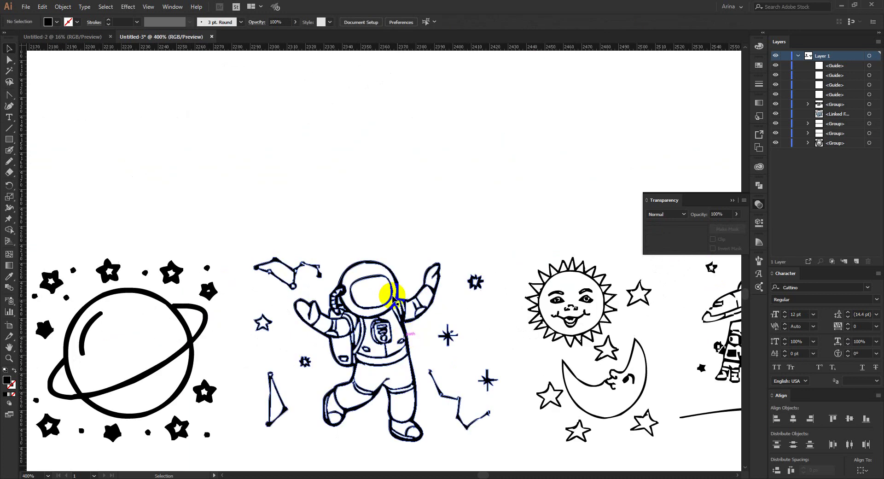
double_click(389, 295)
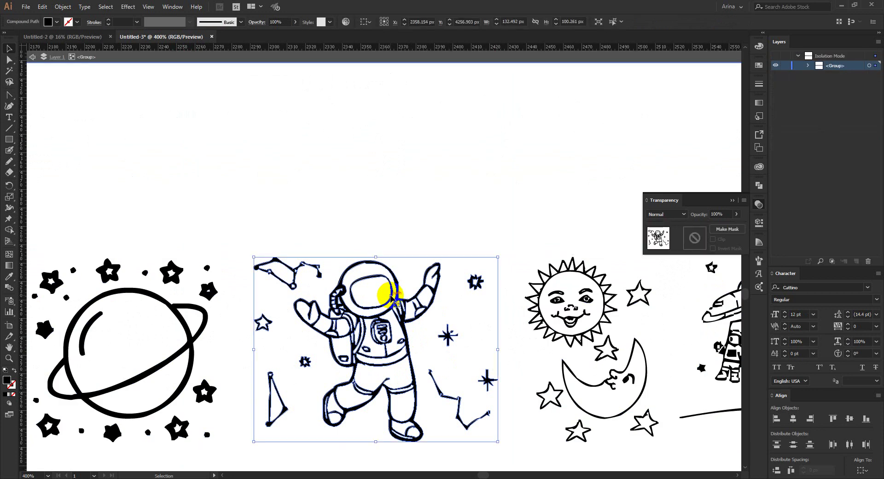
scroll(357, 308, "down", 1)
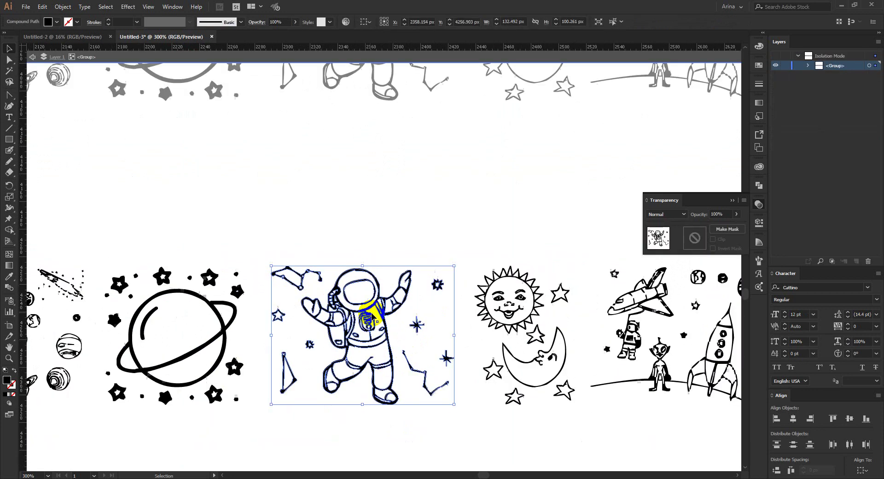
Step: Select five doodles in the lower row, including the astronaut, ringed planet and small rocket, cut them and leave isolation mode
left_click(192, 358)
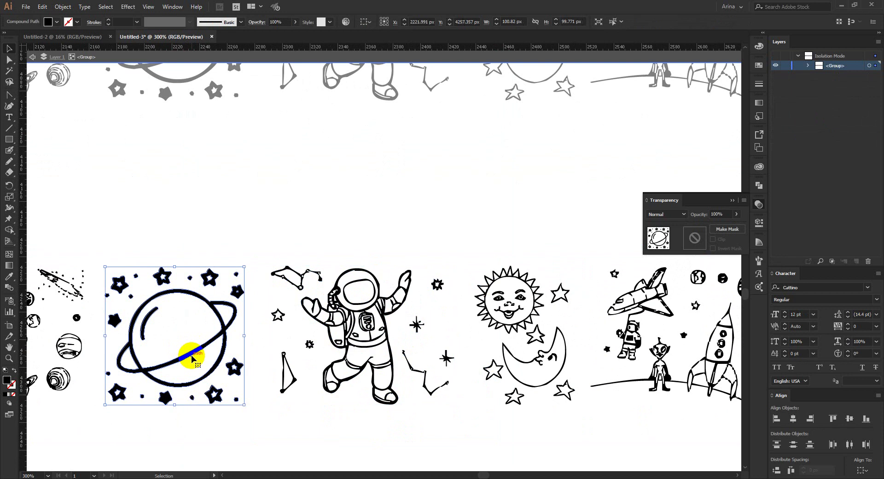
left_click(341, 337)
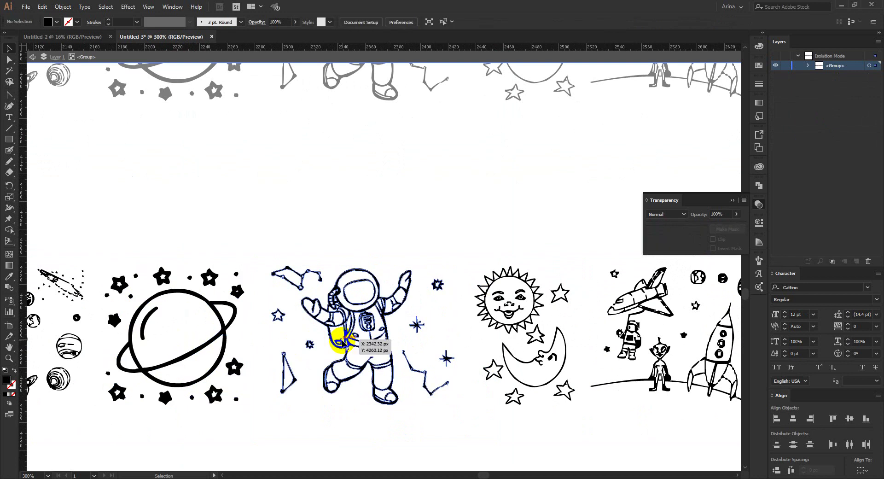
scroll(419, 350, "down", 1)
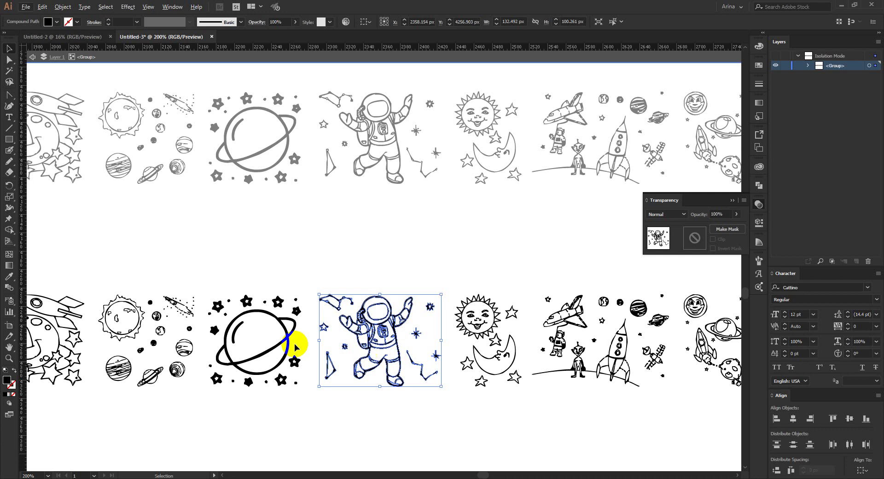
left_click(285, 339, "shift")
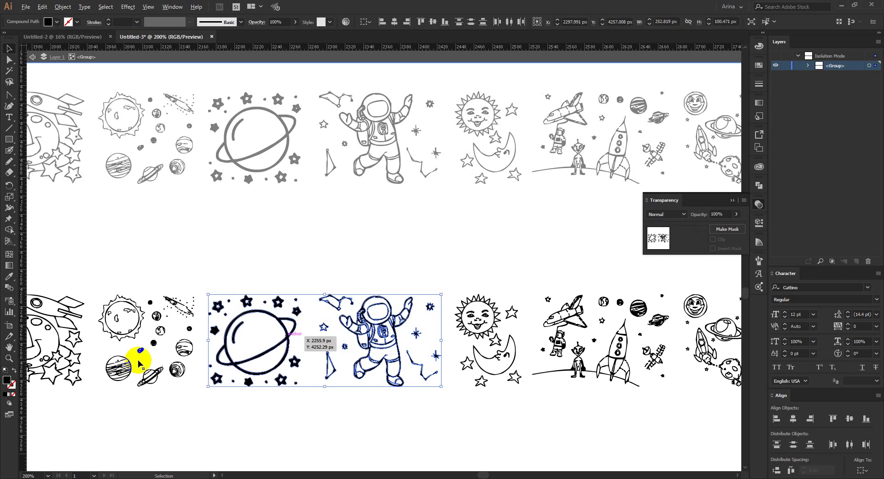
scroll(113, 363, "up", 2)
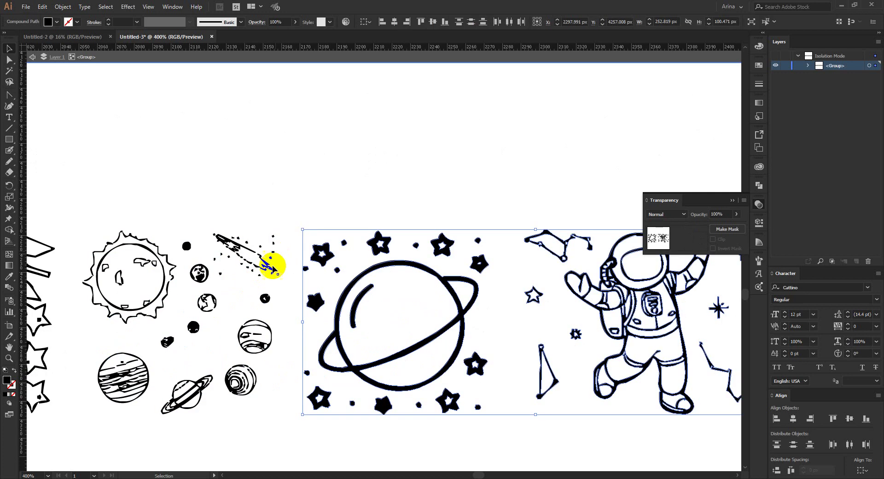
scroll(283, 325, "down", 2)
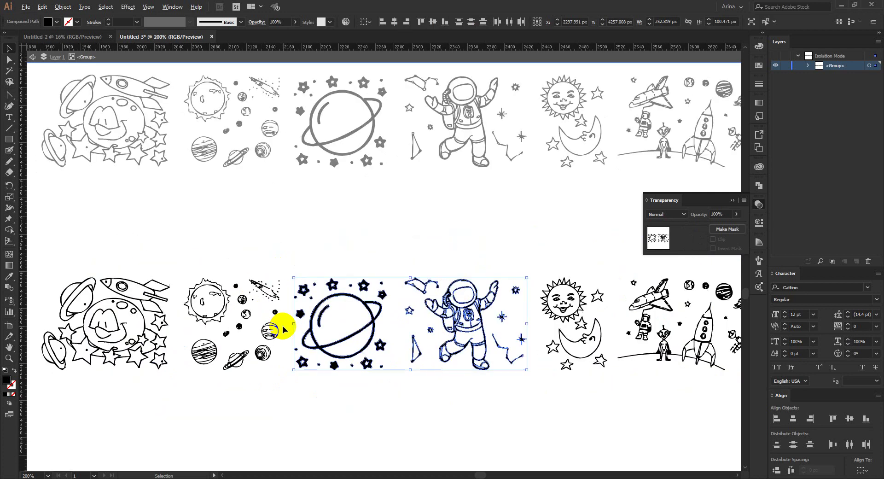
scroll(283, 329, "down", 1)
scroll(283, 330, "down", 1)
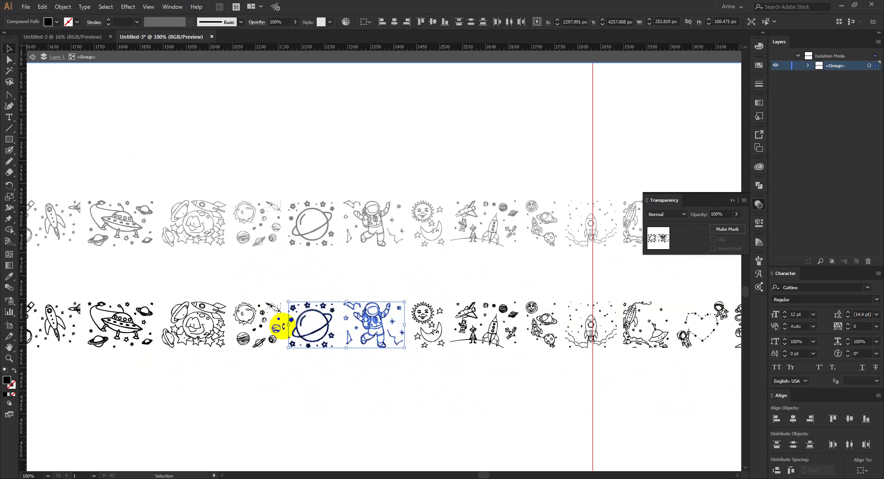
scroll(283, 325, "up", 1)
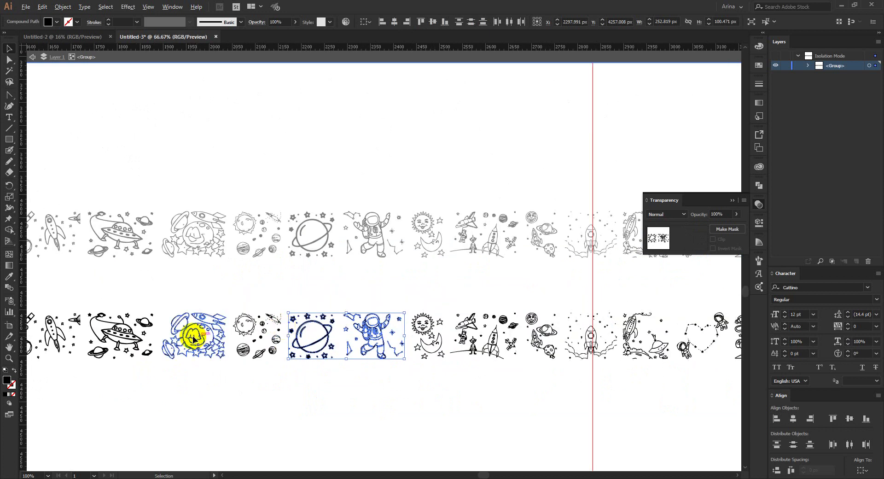
scroll(194, 339, "down", 1)
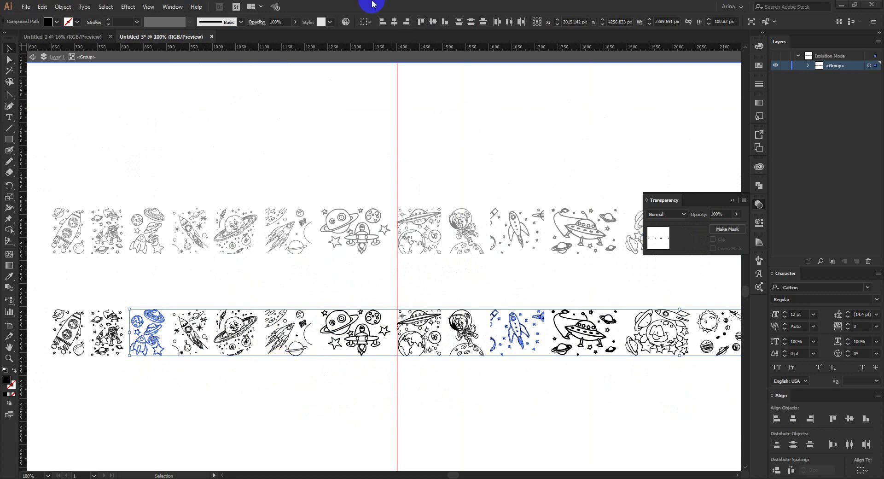
scroll(223, 236, "down", 1)
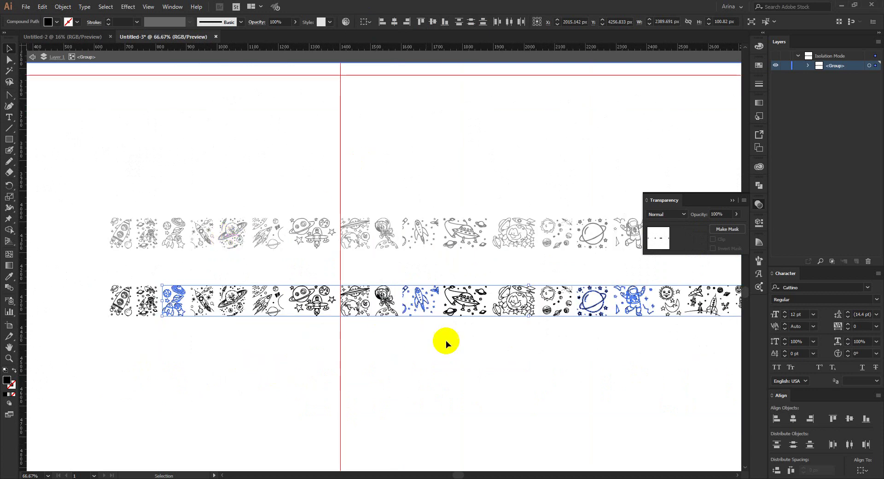
key("a")
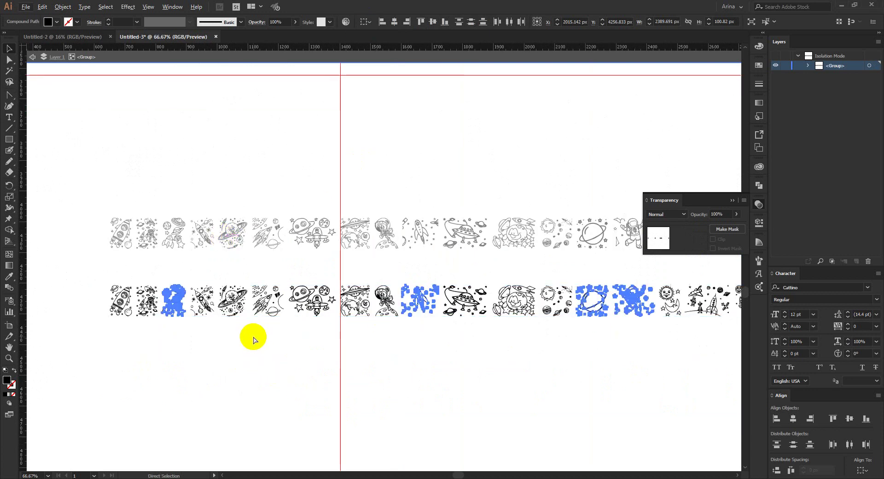
key("ctrl+x")
double_click(254, 337)
Step: Paste the five cut doodles into the main layer and move them above the upper horizontal guide
scroll(266, 383, "up", 3)
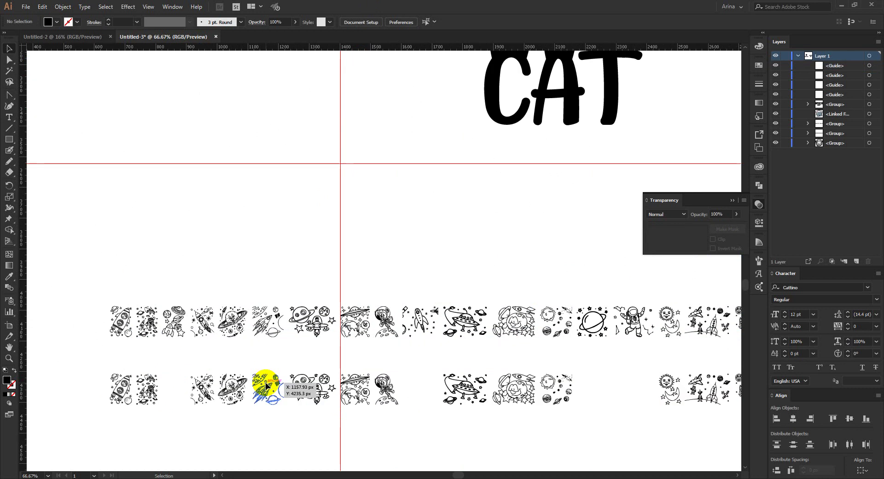
scroll(265, 383, "up", 5)
scroll(197, 339, "down", 3)
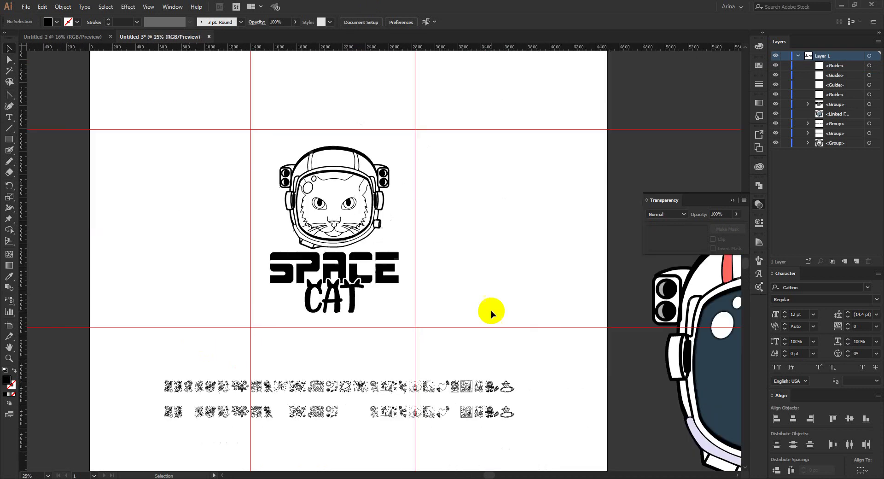
key("ctrl+v")
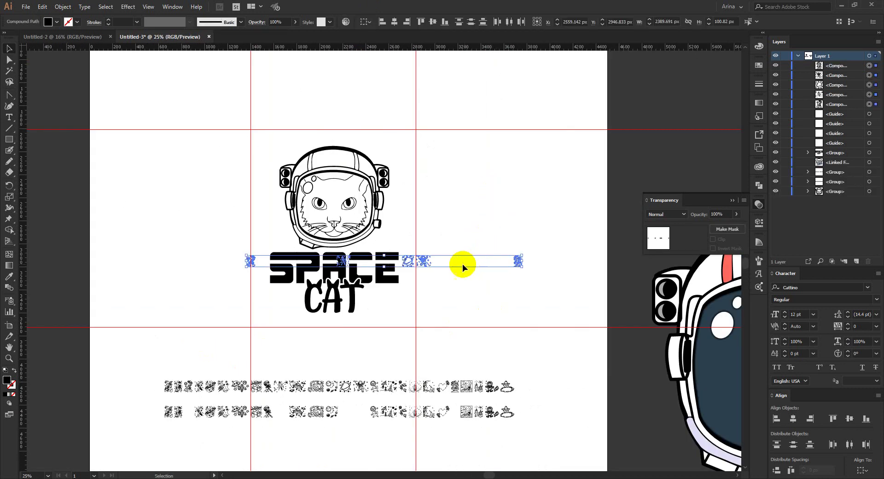
left_click_drag(424, 260, 333, 121)
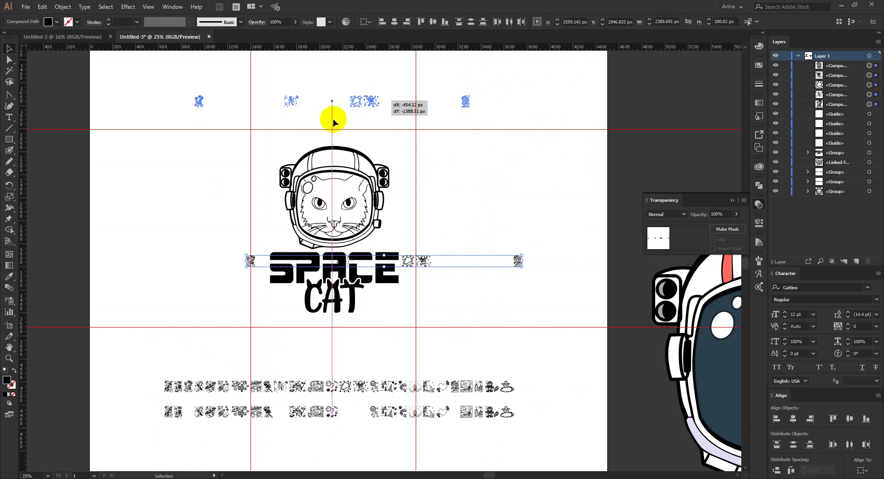
Step: Gather the five scattered doodles into a cluster above the upper horizontal guide, near the artboard's left edge
left_click(296, 112)
left_click_drag(290, 100, 192, 114)
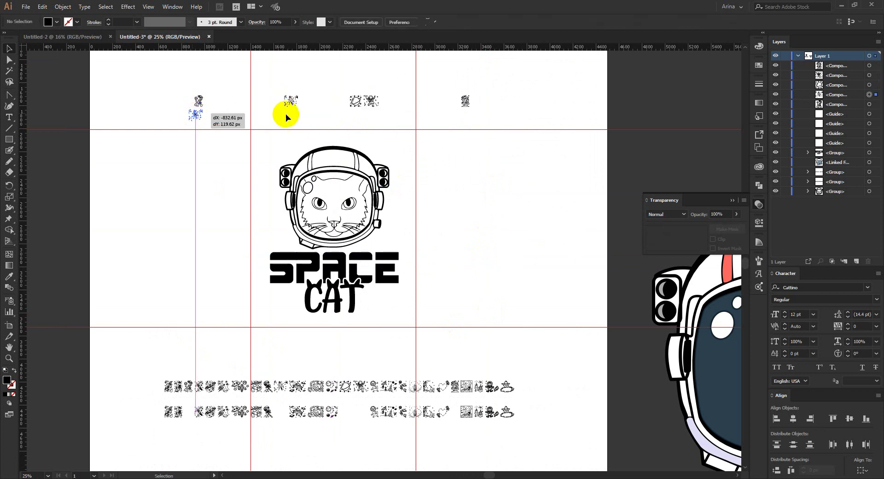
left_click_drag(354, 100, 215, 101)
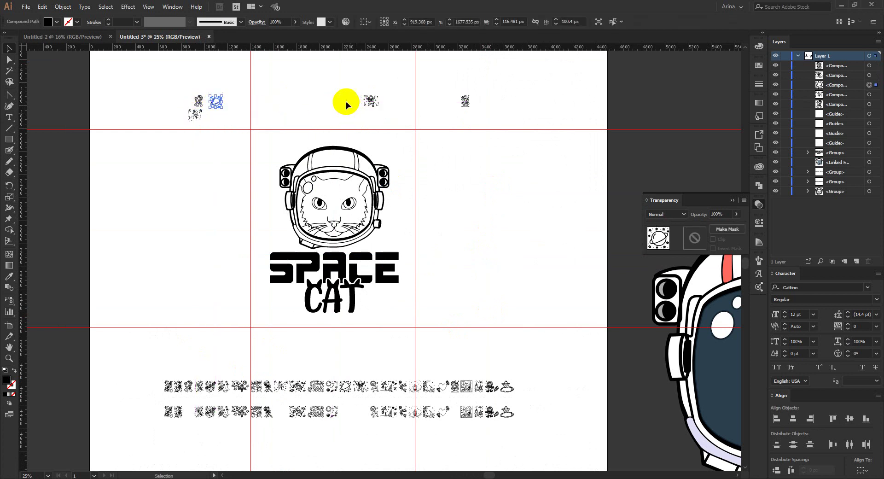
left_click_drag(372, 102, 212, 120)
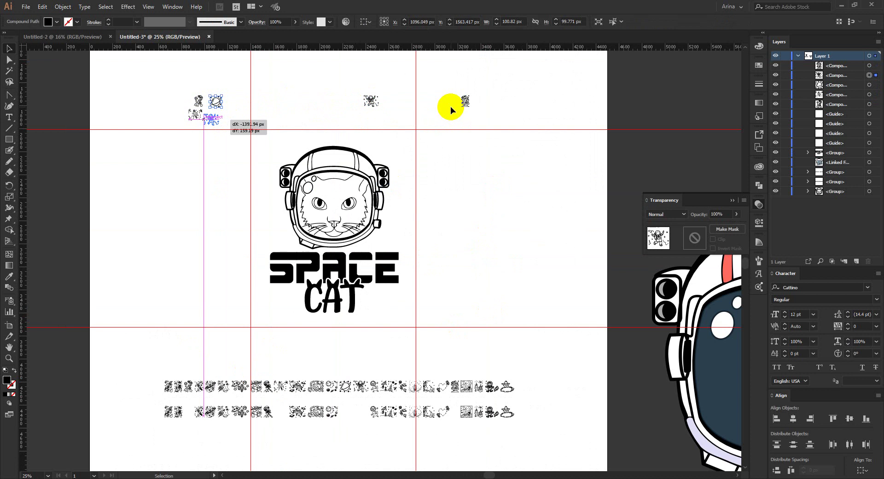
left_click_drag(463, 102, 87, 61)
Step: Move all five doodles beside the cat's helmet, outside the left guide, and enlarge them together to about 1212 by 855 px
left_click_drag(157, 90, 120, 184)
left_click_drag(193, 219, 237, 290)
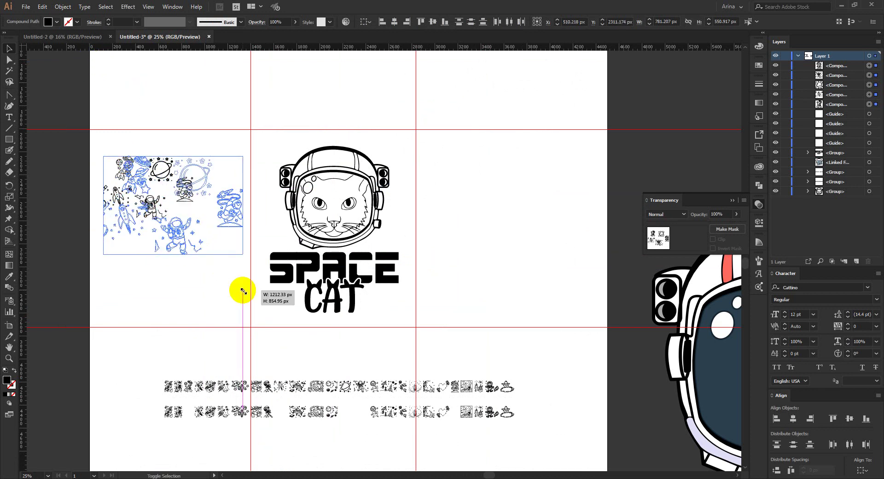
left_click(221, 285)
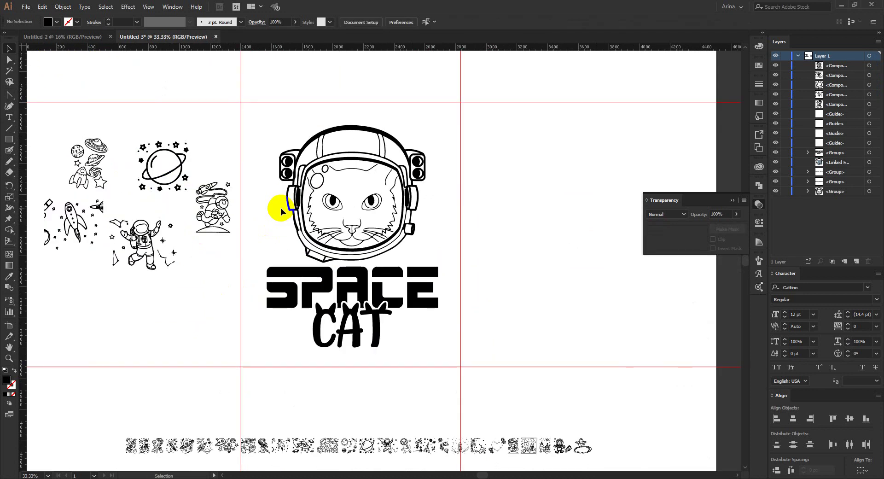
Step: Move the waving astronaut doodle beneath the end of SPACE, just beyond the T of CAT
left_click(145, 238)
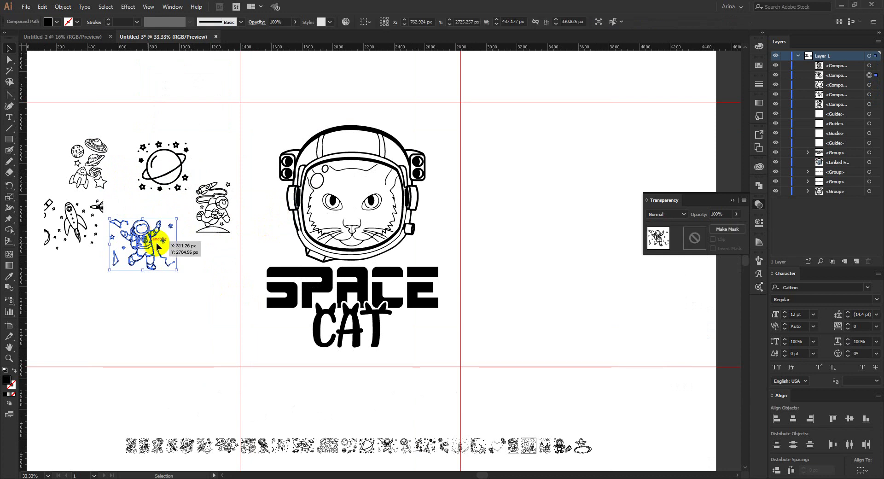
left_click_drag(144, 242, 420, 331)
scroll(419, 327, "up", 2)
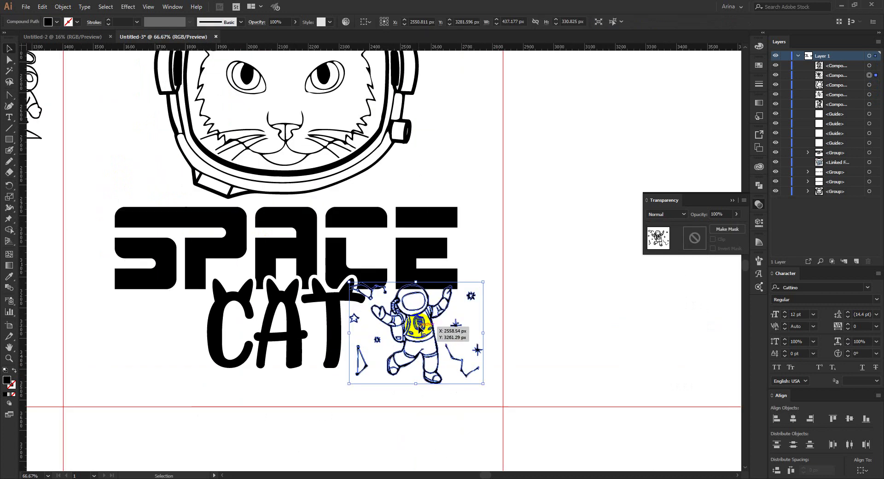
scroll(420, 327, "up", 1)
scroll(414, 304, "down", 3)
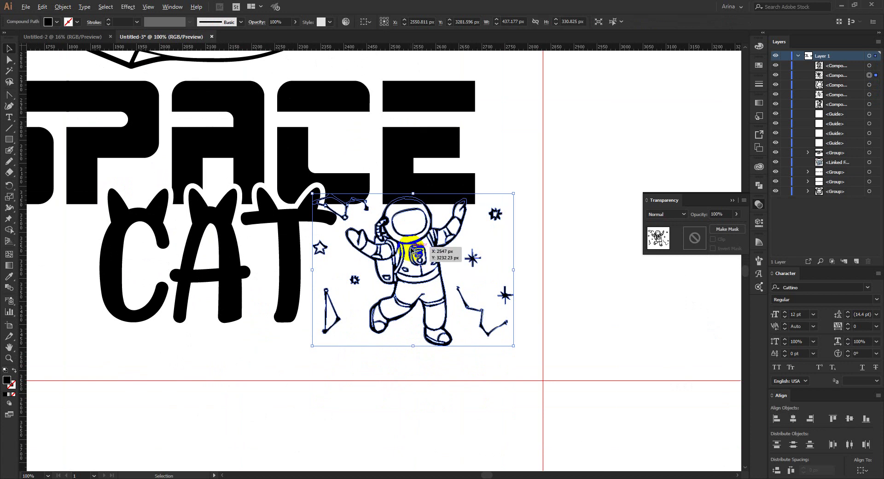
Step: Erase the stars and constellation lines around the waving astronaut with a smaller Eraser brush, keeping only the figure
scroll(412, 248, "up", 1)
key("shift+e")
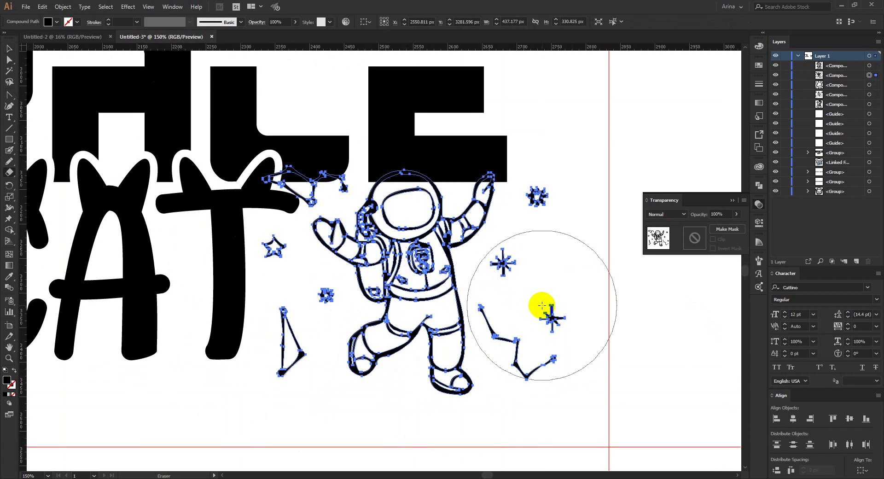
key("bracketleft")
key("bracketleft")
key("bracketleft")
key("bracketleft")
key("bracketleft")
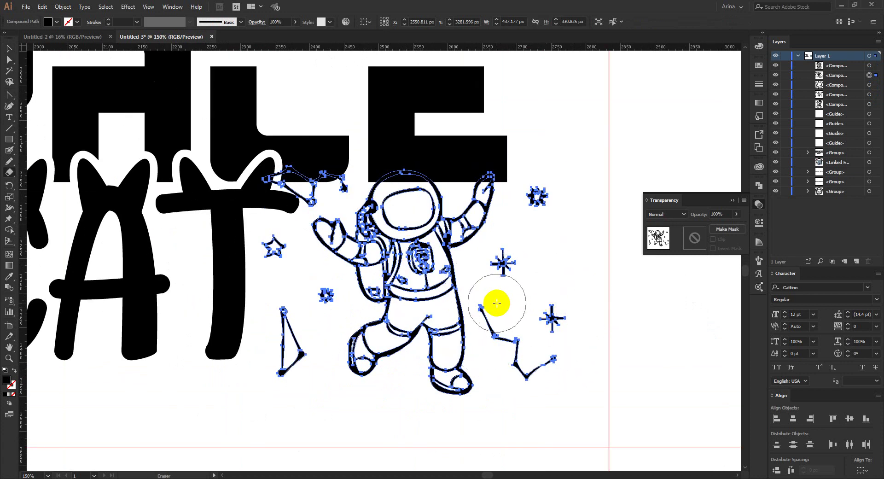
mouse_move(481, 306)
left_mouse_down()
mouse_move(533, 375)
mouse_move(556, 320)
mouse_move(511, 277)
mouse_move(509, 255)
mouse_move(534, 180)
left_mouse_up()
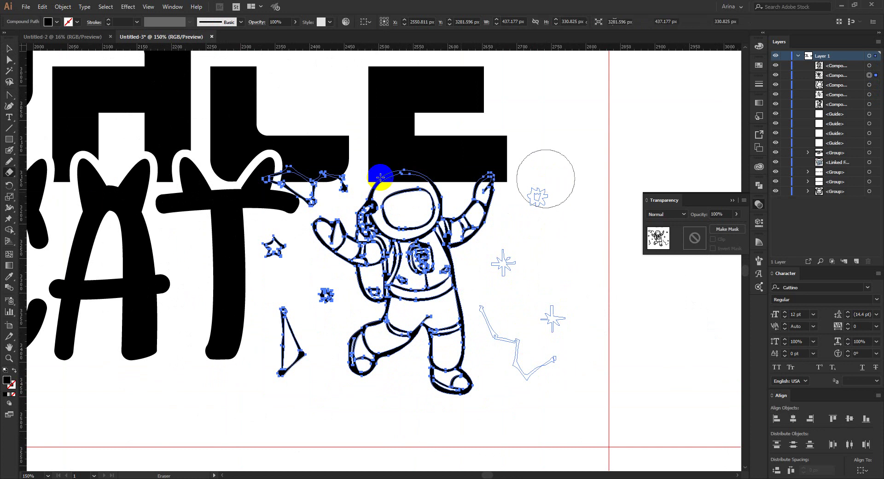
mouse_move(336, 175)
left_mouse_down()
mouse_move(277, 175)
mouse_move(246, 199)
mouse_move(267, 261)
mouse_move(284, 285)
mouse_move(310, 294)
mouse_move(284, 344)
mouse_move(286, 379)
left_mouse_up()
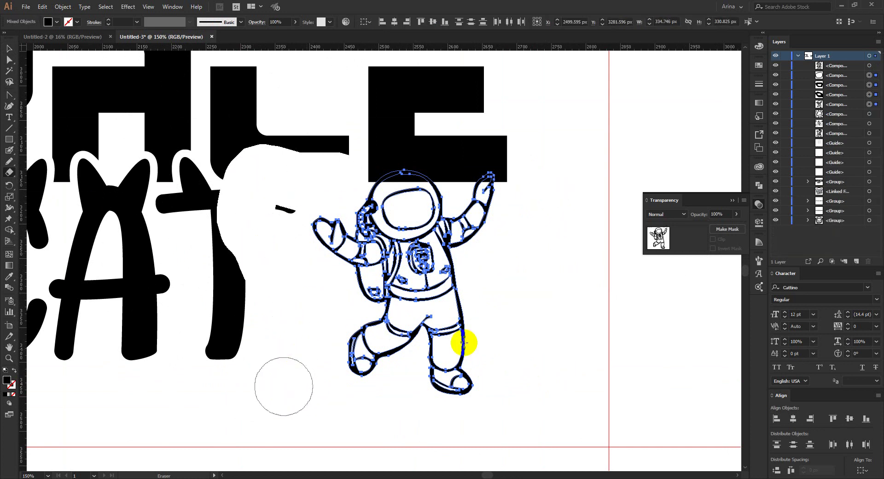
Step: Try to move the waving astronaut's body up against the T of CAT and adjust its height
key("v")
key("ctrl+minus")
key("ctrl+minus")
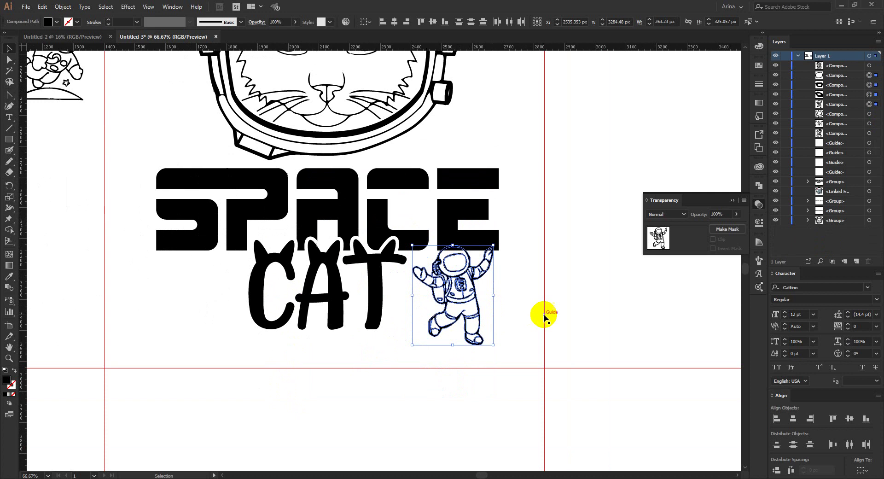
left_click_drag(475, 295, 460, 282)
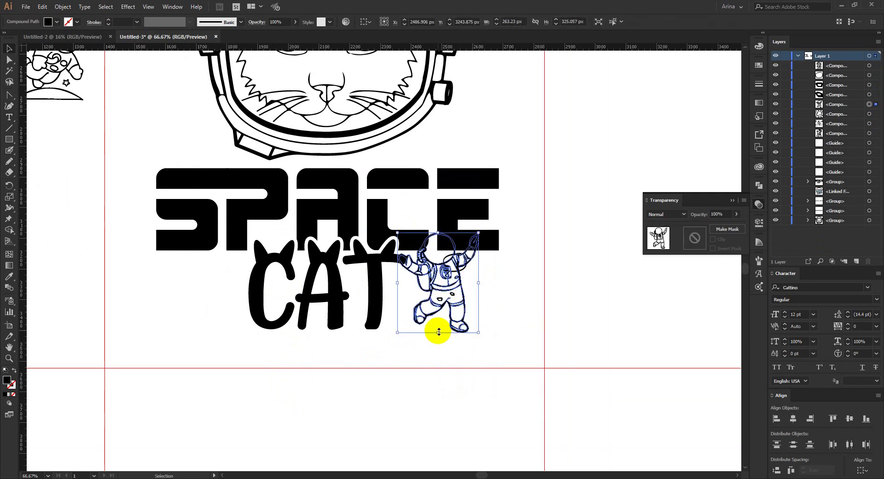
left_click_drag(437, 332, 437, 329)
left_click(511, 333)
scroll(511, 332, "down", 2)
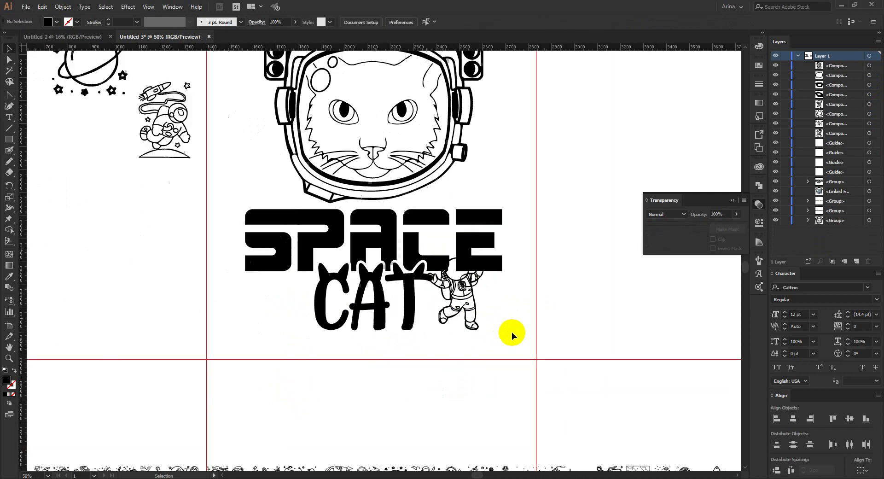
Step: Undo the changes to the waving astronaut's body so it rejoins its other pieces
key("ctrl+z")
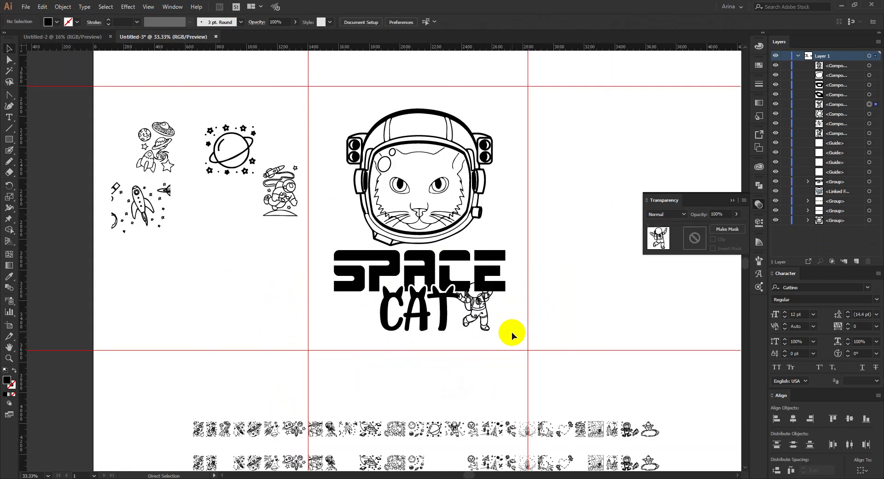
scroll(506, 309, "up", 3)
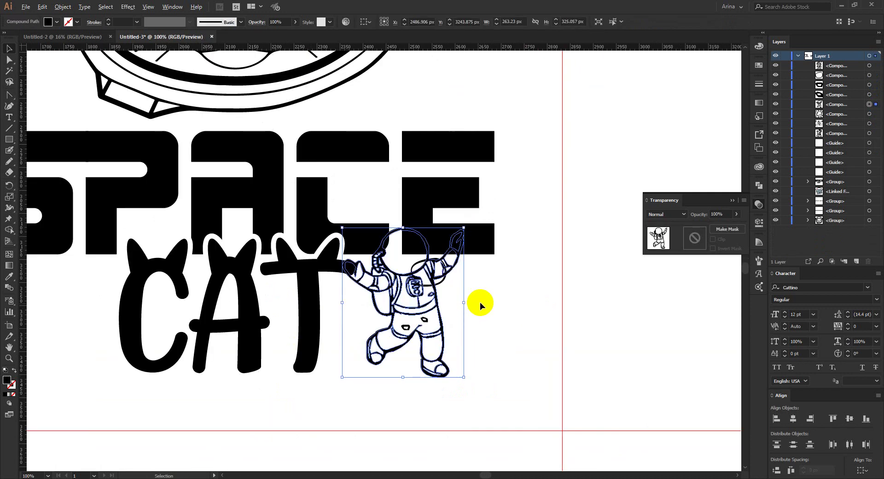
scroll(480, 302, "up", 1)
key("a")
key("ctrl+z")
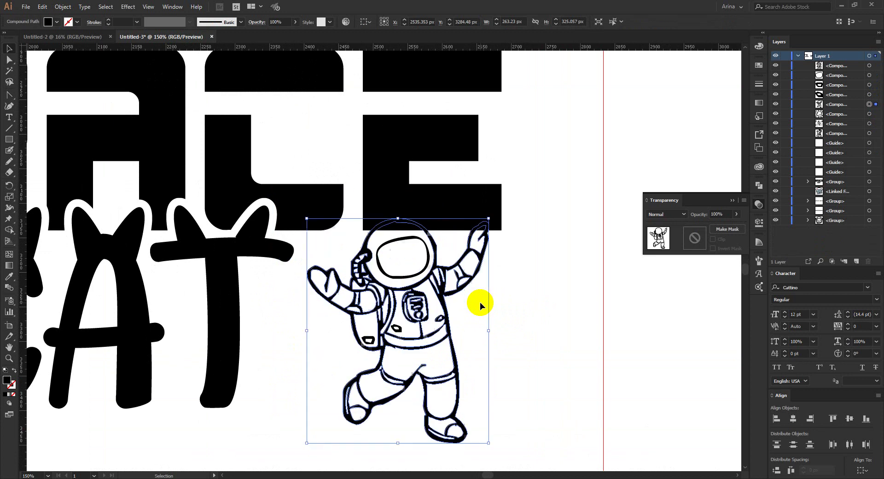
Step: Select all the separate pieces of the waving astronaut and group them
left_click(413, 275)
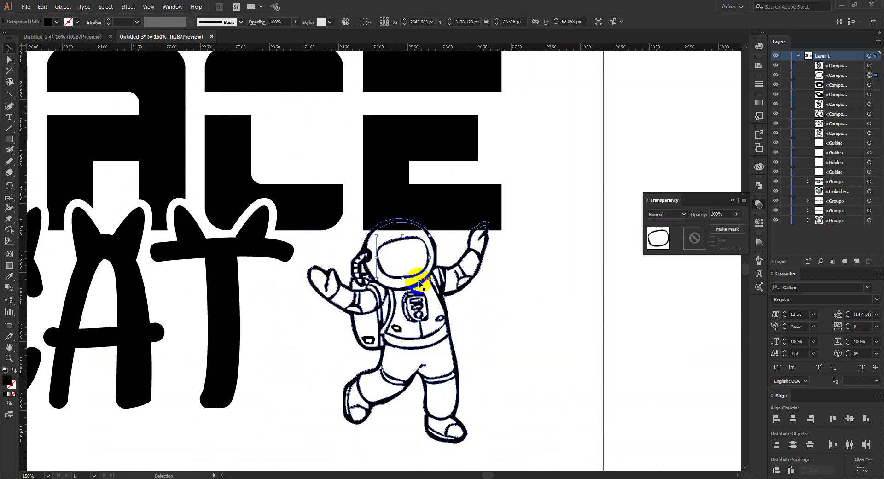
left_click(449, 295)
left_click_drag(524, 346, 340, 244)
key("ctrl+g")
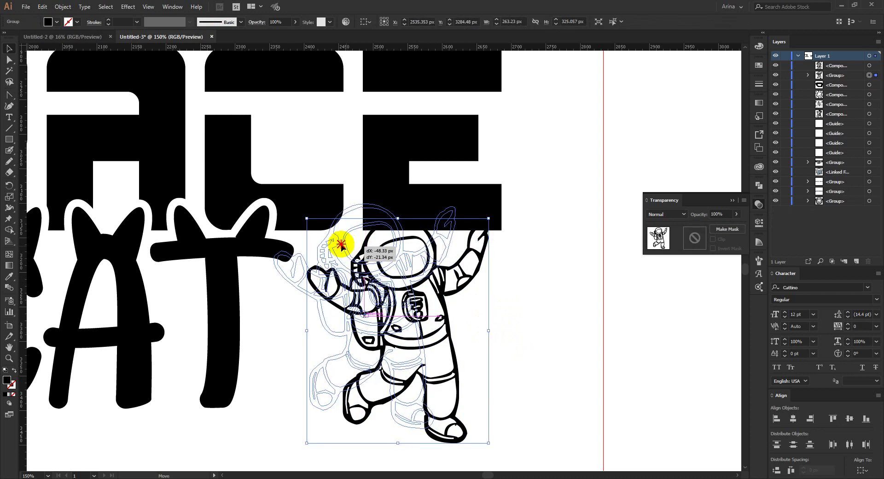
Step: Position the grouped astronaut against the T of CAT and scale it to about 242 by 299 px, with its foot on the letters' baseline
left_click_drag(359, 425, 361, 408)
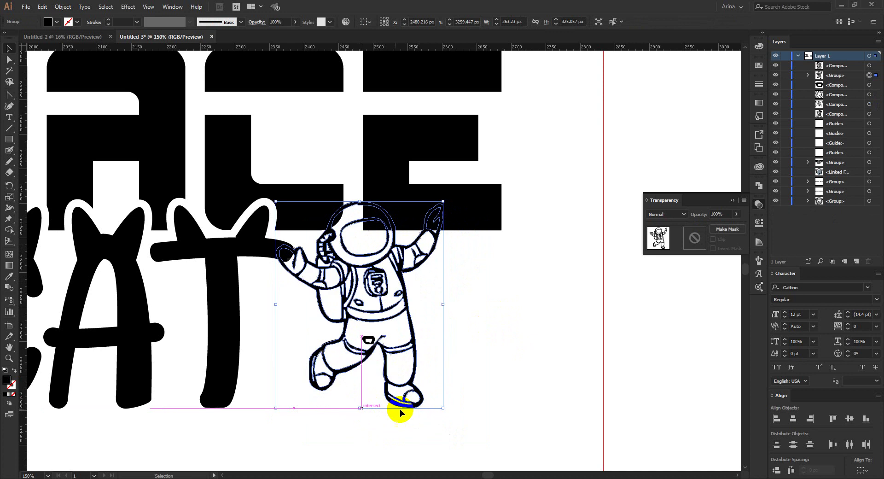
scroll(571, 298, "down", 3)
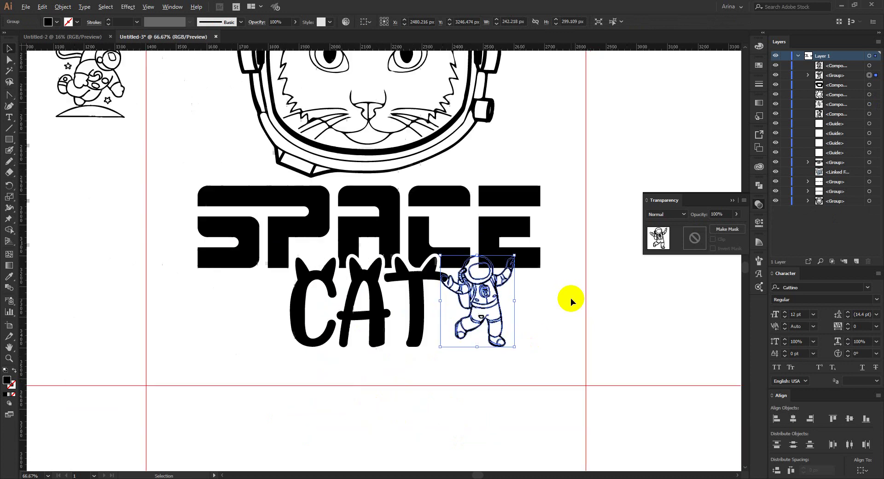
scroll(570, 298, "down", 1)
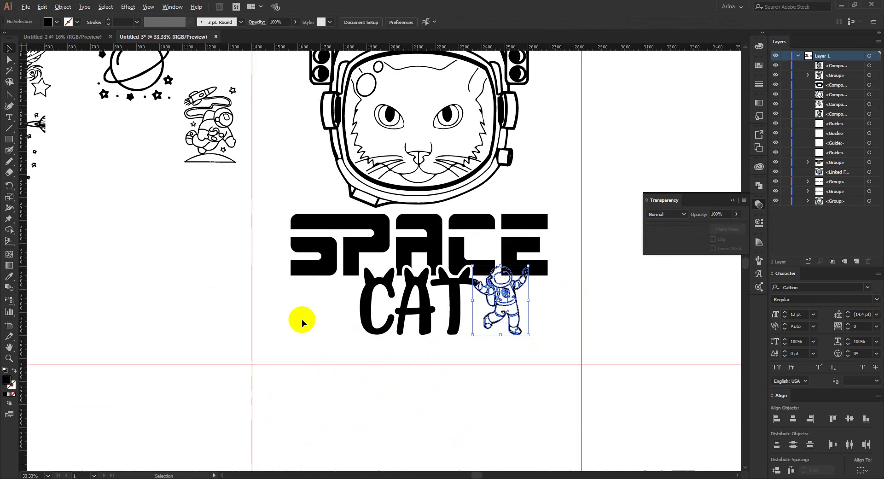
left_click(302, 319)
Step: Erase the star beside the rocket in the doodle of an astronaut running over a planet's surface
scroll(302, 319, "down", 1)
scroll(304, 225, "up", 1)
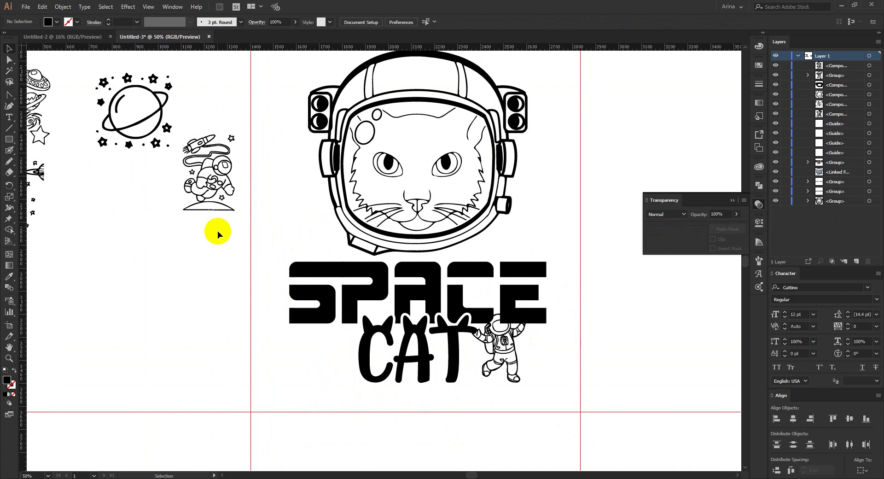
left_click(197, 143)
key("shift+e")
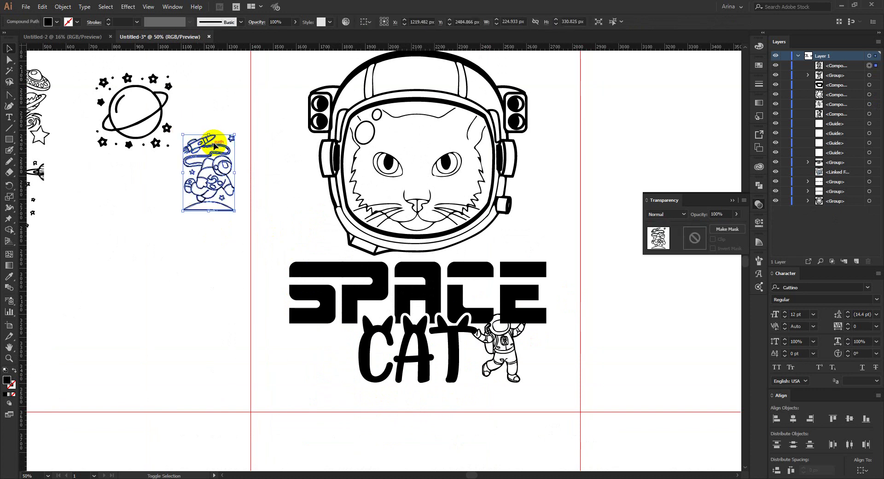
scroll(216, 133, "up", 3)
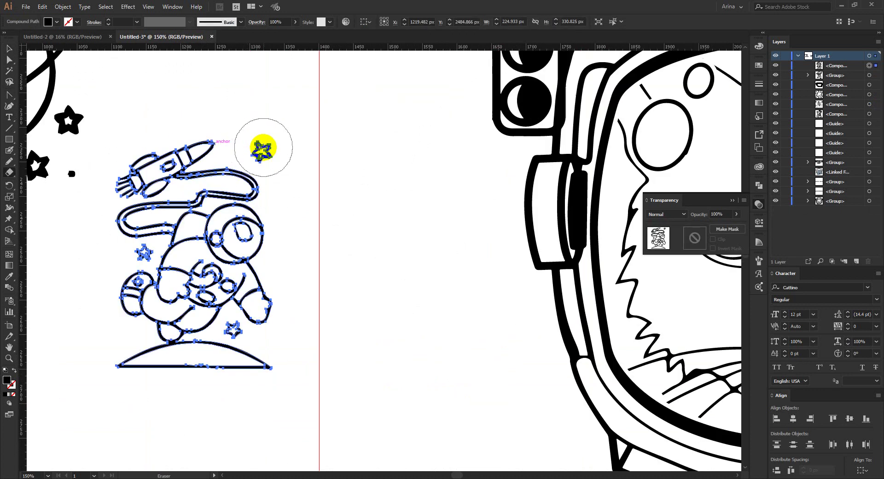
left_click(271, 145)
key("v")
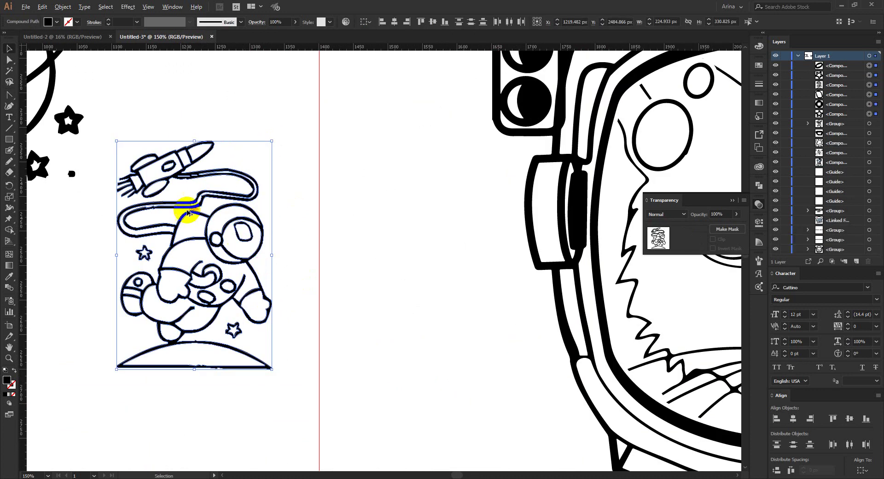
Step: Move the running astronaut and rocket doodle below the S of SPACE, in front of the C of CAT
scroll(186, 212, "down", 1)
left_click_drag(188, 210, 385, 336)
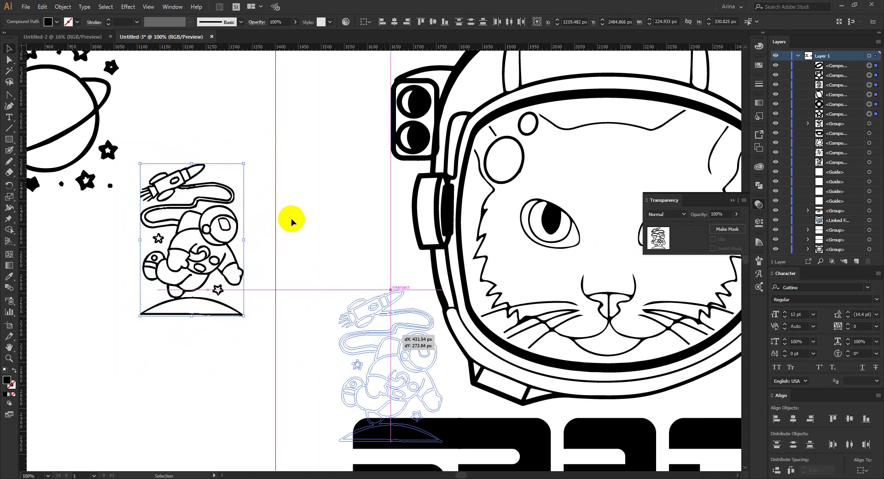
scroll(291, 219, "down", 3)
scroll(207, 206, "down", 1)
scroll(207, 206, "down", 2)
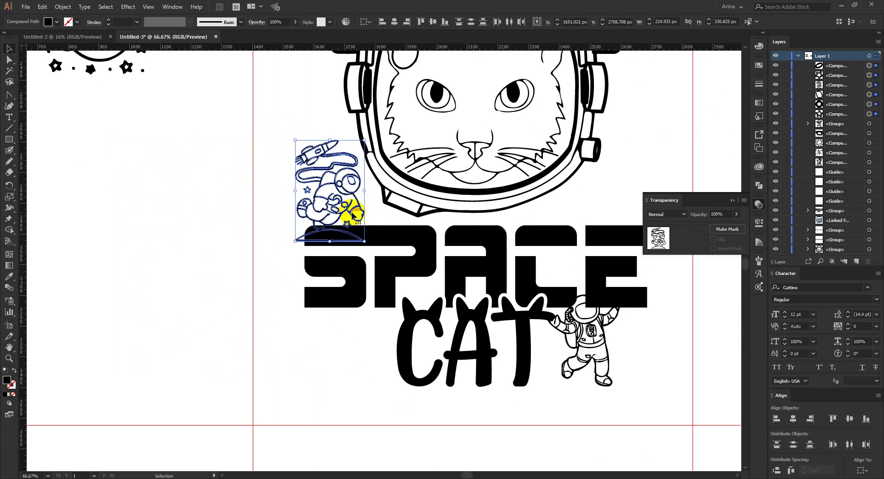
left_click_drag(348, 208, 367, 378)
Step: Reflect the running astronaut doodle across the vertical axis
right_click(367, 379)
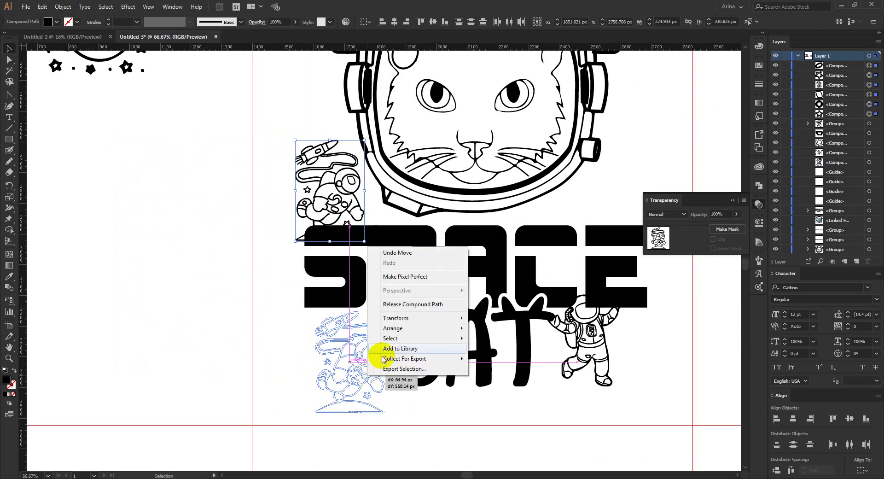
mouse_move(400, 318)
left_click(490, 351)
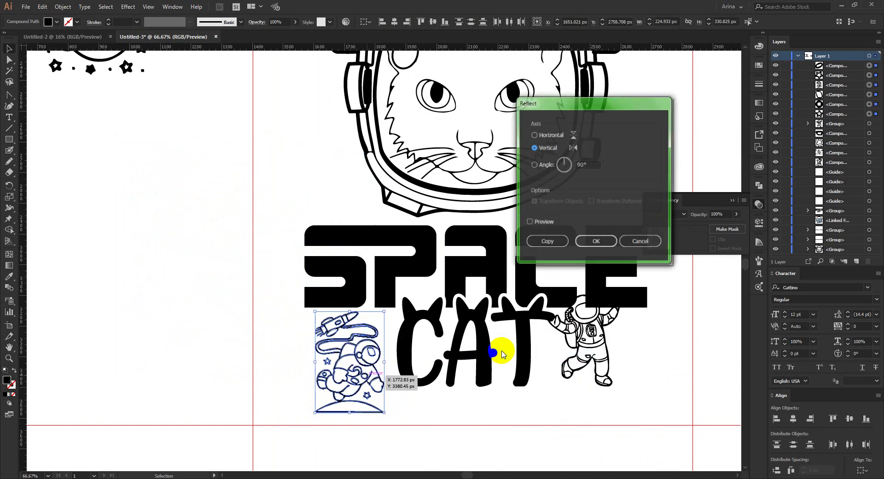
left_click(543, 223)
left_click(596, 241)
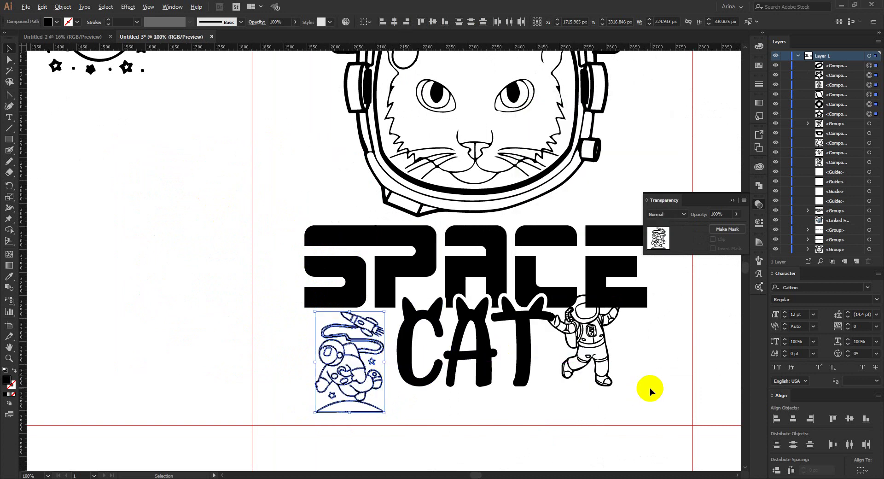
Step: Add two horizontal guides, one at the top of the cat ears on CAT and one at the word's baseline
scroll(650, 387, "up", 1)
left_click_drag(501, 51, 550, 247)
left_click(641, 302)
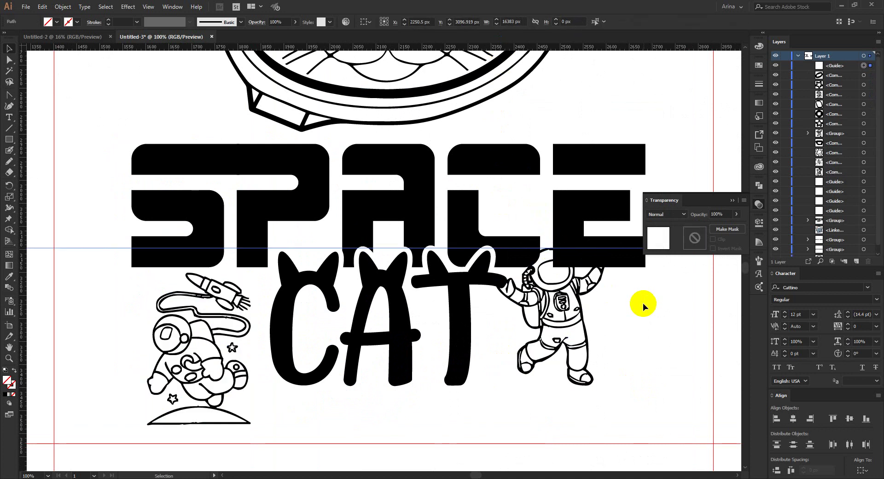
left_click_drag(442, 248, 454, 389)
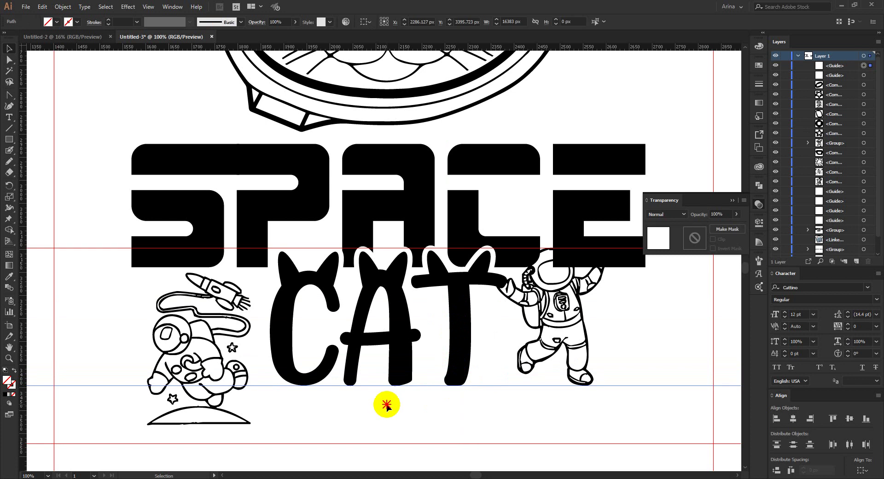
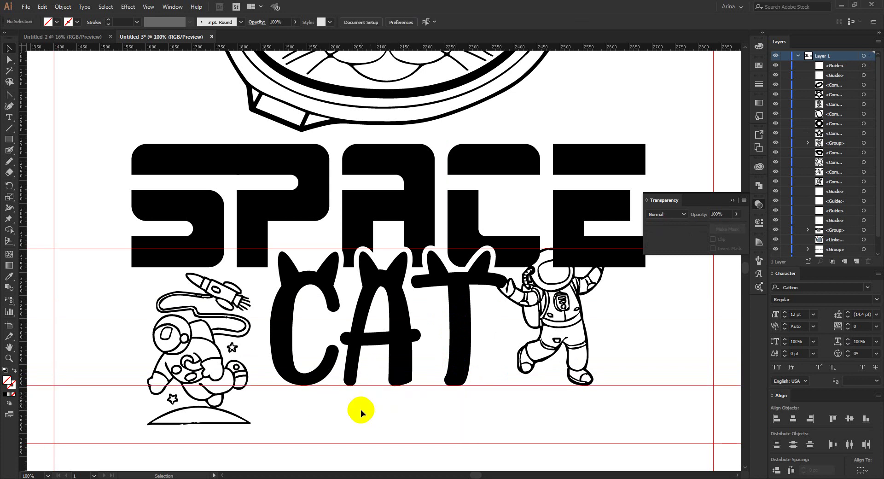
left_click_drag(216, 364, 222, 341)
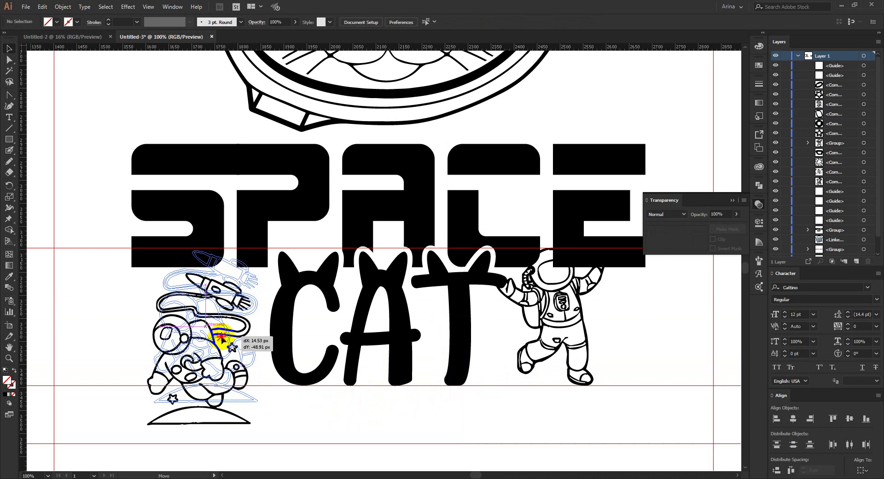
left_click_drag(206, 402, 206, 387)
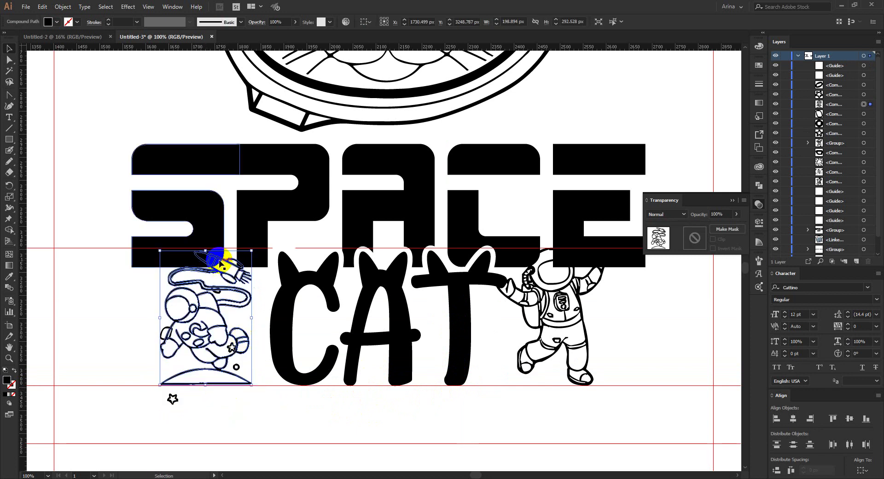
left_click_drag(205, 251, 205, 247)
key("a")
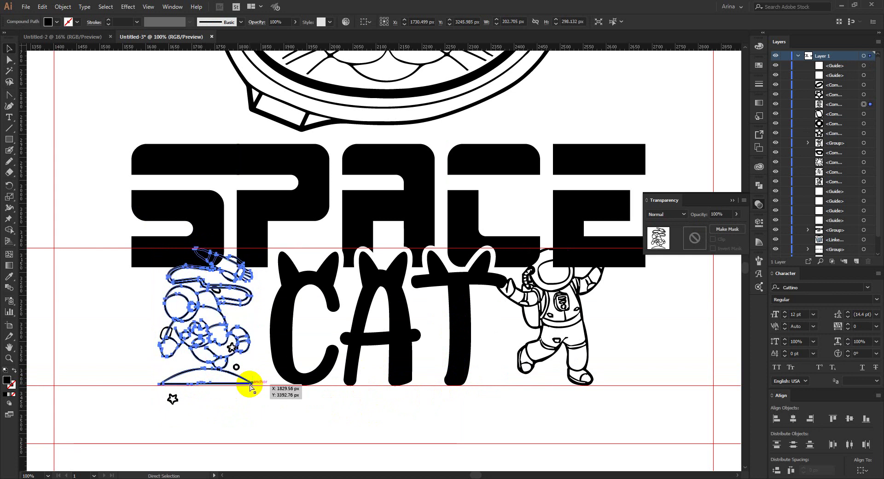
key("ctrl+z")
key("ctrl+z")
key("ctrl+z")
key("ctrl+z")
key("ctrl+z")
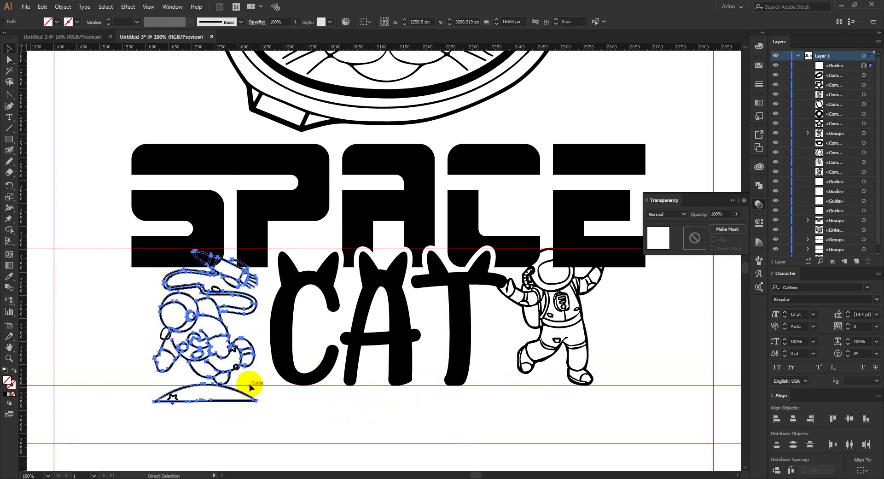
left_click(261, 416)
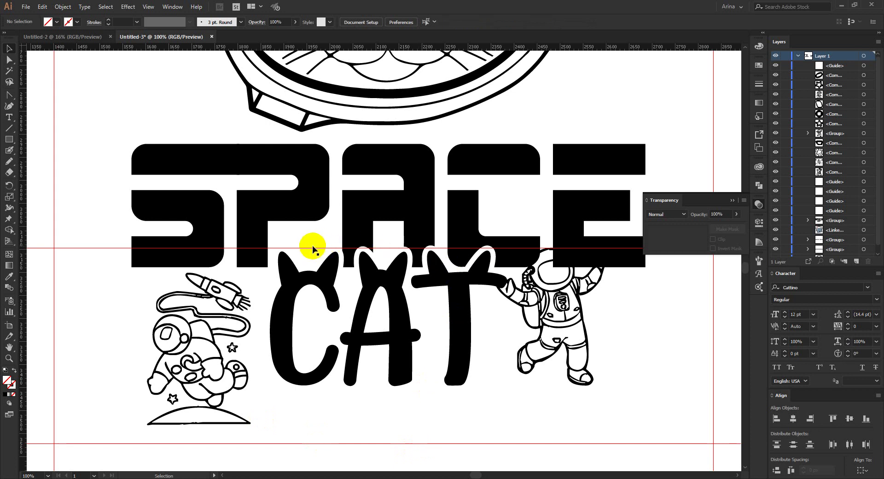
Step: Duplicate the horizontal guide at the top of the cat ears down to the baseline of CAT
left_click_drag(311, 247, 327, 387)
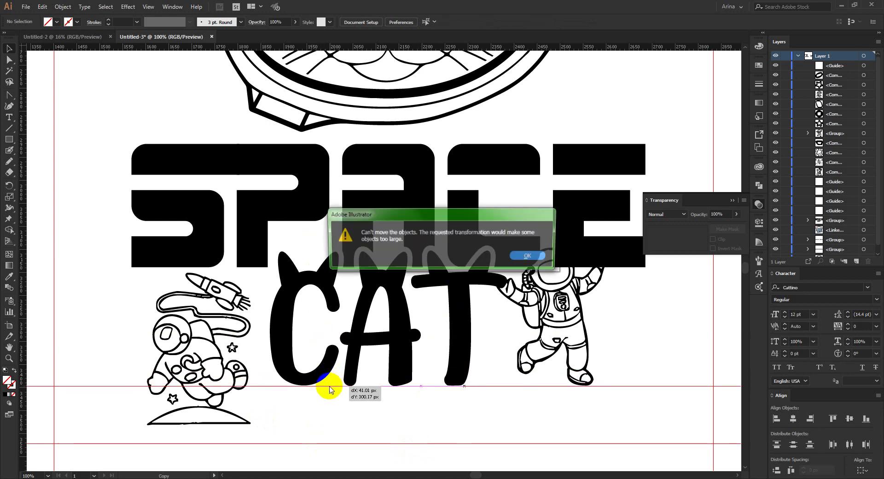
left_click(528, 259)
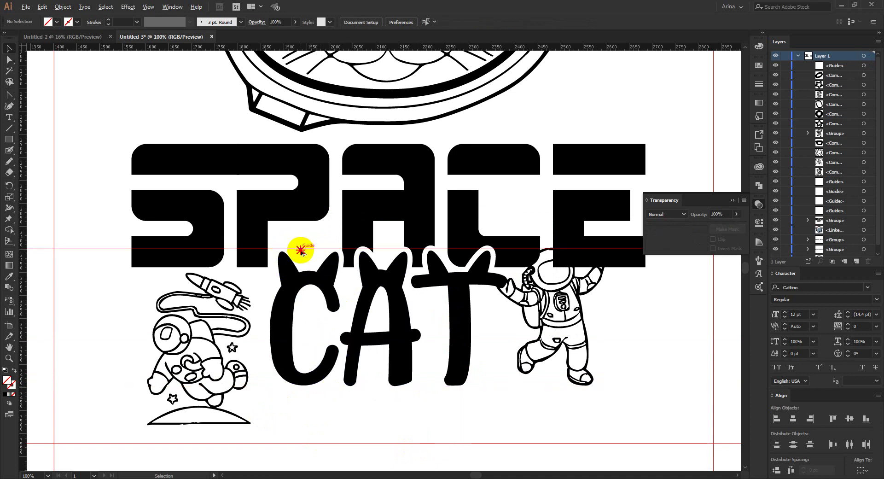
left_click_drag(301, 248, 257, 400)
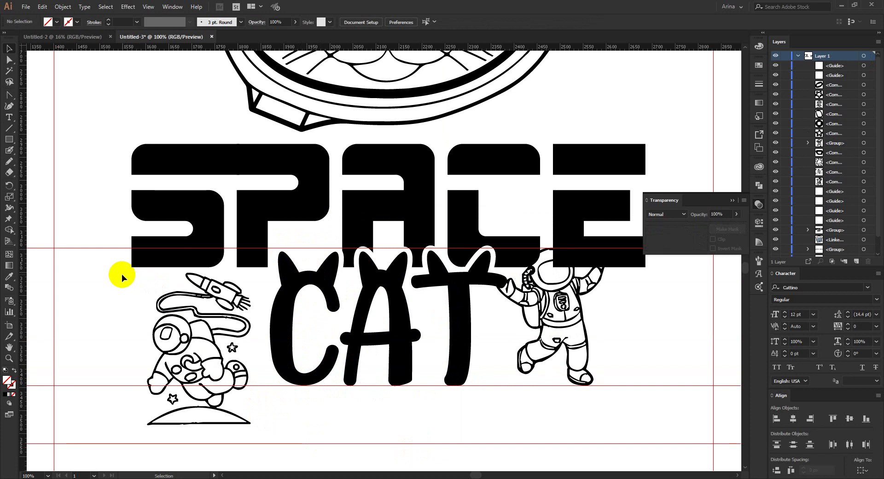
Step: Group all parts of the running astronaut doodle, stars included, and scale the group proportionally to fit between the two CAT guides
left_click_drag(121, 275, 261, 436)
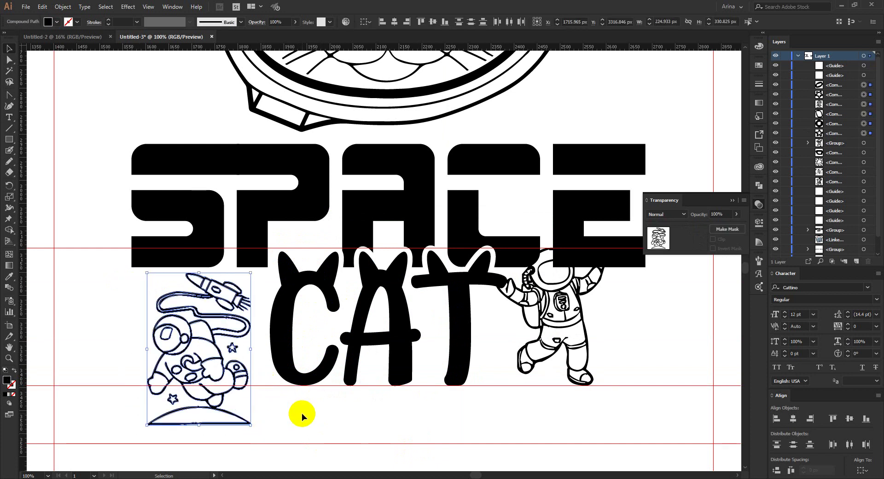
key("ctrl+g")
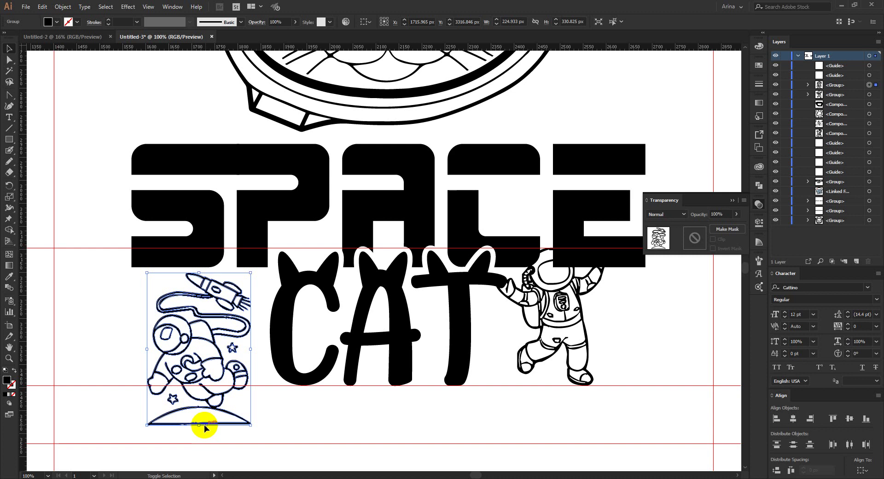
left_click_drag(199, 424, 201, 382)
left_click_drag(199, 272, 210, 249)
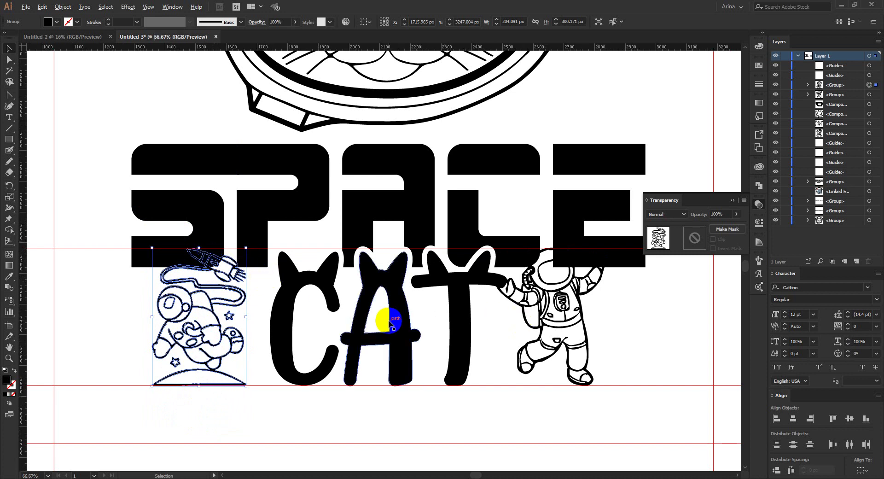
Step: Nudge the waving astronaut to the right, clear of the T of CAT
scroll(388, 318, "down", 1)
left_click(513, 322)
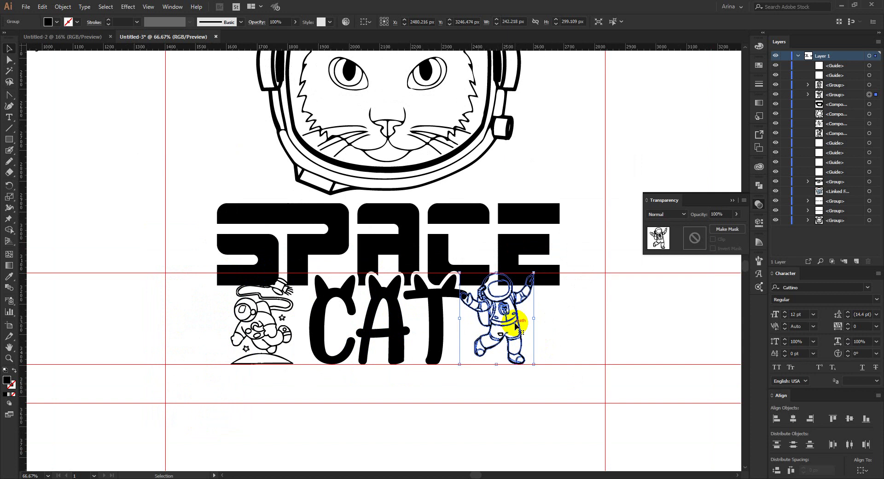
key("Right")
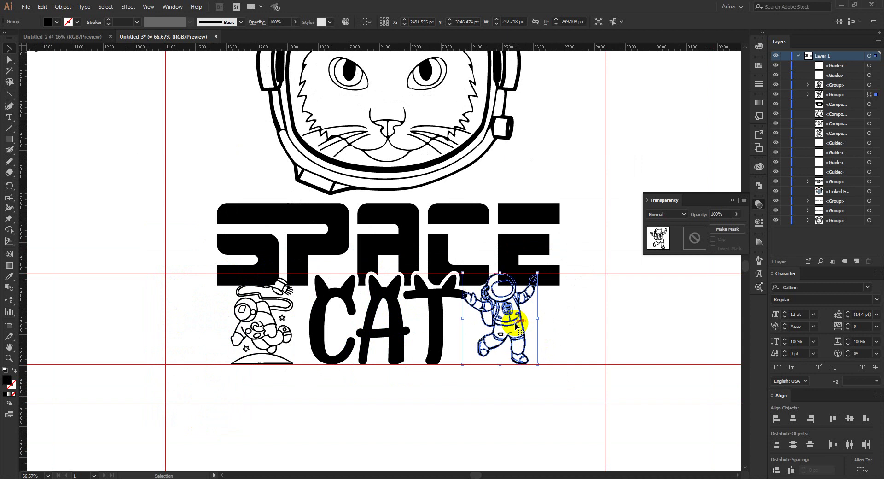
key("Right")
key("Right")
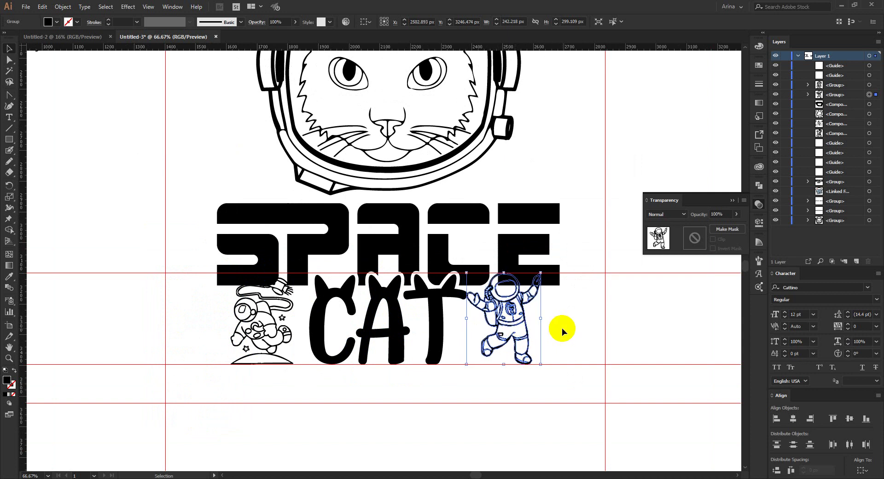
key("Right")
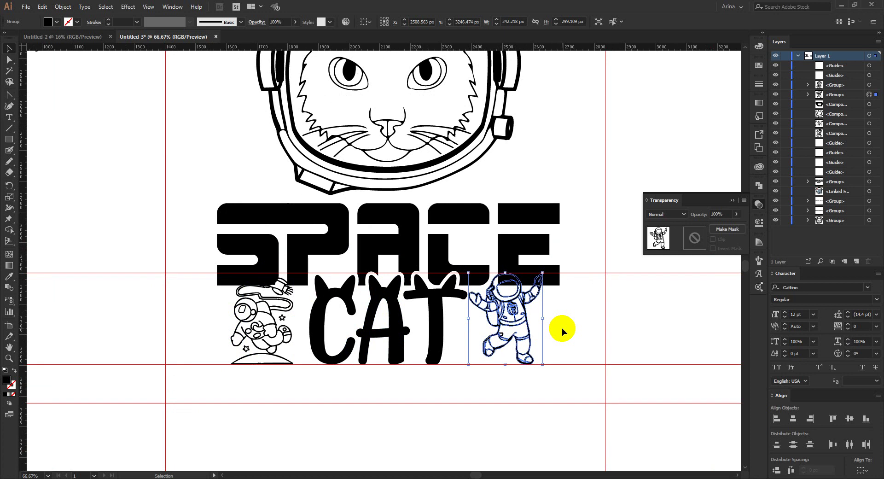
Step: Select both the running and the waving astronaut doodles and bring up the path operations for them
left_click(267, 332, "shift")
scroll(312, 329, "up", 1)
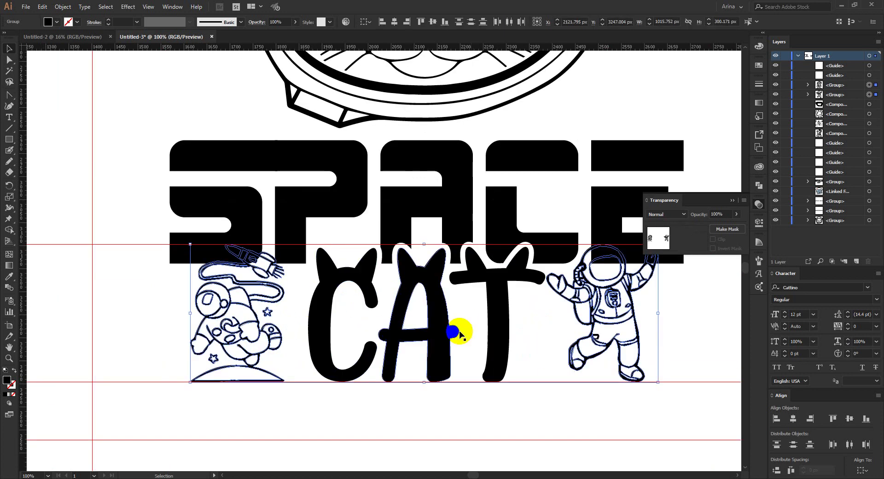
left_click(69, 22)
left_click(63, 7)
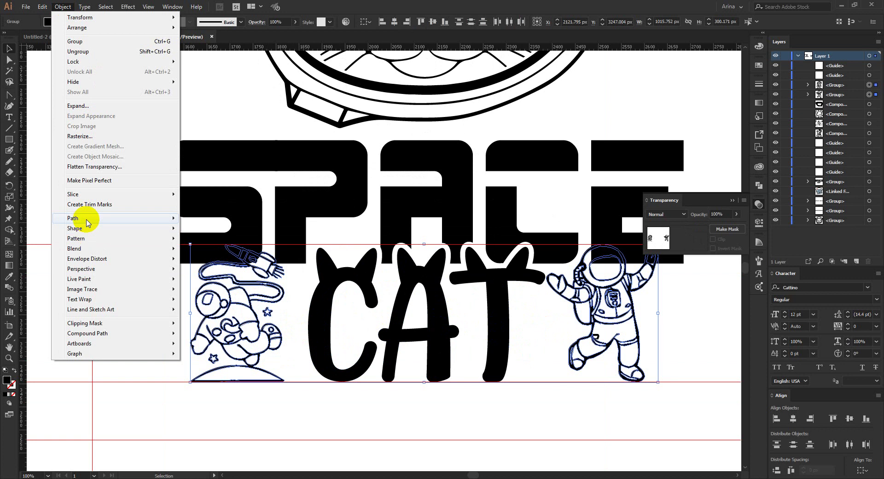
Step: Offset the paths of both selected astronaut drawings by 6 px with mitered joins, using the preview
mouse_move(140, 218)
left_click(200, 253)
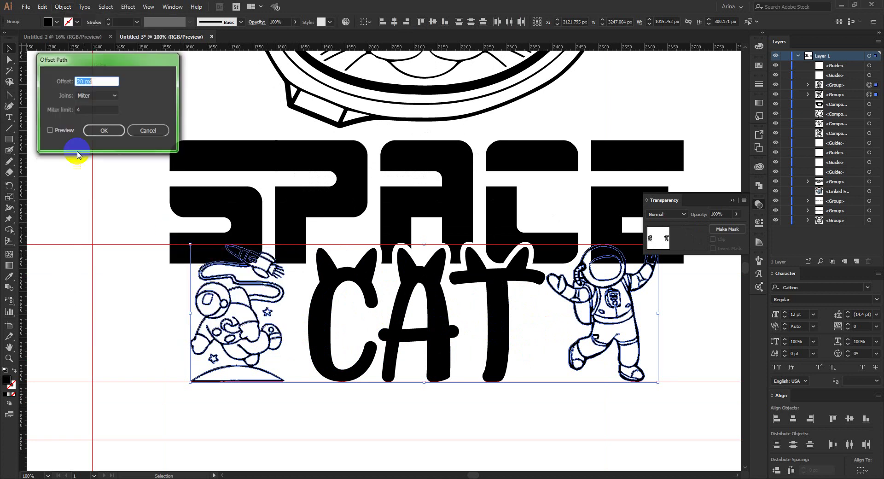
left_click(62, 131)
double_click(83, 81)
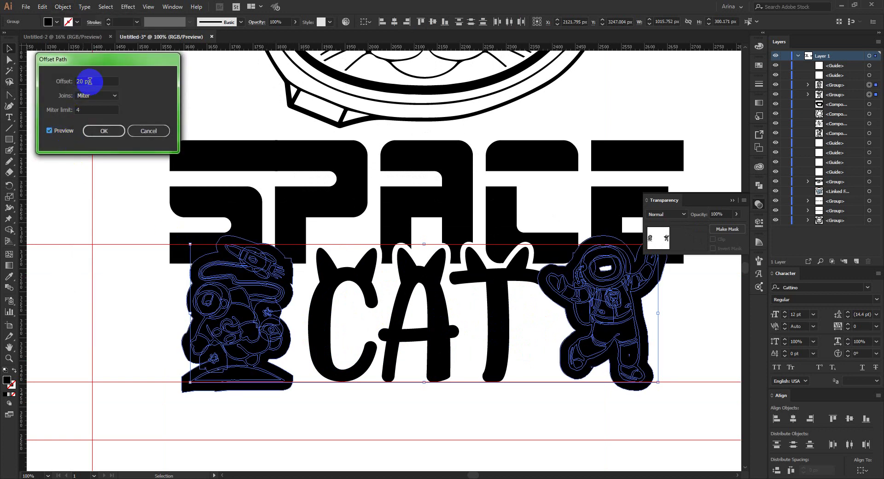
type("10")
key("Down")
key("Down")
key("Down")
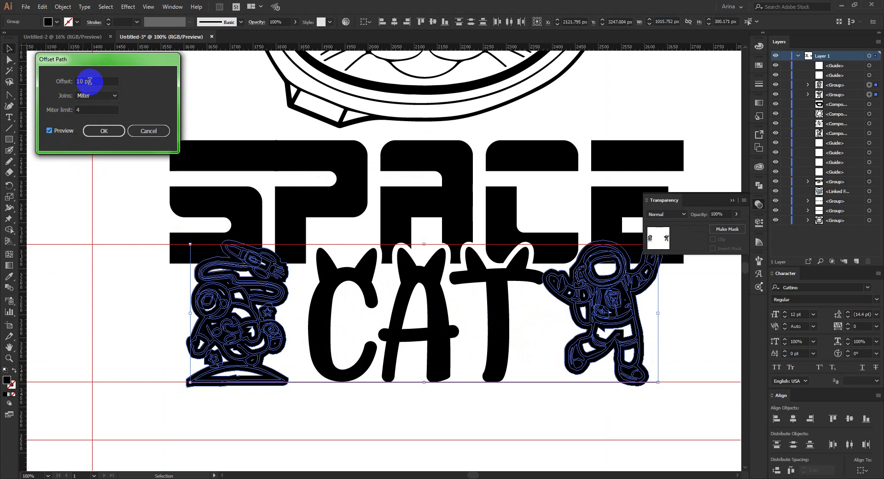
key("Down")
left_click(118, 132)
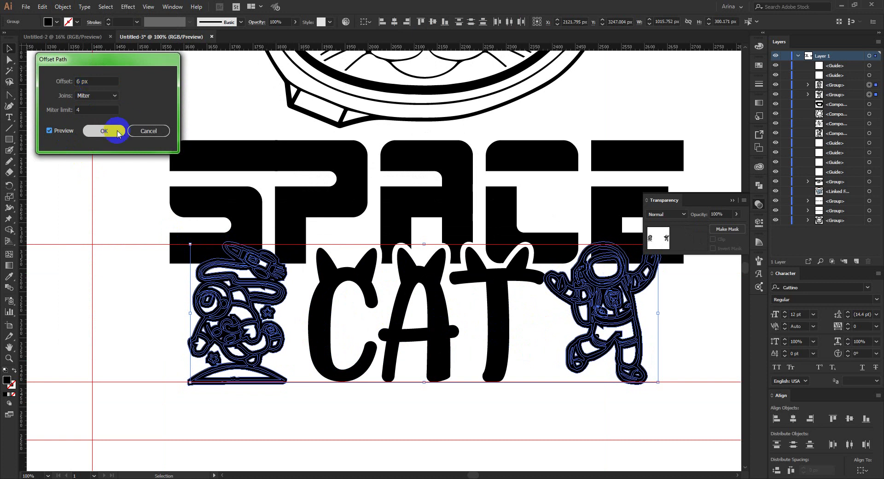
Step: Cut the offset astronaut outlines and paste them in place into a new non-clipping opacity mask on the SPACE CAT lettering
key("a")
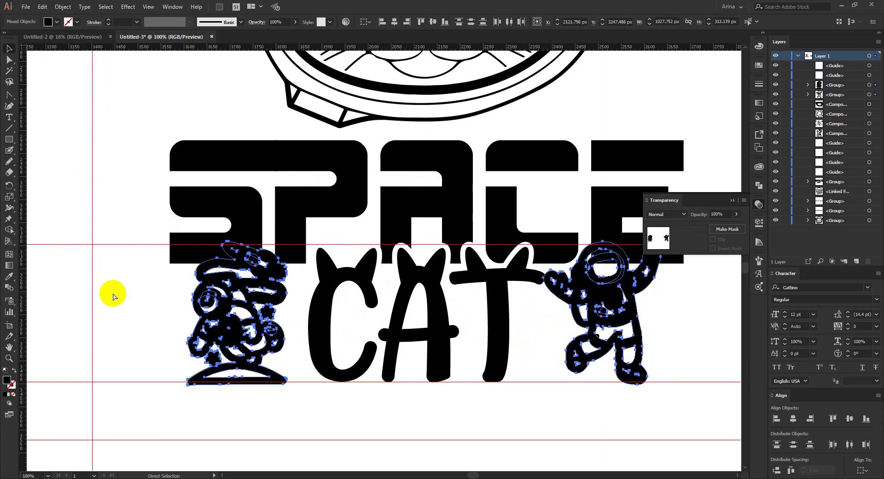
key("v")
left_click(276, 237)
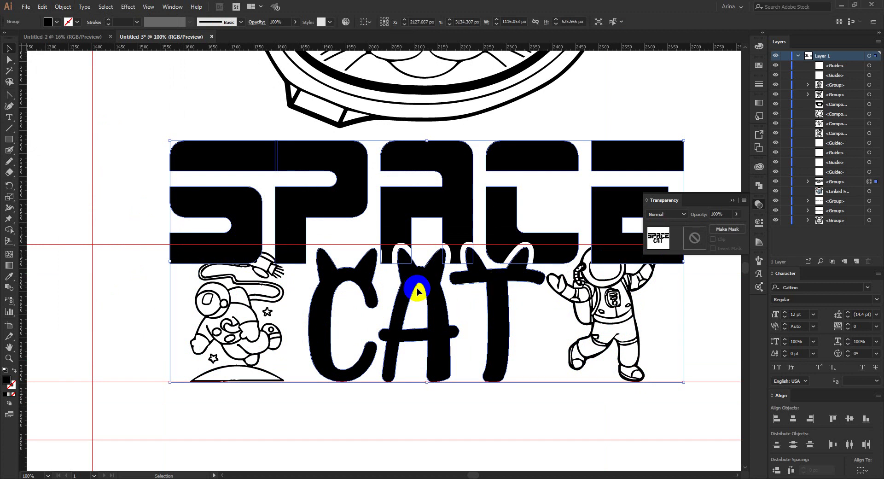
left_click(692, 238)
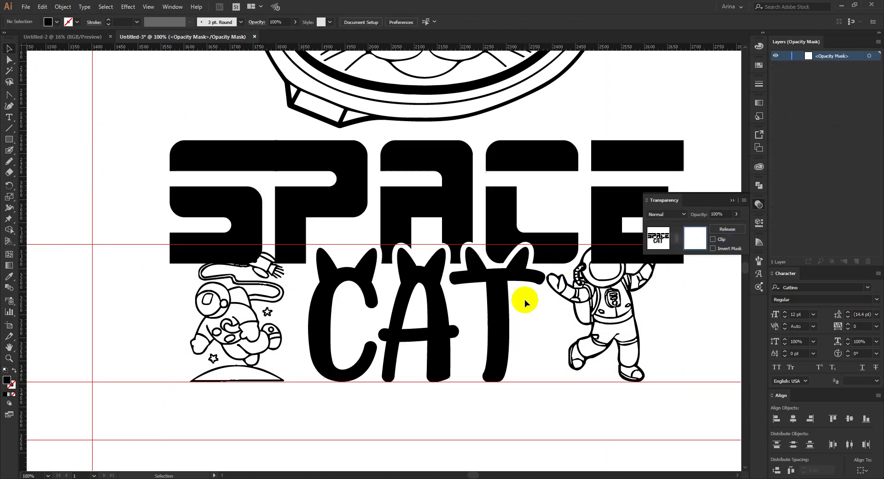
key("ctrl+f")
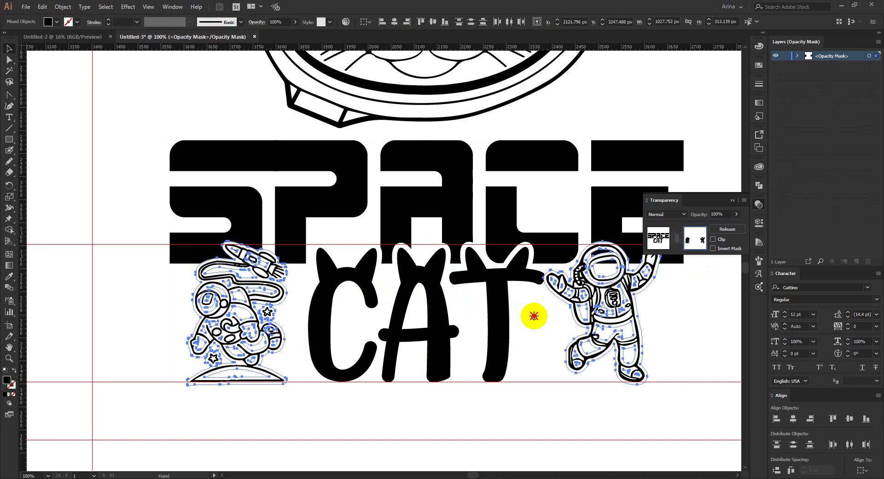
left_click_drag(529, 316, 434, 296)
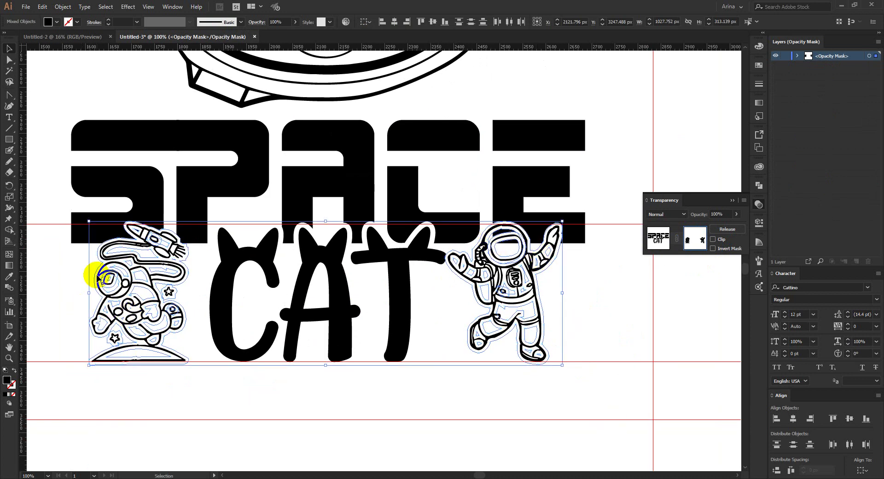
Step: Merge and unite the pasted astronaut outlines inside the opacity mask with Pathfinder
left_click(760, 185)
left_click(687, 227)
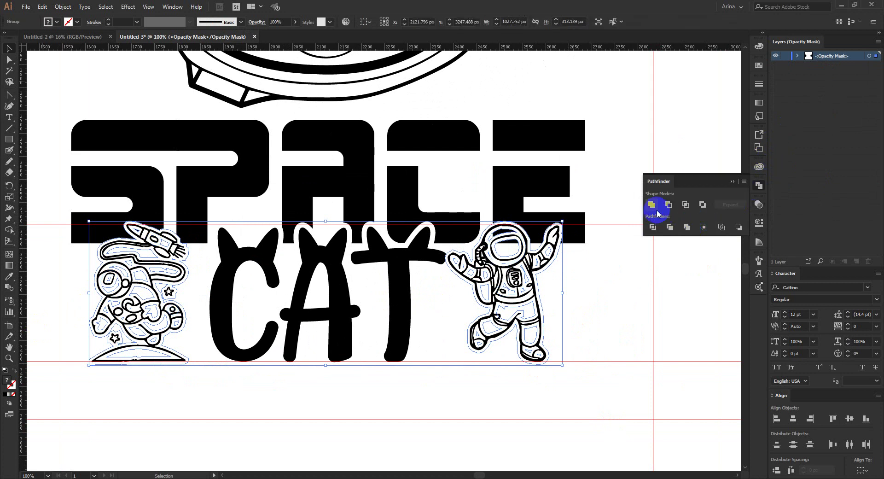
left_click(652, 205)
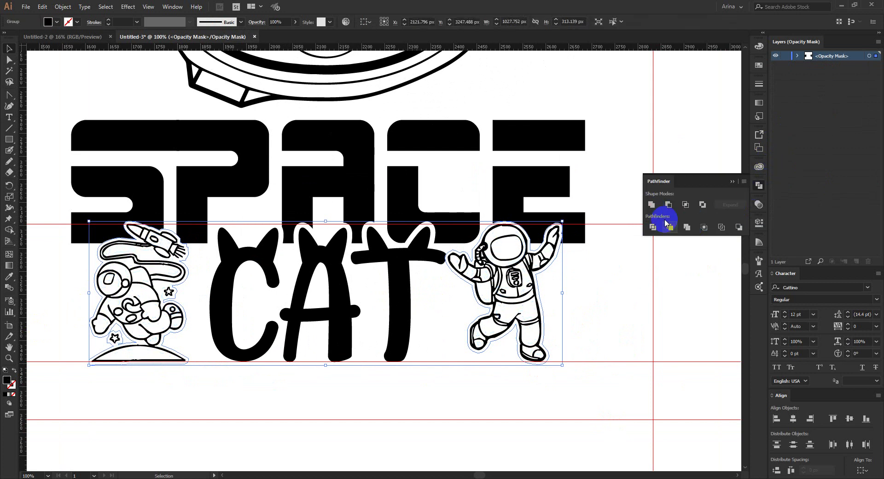
left_click(687, 227)
left_click(651, 204)
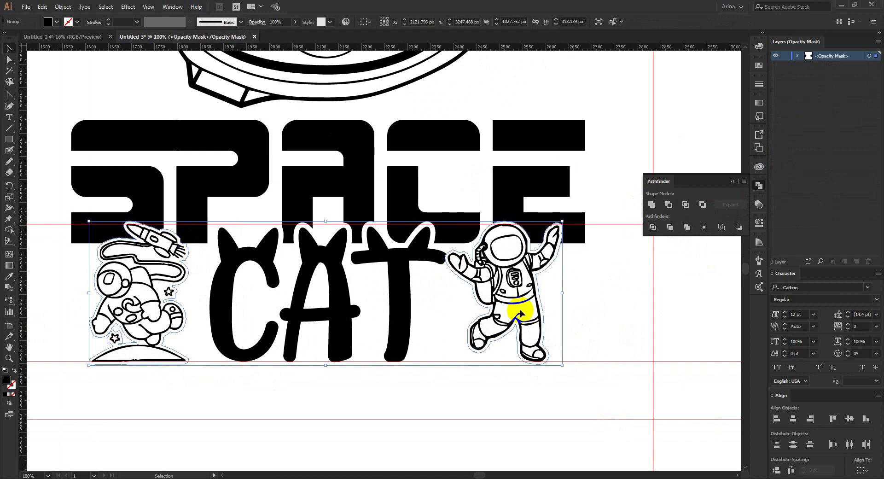
Step: Leave opacity mask editing to return to the main artwork and deselect everything
left_click(758, 204)
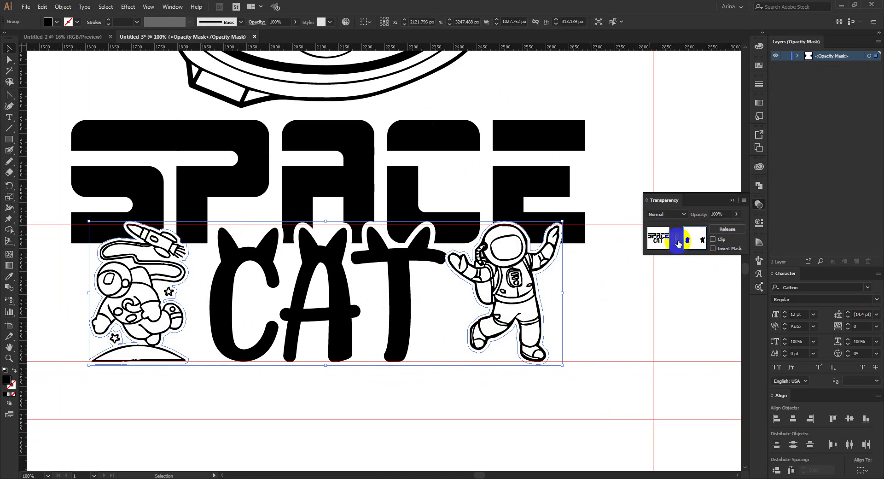
left_click(657, 238)
left_click(424, 292)
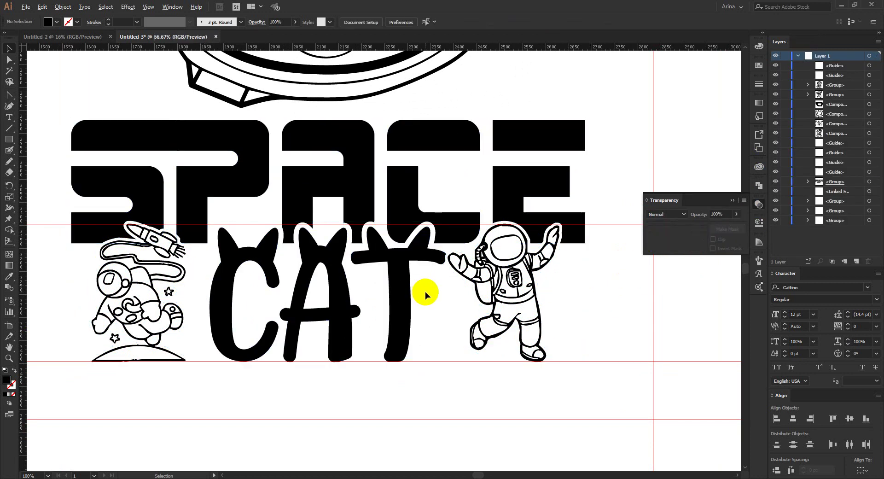
Step: Scale the helmeted cat down to about 810 by 761 px and nudge it slightly down toward the SPACE lettering
key("ctrl+minus")
key("ctrl+minus")
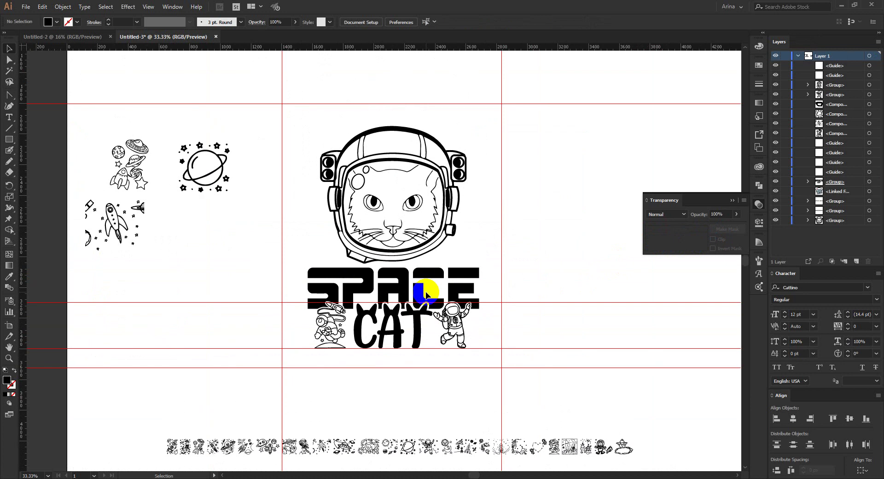
key("ctrl+plus")
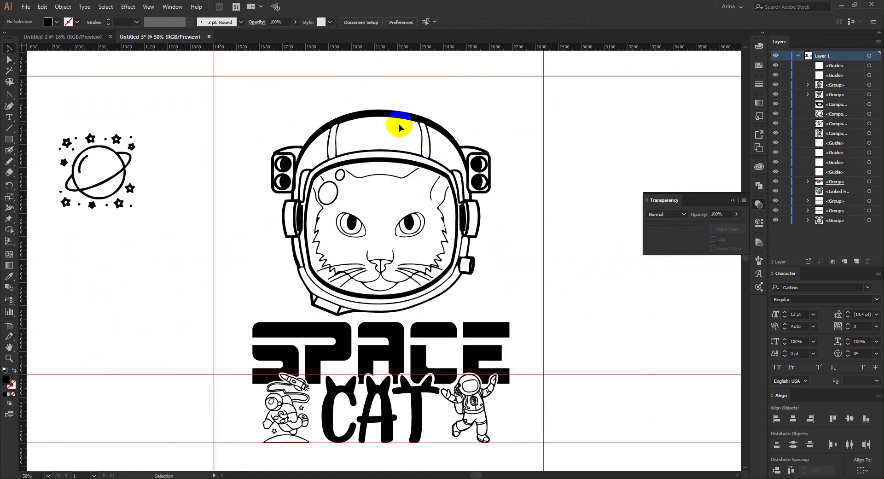
key("ctrl+minus")
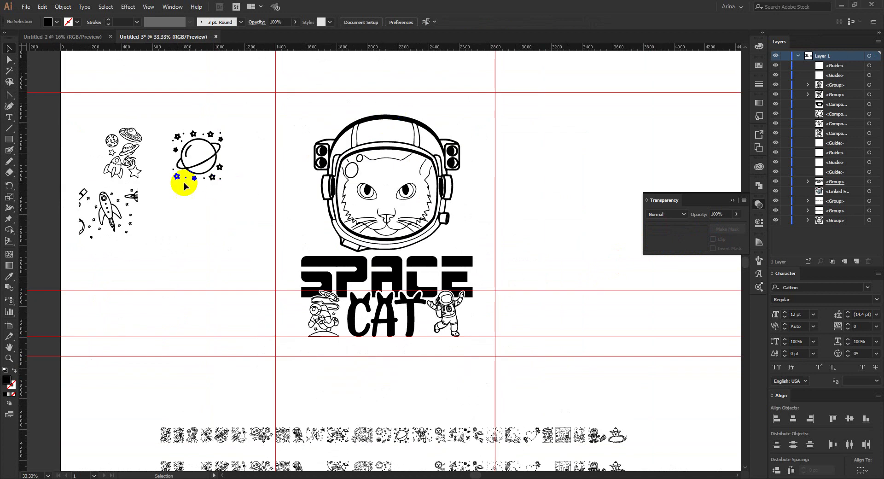
left_click(111, 205)
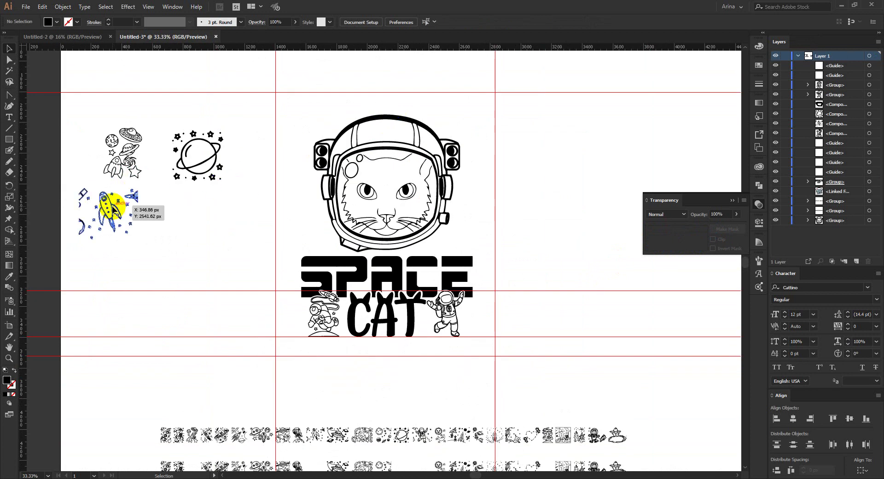
left_click(169, 207)
left_click(406, 191)
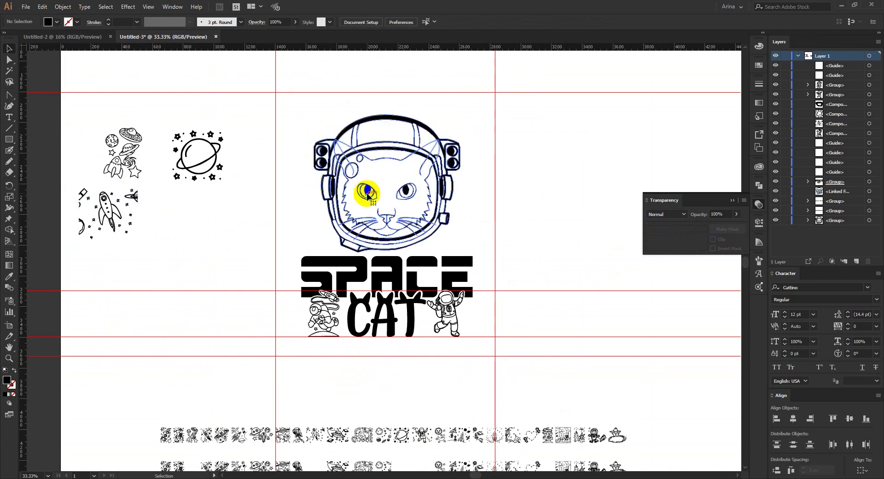
left_click_drag(408, 253, 389, 231)
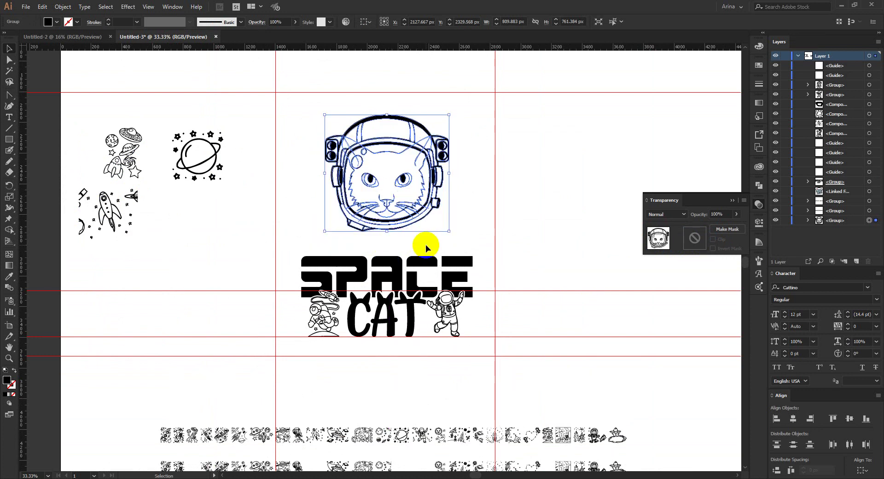
key("Down")
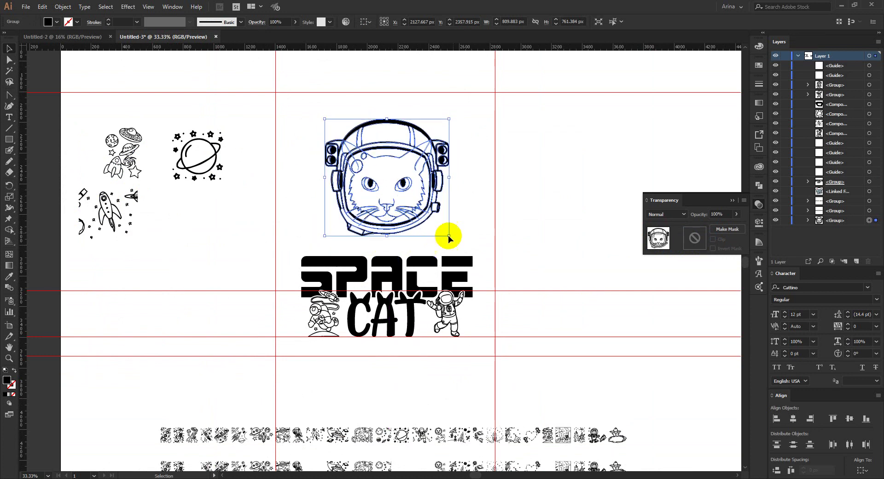
left_click(476, 211)
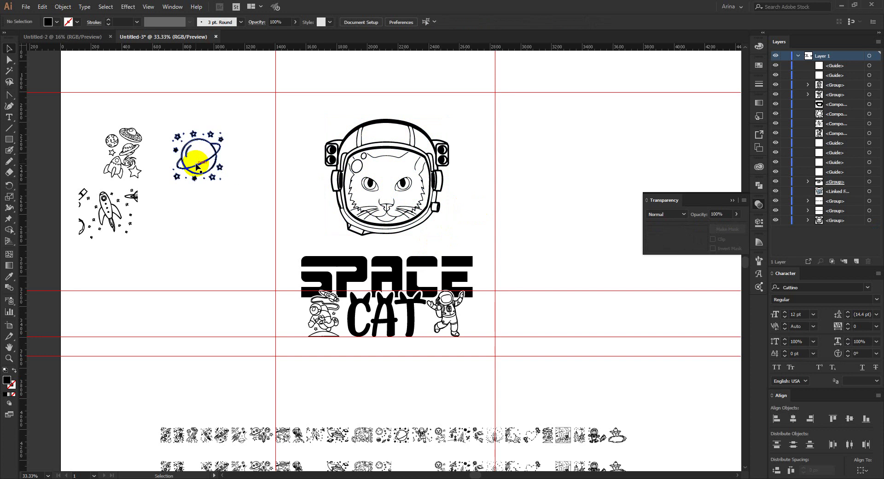
Step: Move the planet-with-stars drawing and the rocket drawing lower in the empty area beside the cat design
left_click_drag(198, 159, 205, 222)
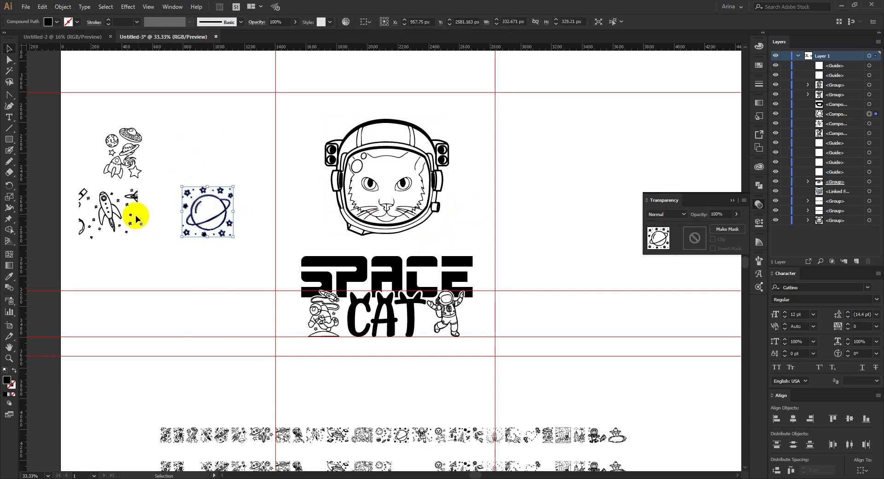
left_click_drag(113, 211, 137, 237)
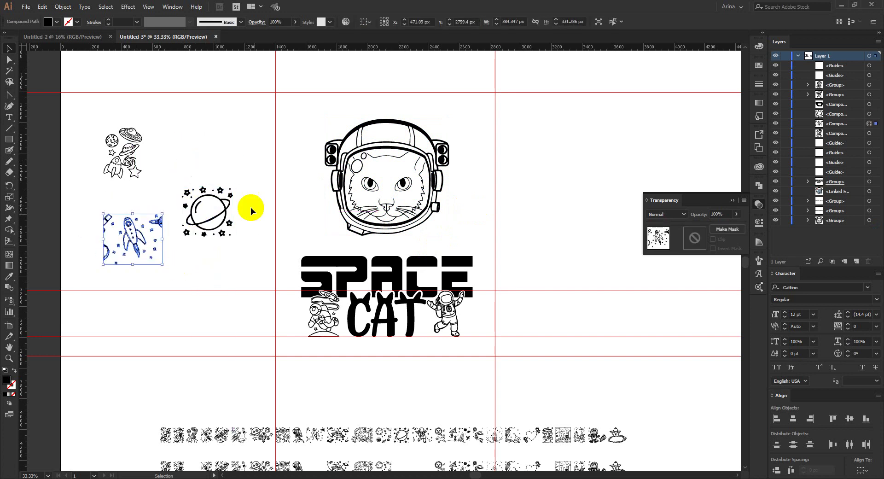
left_click(298, 107)
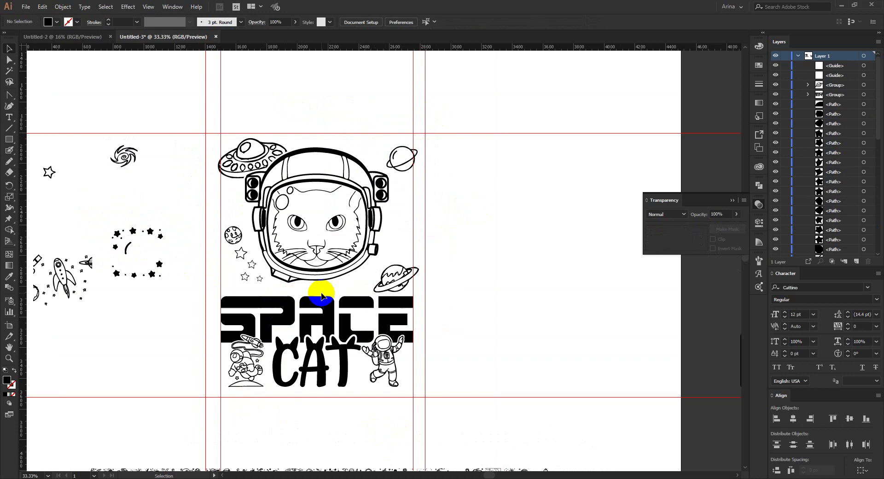
Step: Delete the leftover space doodles beside the design and the two rows of source drawings below it
scroll(332, 294, "down", 1)
left_click_drag(213, 324, 100, 180)
key("Delete")
scroll(372, 335, "down", 1)
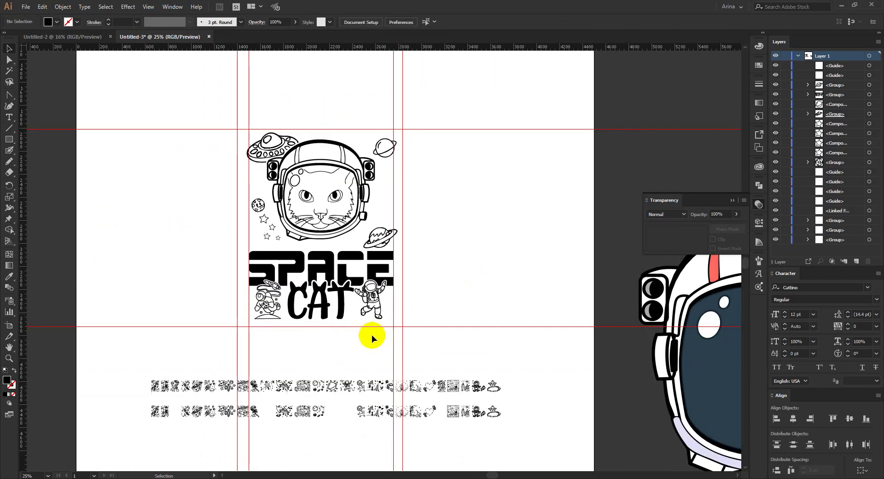
left_click_drag(318, 358, 347, 437)
key("Delete")
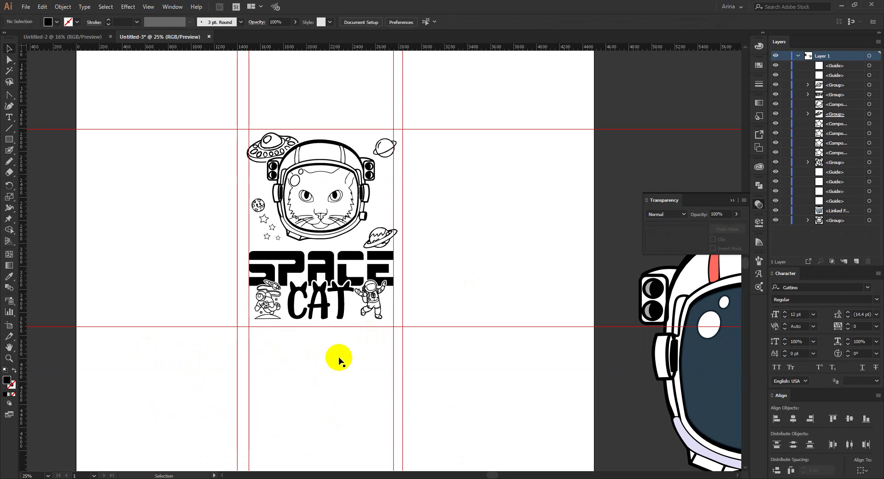
Step: Set up the Paintbrush with the rough charcoal-textured art brush at a 1 pt stroke for adding streaks around the cat
scroll(324, 184, "up", 2)
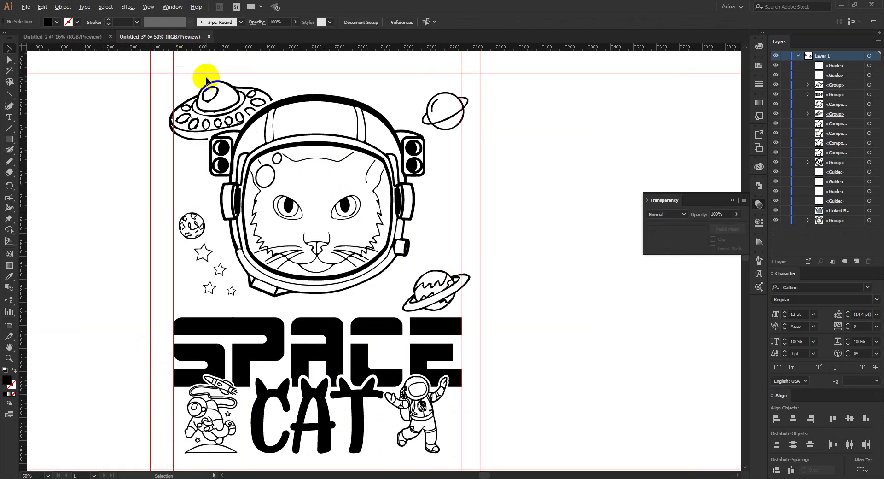
scroll(206, 79, "up", 1)
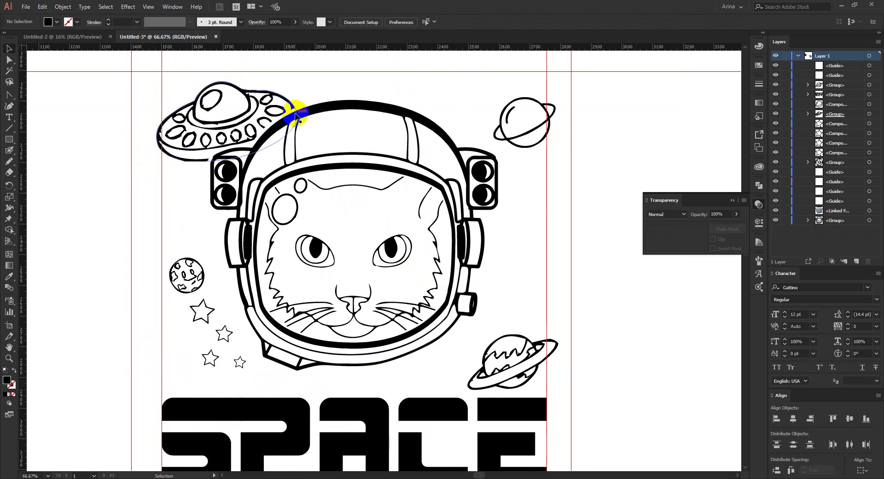
scroll(291, 138, "down", 1)
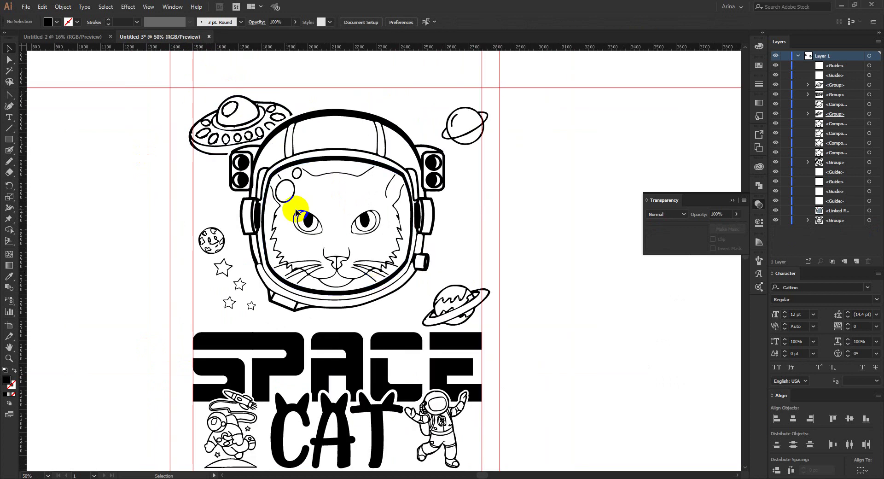
scroll(295, 209, "down", 1)
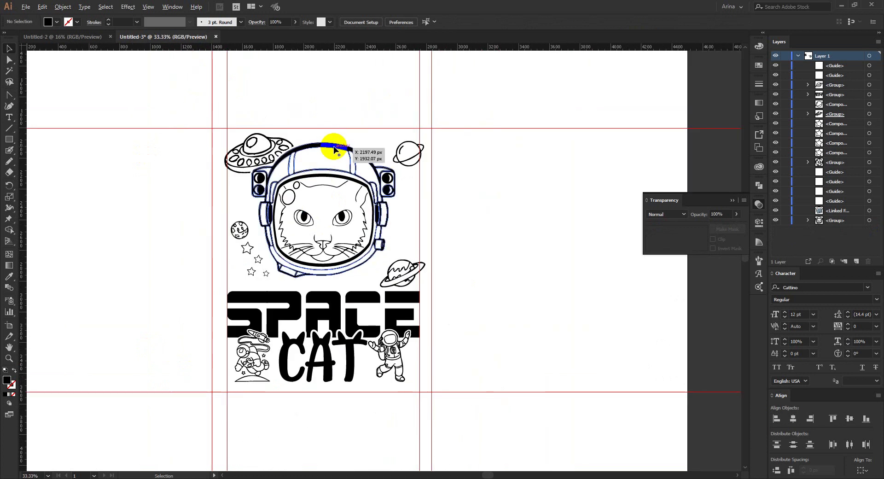
scroll(335, 150, "up", 1)
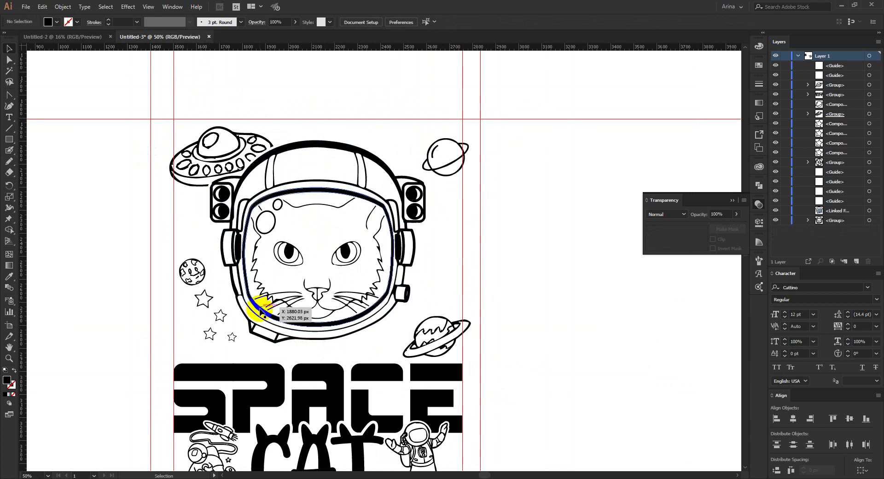
left_click(10, 150)
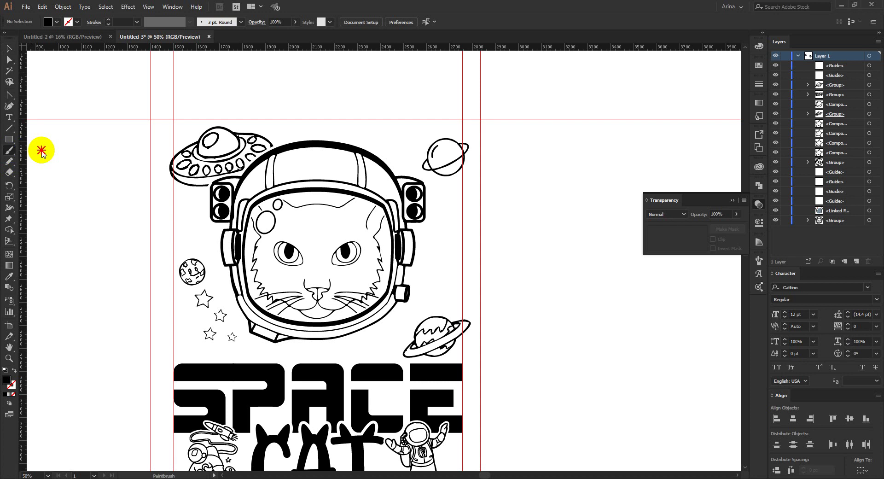
left_click_drag(366, 154, 381, 162)
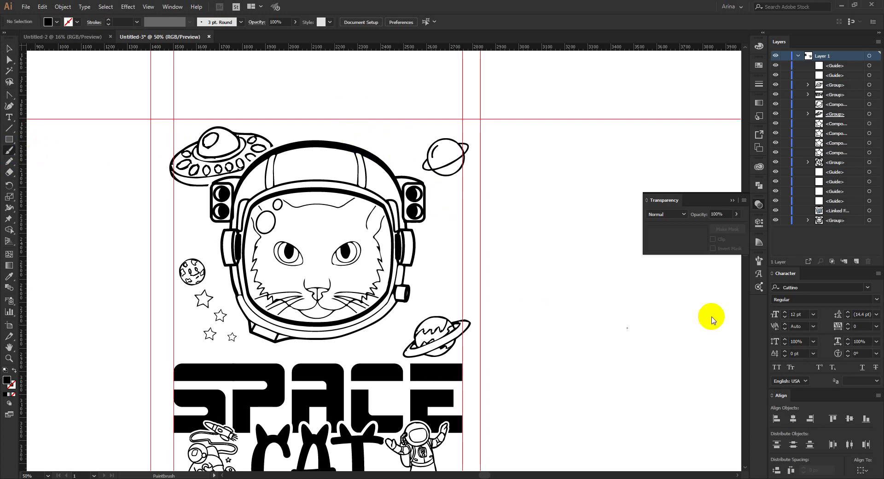
left_click(759, 260)
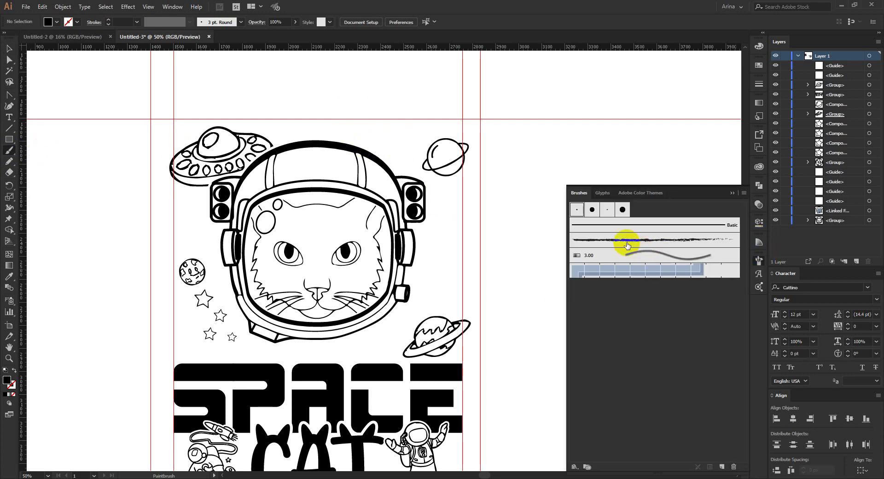
left_click(627, 240)
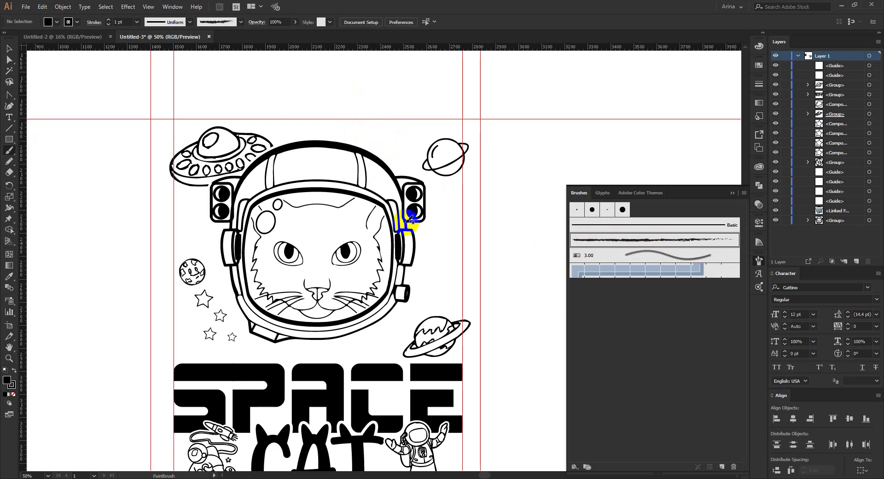
left_click(759, 262)
Step: Paint short diagonal charcoal streaks beside the upper planet, above the moon, beside the stars, and between the helmet and lower planet
scroll(430, 243, "up", 1)
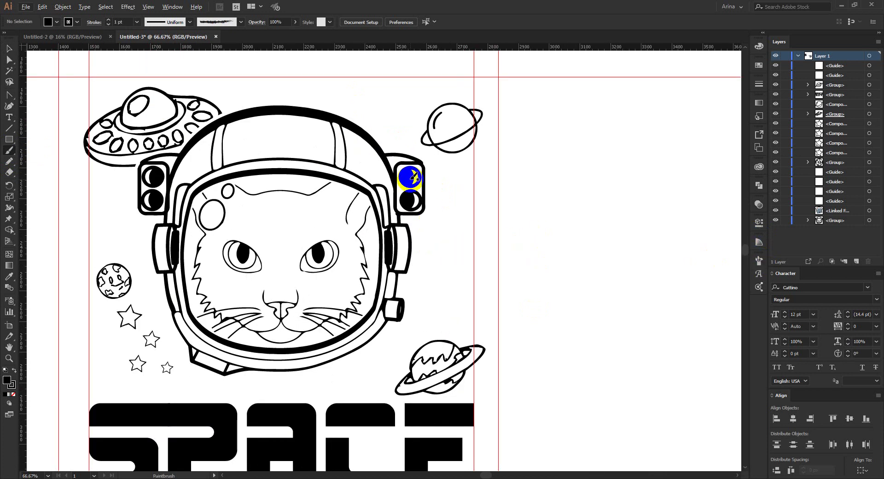
left_click_drag(376, 93, 404, 130)
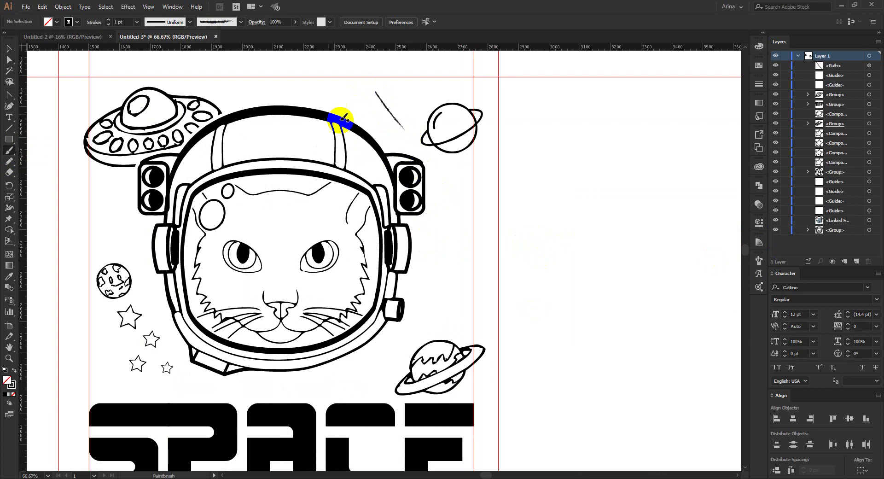
left_click_drag(101, 212, 129, 263)
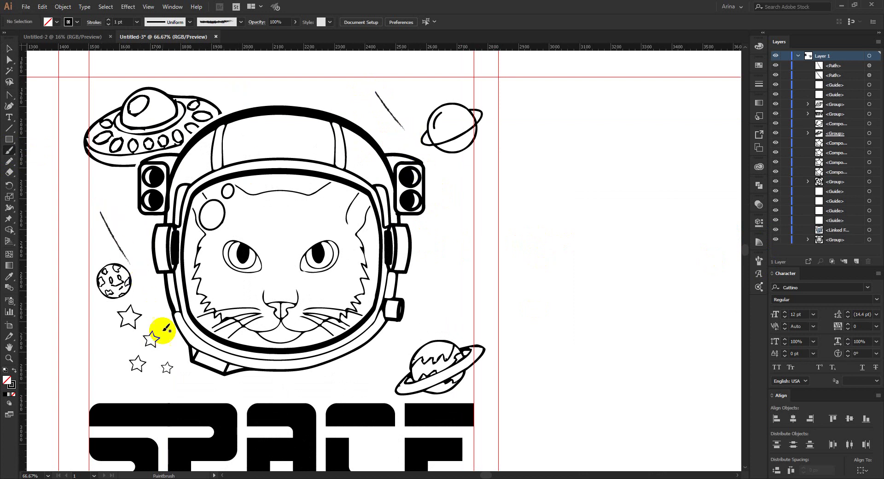
left_click_drag(98, 334, 126, 382)
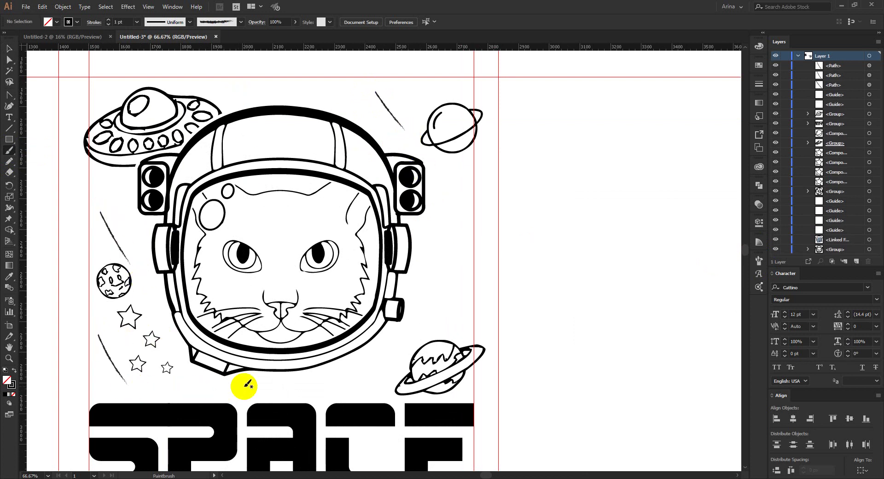
left_click_drag(259, 384, 332, 411)
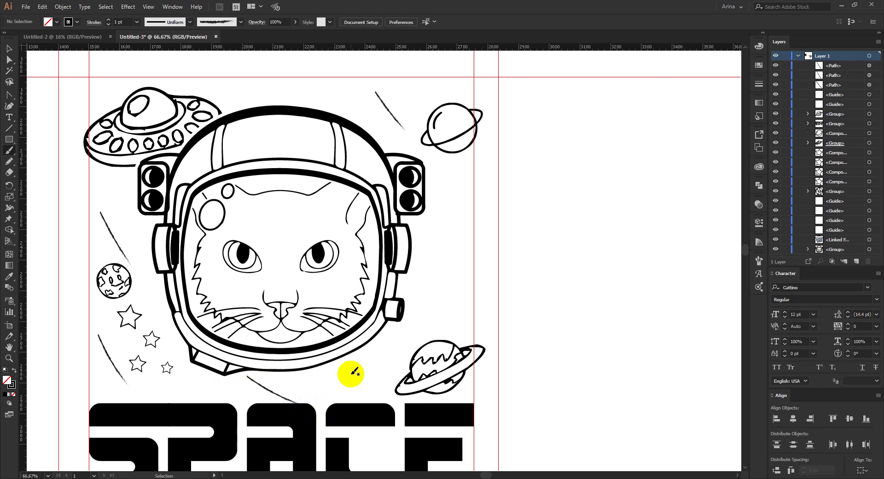
mouse_move(430, 240)
left_mouse_down()
mouse_move(455, 267)
mouse_move(446, 312)
left_mouse_up()
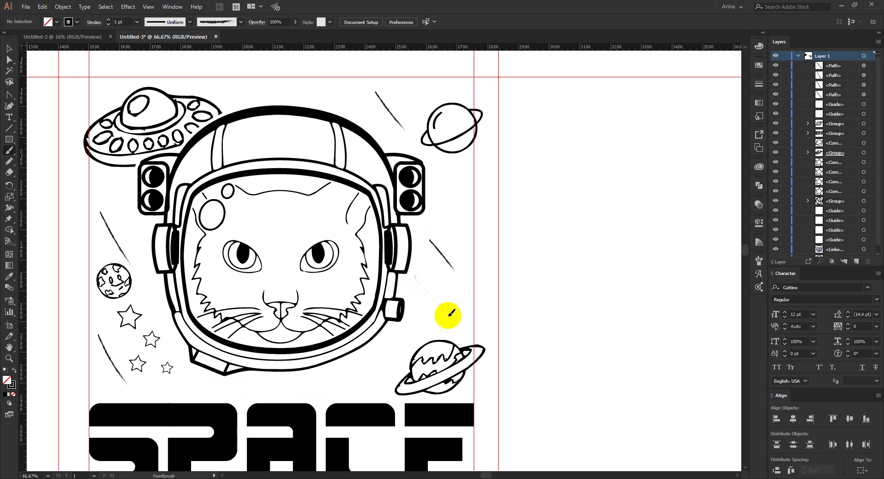
left_click_drag(371, 352, 396, 386)
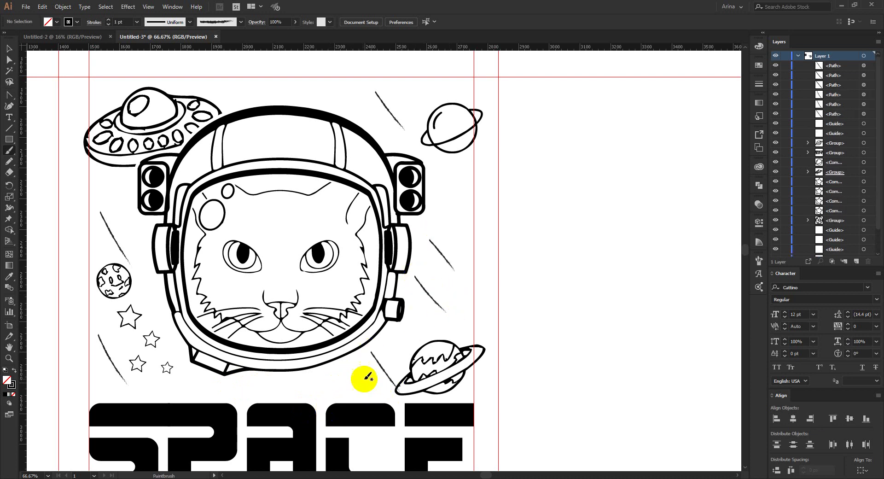
key("v")
key("ctrl+z")
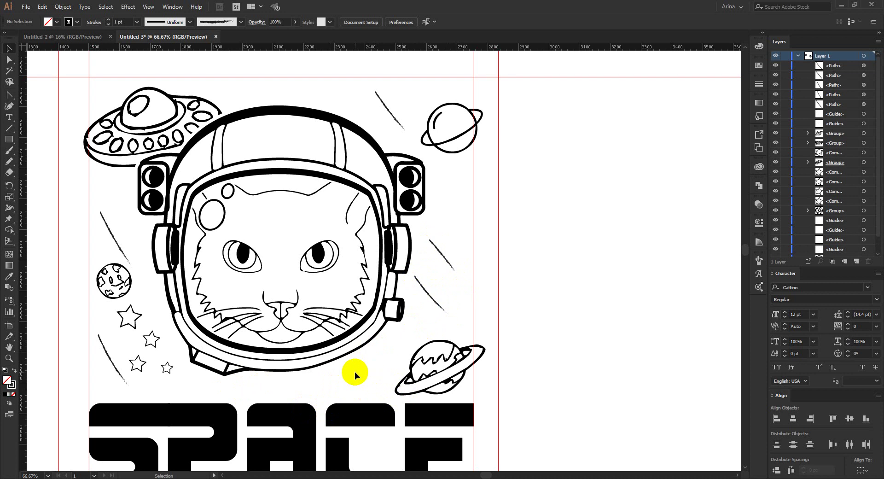
Step: Paint more short diagonal streaks below the helmet, above its dome, under the UFO, and beside the helmet lamps under the upper planet
key("b")
mouse_move(313, 367)
left_mouse_down()
mouse_move(370, 387)
mouse_move(365, 354)
mouse_move(385, 376)
left_mouse_up()
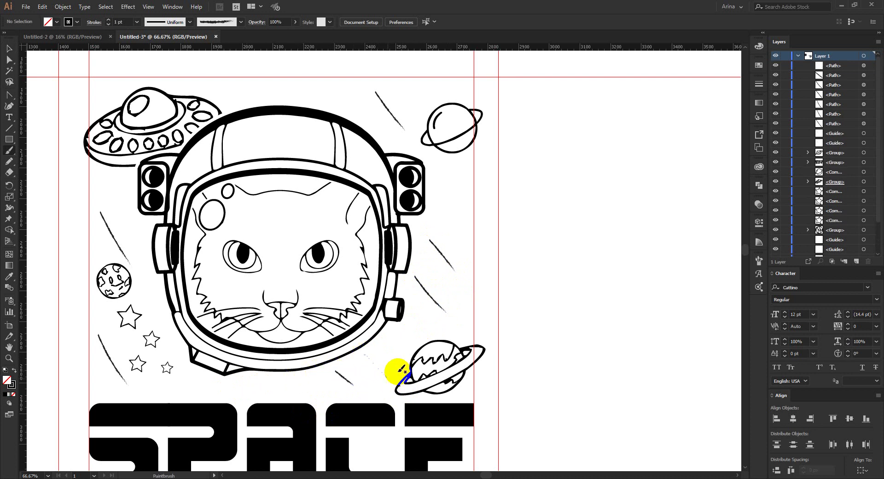
left_click_drag(249, 83, 271, 96)
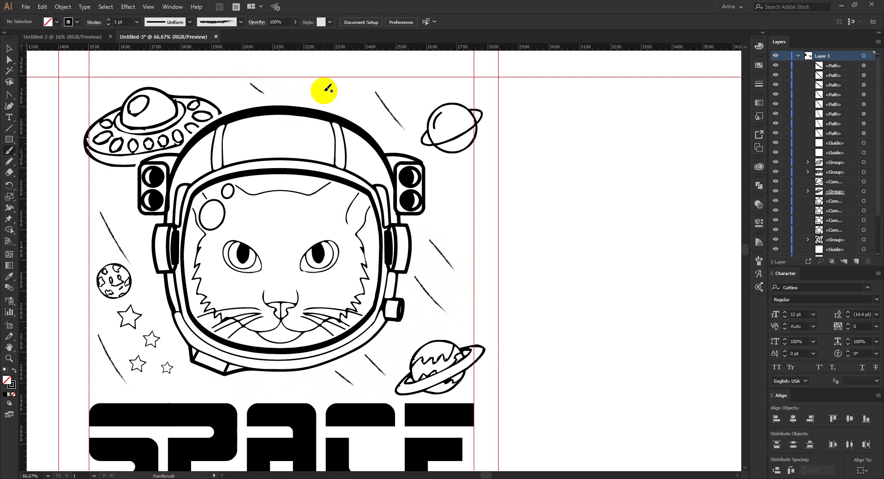
left_click_drag(327, 89, 354, 113)
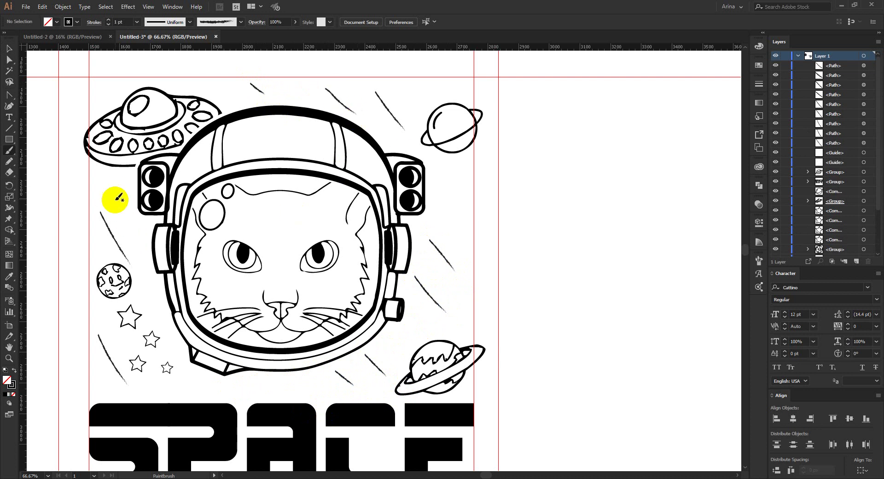
left_click_drag(115, 186, 135, 219)
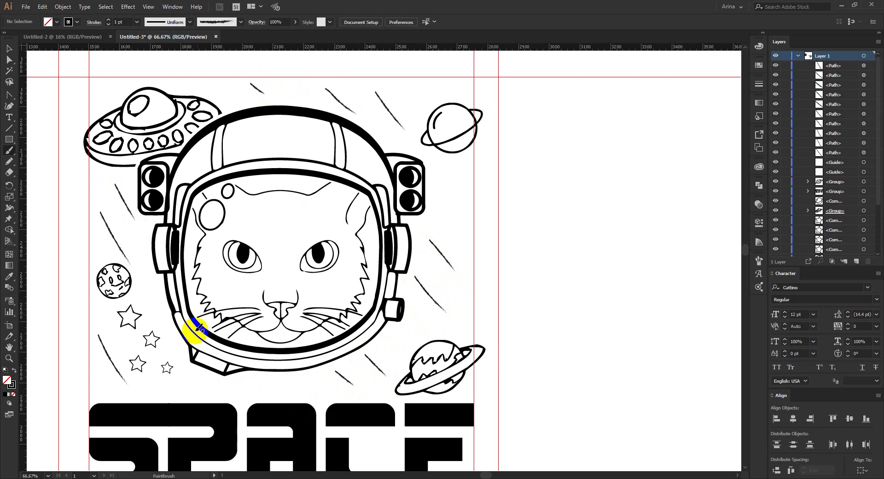
scroll(203, 295, "down", 1)
left_click_drag(214, 300, 226, 293)
left_click_drag(437, 169, 452, 188)
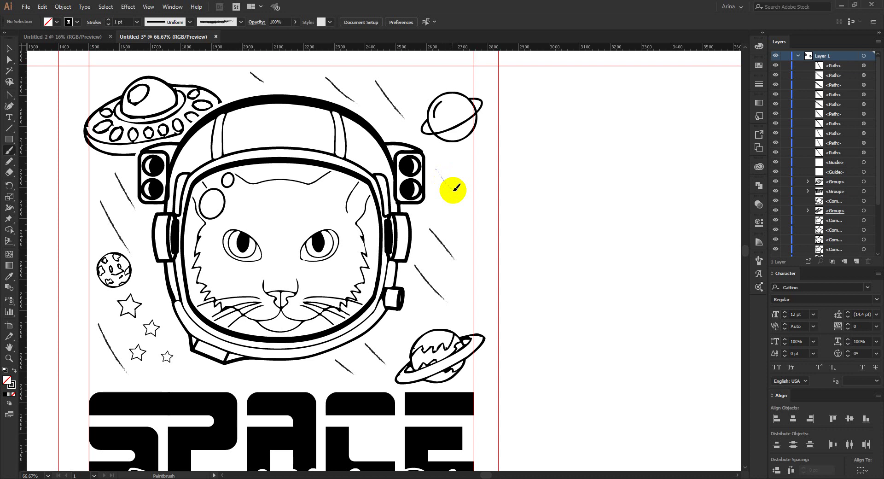
Step: Select all the painted diagonal streaks around the helmet and set their stroke weight to 2 pt
left_click(447, 181)
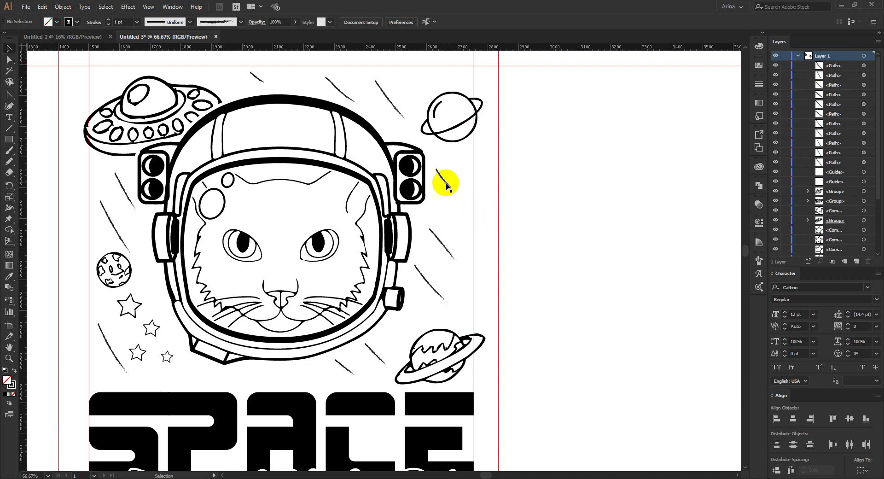
left_click(441, 242, "shift")
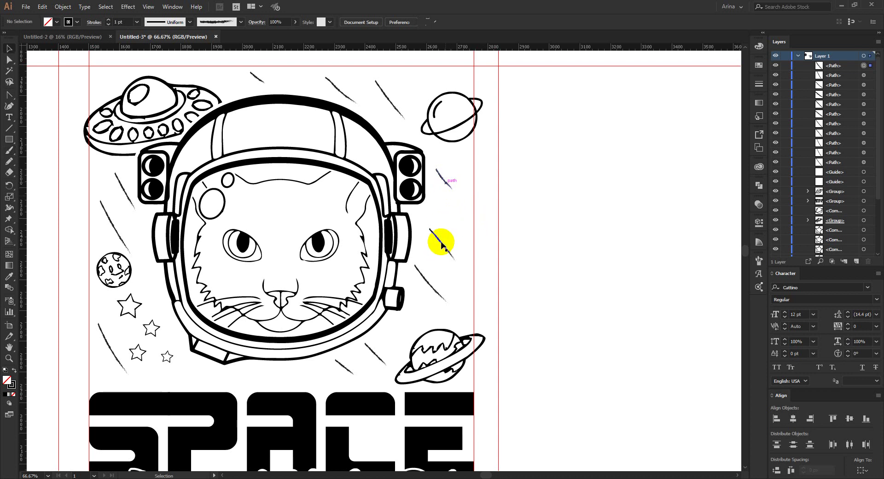
left_click(431, 284, "shift")
left_click(345, 365, "shift")
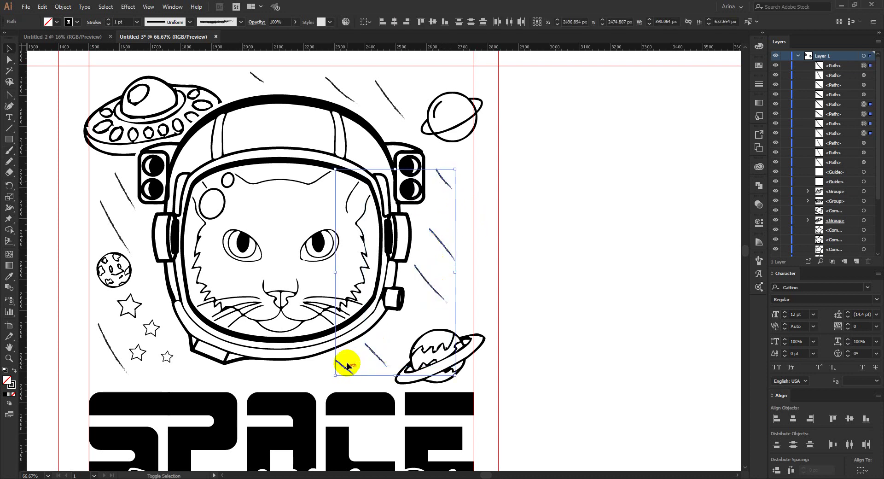
left_click(111, 348, "shift")
left_click(113, 214, "shift")
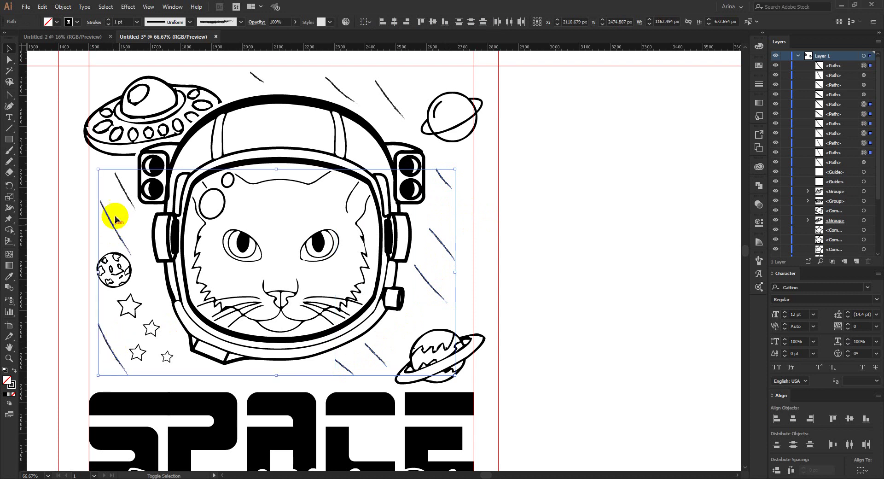
left_click(123, 187, "shift")
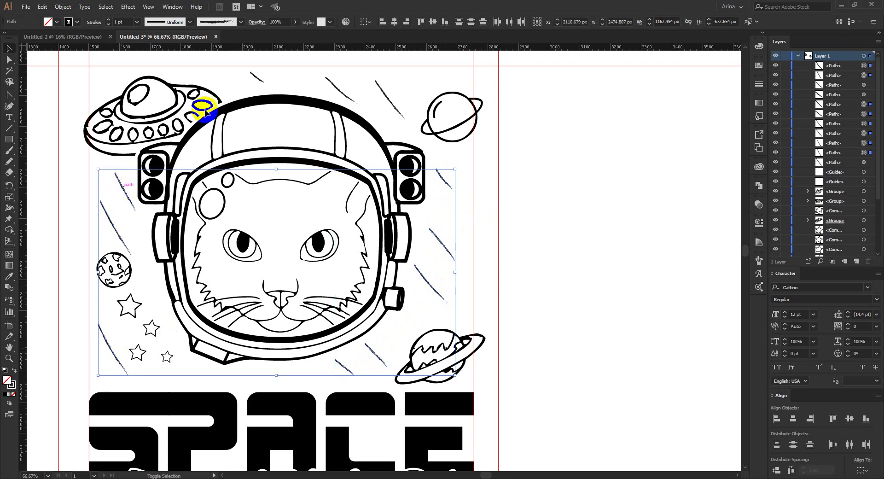
left_click(258, 76, "shift")
left_click(386, 101, "shift")
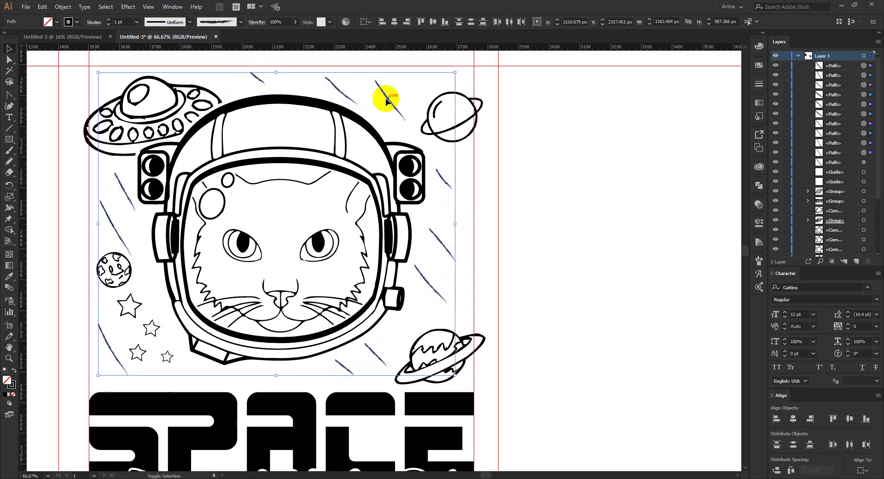
left_click(126, 22)
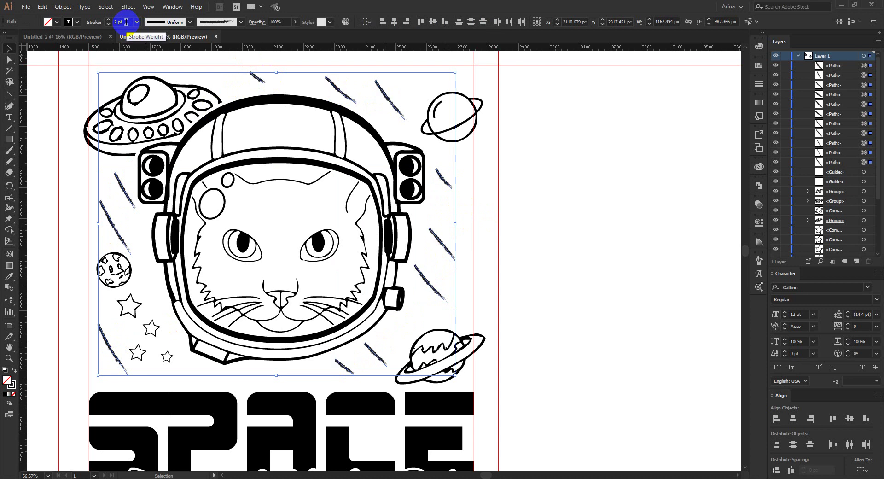
Step: Expand the appearance of the selected streaks into filled shapes and deselect them
left_click(63, 6)
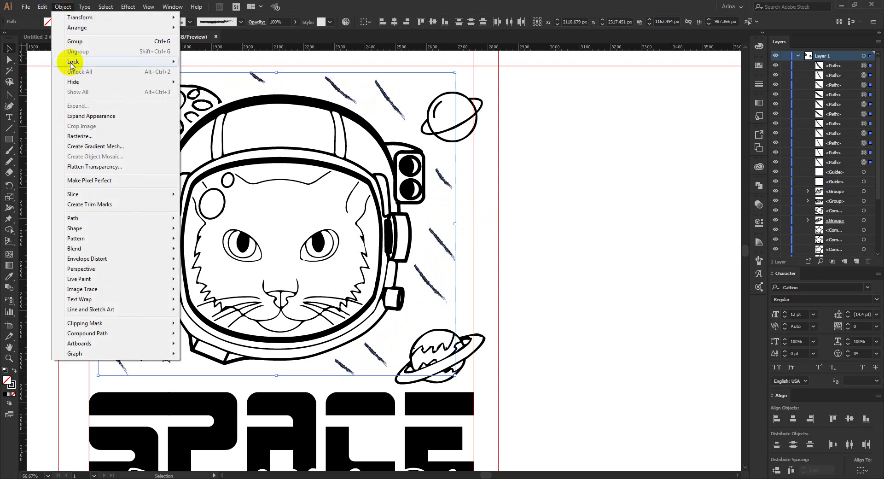
left_click(55, 113)
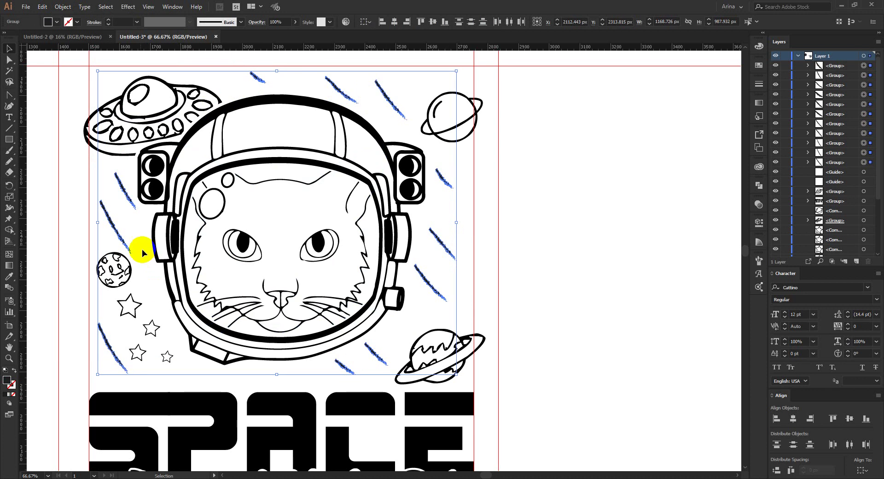
left_click(313, 76)
Step: Draw a dark rectangle about 1433 by 1719 px filling the outer guide frame and send it behind the Space Cat artwork
scroll(325, 128, "down", 2)
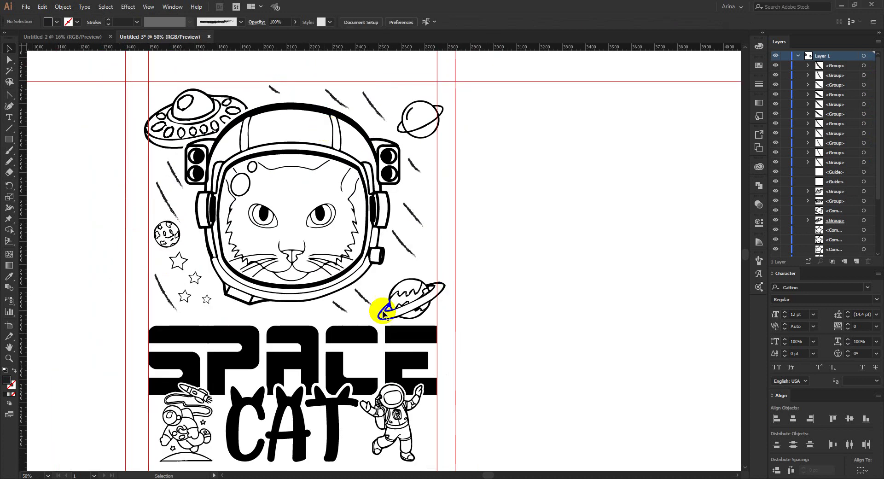
scroll(308, 294, "down", 1)
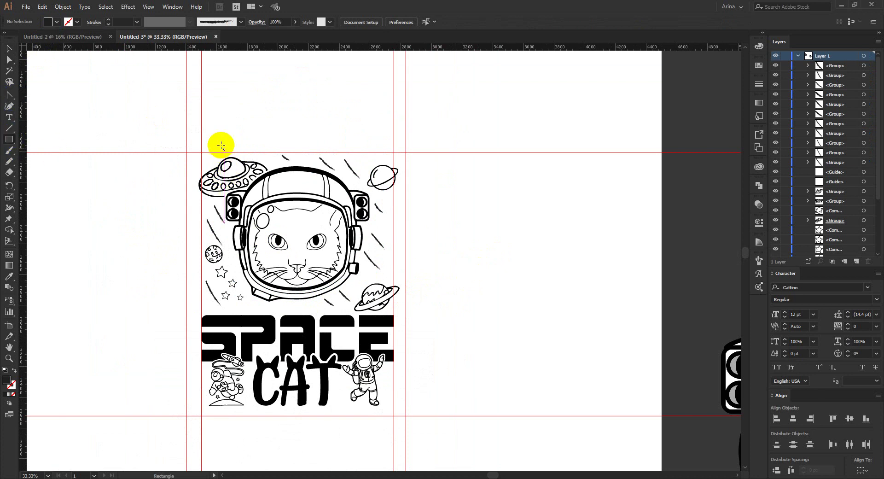
left_click_drag(185, 152, 406, 415)
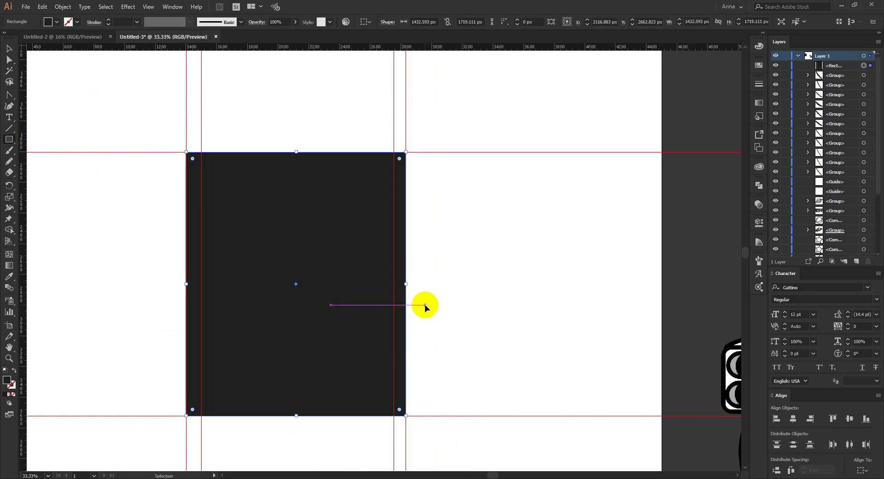
key("ctrl+shift+bracketleft")
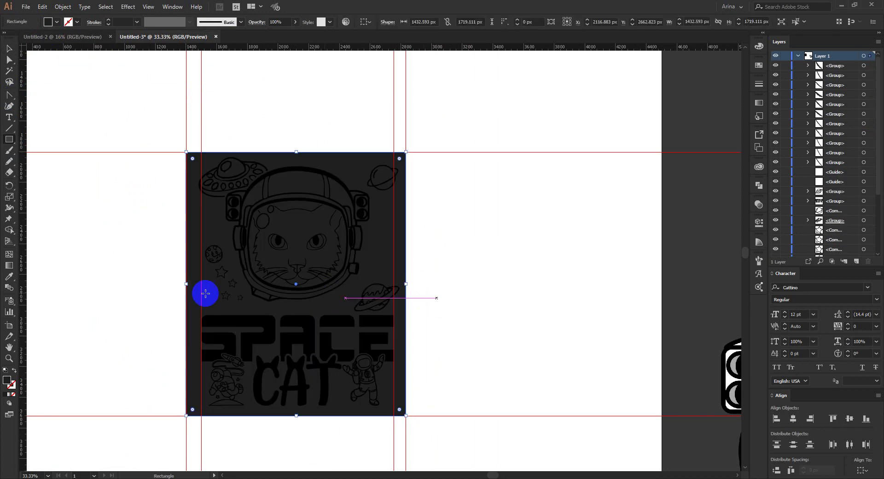
Step: Fill the background rectangle behind the Space Cat artwork with dark blue and lock it
left_click(56, 22)
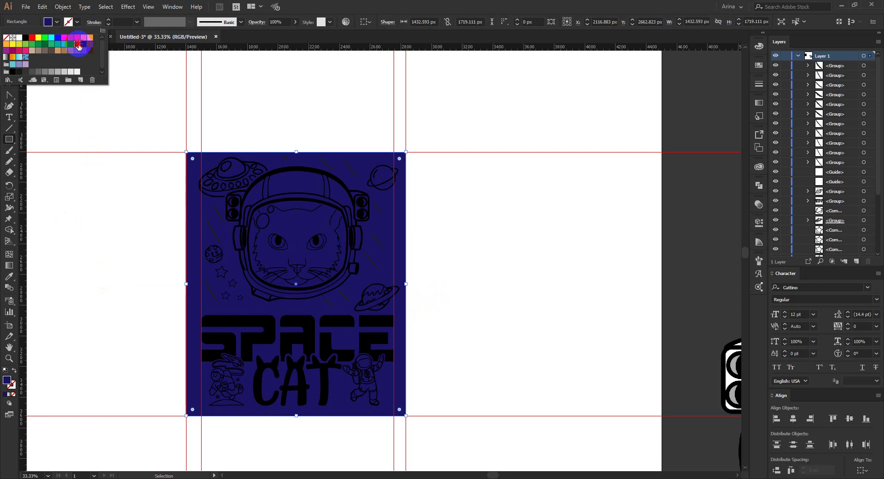
left_click(77, 44)
key("b")
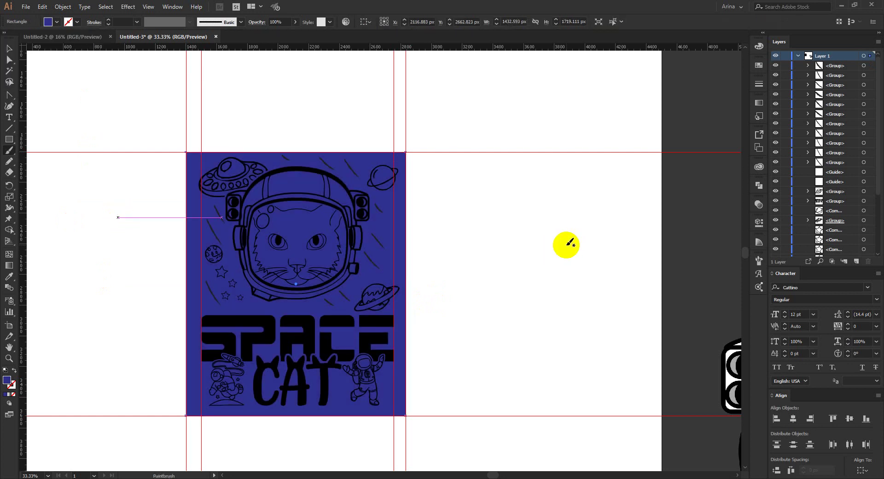
scroll(805, 218, "down", 3)
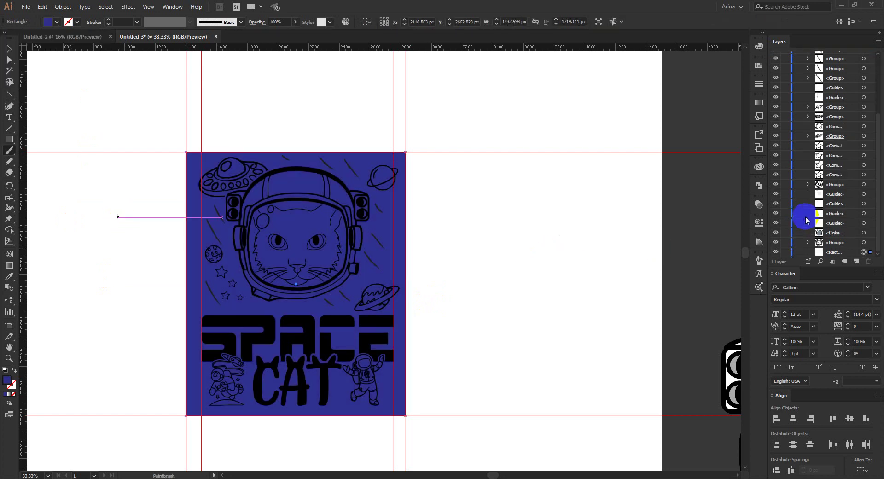
left_click(786, 253)
left_click_drag(424, 292, 365, 290)
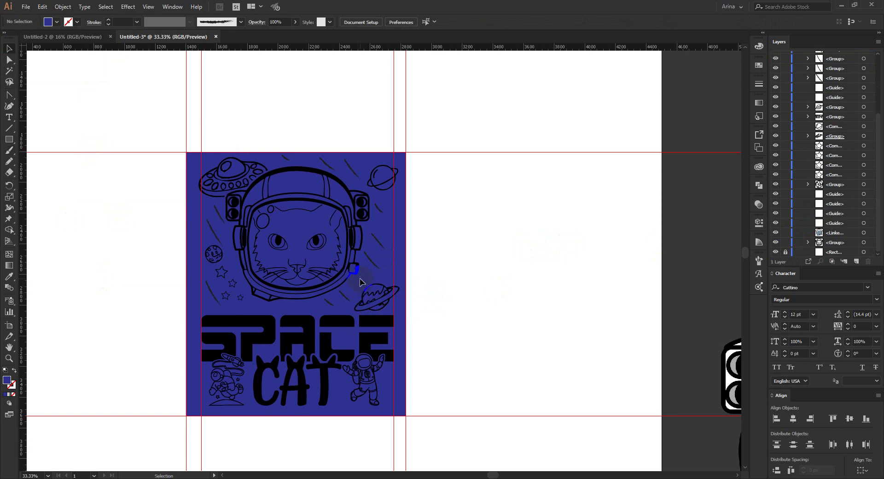
Step: Open the Adobe Color Themes browser and bring the whole poster with free space beside it into view
scroll(321, 291, "up", 1)
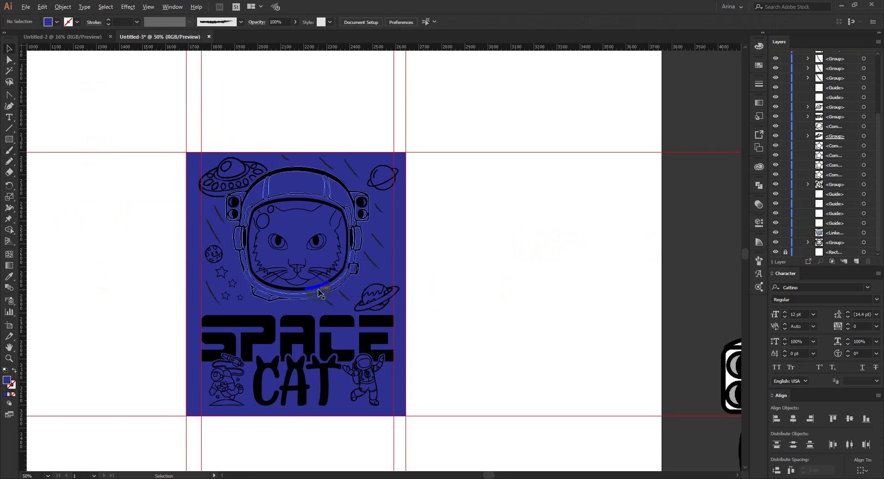
scroll(299, 203, "down", 1)
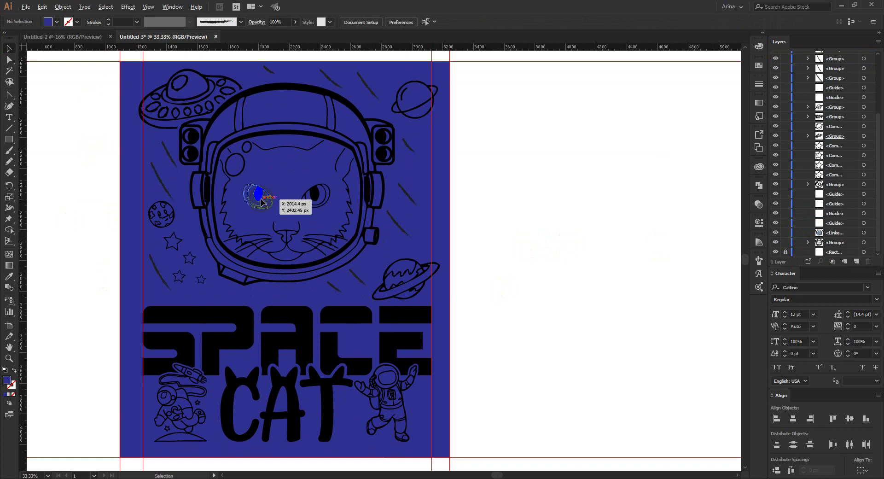
scroll(260, 196, "down", 1)
scroll(265, 278, "up", 1)
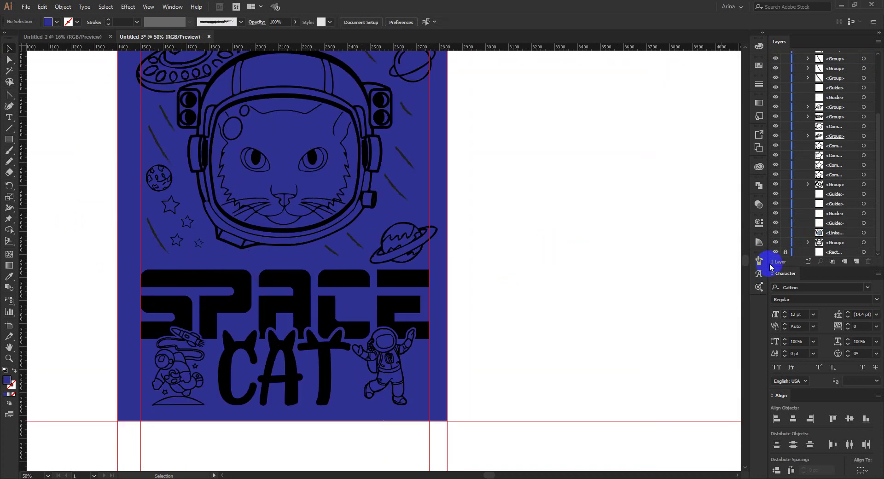
left_click(759, 287)
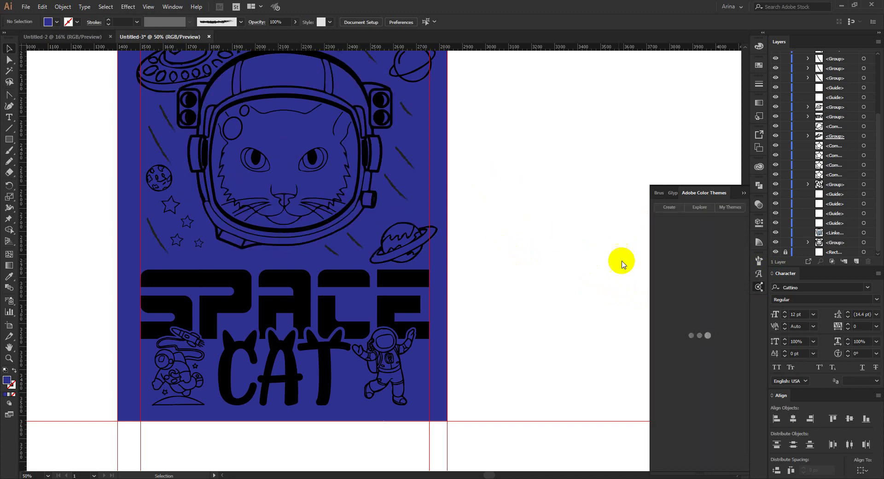
left_click(172, 6)
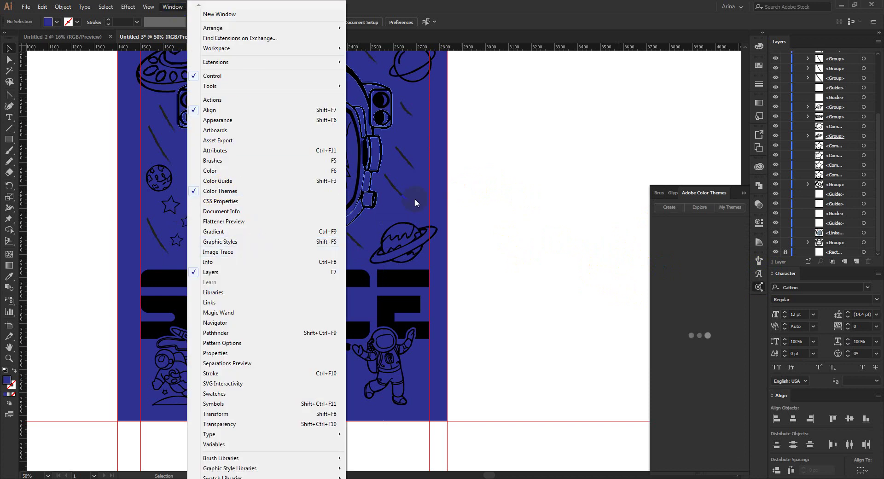
left_click(506, 201)
key("space")
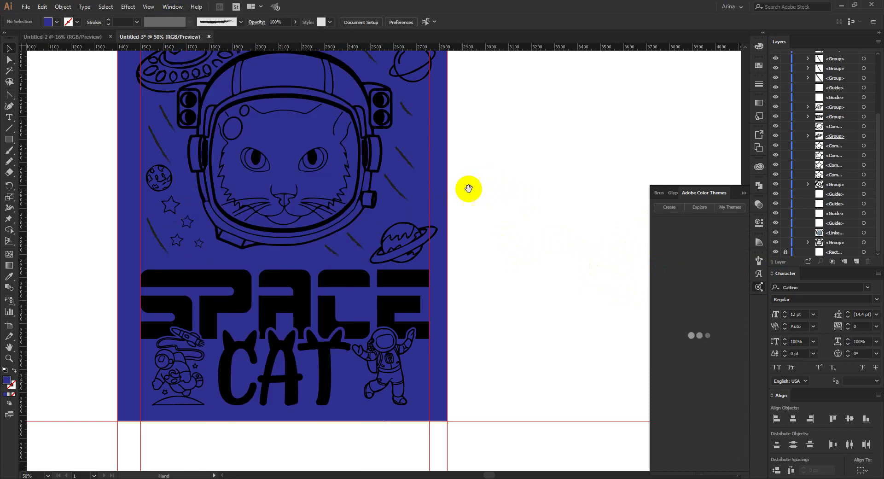
left_click_drag(461, 185, 474, 219)
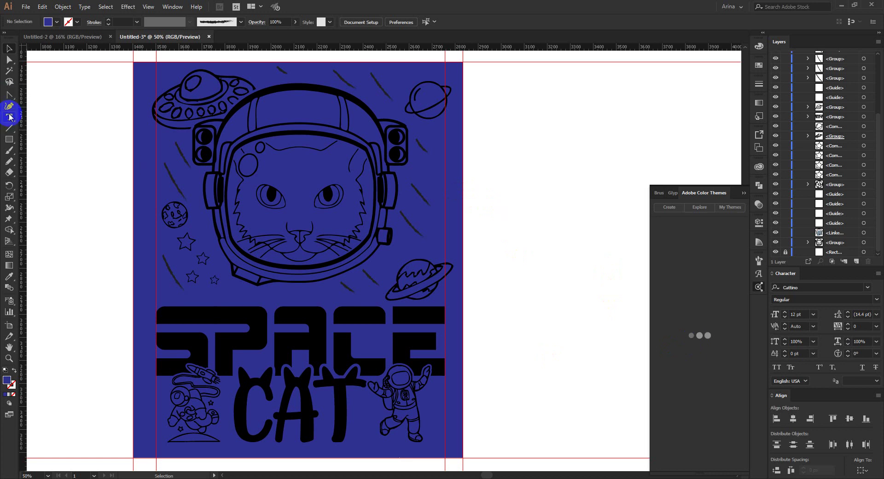
Step: Draw a blue square of about 163 px beside the poster and duplicate it into an evenly spaced horizontal row of five
left_click(6, 140)
left_click(708, 211)
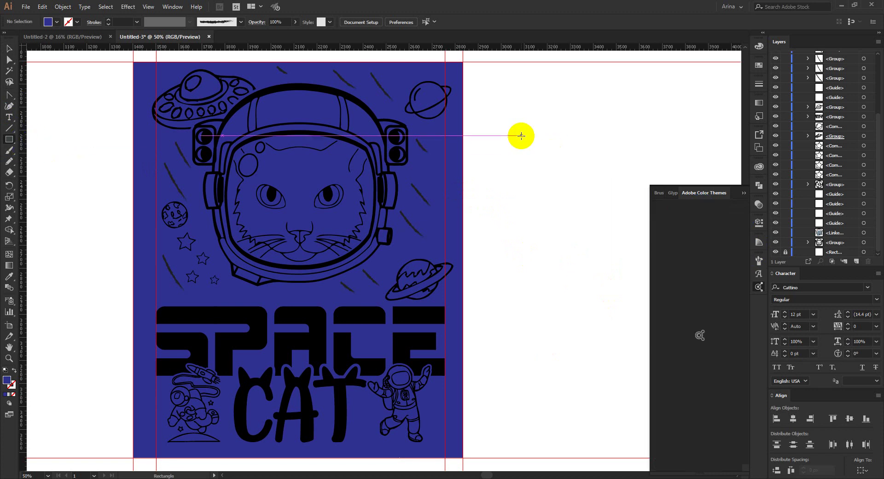
mouse_move(486, 116)
left_mouse_down()
mouse_move(522, 153)
mouse_move(546, 145)
left_mouse_up()
key("v")
key("ctrl+d")
key("ctrl+d")
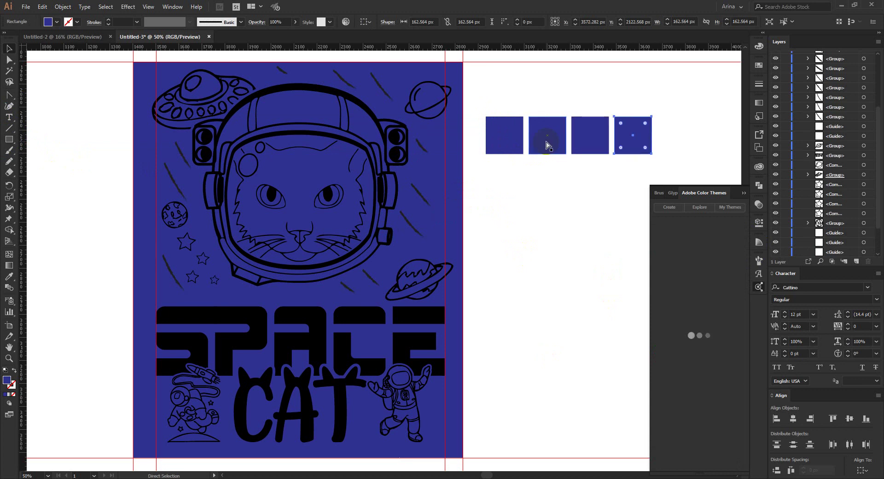
key("ctrl+d")
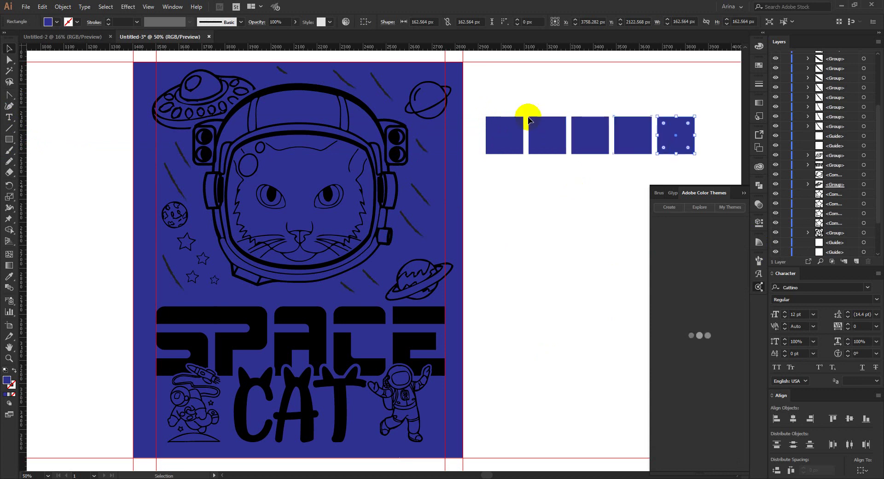
Step: Delete the fifth square at the far end of the row beside the poster
left_click(487, 86)
left_click_drag(486, 87, 689, 158)
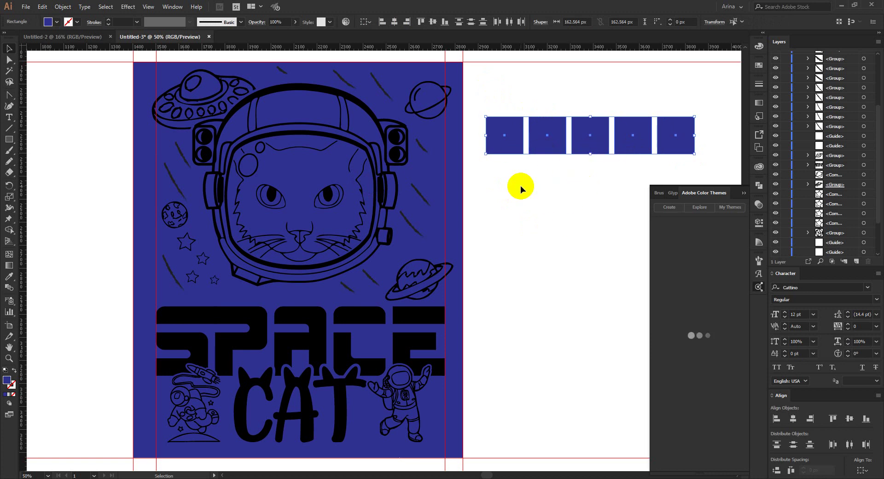
left_click_drag(678, 81, 690, 147)
key("Delete")
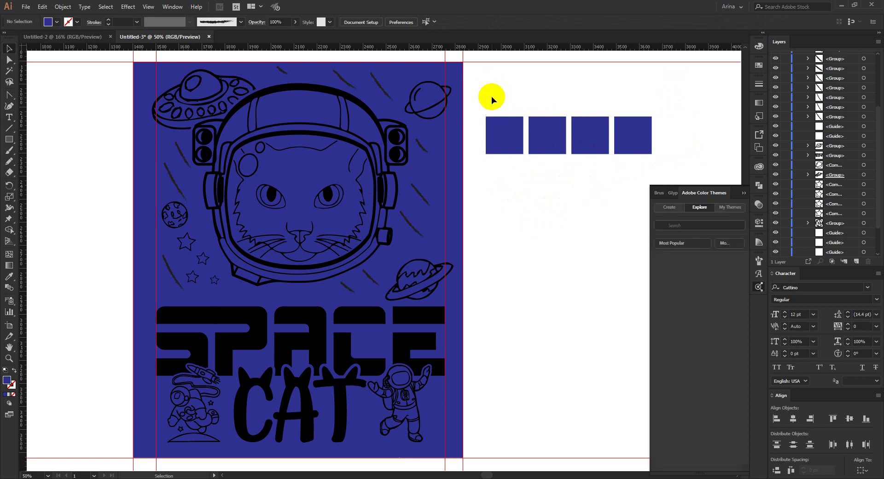
Step: Fill the first square of the row with the yellow from the SAT color theme
left_click_drag(492, 97, 507, 162)
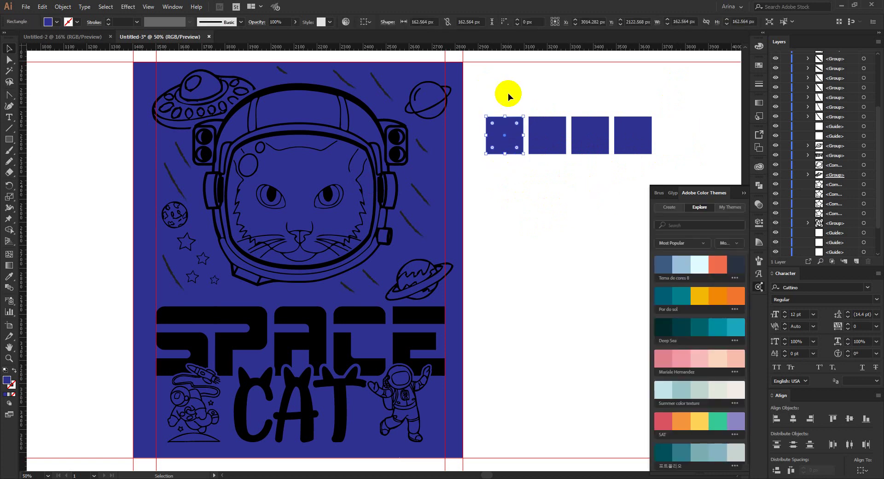
left_click_drag(489, 94, 535, 161)
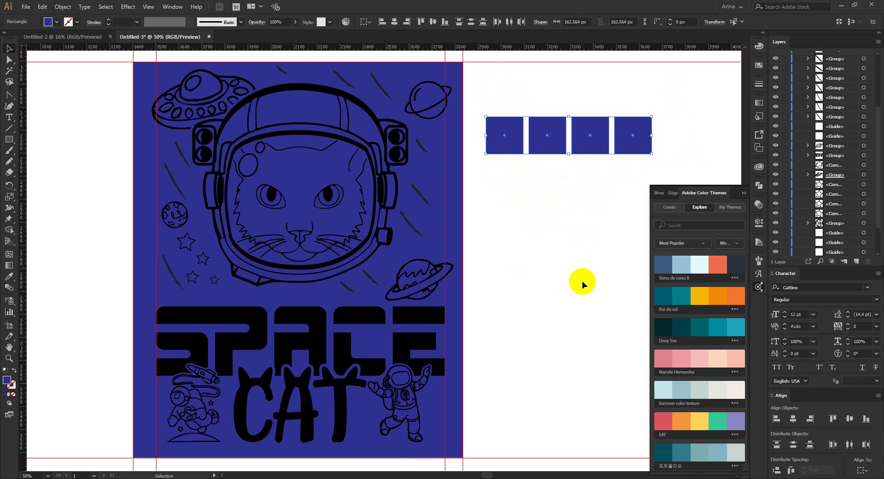
left_click(505, 149)
left_click(505, 152)
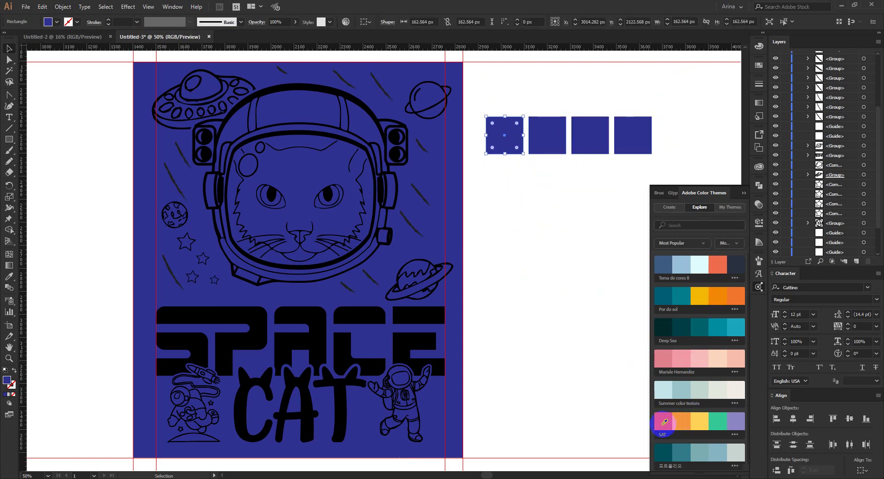
left_click(700, 422)
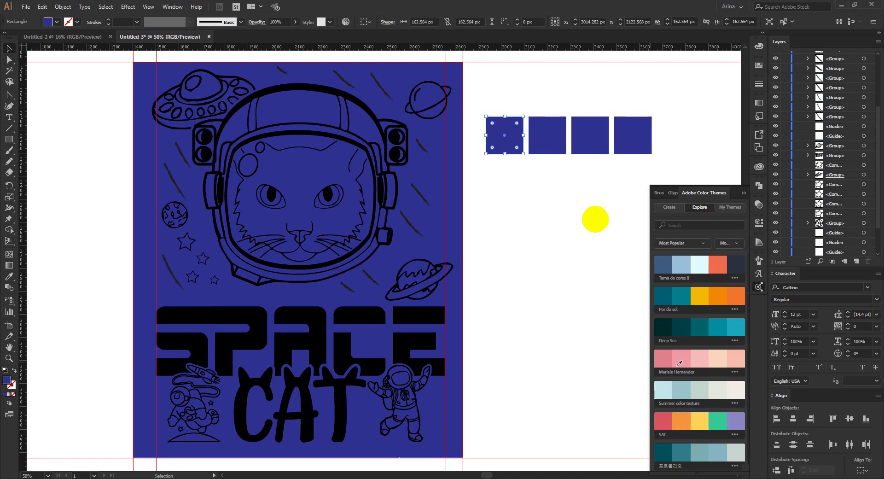
Step: Try pale grey-green tones from the Summer color texture theme and My Color Theme on the second square
left_click(559, 144)
scroll(715, 400, "down", 1)
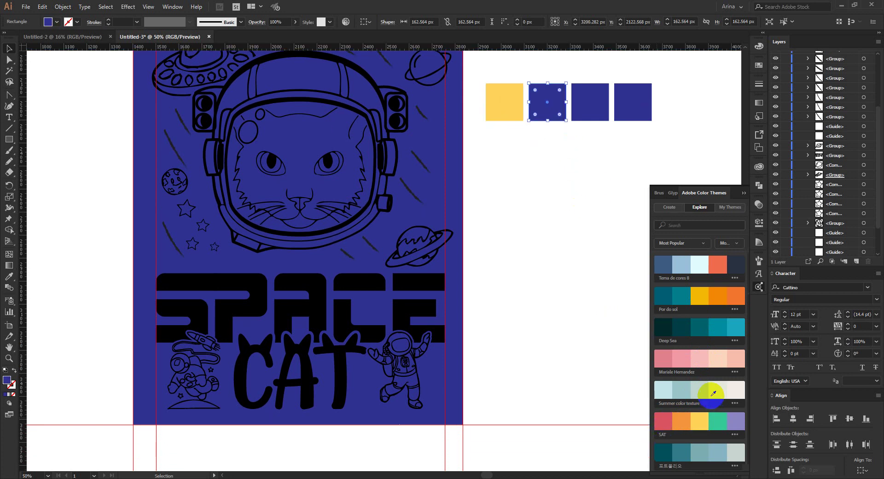
left_click(713, 392)
scroll(709, 389, "down", 5)
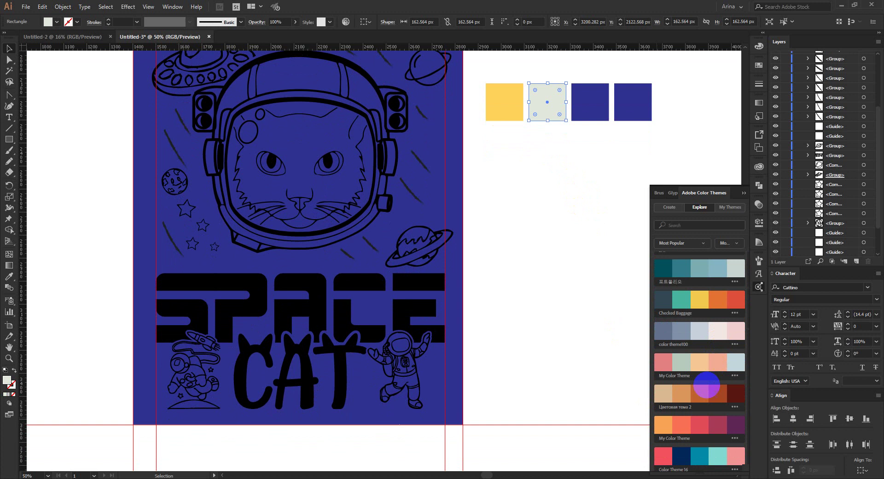
left_click(686, 358)
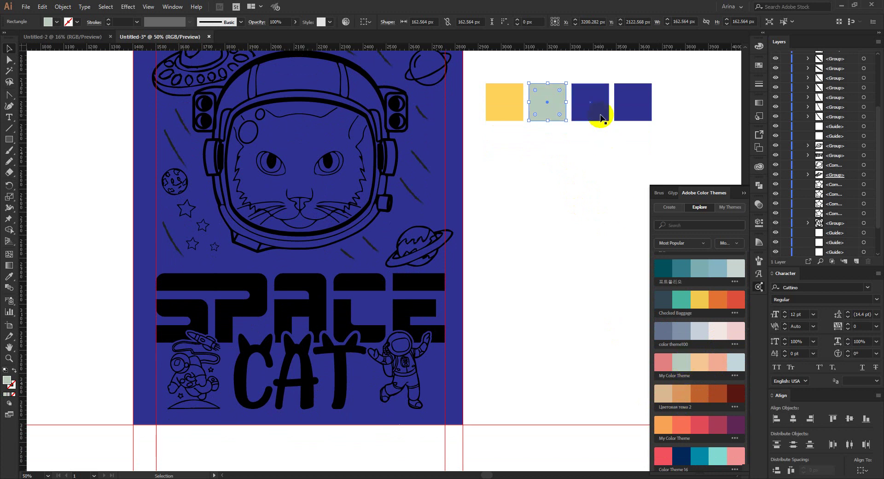
Step: Fill the third square with the red from Color Theme 16 and the fourth with the light teal from the Paleta logo em construção theme
left_click(600, 116)
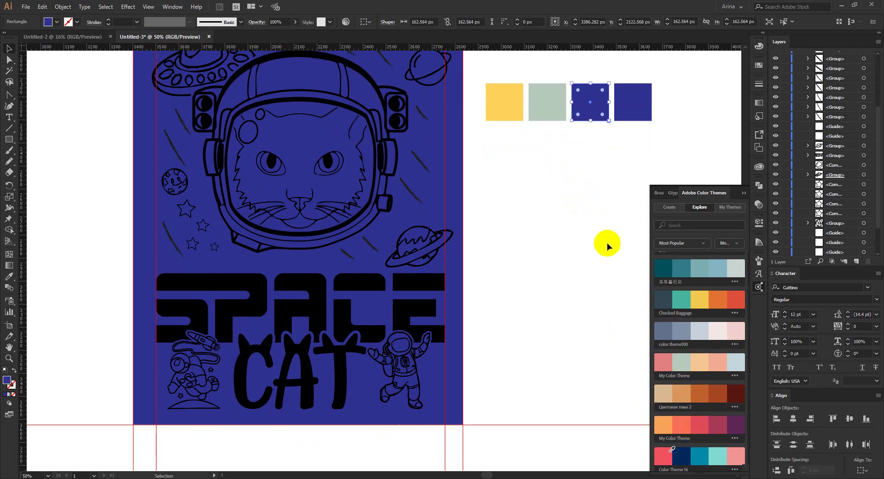
left_click(670, 451)
left_click(632, 119)
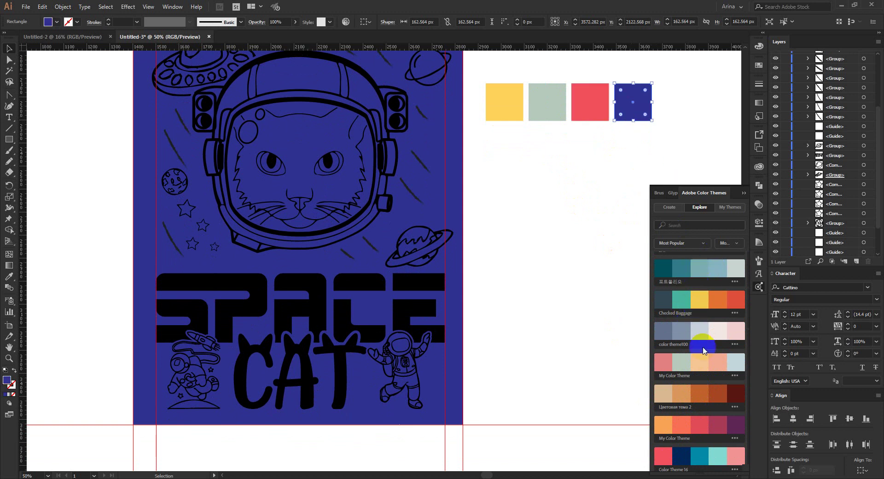
left_click(726, 268)
scroll(707, 364, "down", 5)
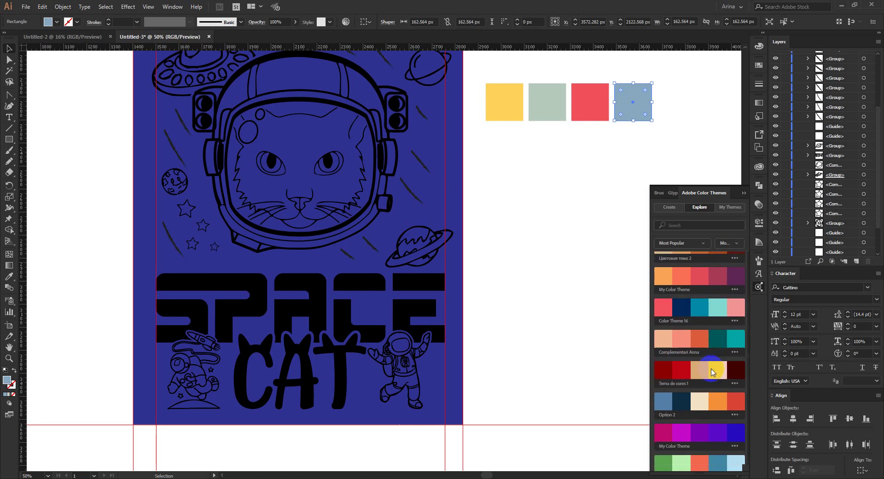
scroll(712, 372, "down", 1)
left_click(666, 360)
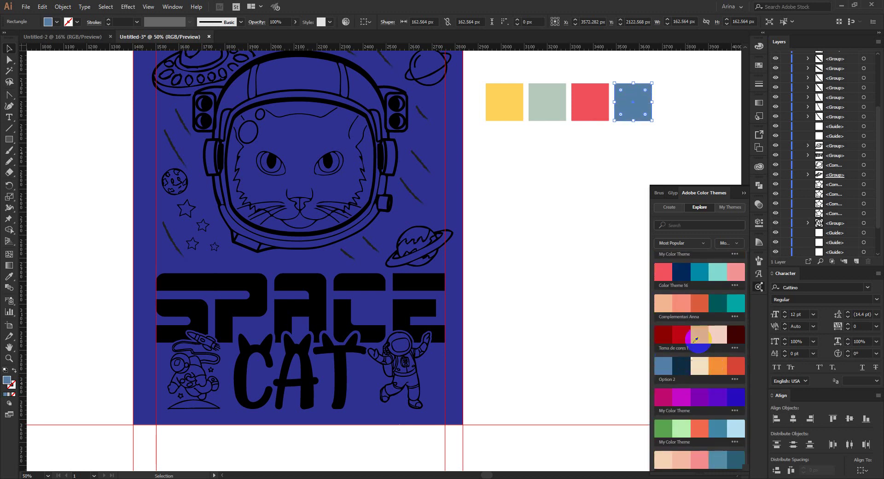
scroll(677, 369, "down", 3)
left_click(684, 384)
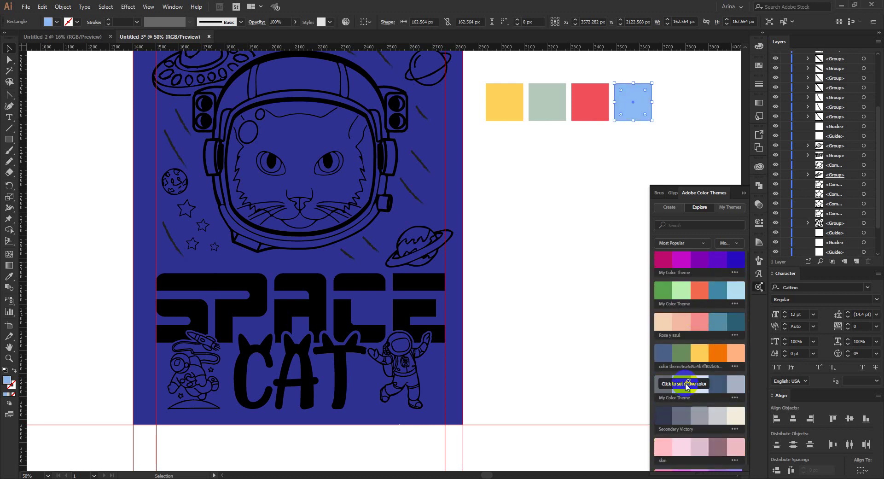
scroll(695, 373, "down", 4)
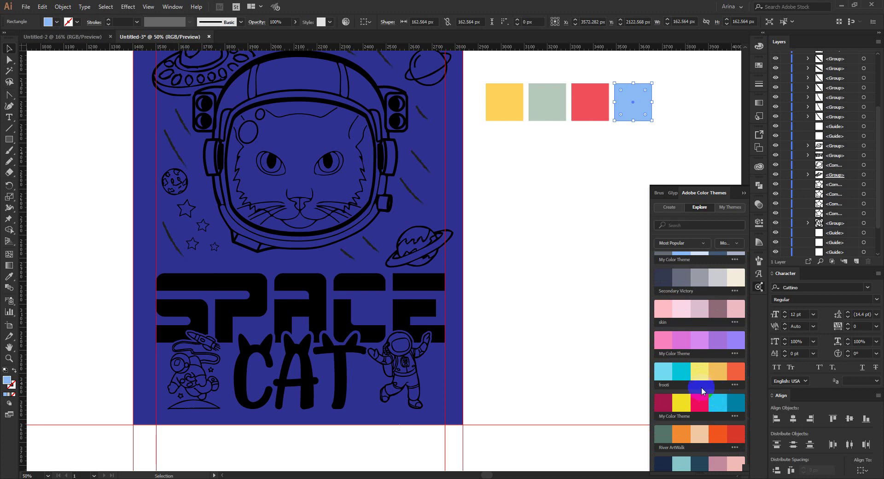
scroll(705, 382, "down", 3)
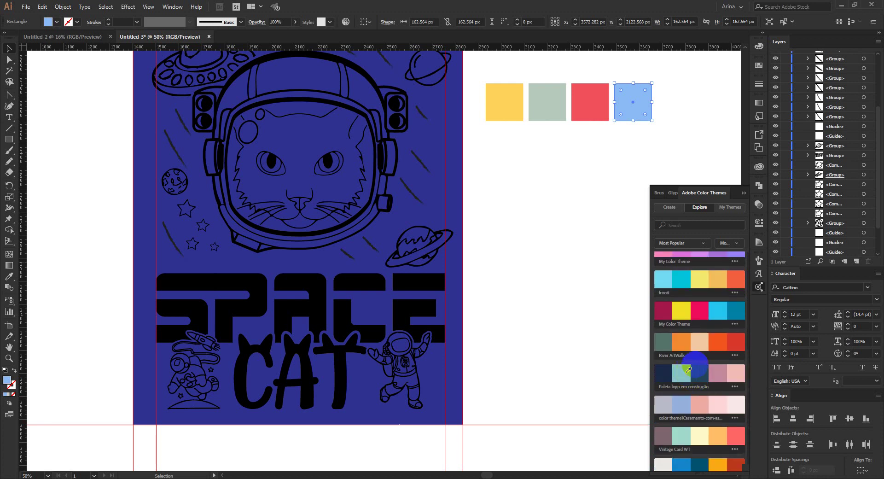
left_click(684, 381)
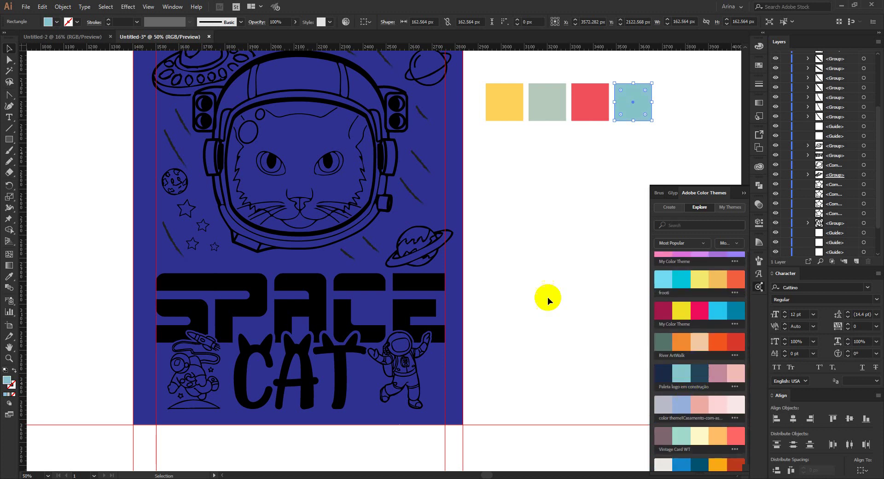
Step: Fill the second square with the cream from the Vintage Card WT theme, deselect it and close the color themes browser
left_click(550, 118)
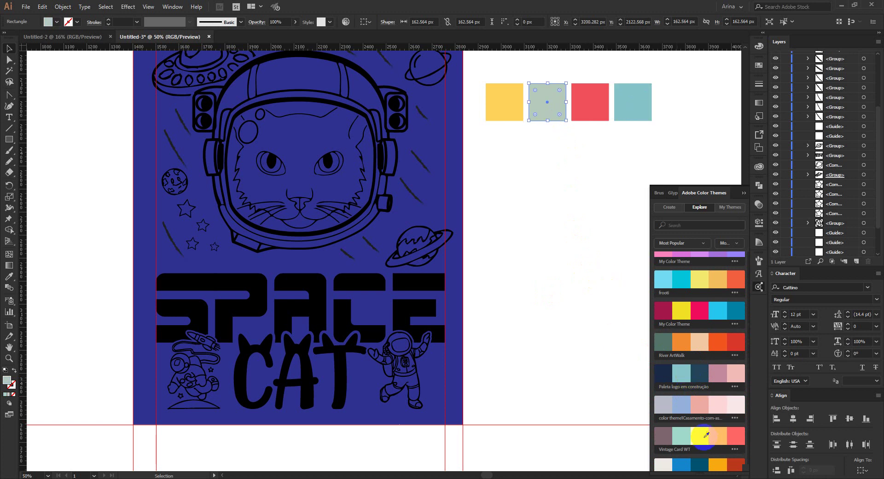
left_click(705, 435)
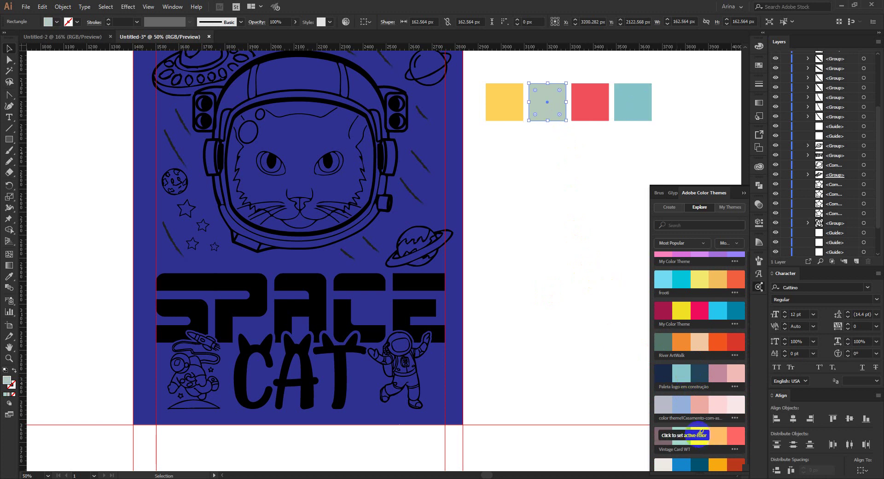
left_click(590, 203)
scroll(589, 203, "up", 3)
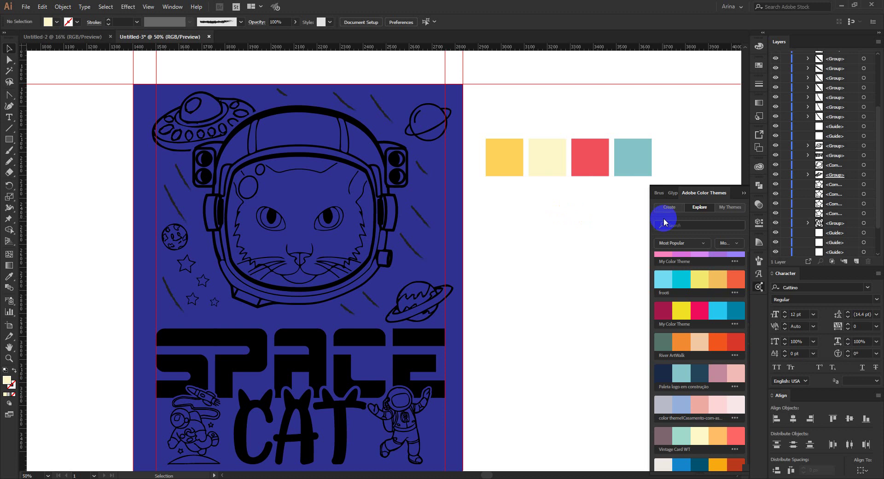
left_click(759, 286)
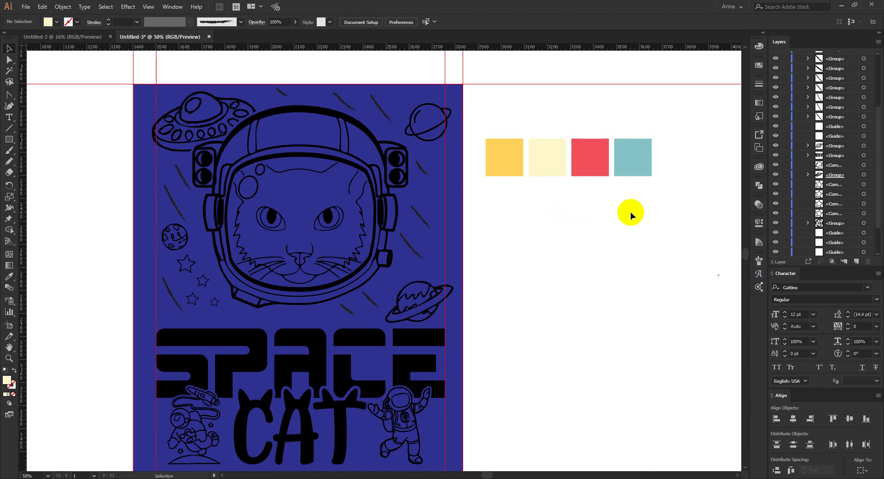
Step: Save the fill colors of the four palette squares as a new color group in the swatches
left_click_drag(669, 219, 501, 119)
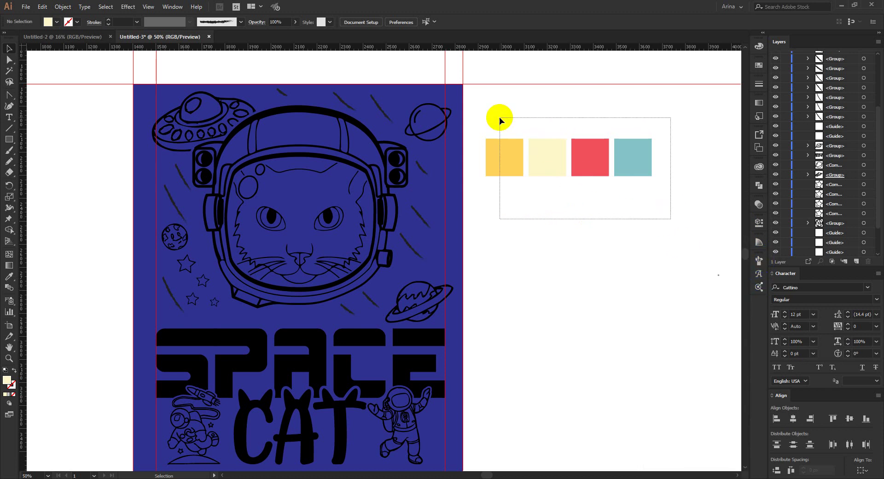
left_click(760, 66)
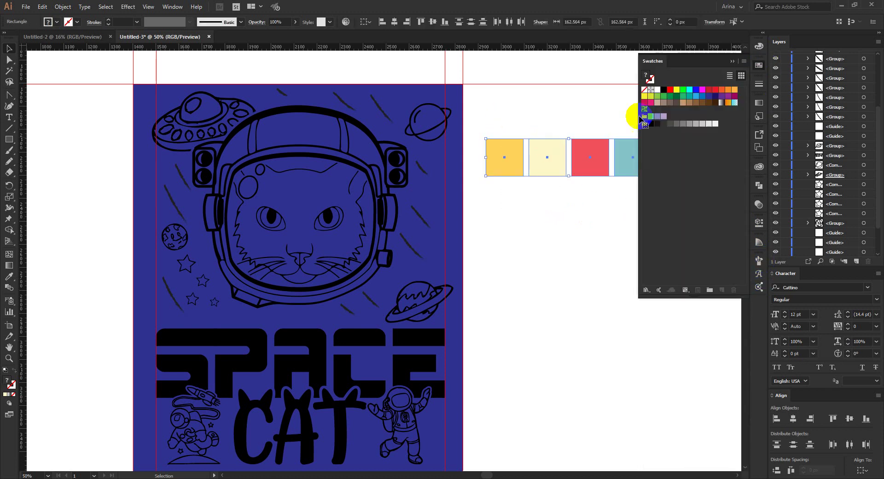
left_click(710, 291)
left_click(436, 275)
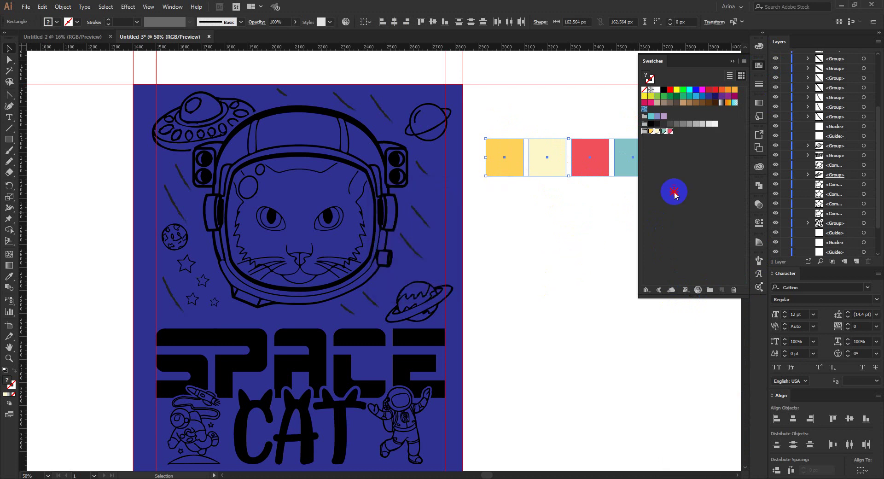
left_click(670, 138)
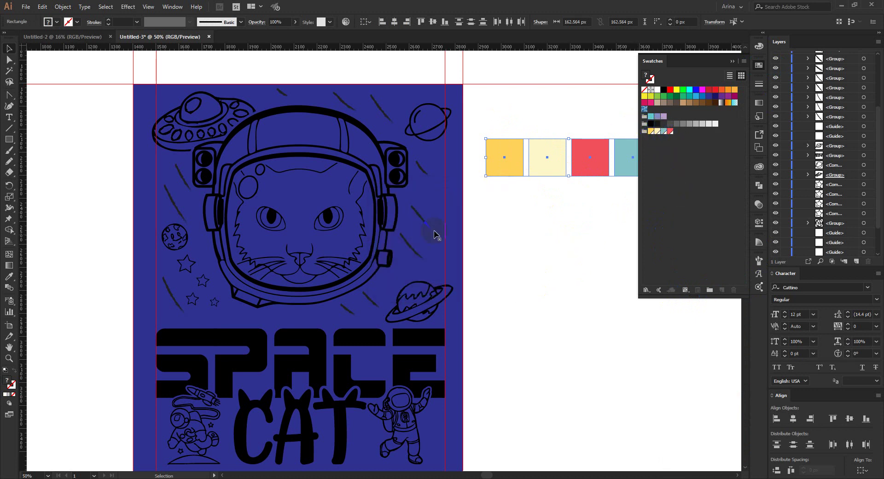
Step: Recolor all the slanted dashes around the helmet with the cream sampled from the second palette square
left_click_drag(436, 235, 274, 229)
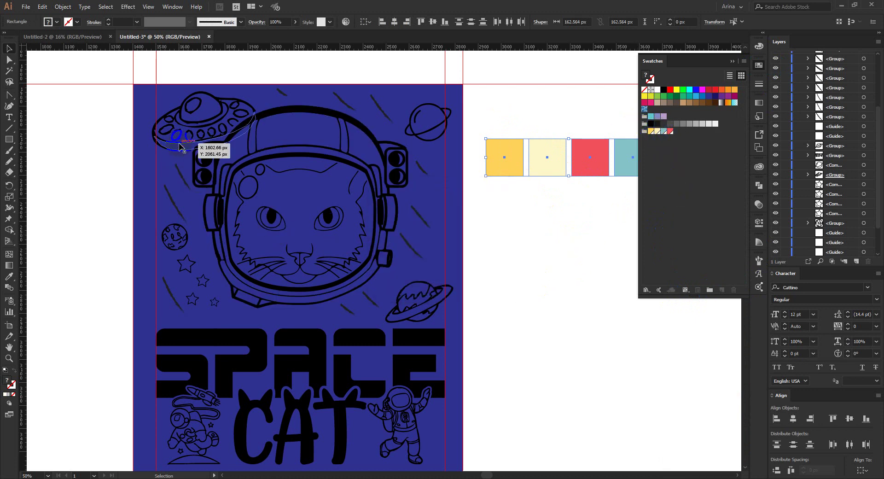
left_click(186, 182)
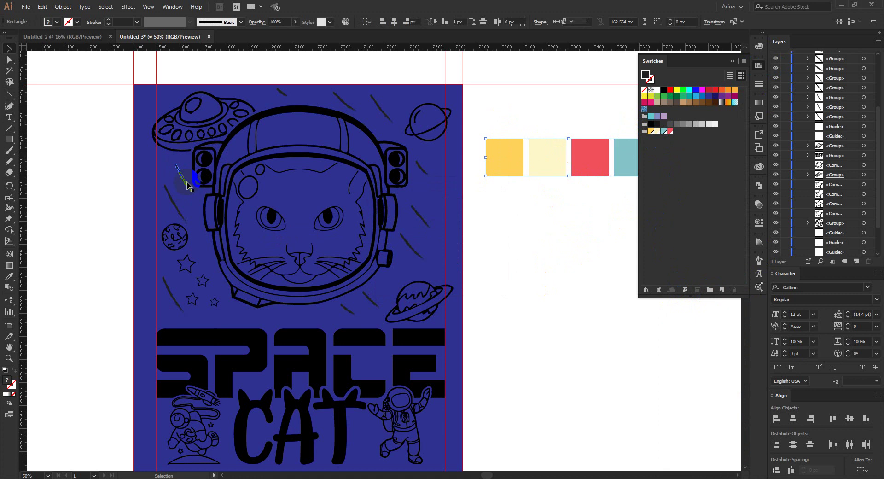
left_click(179, 207, "shift")
left_click(174, 297, "shift")
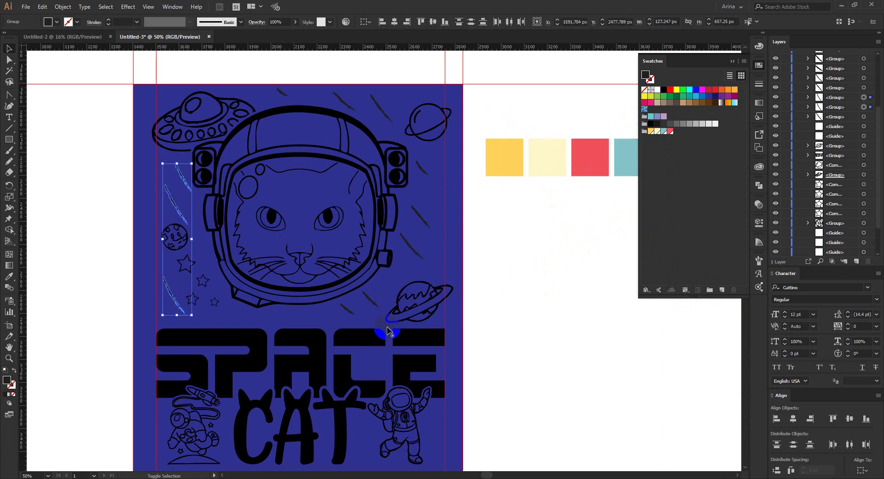
left_click(360, 308, "shift")
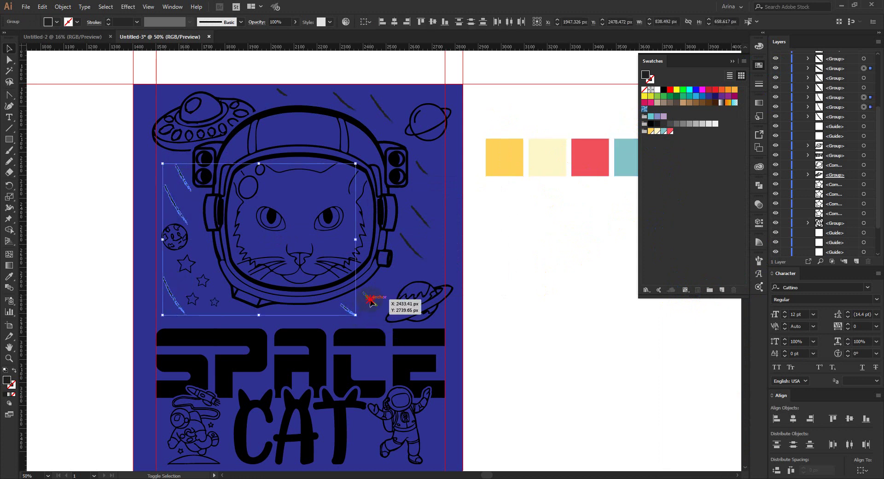
left_click(412, 250, "shift")
left_click(423, 224, "shift")
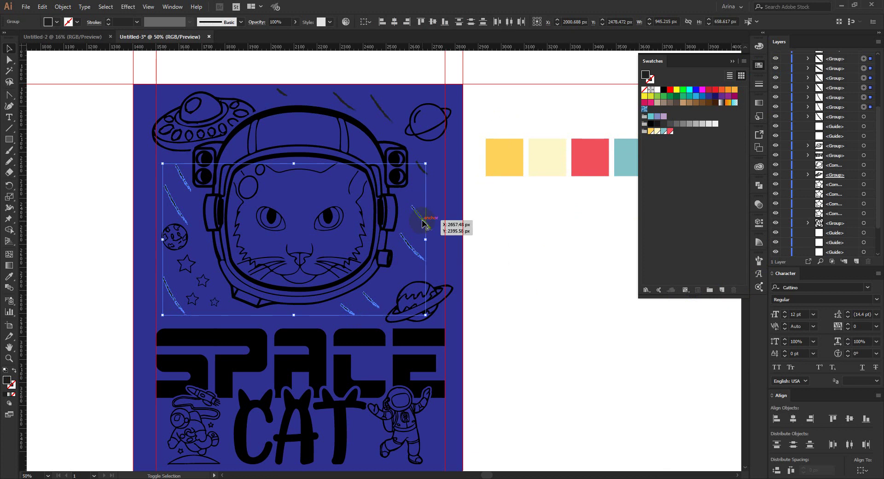
left_click(426, 171, "shift")
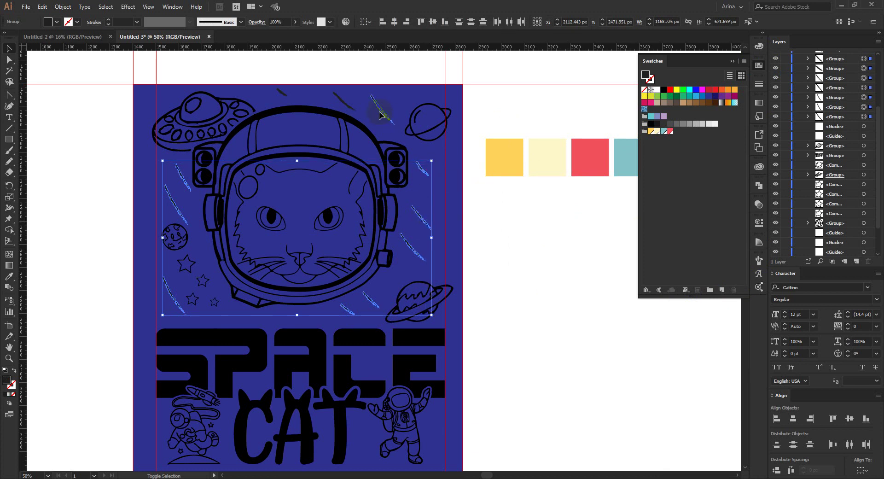
left_click(380, 115, "shift")
left_click(287, 95, "shift")
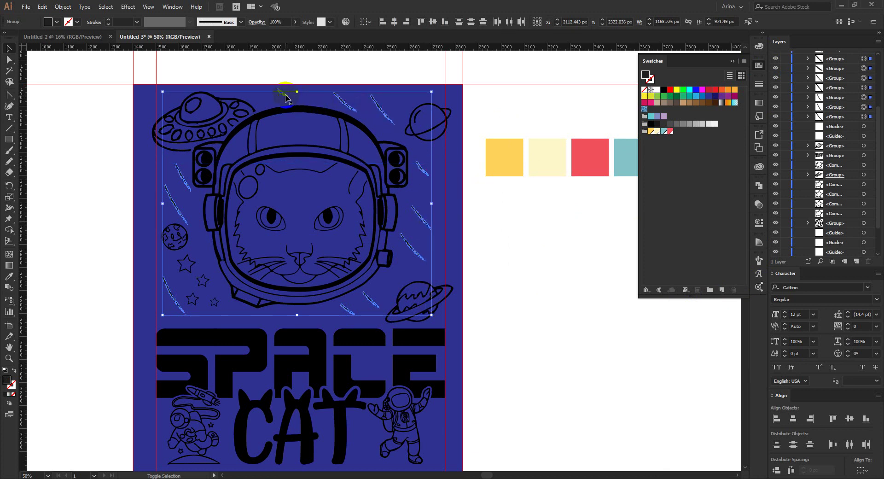
left_click(285, 94, "shift")
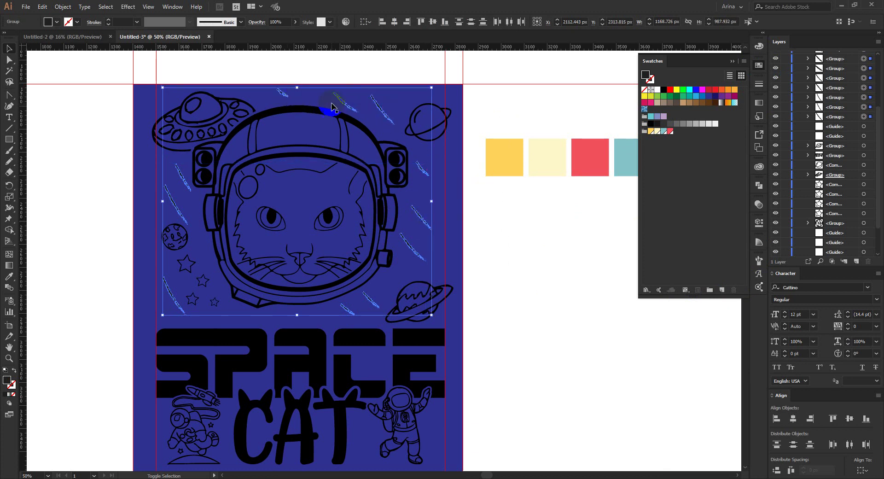
key("i")
left_click(549, 169)
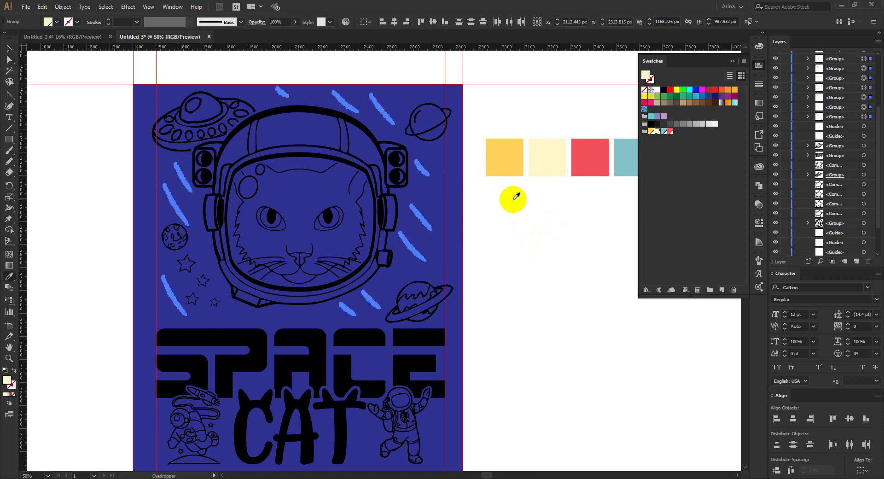
left_click(499, 206)
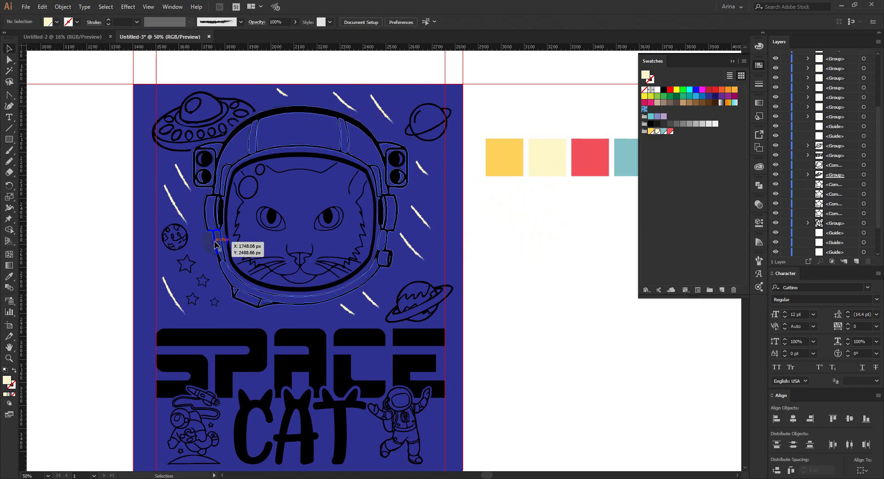
Step: Recolor the four small stars beside the helmet with the light teal sampled from the fourth palette square
left_click(193, 267)
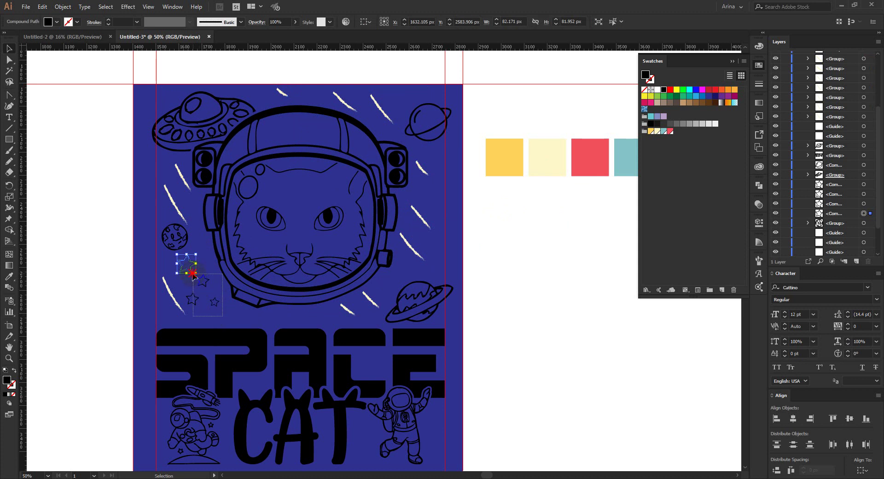
left_click_drag(192, 274, 177, 251)
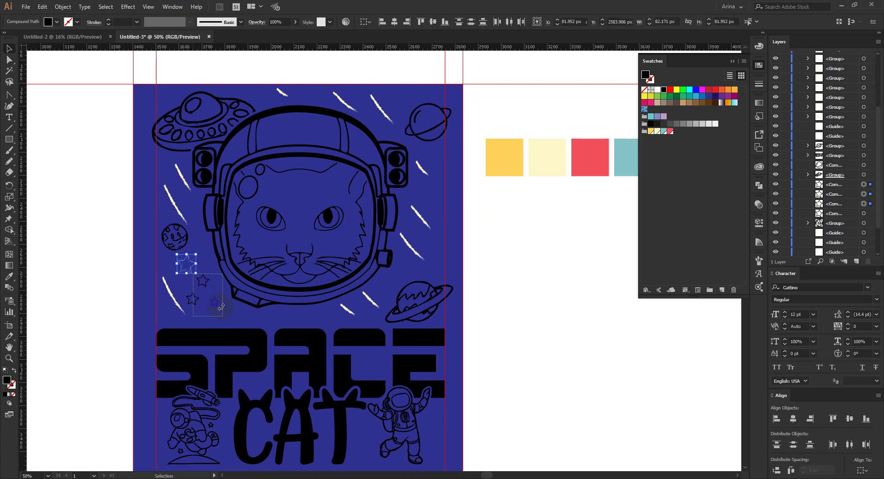
left_click(191, 267, "shift")
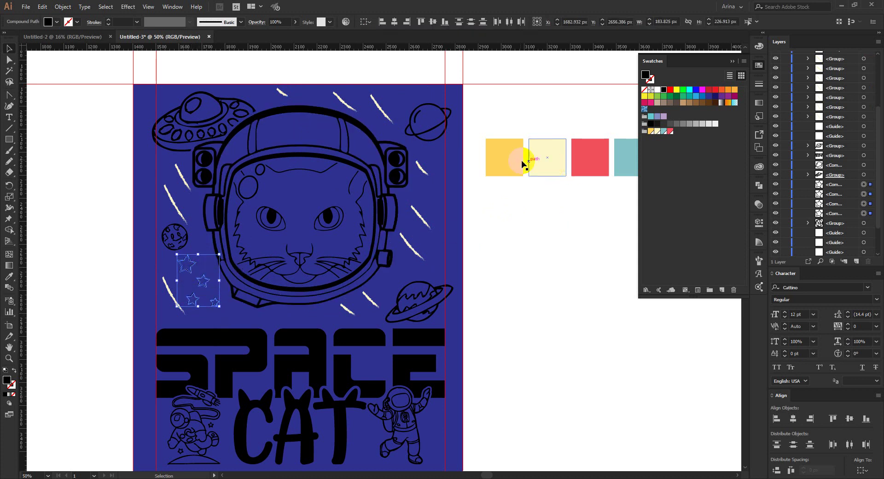
key("i")
left_click(621, 160)
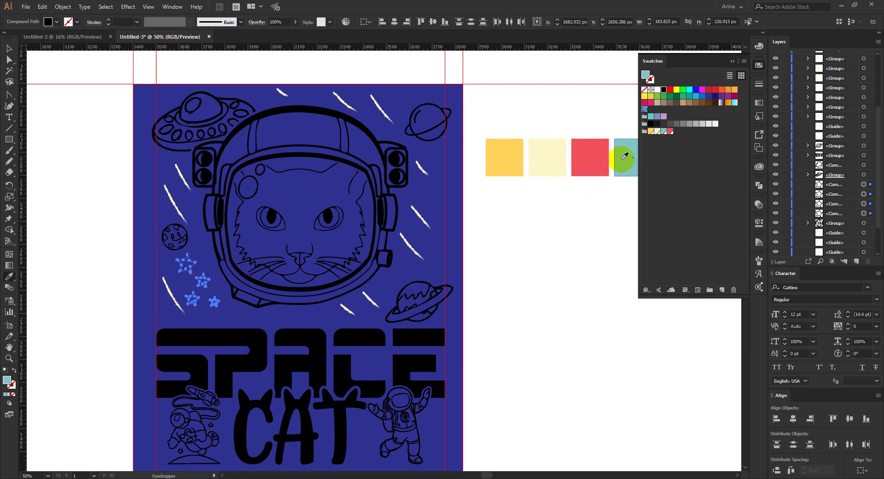
key("v")
left_click(232, 309)
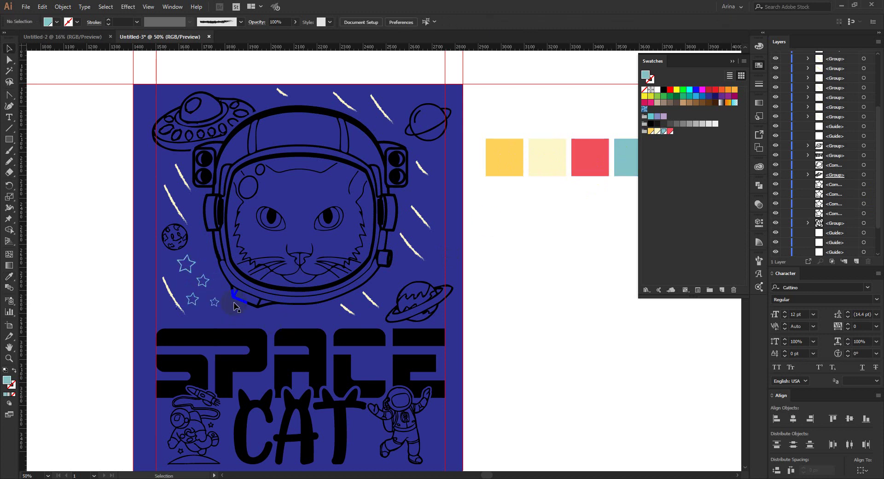
left_click(487, 288)
Step: Fill the body of the upper ringed planet with the palette yellow using Live Paint
left_click(423, 136)
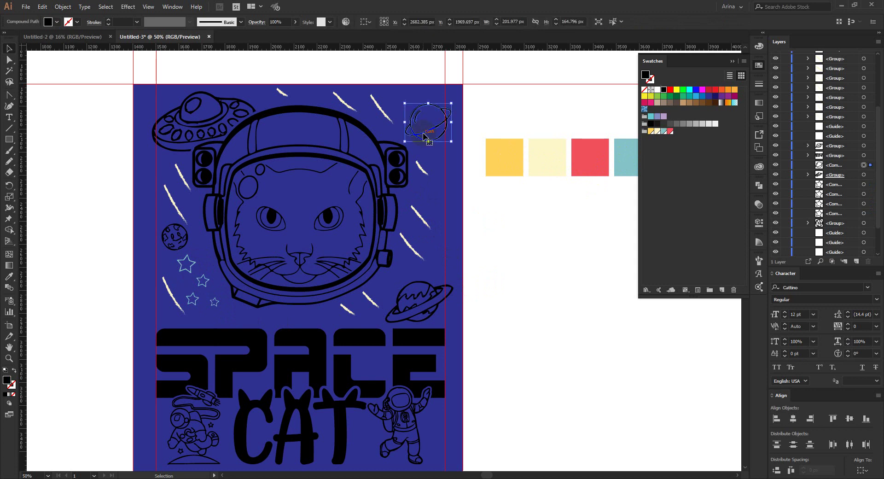
key("k")
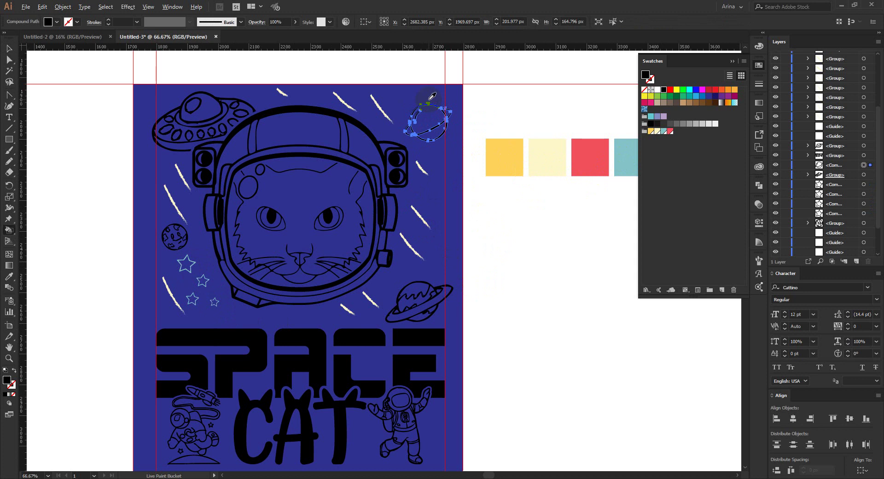
scroll(431, 95, "up", 1)
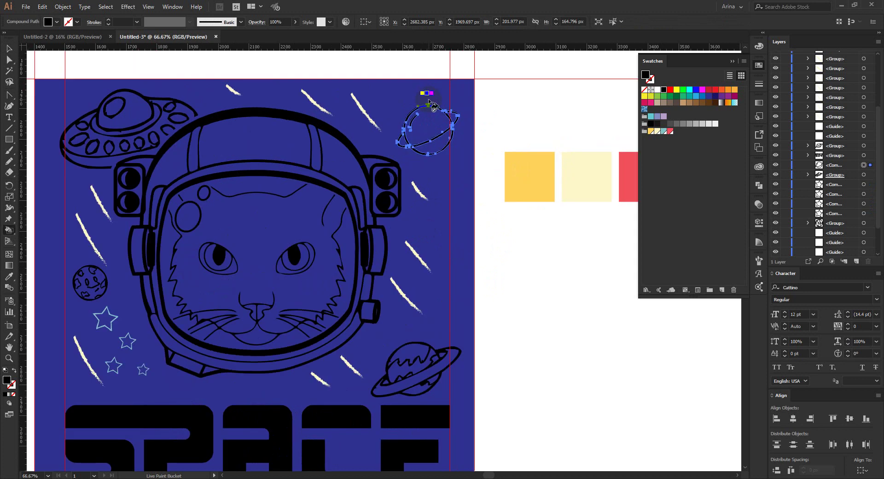
left_click(533, 177, "alt")
left_click(438, 146)
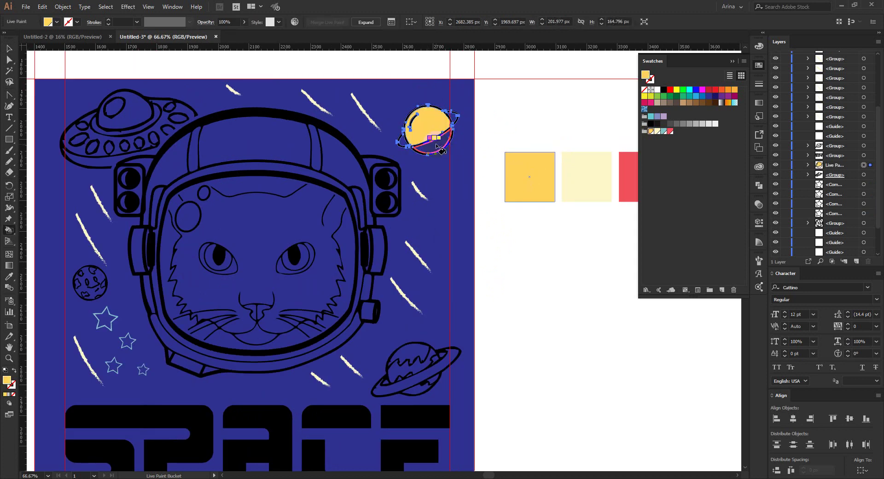
Step: Fill both ends of the upper planet's ring with the palette cream using Live Paint, and deselect the planet
scroll(441, 134, "up", 2)
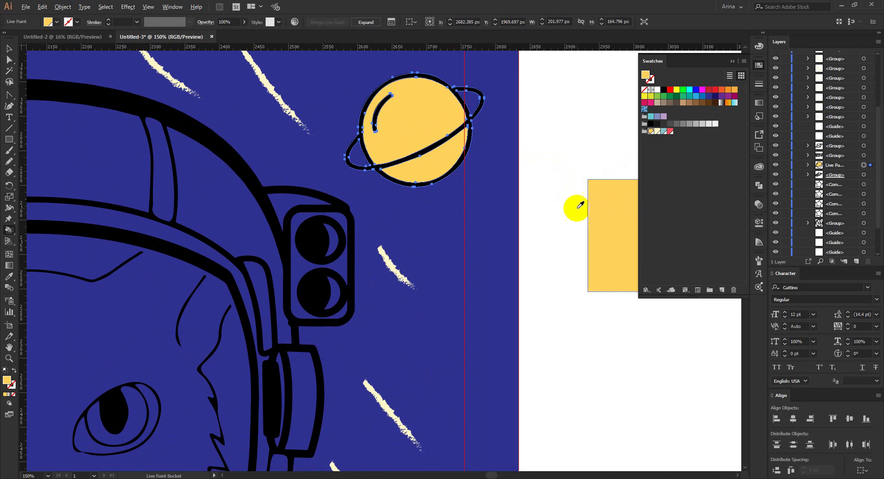
scroll(334, 197, "down", 1)
left_click(600, 213, "alt")
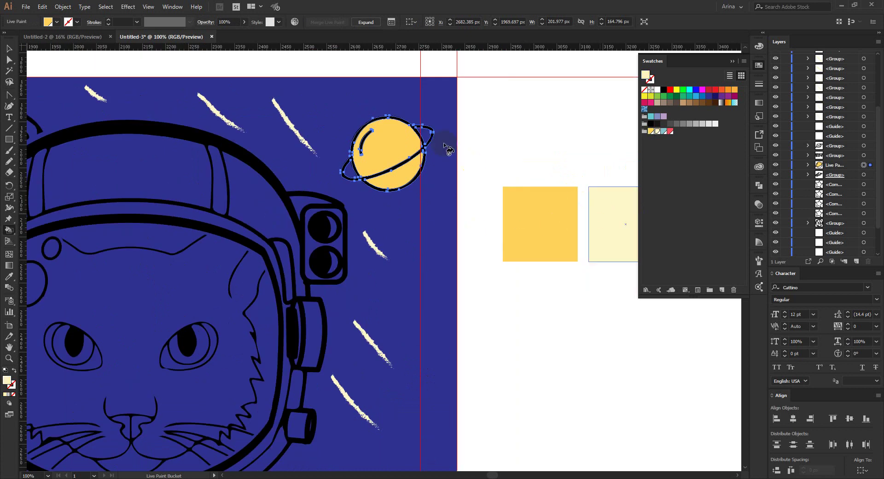
left_click(430, 135)
left_click(346, 169)
key("v")
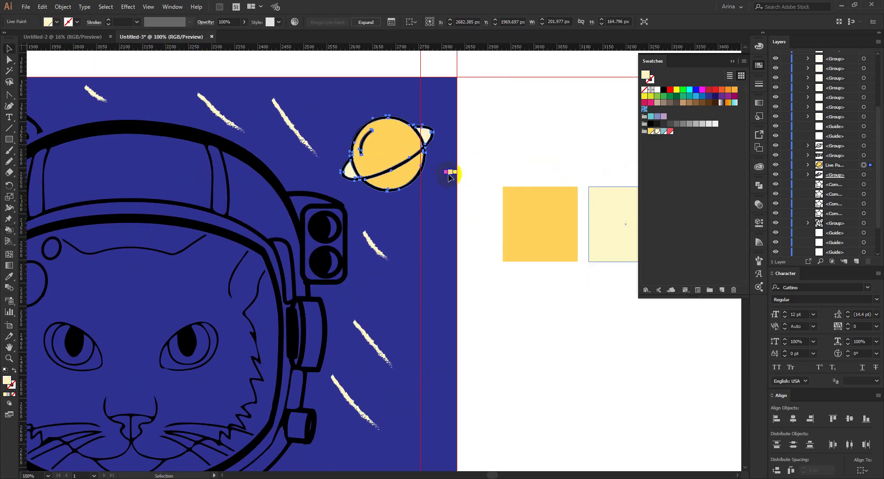
left_click(386, 133)
scroll(387, 130, "down", 2)
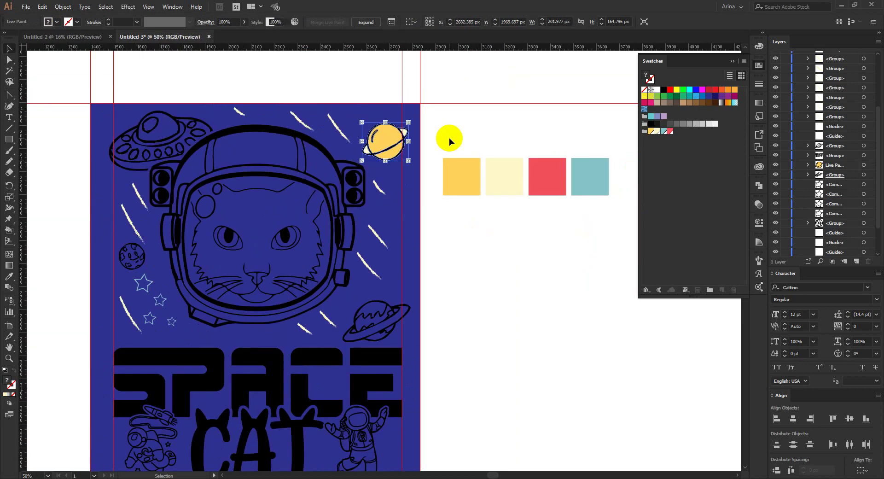
left_click(449, 140)
Step: Fill the top cap and bottom section of the lower ringed planet with the palette red using Live Paint
scroll(383, 332, "up", 2)
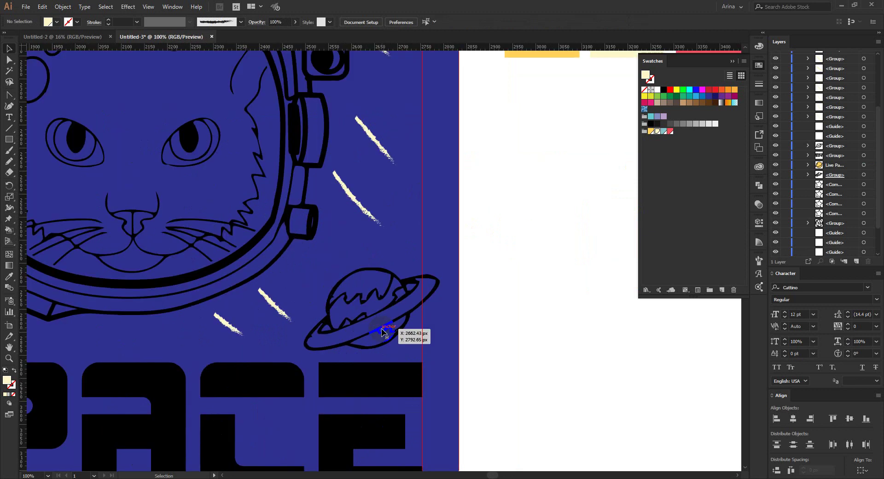
left_click_drag(382, 331, 264, 297)
left_click_drag(247, 300, 238, 303)
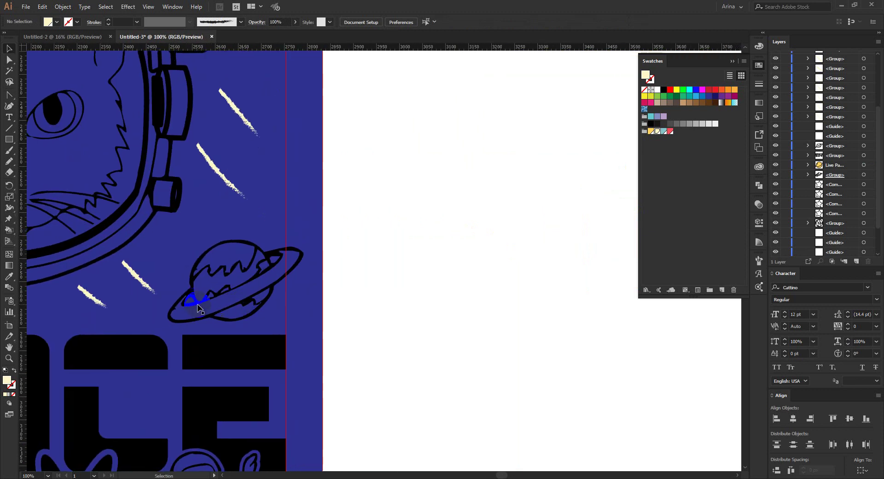
scroll(192, 306, "down", 1)
left_click(234, 300)
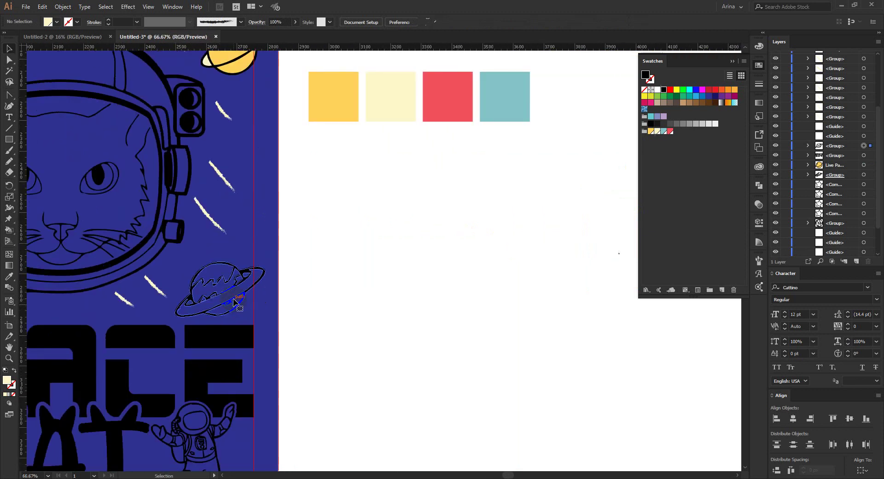
left_click(233, 302)
left_click(235, 302)
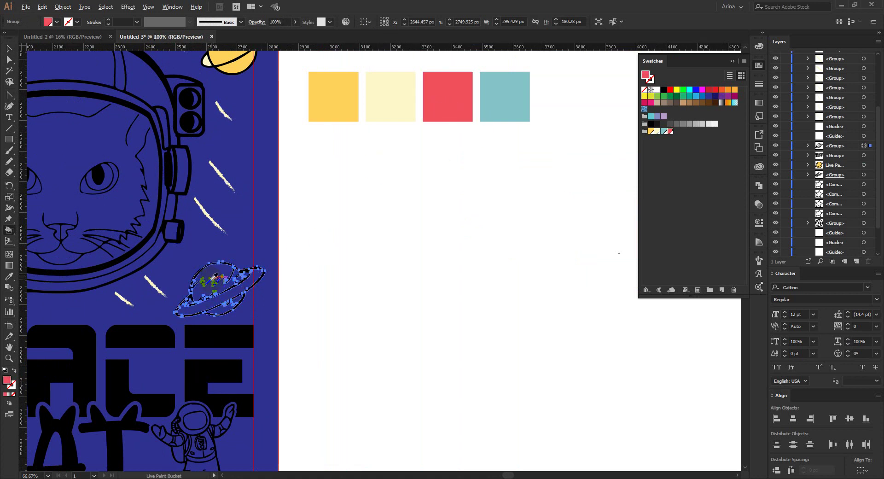
scroll(207, 276, "up", 1)
left_click(215, 268)
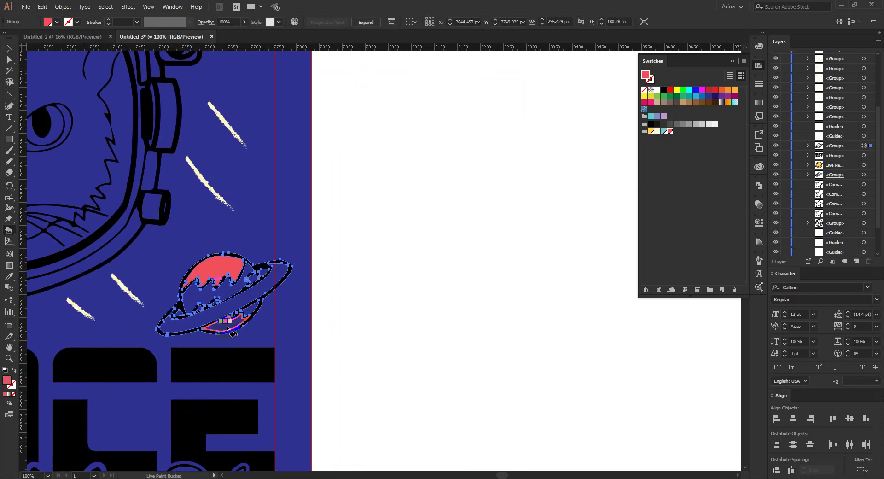
left_click(226, 325)
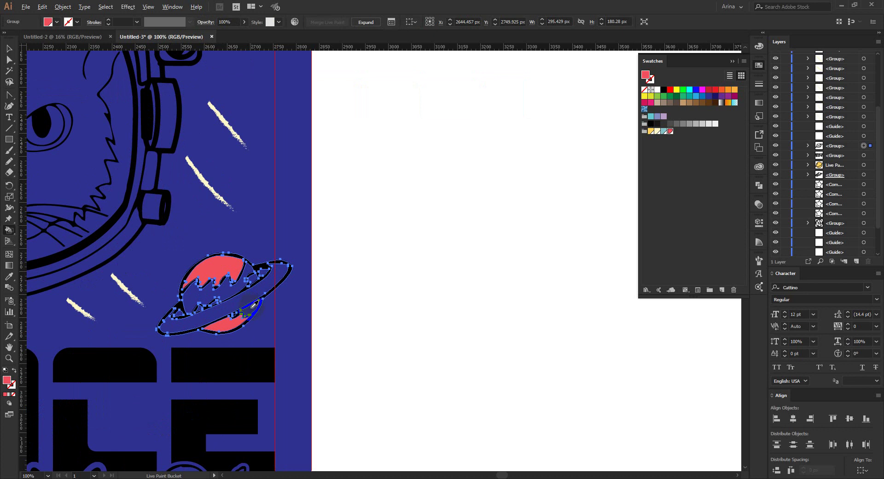
Step: Fill the small section below the ring at the lower planet's right edge with the same red
scroll(249, 302, "down", 1)
scroll(249, 308, "up", 2)
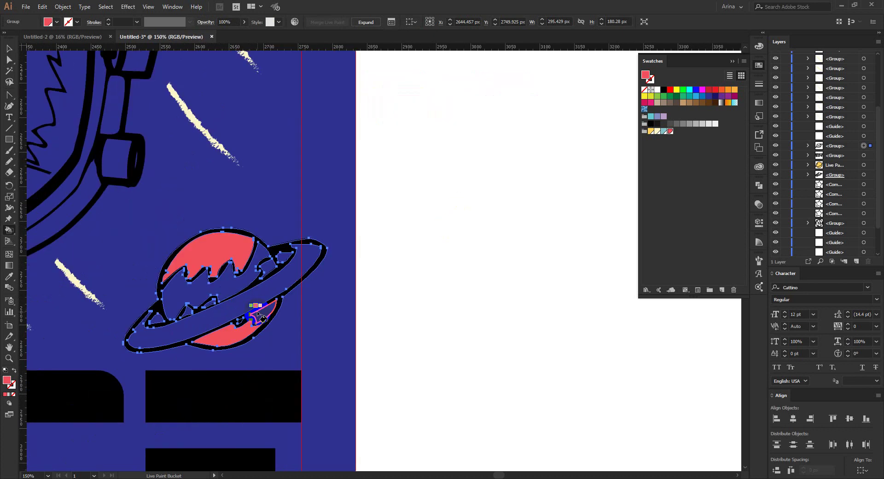
left_click(267, 320)
scroll(209, 282, "down", 1)
scroll(430, 186, "up", 1)
scroll(370, 251, "down", 1)
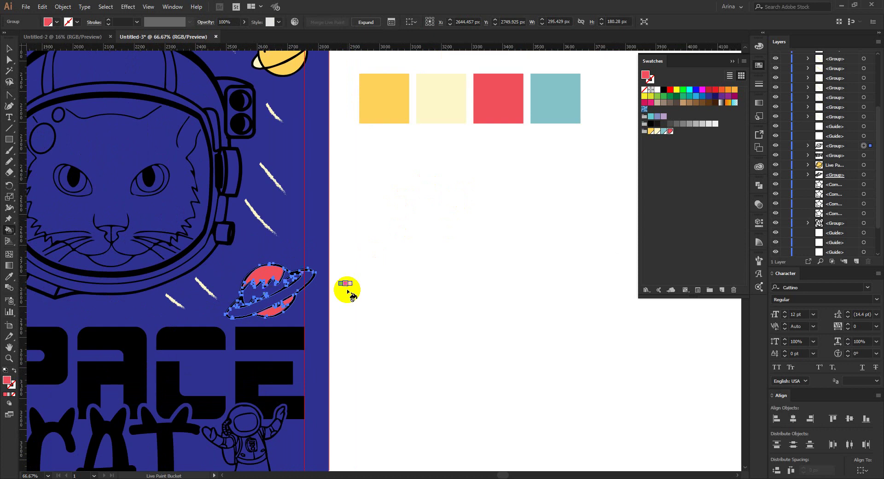
Step: Fill the lower ringed planet's middle band with the palette teal and its ring with the palette cream using Live Paint
left_click(544, 103, "alt")
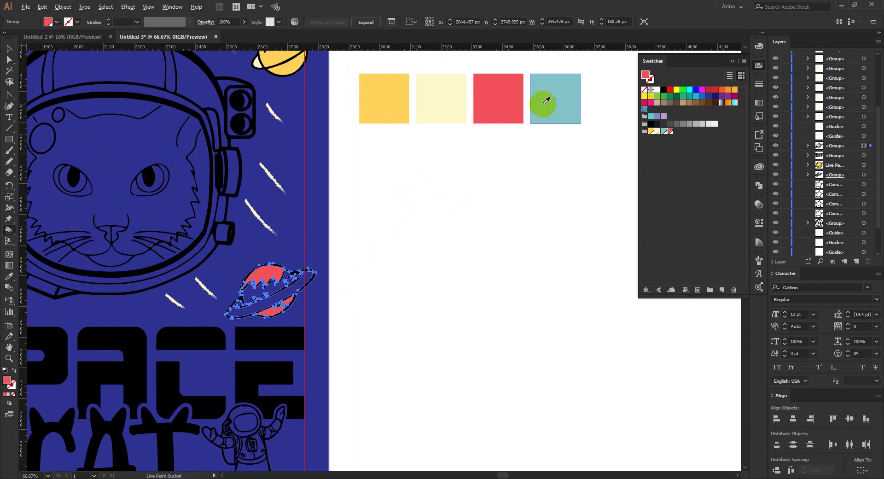
left_click(249, 294)
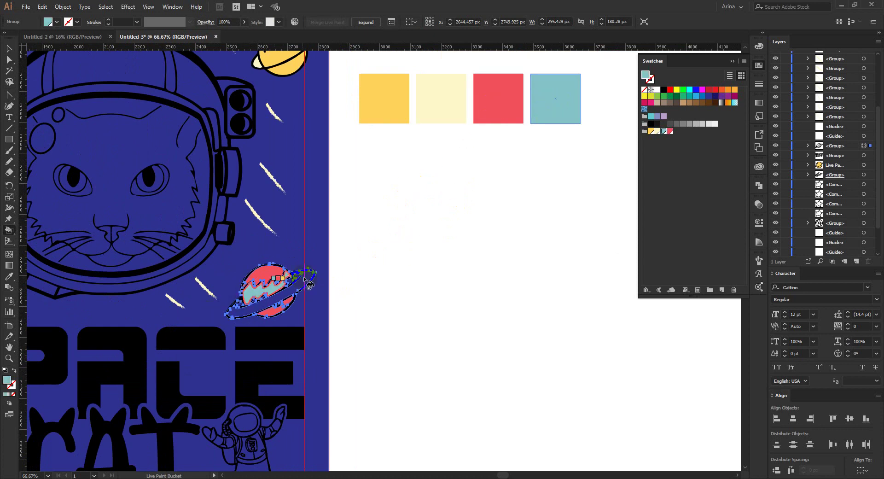
left_click(438, 103, "alt")
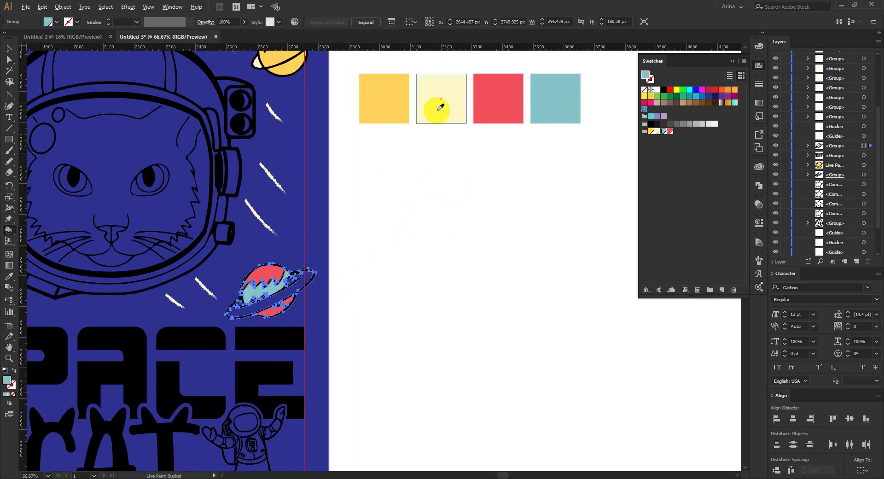
left_click(263, 309)
key("ctrl+minus")
key("v")
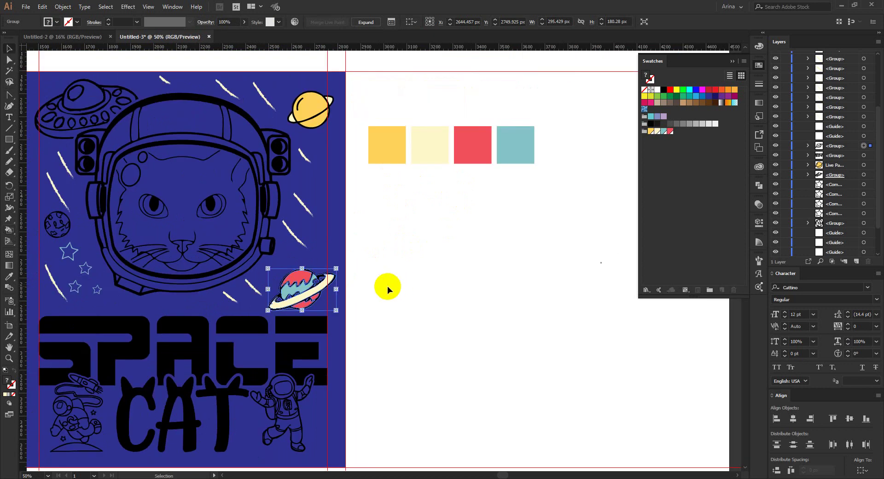
left_click(387, 287)
Step: Fill the leftover small sections between the lower planet's middle band and its ring with the planet's teal using Live Paint
scroll(148, 300, "up", 1)
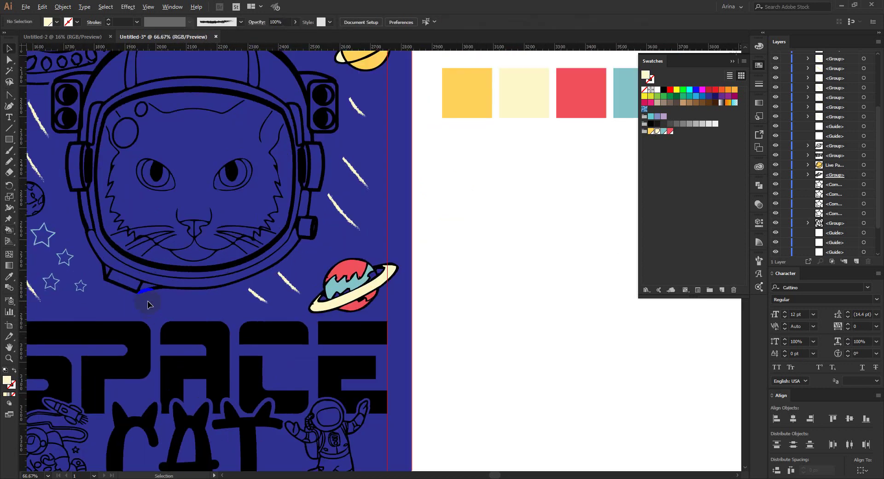
scroll(362, 276, "up", 2)
left_click(362, 276)
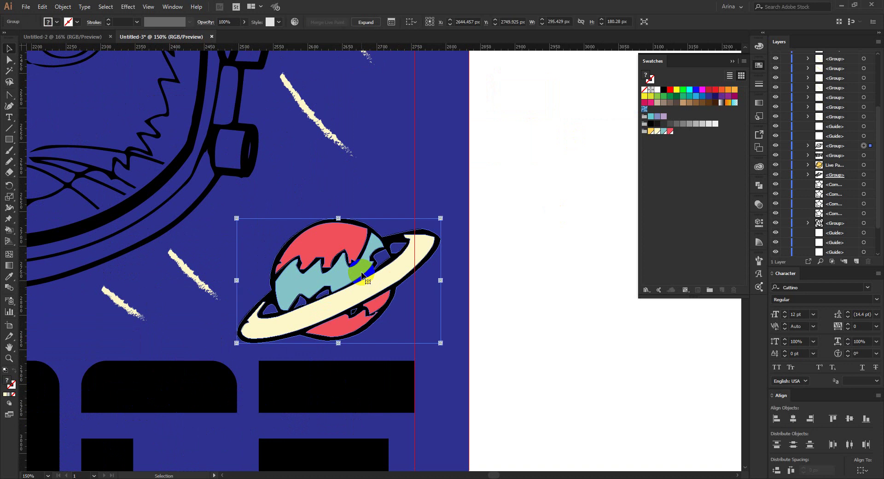
key("k")
left_click(341, 275, "alt")
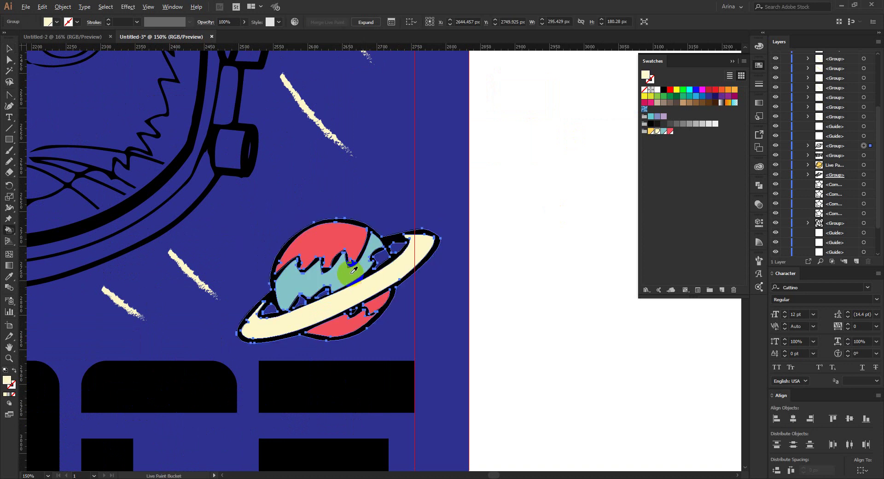
left_click(382, 256)
left_click(300, 301)
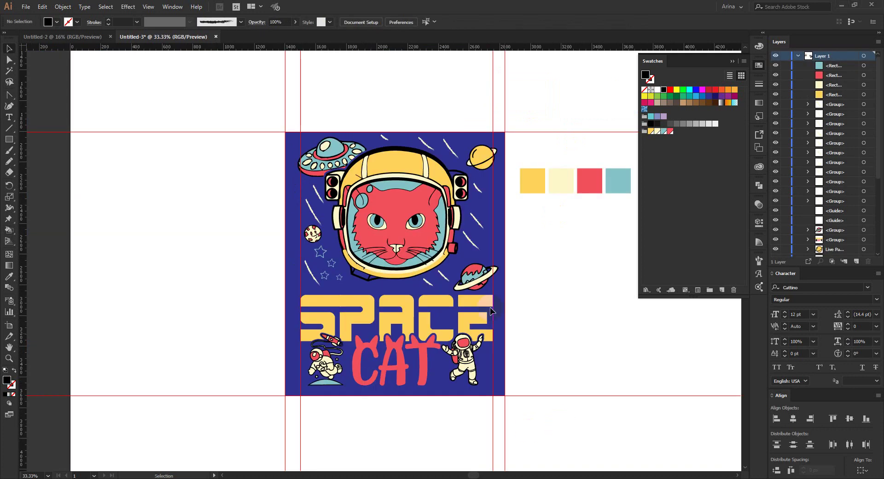
Step: Change the poster's background rectangle fill to black and deselect it
scroll(433, 243, "up", 1)
scroll(815, 237, "down", 5)
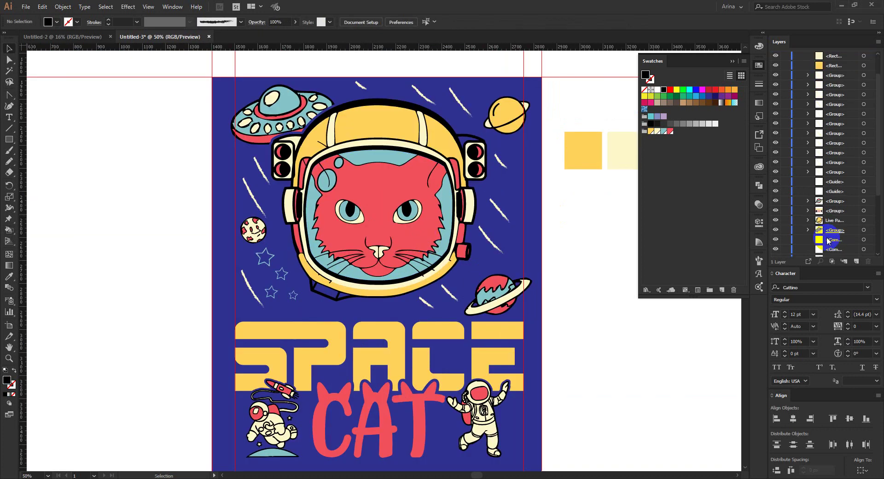
left_click(785, 252)
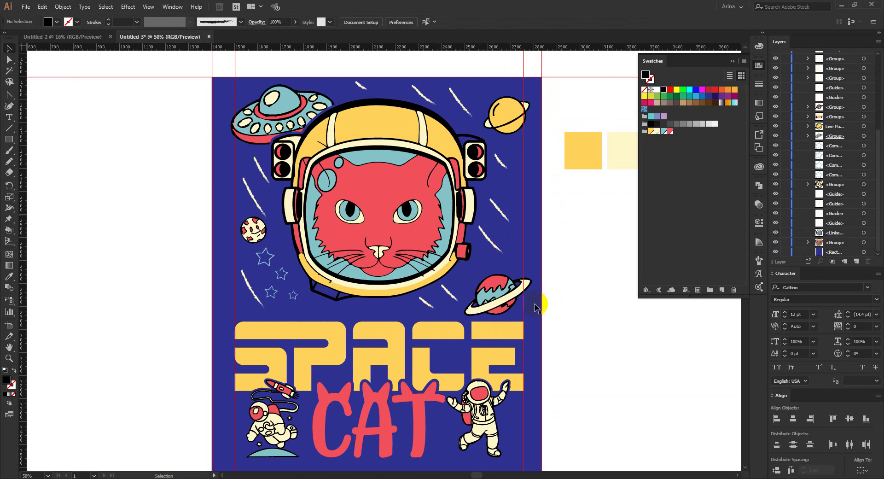
left_click(392, 147)
left_click(55, 23)
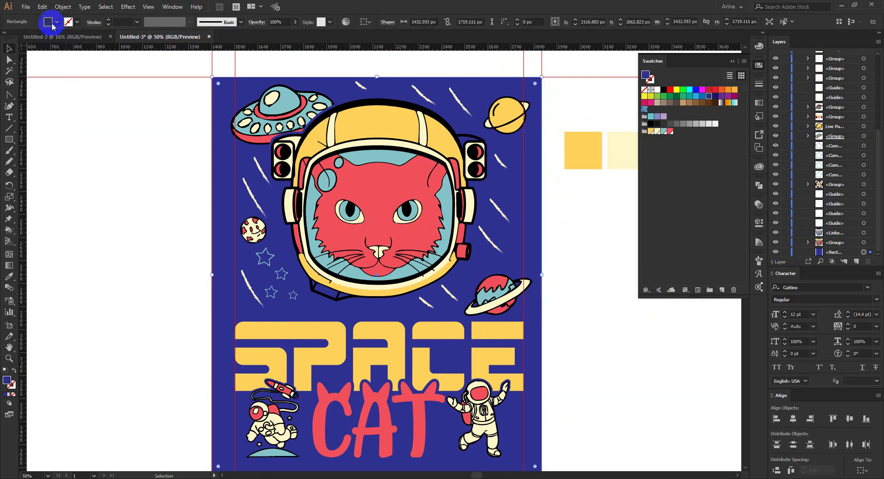
left_click(26, 38)
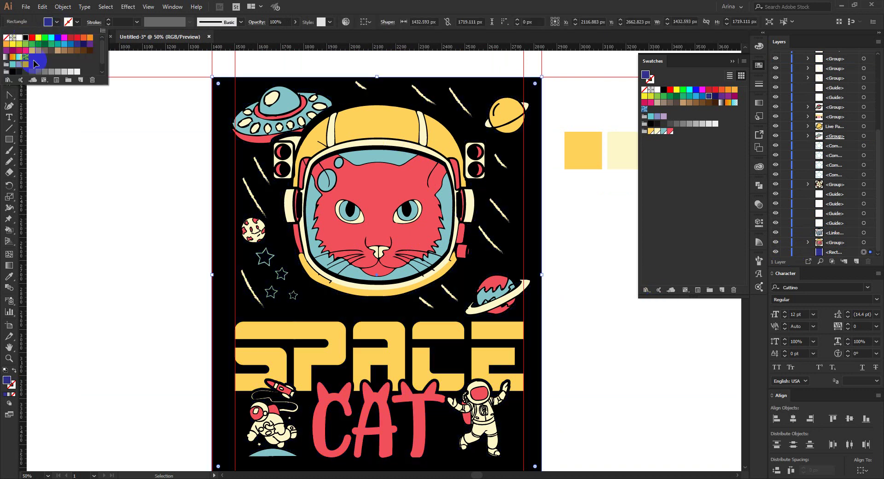
key("Escape")
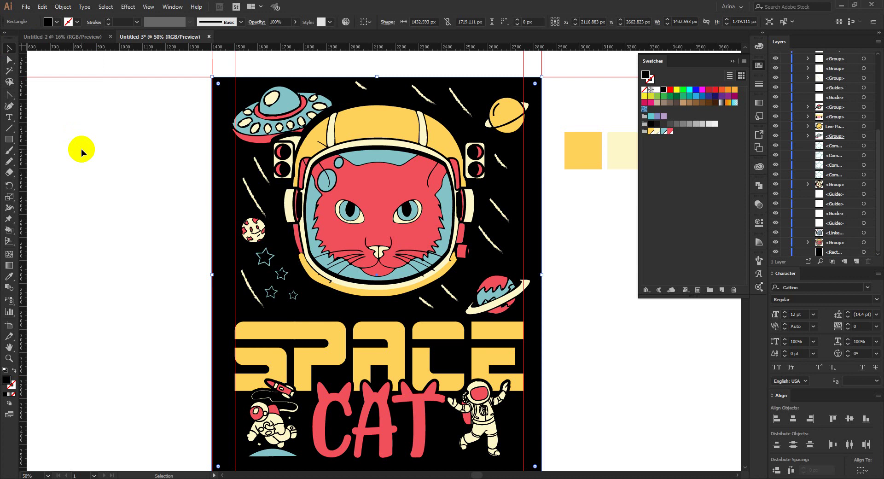
left_click(104, 168)
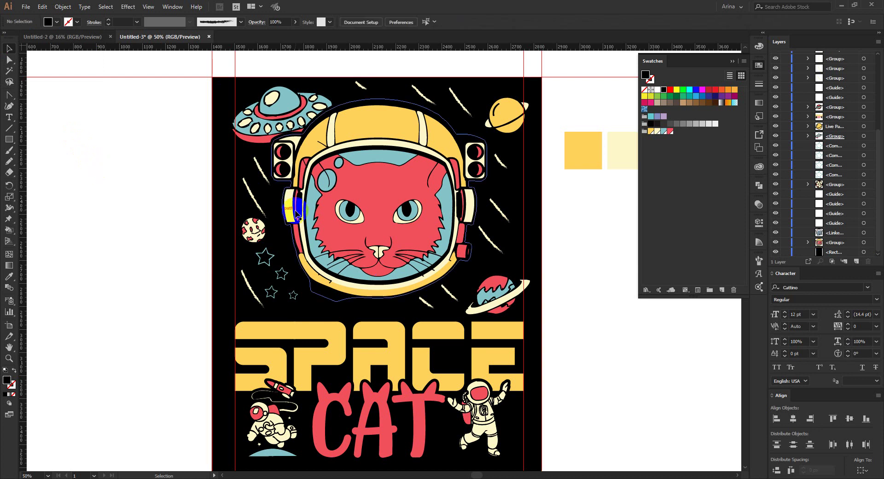
Step: Examine the helmet outline, the cat and the surrounding doodles against the black background
scroll(392, 225, "down", 1)
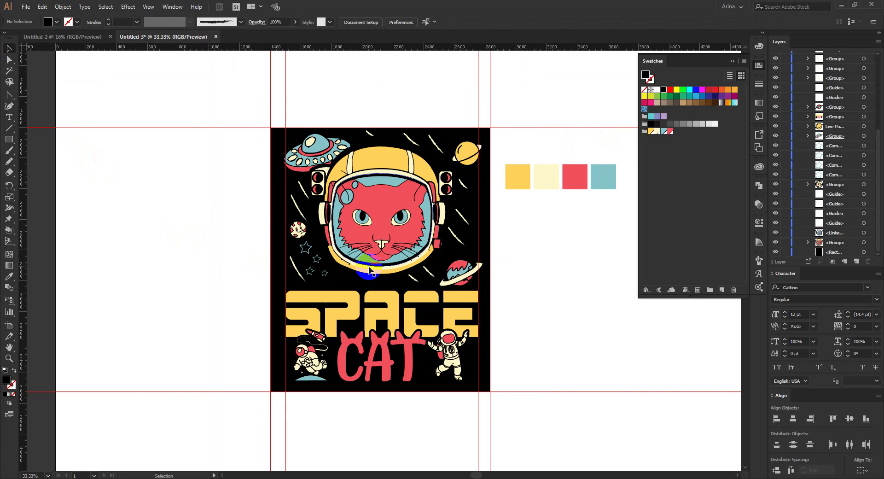
scroll(313, 257, "up", 1)
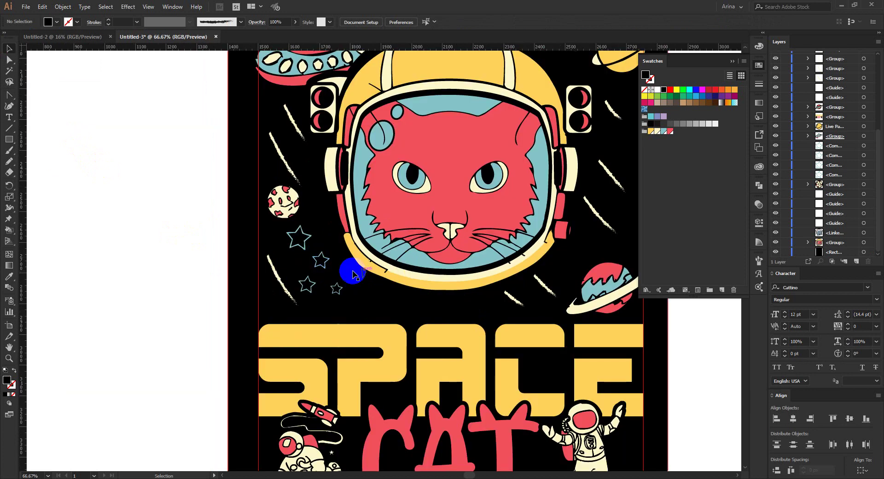
scroll(346, 272, "down", 1)
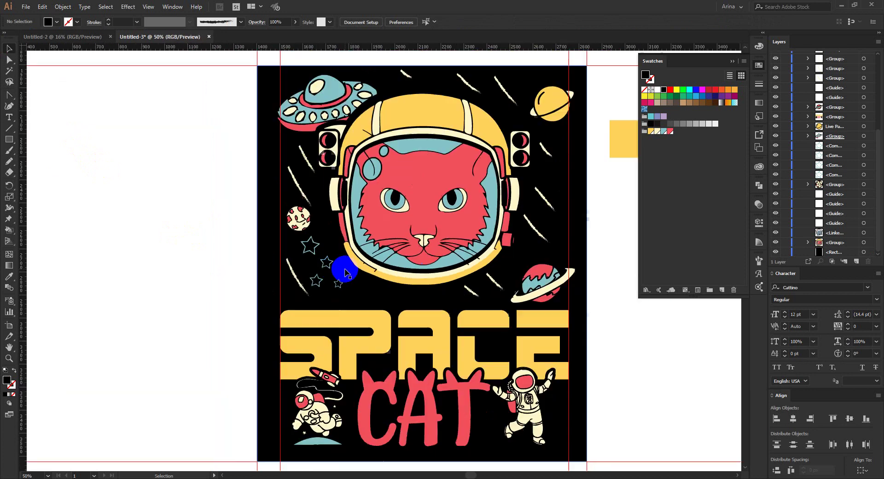
scroll(431, 207, "up", 1)
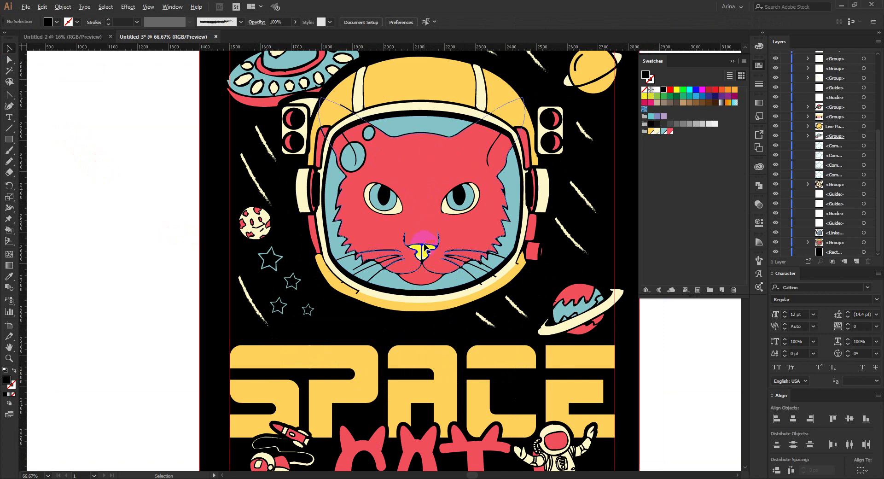
scroll(425, 248, "up", 1)
scroll(424, 247, "up", 1)
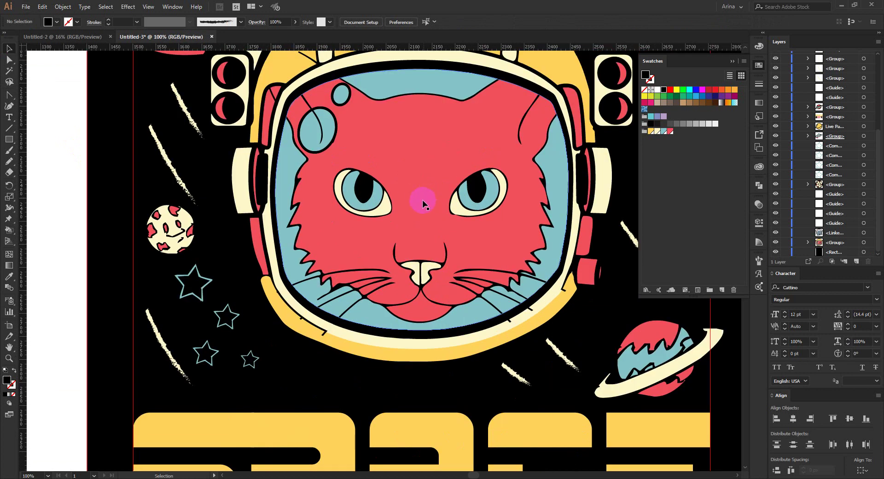
scroll(420, 241, "up", 2)
scroll(417, 248, "up", 1)
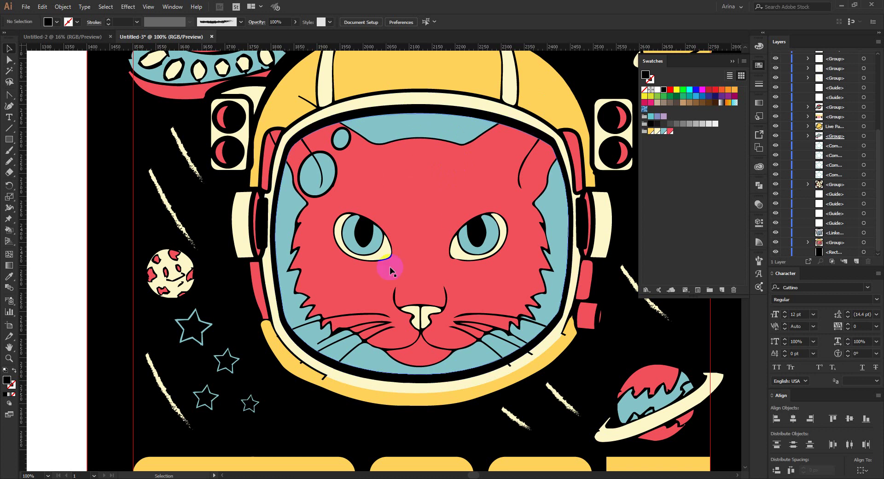
Step: Fill the insides of the four star outlines beside the helmet with the palette teal using Shape Builder, and deselect them
left_click_drag(229, 373, 230, 375)
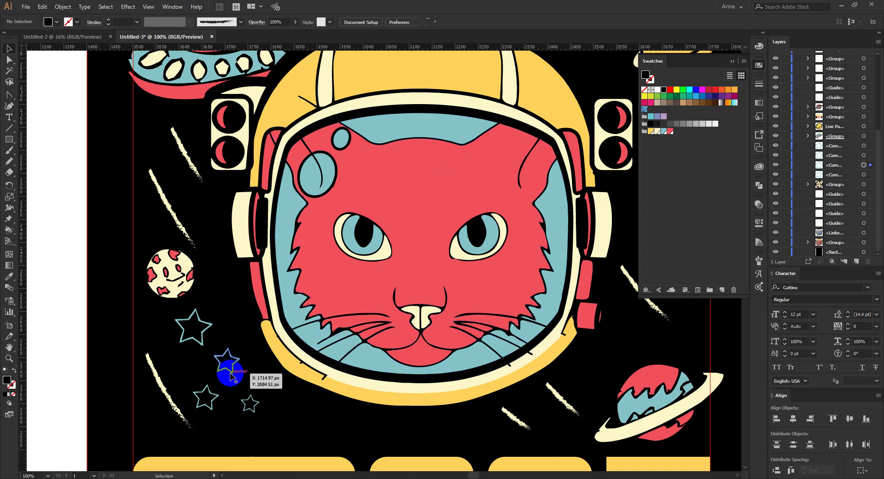
left_click(203, 343, "shift")
left_click(254, 400, "shift")
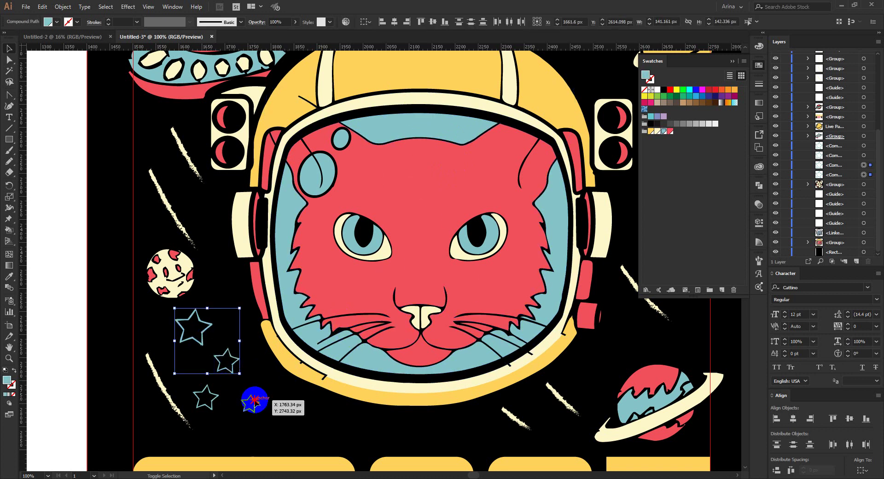
left_click(209, 398, "shift")
key("shift+m")
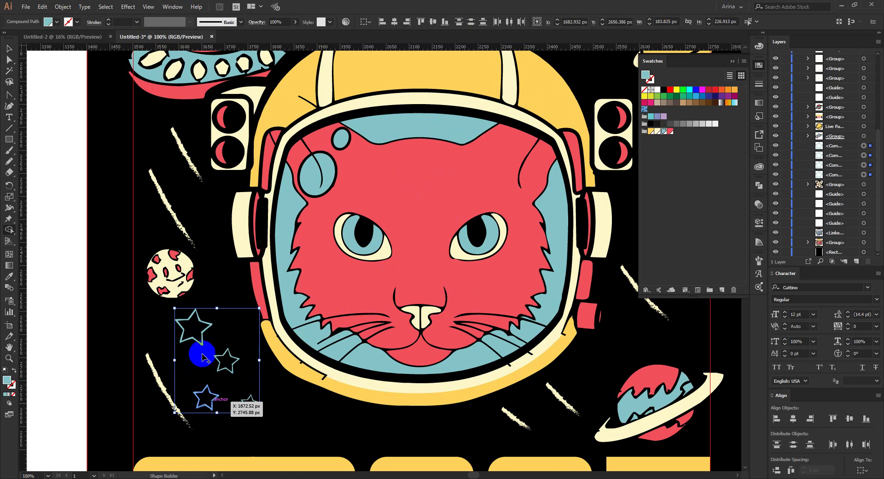
left_click(194, 328)
left_click(227, 362)
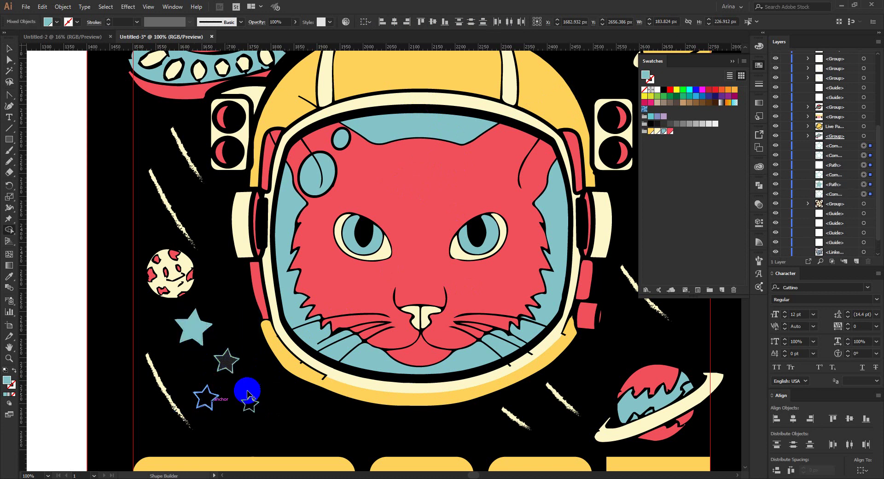
left_click(250, 403)
left_click(206, 399)
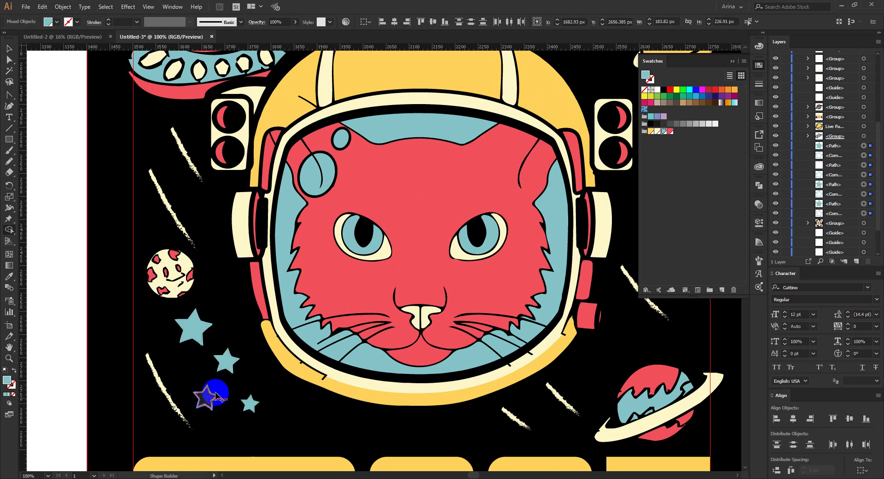
key("v")
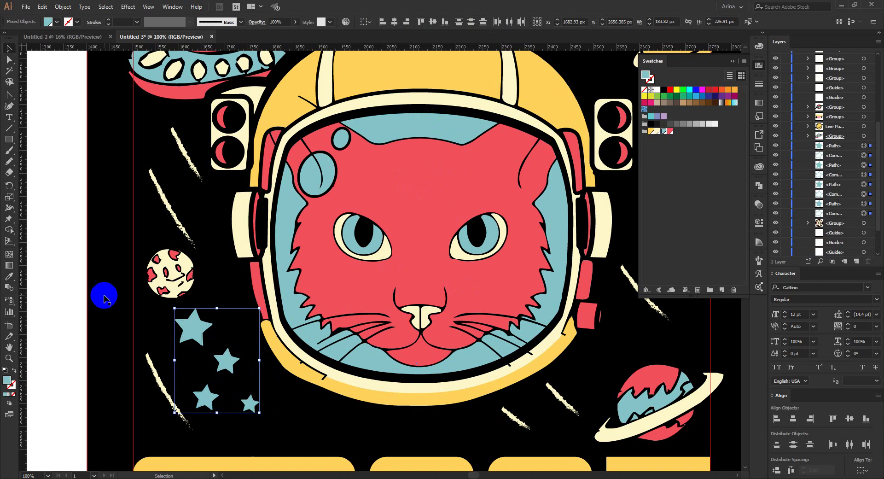
left_click(73, 248)
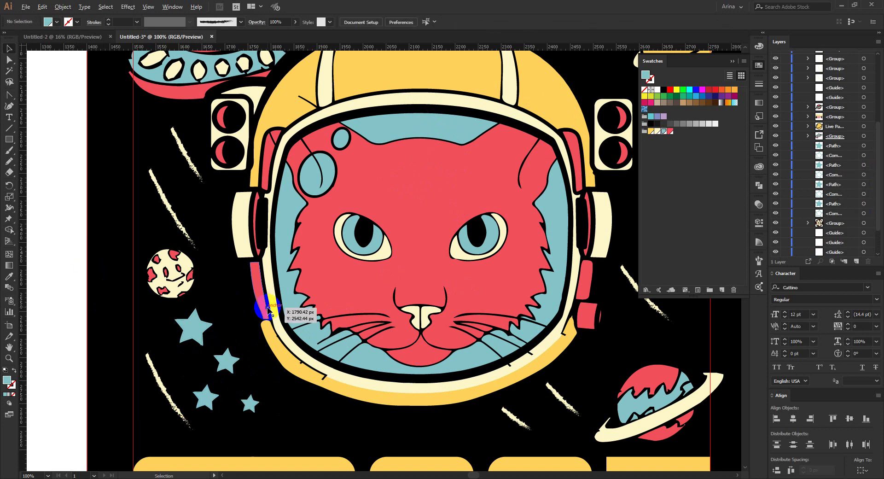
Step: Select the colored helmet and cat group and lock it
scroll(390, 268, "down", 1)
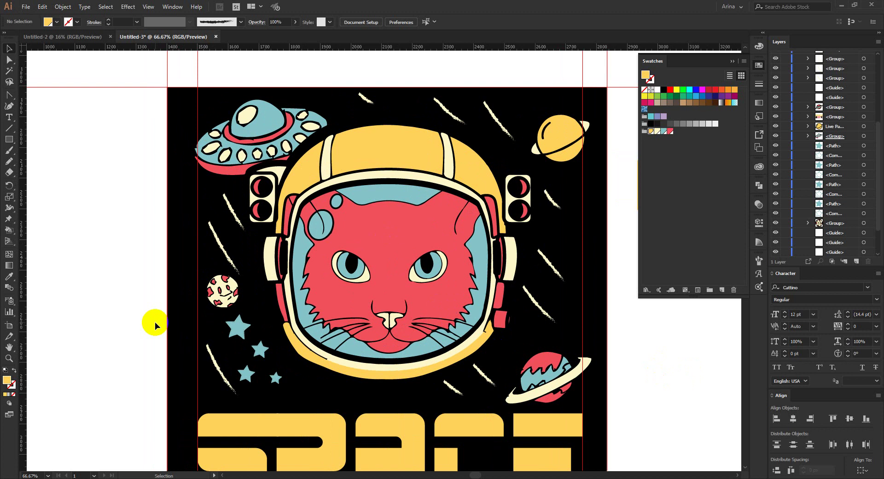
scroll(155, 322, "down", 1)
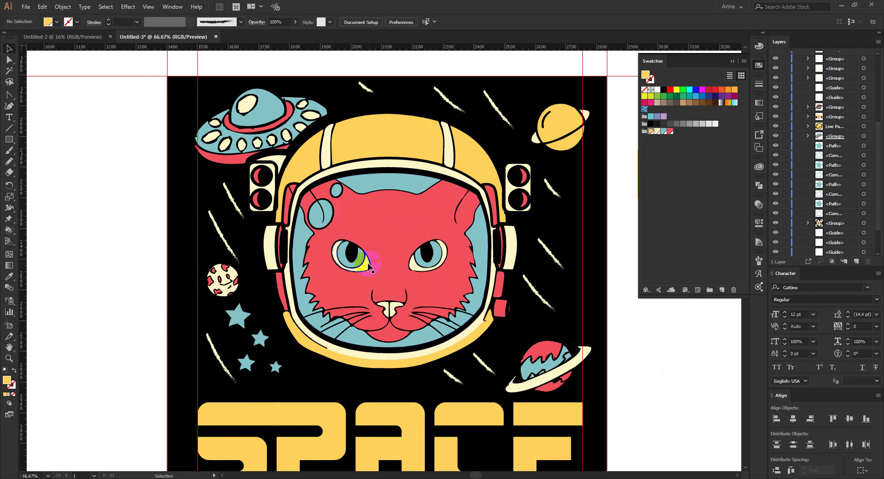
scroll(369, 266, "down", 1)
scroll(385, 183, "up", 2)
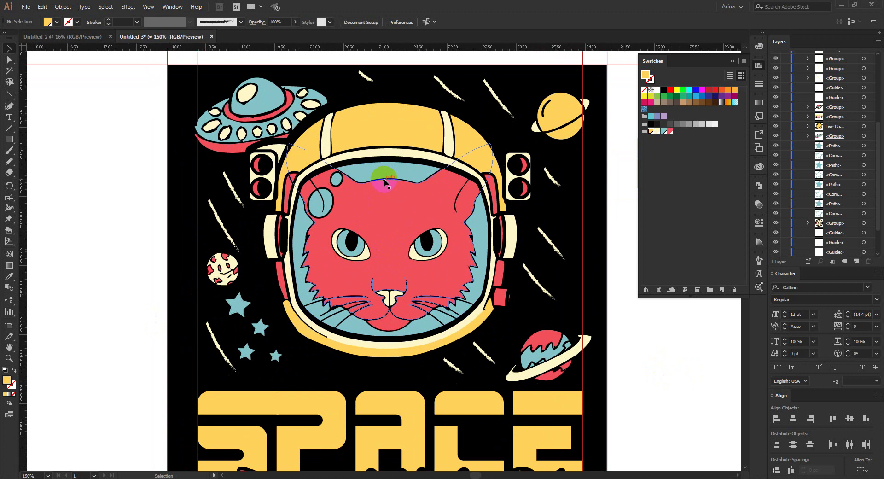
scroll(339, 143, "down", 6)
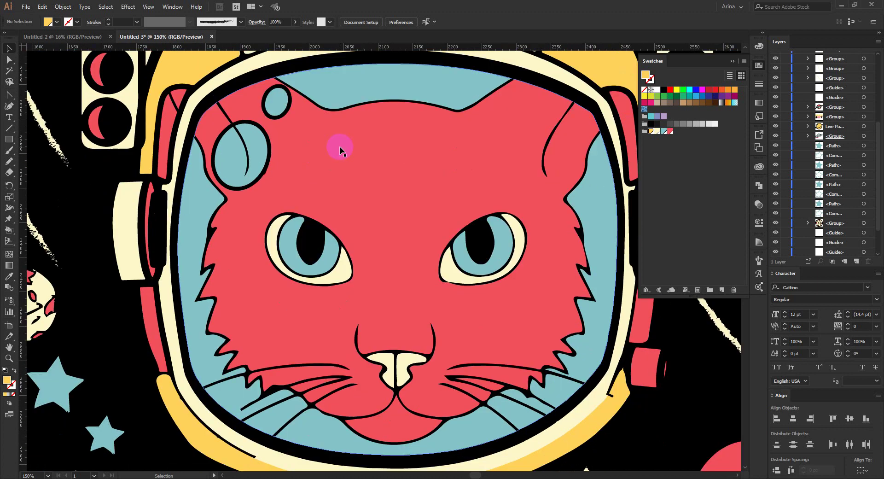
scroll(339, 146, "down", 1)
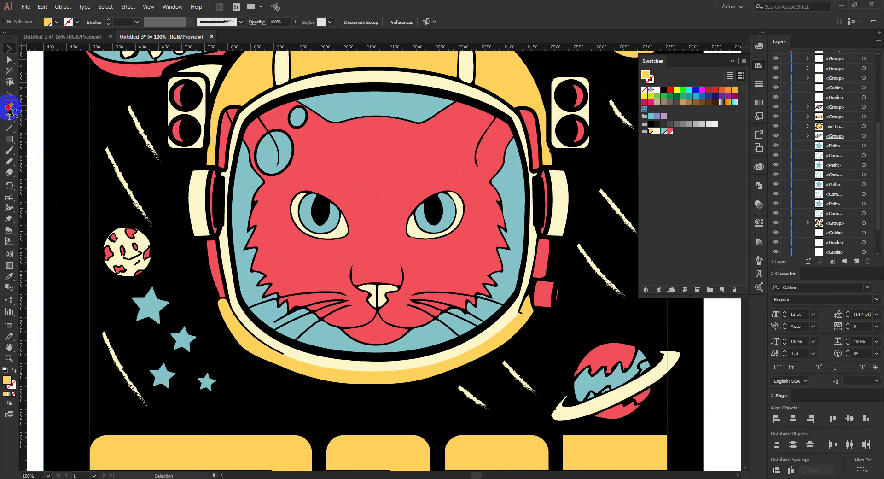
left_click(9, 106)
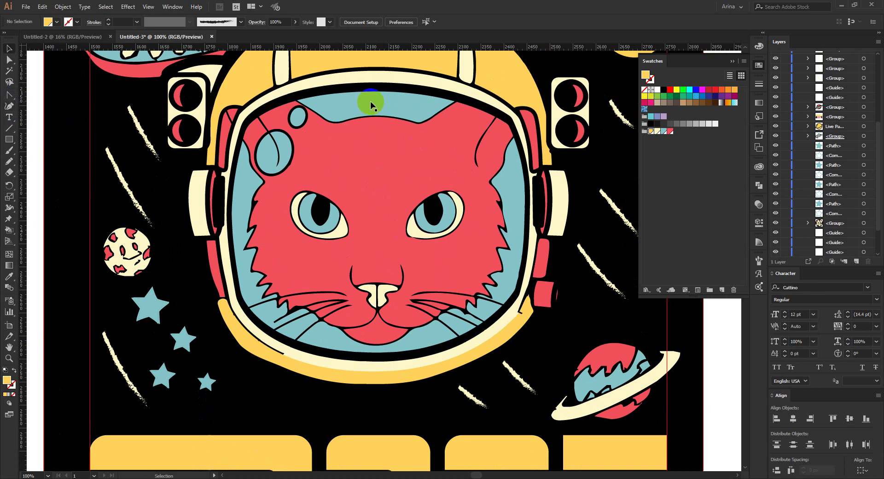
left_click(370, 145)
left_click(375, 174)
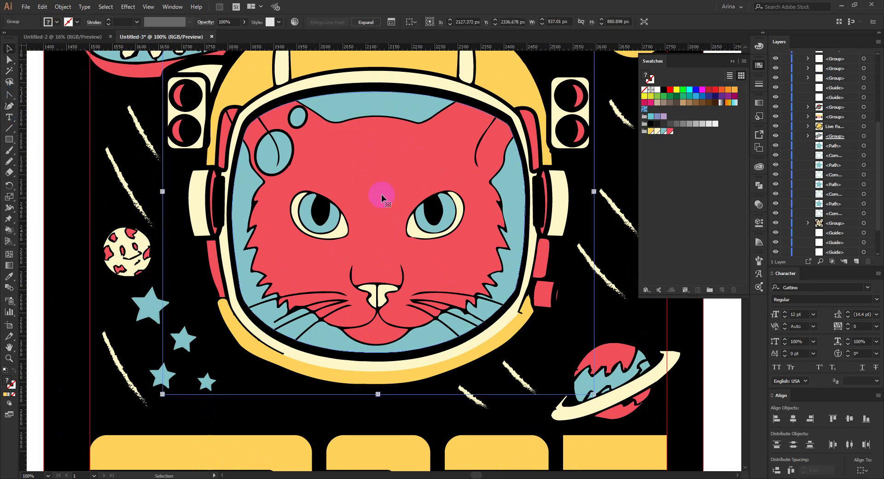
scroll(831, 141, "down", 3)
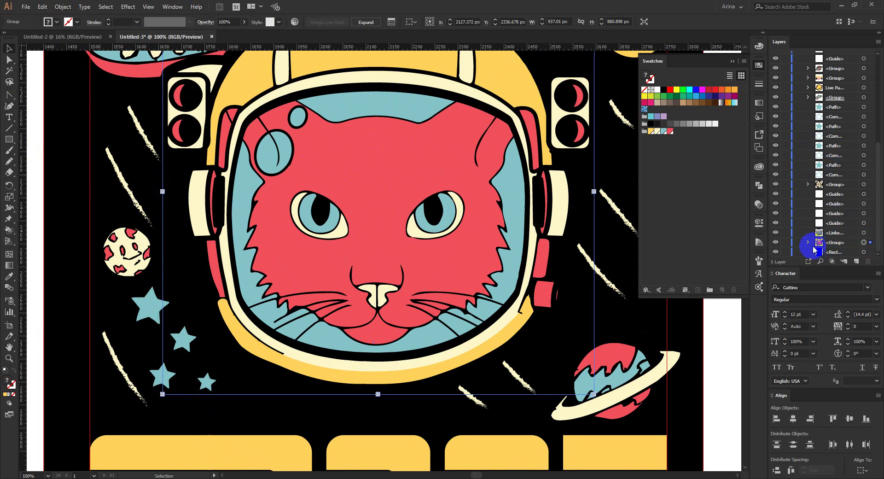
left_click(786, 243)
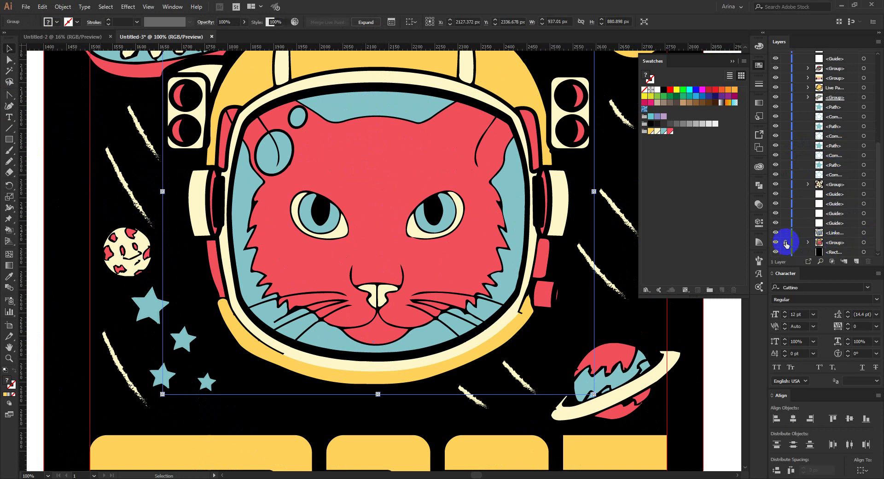
double_click(389, 157)
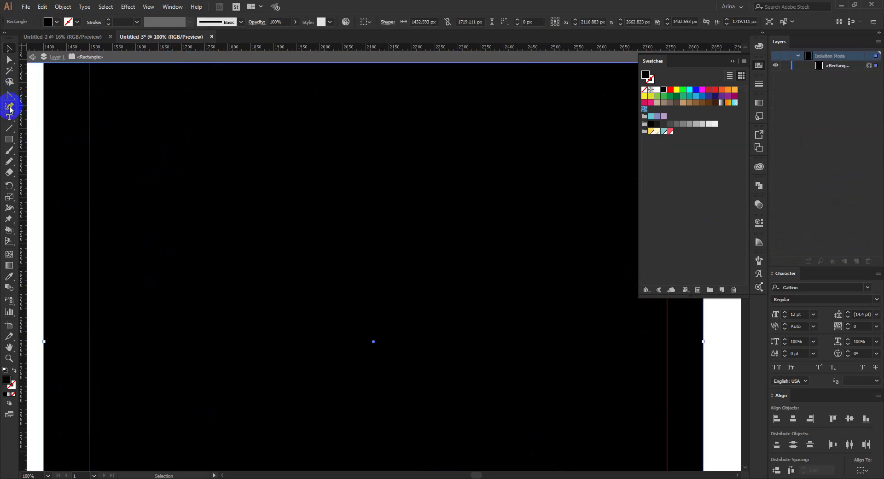
double_click(36, 113)
left_click(340, 187)
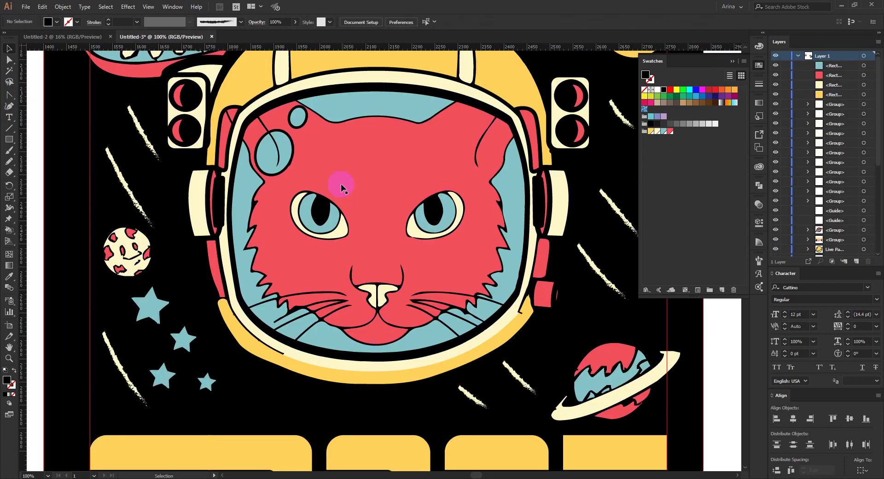
Step: With the Curvature tool, draw a wavy reflection edge from the visor's top center down the cat's face to its nose
left_click(12, 106)
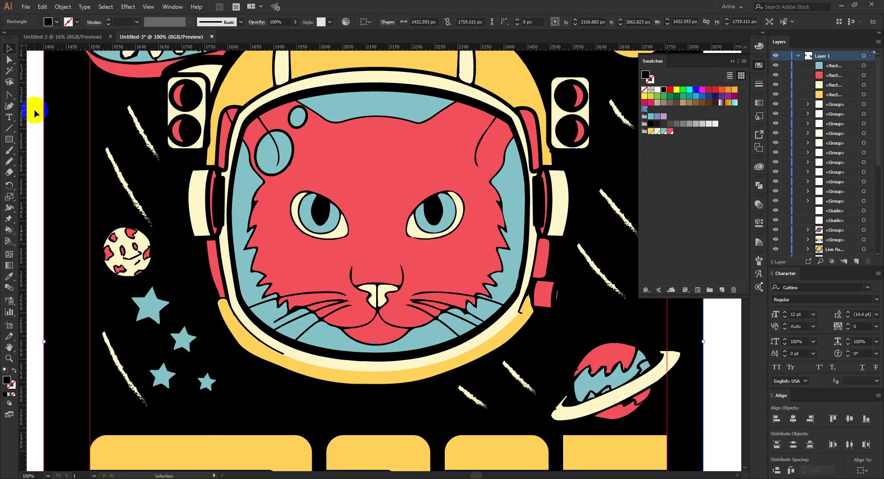
left_click(14, 109)
left_click(415, 169)
scroll(408, 148, "up", 1)
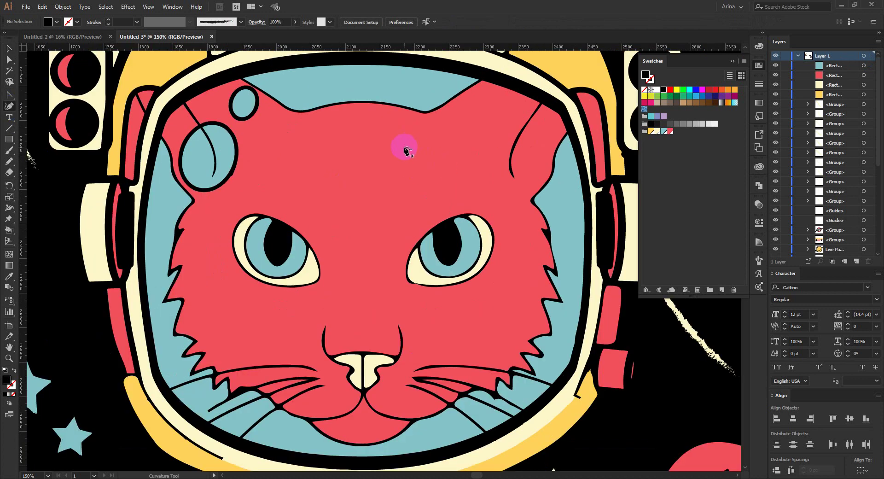
scroll(368, 106, "up", 1)
left_click(371, 67)
left_click(405, 103)
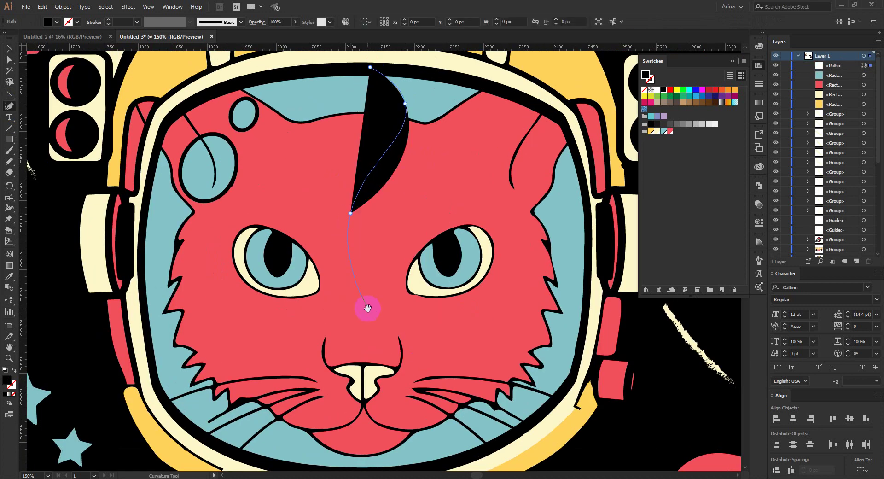
left_click_drag(367, 307, 369, 223)
left_click(371, 222)
left_click(357, 306)
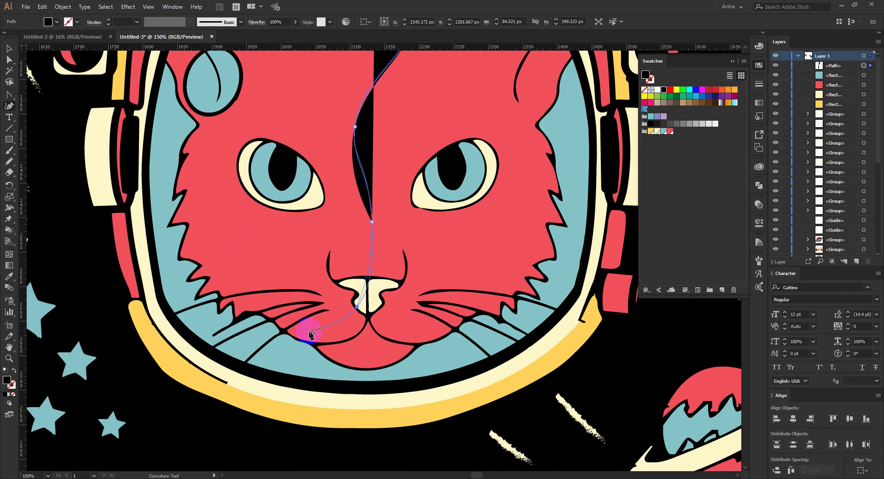
Step: Continue the path across the cat's muzzle to the visor's lower rim and up along the visor's left inner edge
left_click(287, 332)
left_click(263, 373)
left_click(214, 357)
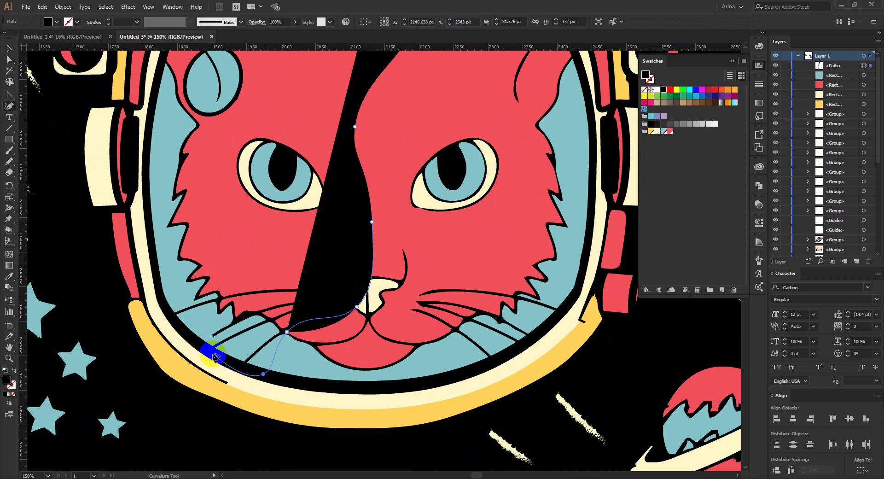
left_click(170, 318)
left_click(158, 280)
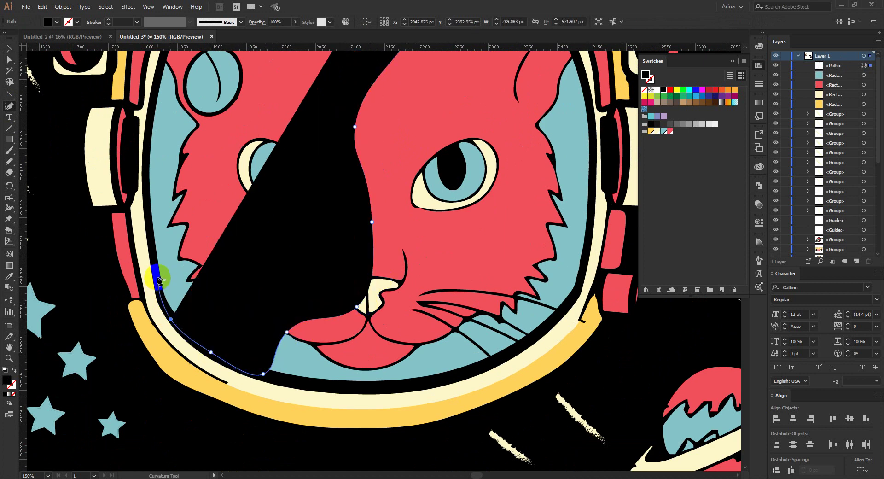
left_click(147, 204)
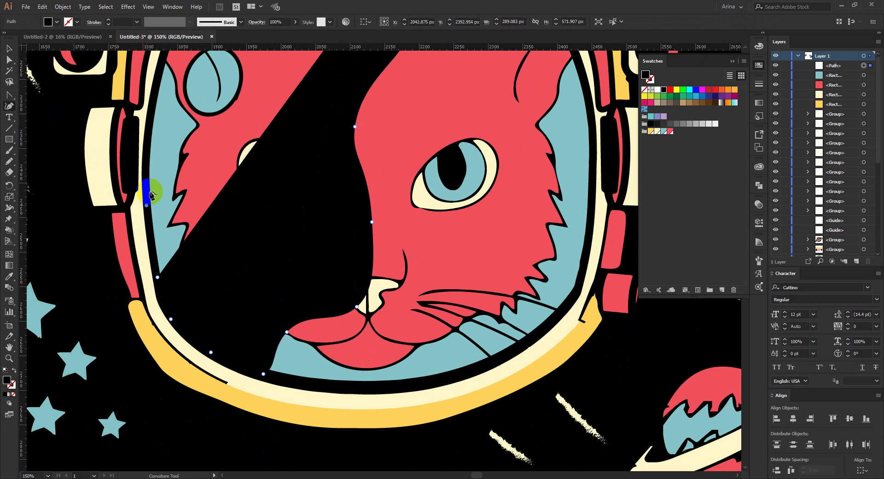
left_click(147, 144)
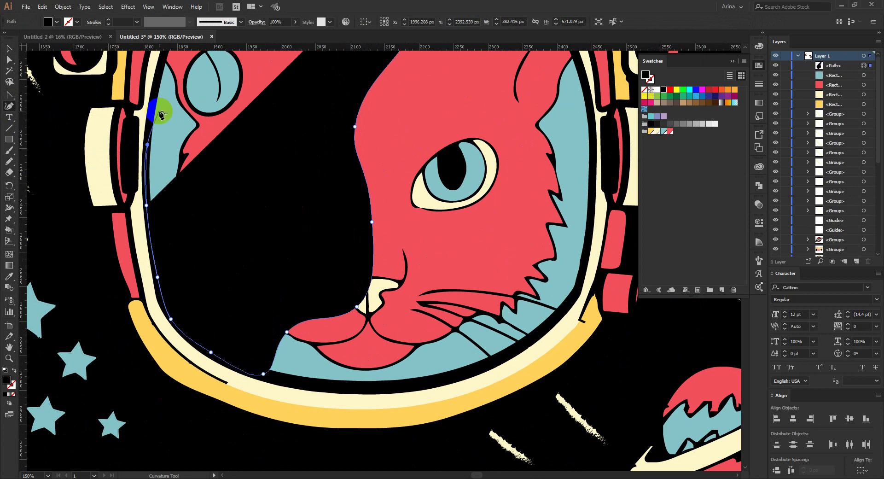
left_click(156, 83)
Step: Continue the path around the visor's upper left curve and close the reflection shape at its starting point
left_click_drag(211, 104, 225, 311)
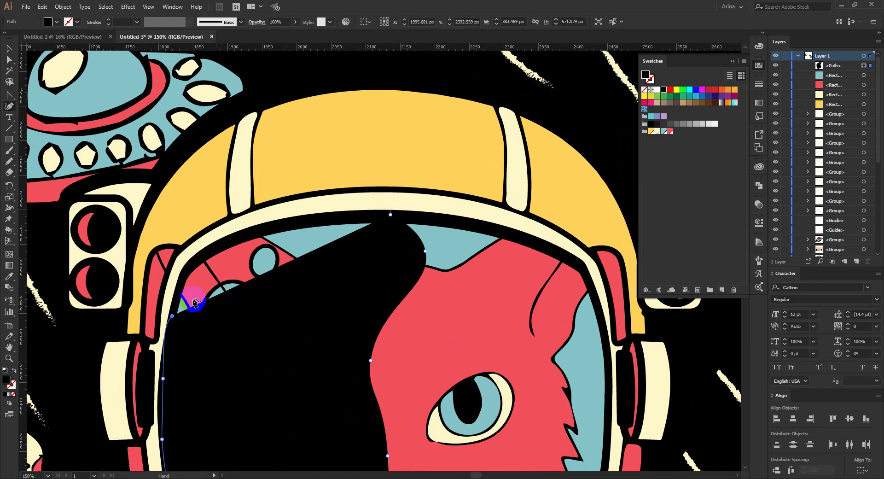
left_click(185, 278)
left_click(205, 255)
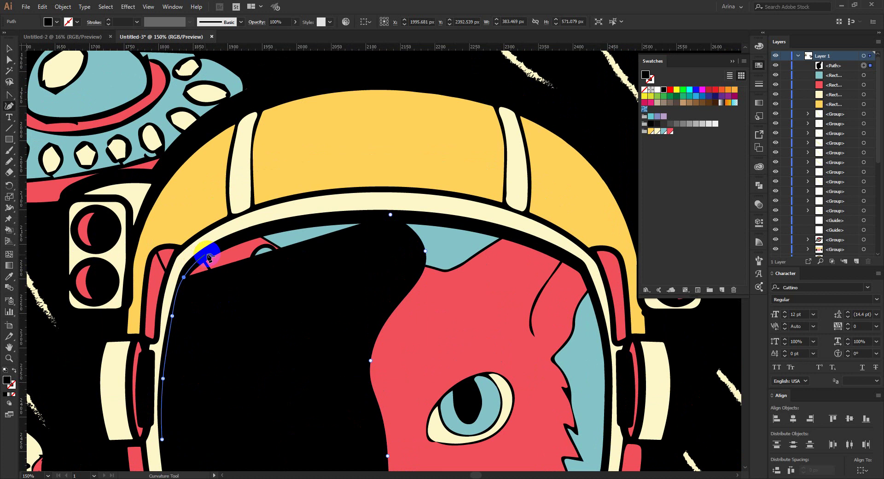
left_click(250, 234)
left_click(337, 218)
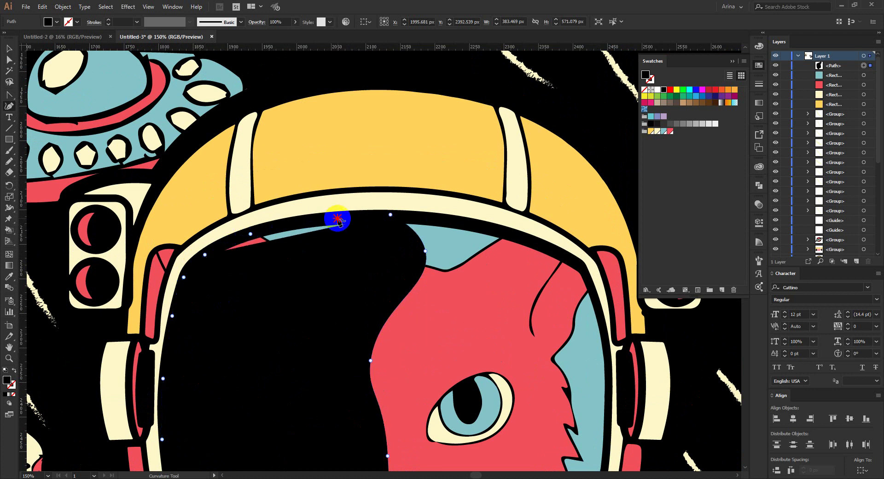
left_click(390, 215)
key("v")
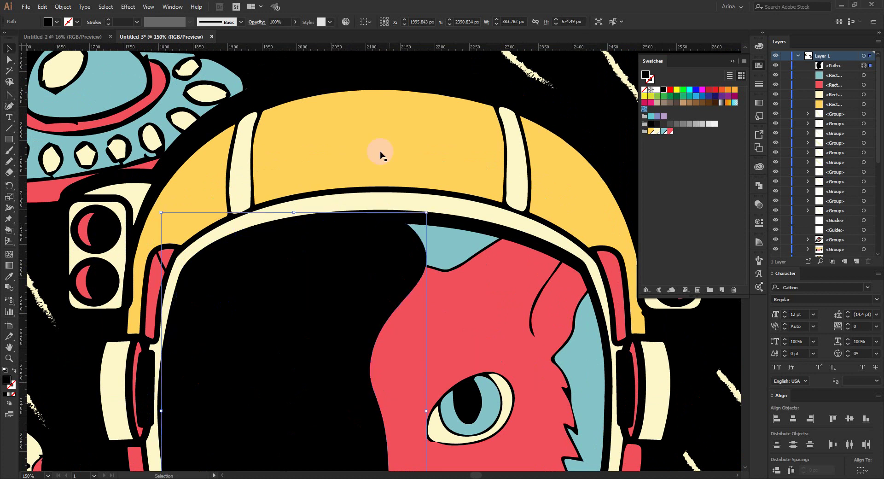
Step: Hide the selection edges and fill the reflection shape with the yellow sampled from the top of the helmet
key("ctrl+minus")
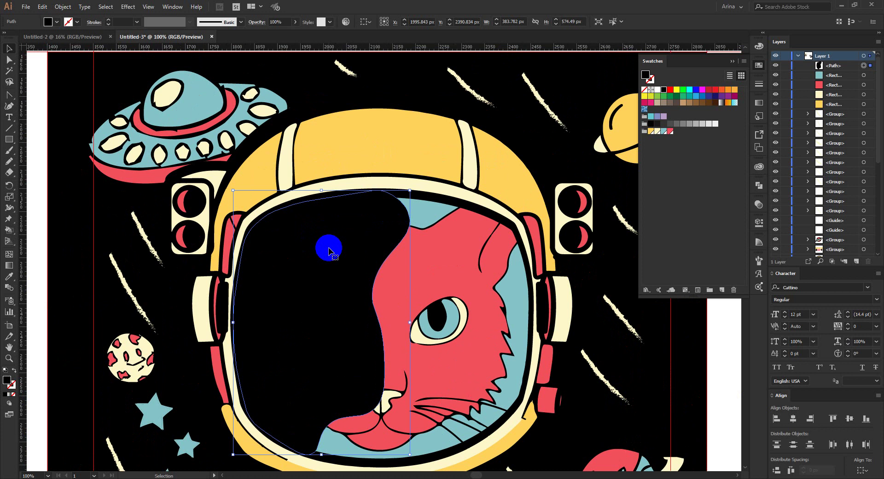
key("ctrl+shift+a")
key("i")
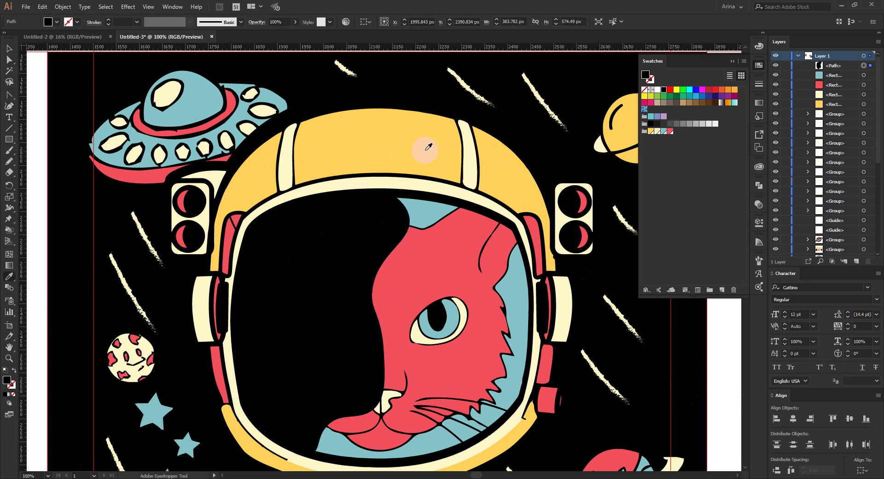
left_click(426, 150)
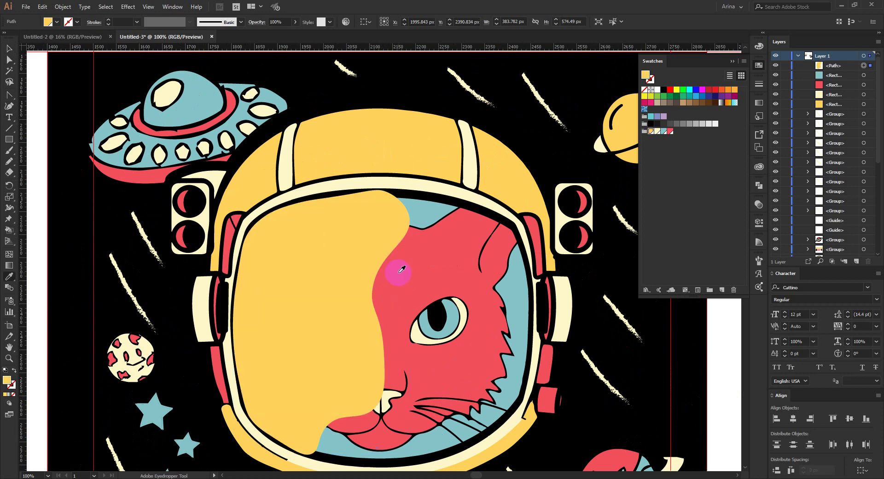
Step: Lower the yellow reflection shape's opacity to 60% and deselect it
key("v")
left_click(351, 286)
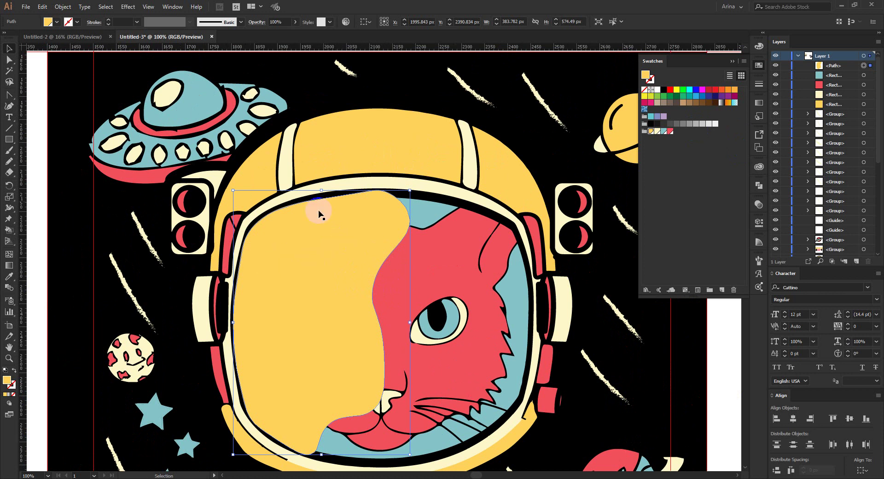
left_click(276, 22)
scroll(277, 23, "down", 3)
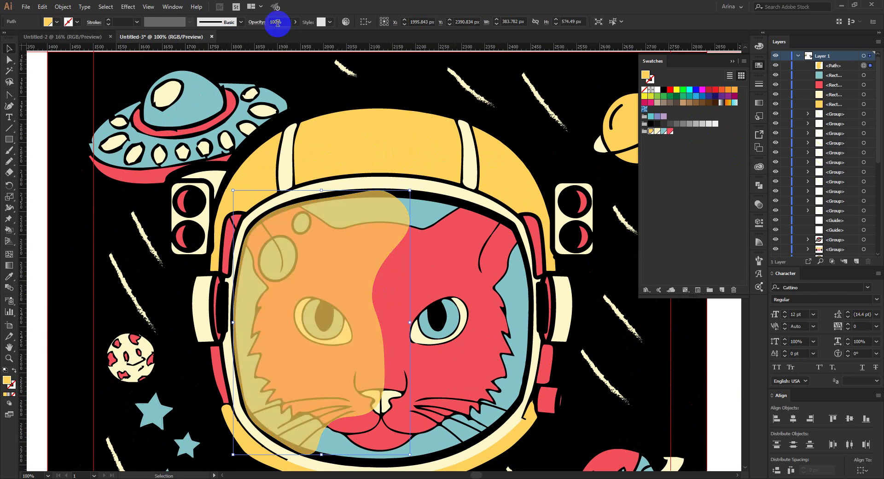
scroll(278, 23, "down", 1)
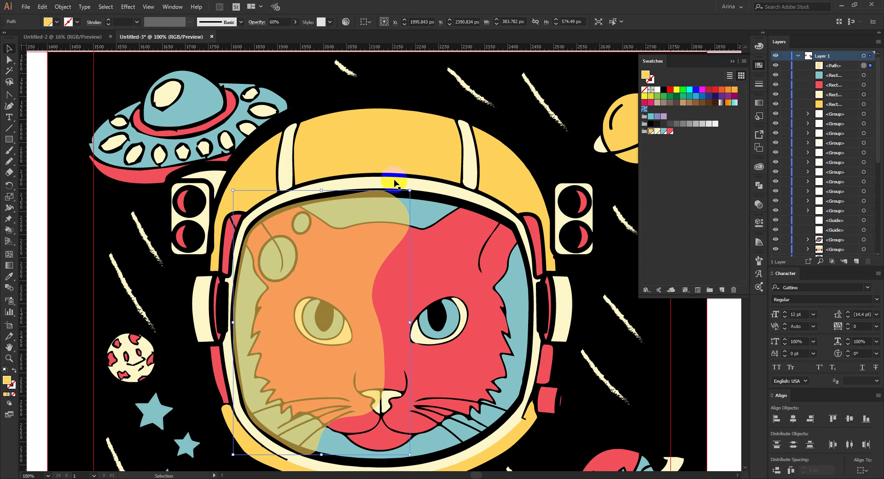
scroll(371, 136, "down", 1)
left_click(446, 313)
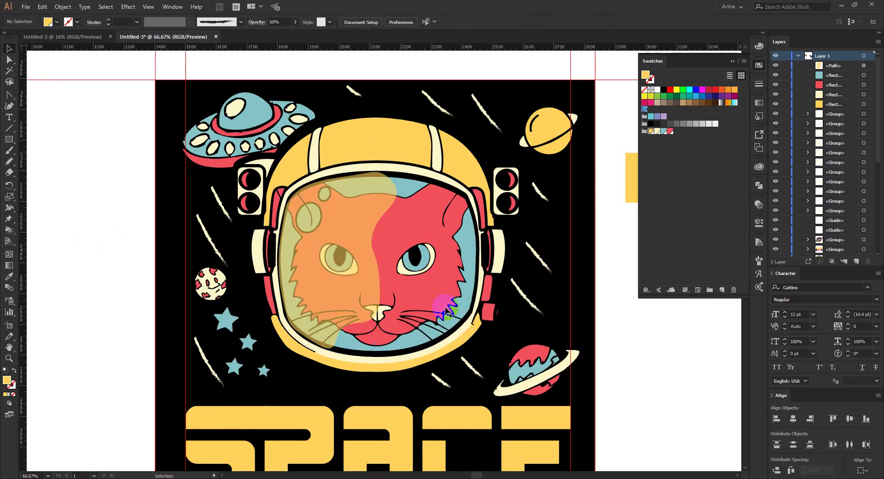
Step: Reduce the reflection shape's opacity to 40% and deselect it
left_click(373, 221)
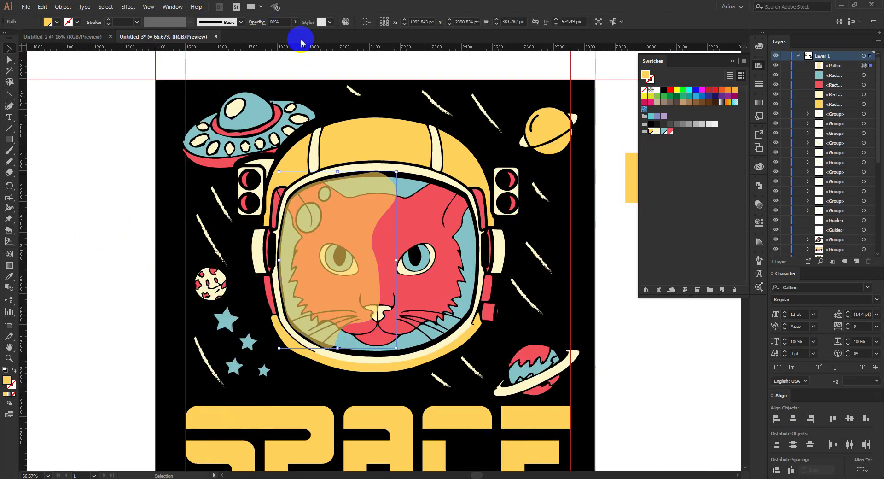
scroll(285, 21, "down", 2)
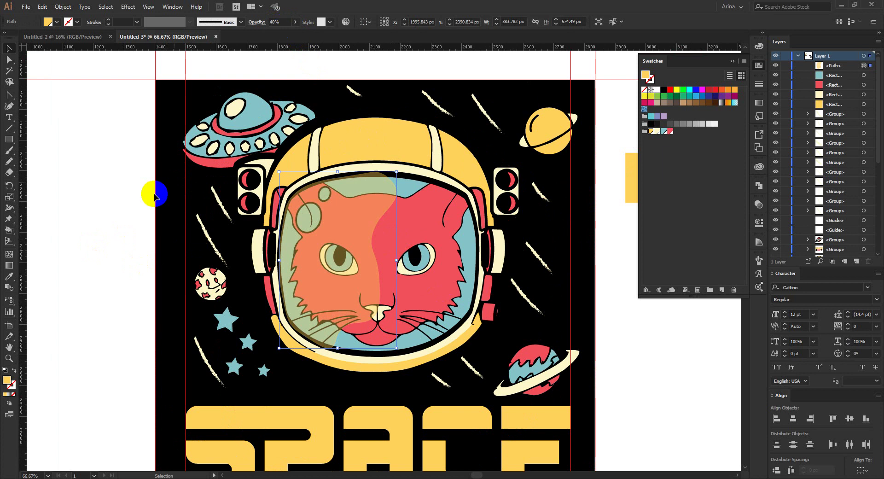
left_click(78, 219)
Step: Select the translucent yellow reflection shape over the visor and cut it from the artwork
scroll(442, 294, "down", 1)
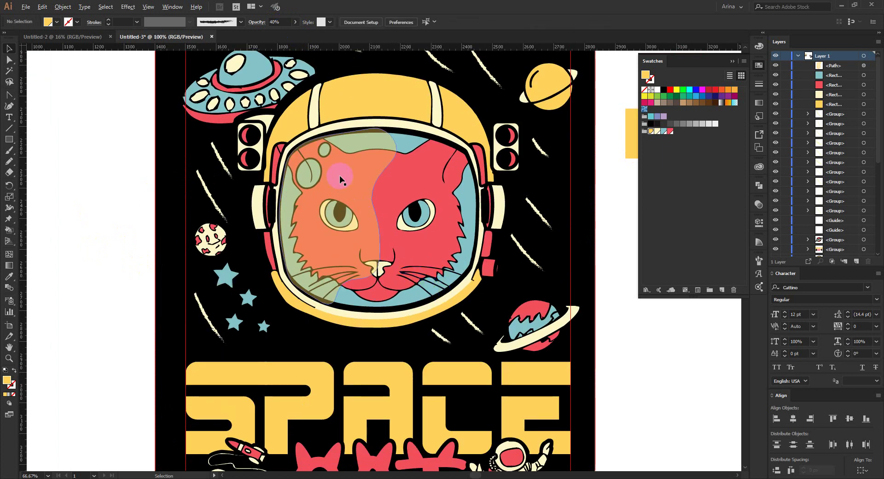
scroll(340, 179, "up", 2)
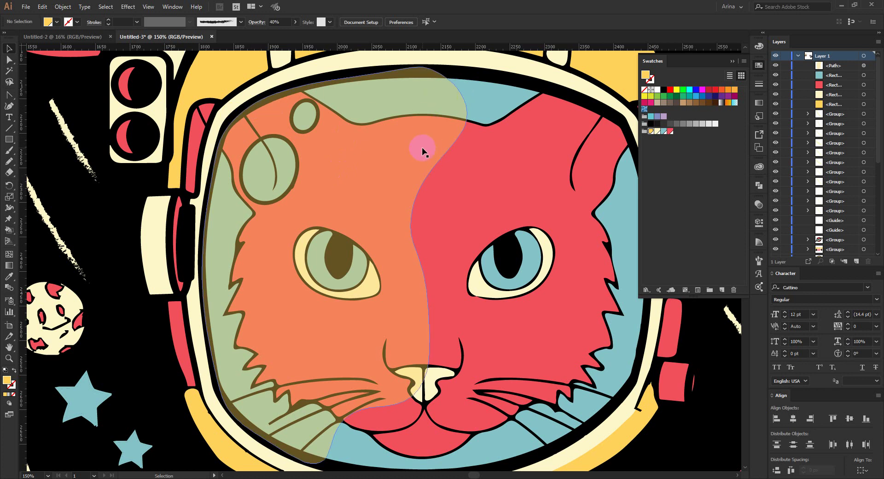
left_click(421, 86)
key("a")
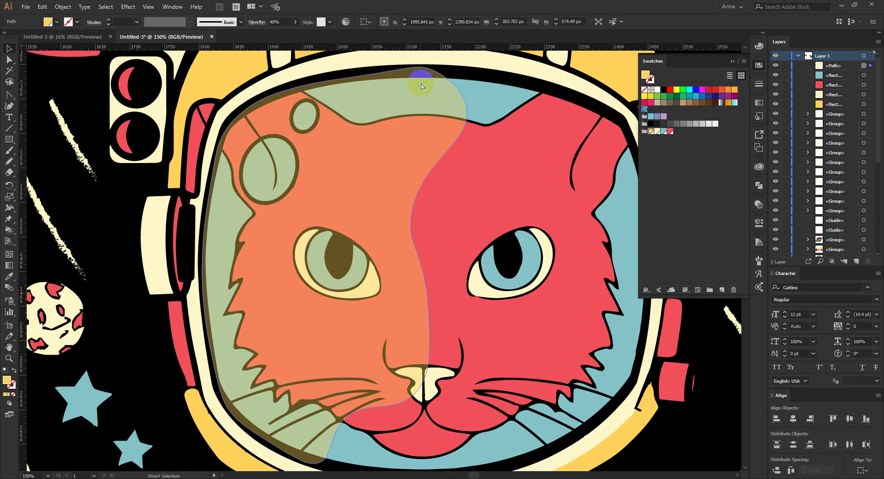
key("ctrl+x")
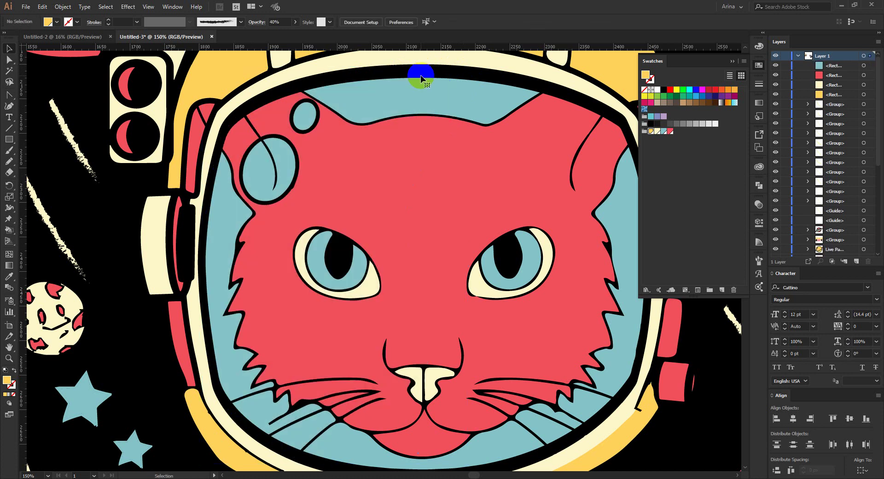
Step: Unlock the helmeted cat artwork group and expand its Live Paint into regular paths
scroll(799, 244, "down", 6)
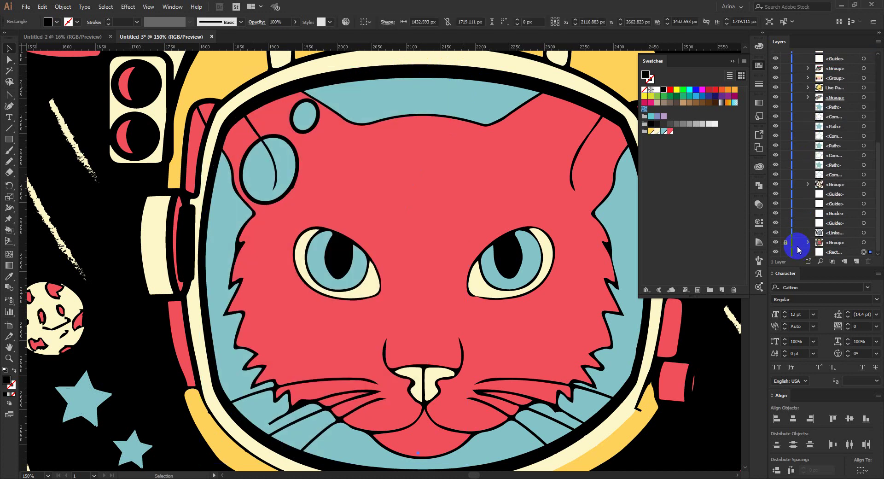
left_click(786, 242)
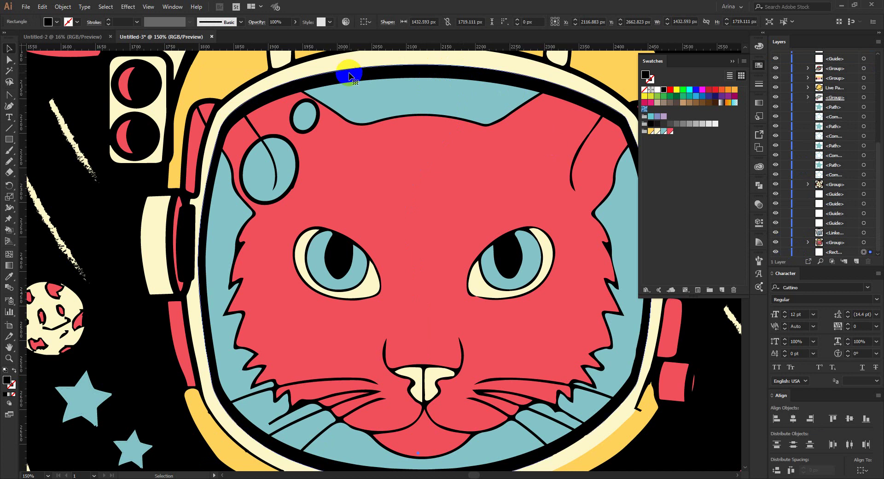
left_click(350, 76)
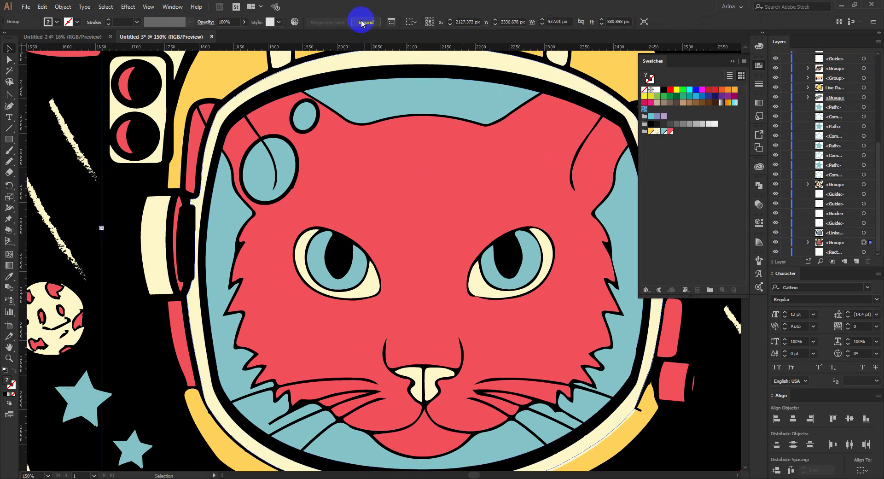
left_click(362, 23)
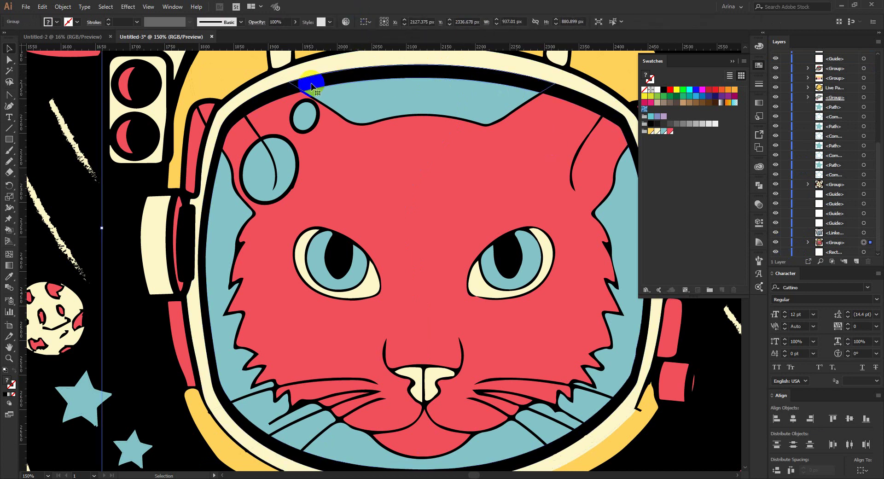
Step: Isolate the nested group of the helmet linework and select the black outline pieces along the visor's top and left edges
double_click(284, 92)
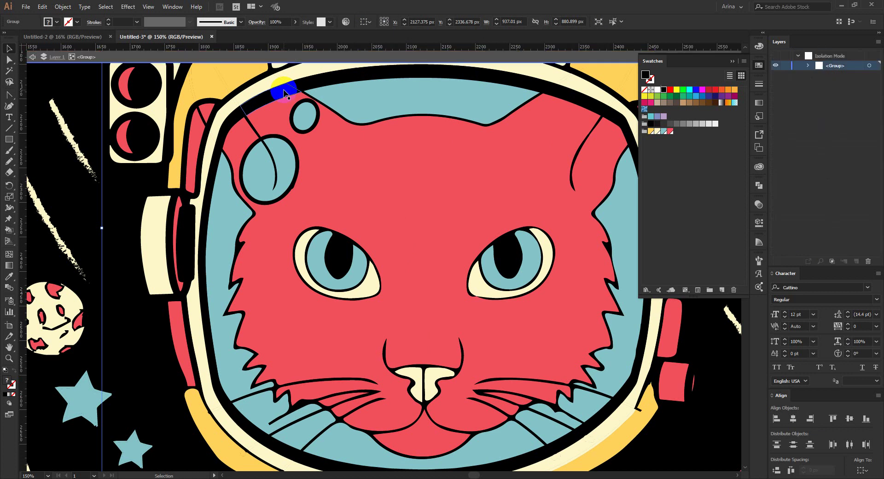
left_click(312, 87)
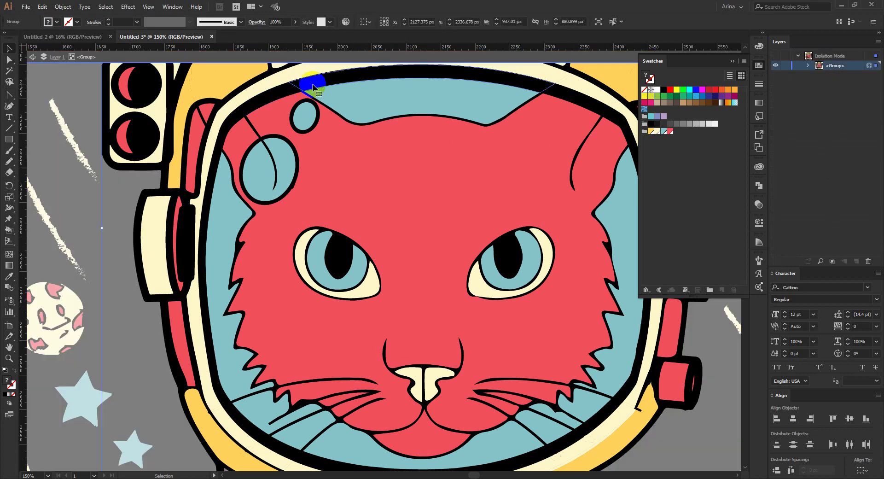
double_click(313, 87)
left_click(313, 87)
double_click(312, 87)
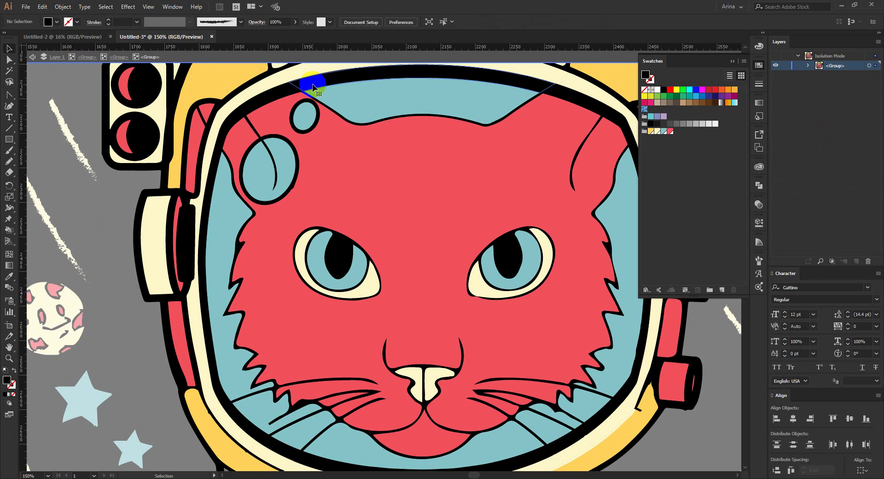
left_click(312, 87)
scroll(304, 116, "up", 1)
left_click(267, 123)
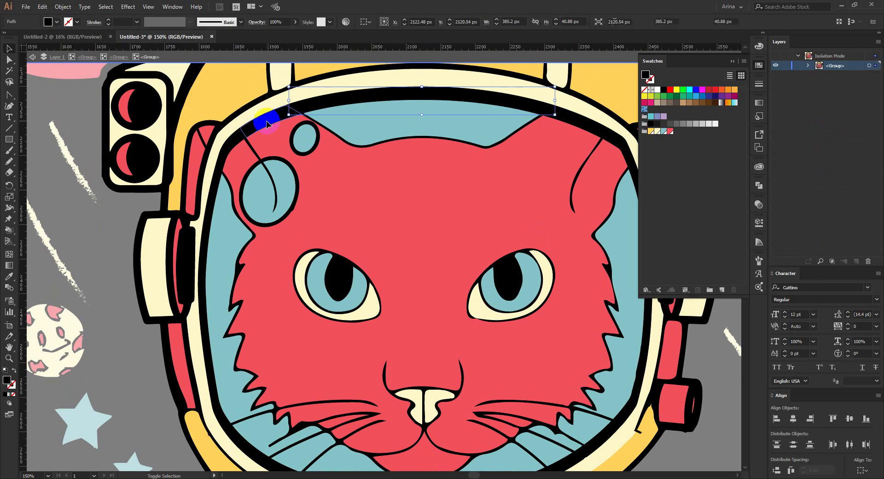
left_click(214, 189, "shift")
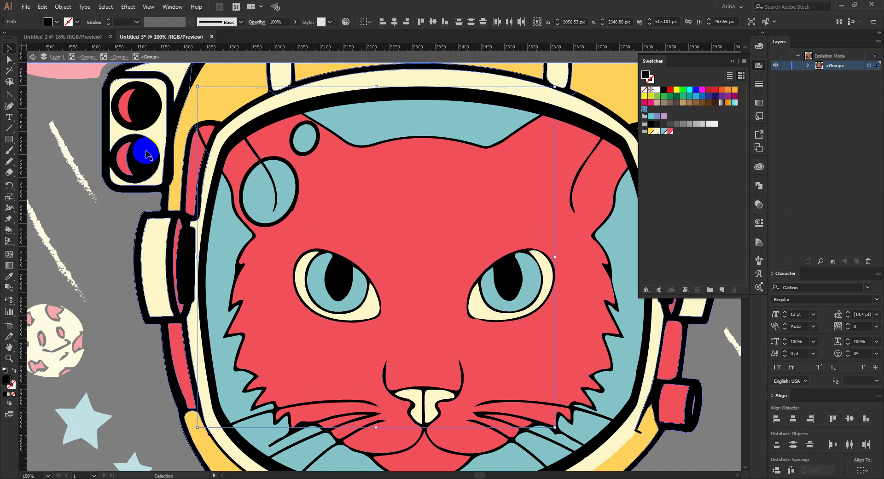
Step: Paste the yellow reflection shape in place behind the black linework inside the isolated group, and exit isolation mode
key("ctrl+1")
left_click(340, 137, "shift")
key("ctrl+equal")
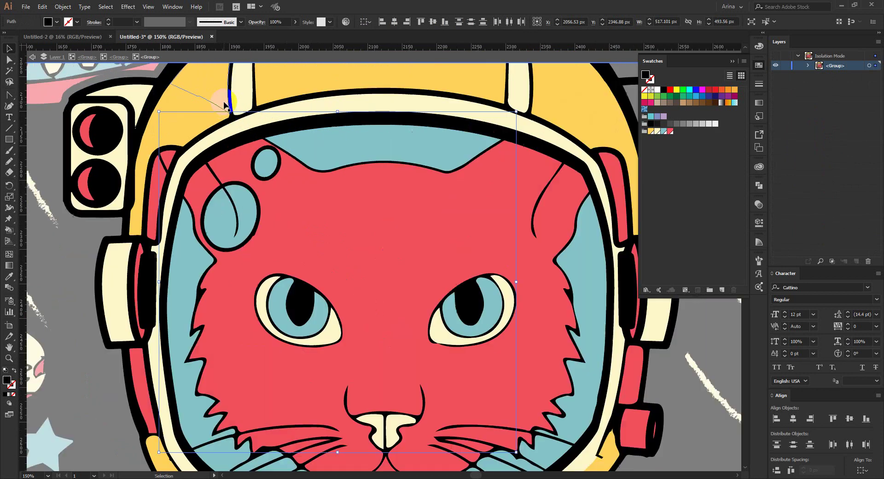
scroll(358, 169, "down", 2)
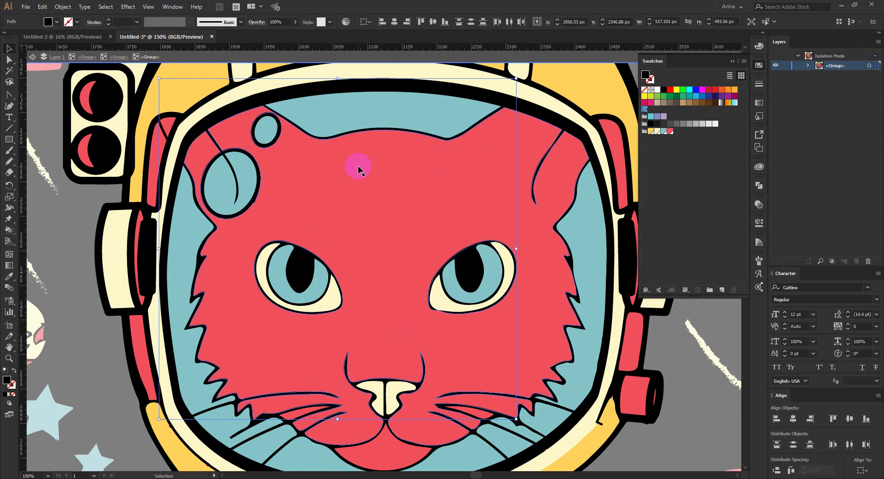
scroll(358, 168, "down", 1)
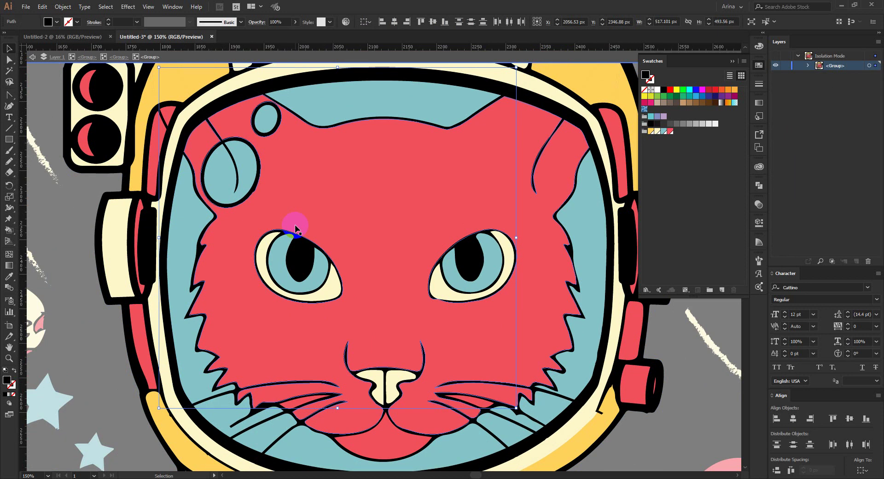
scroll(346, 216, "down", 1)
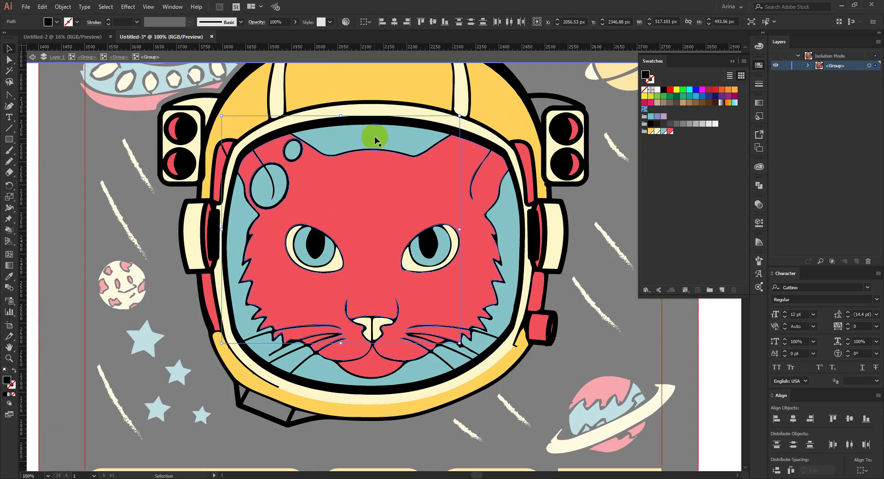
left_click_drag(400, 123, 351, 113)
left_click(148, 96)
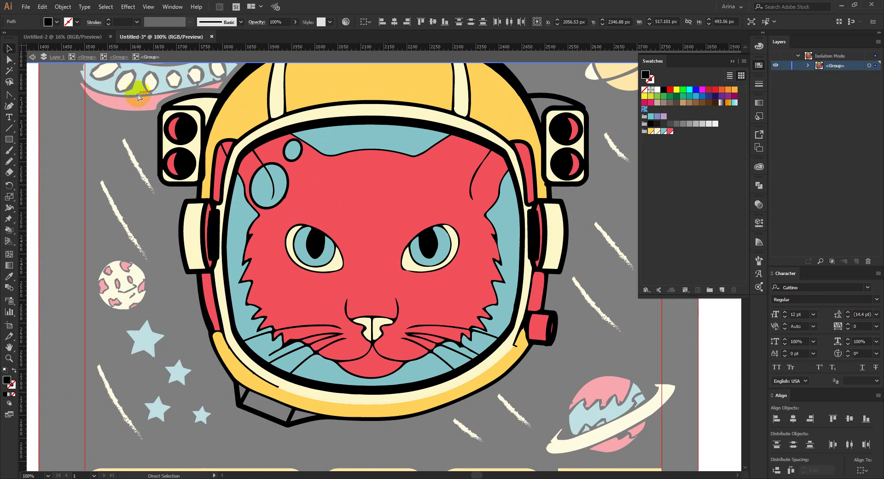
key("ctrl+z")
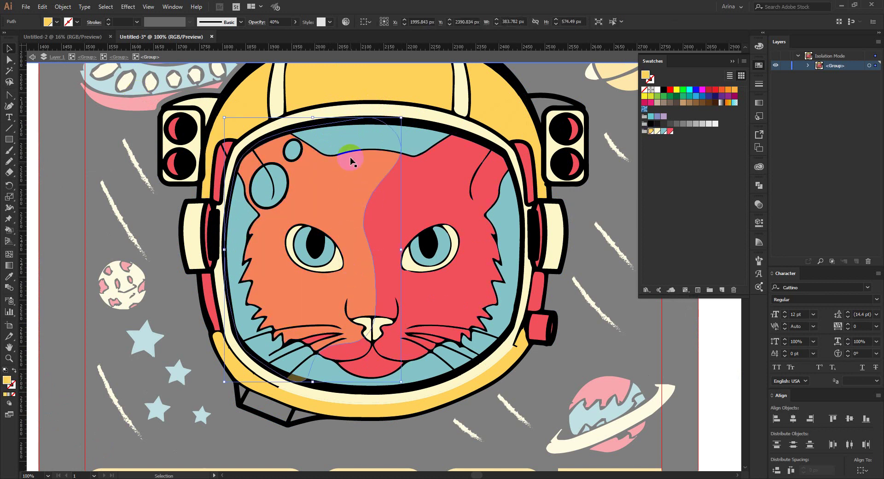
double_click(65, 193)
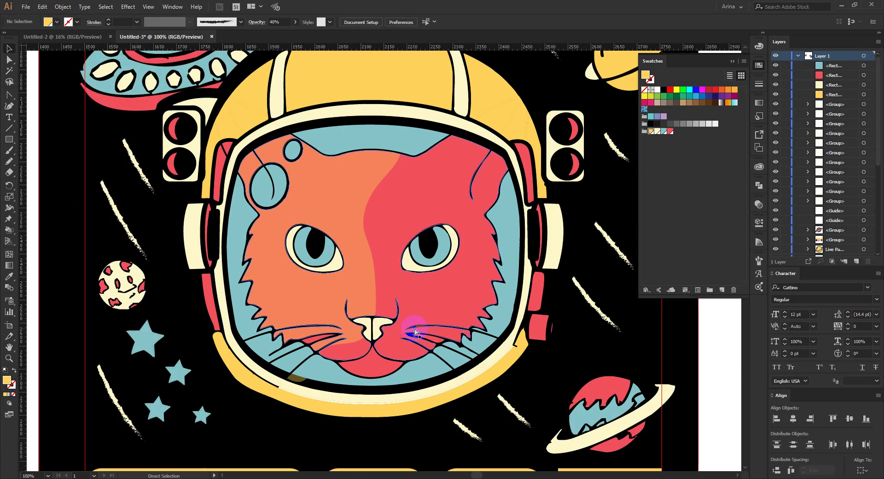
Step: Undo the reflection's placement inside the group, expand the Live Paint artwork again and restore the reflection on top
double_click(416, 331)
key("Escape")
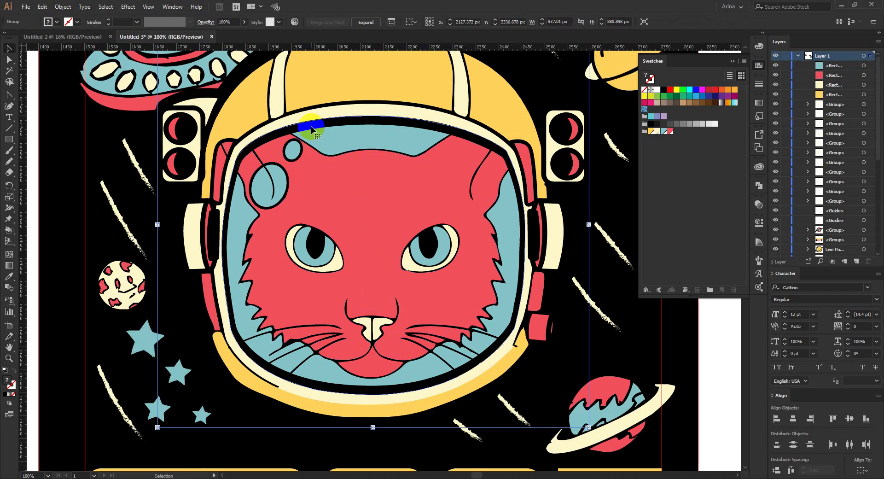
left_click(366, 22)
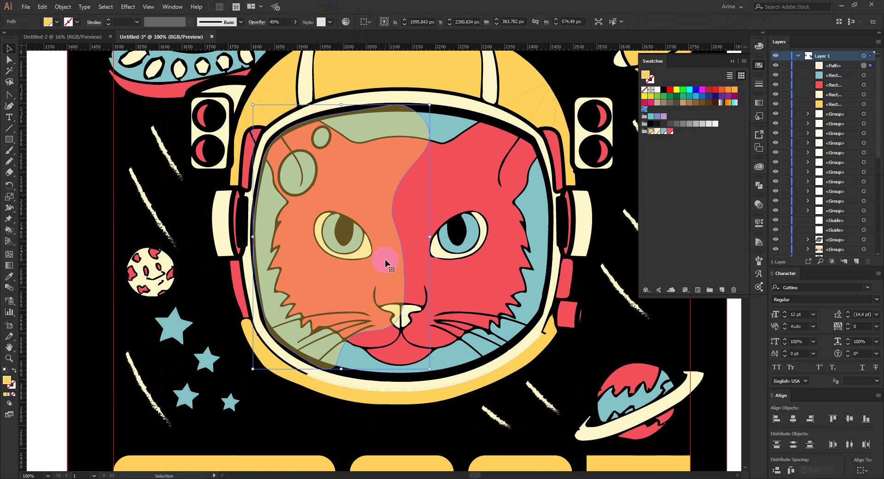
Step: Select the reflection together with the cat artwork and merge the black visor outline pieces overlapping it using Shape Builder with a black fill
left_click(437, 113, "shift")
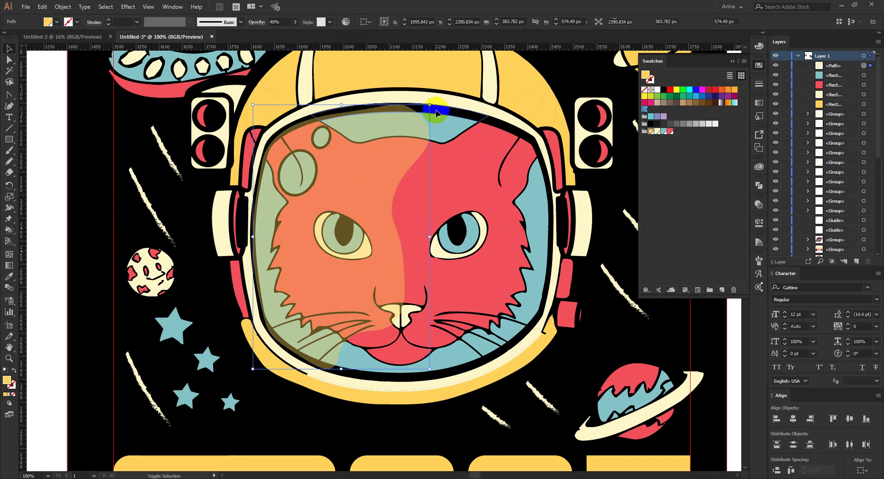
key("shift+m")
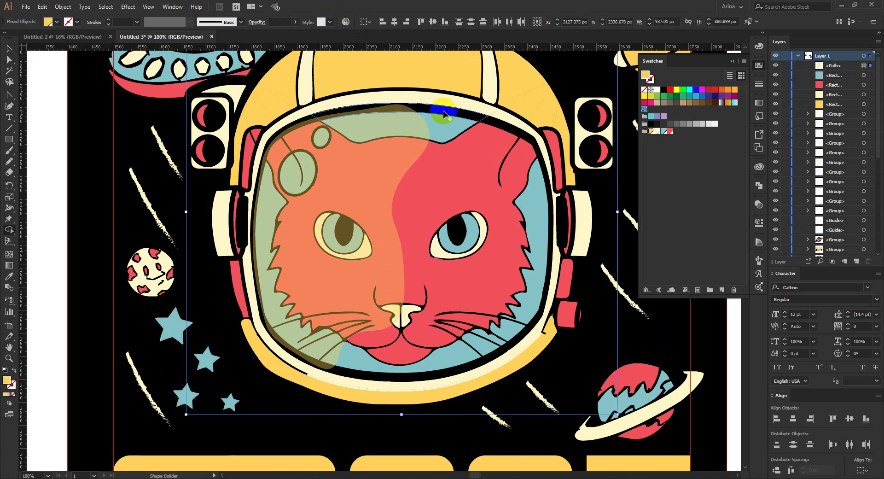
scroll(370, 112, "up", 2)
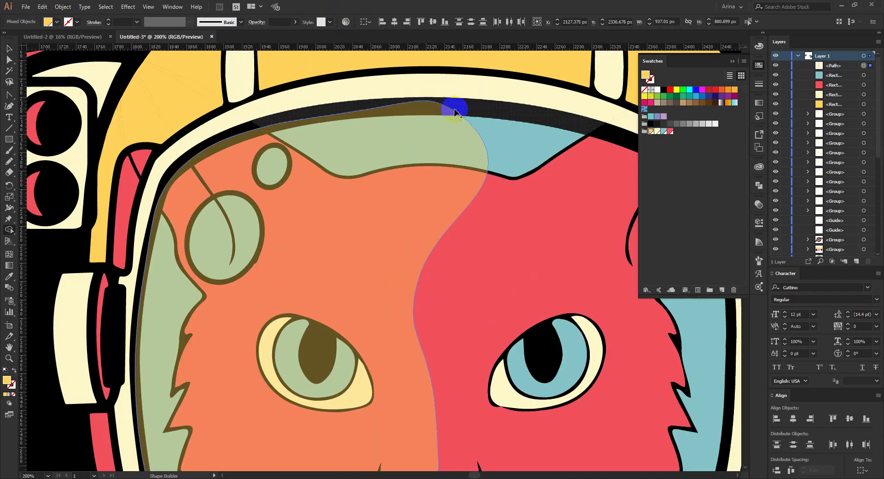
mouse_move(410, 113)
left_mouse_down()
mouse_move(384, 104)
mouse_move(255, 123)
mouse_move(332, 125)
left_mouse_up()
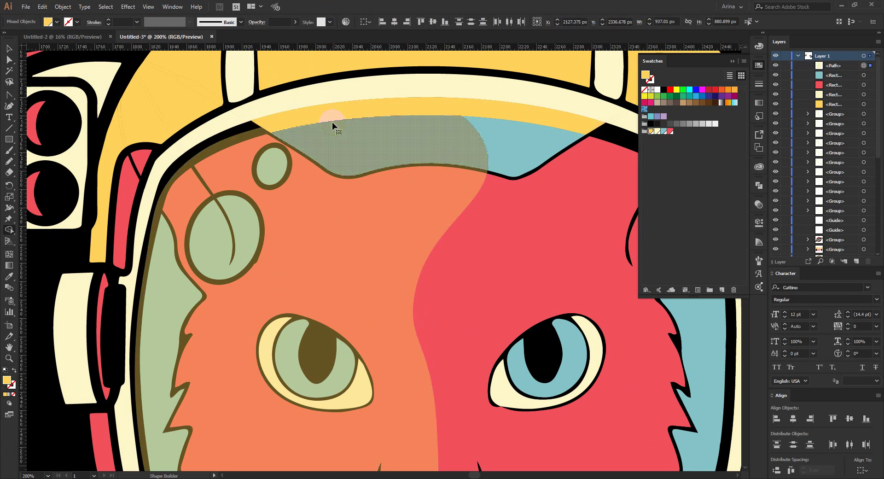
key("ctrl+z")
left_click(48, 22)
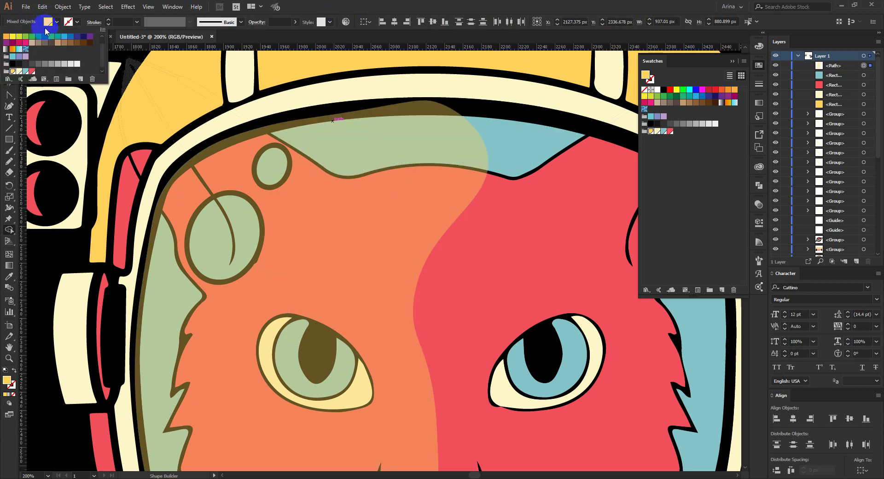
left_click(26, 37)
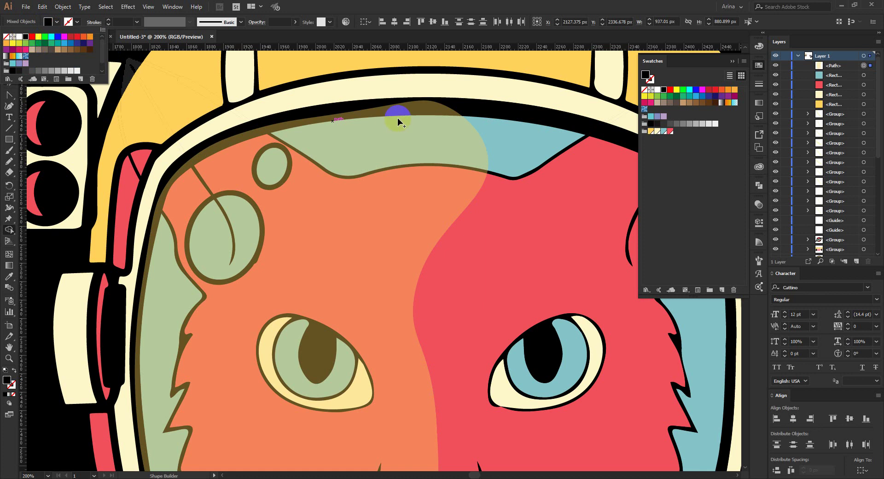
mouse_move(382, 108)
left_mouse_down()
mouse_move(315, 109)
mouse_move(221, 143)
left_mouse_up()
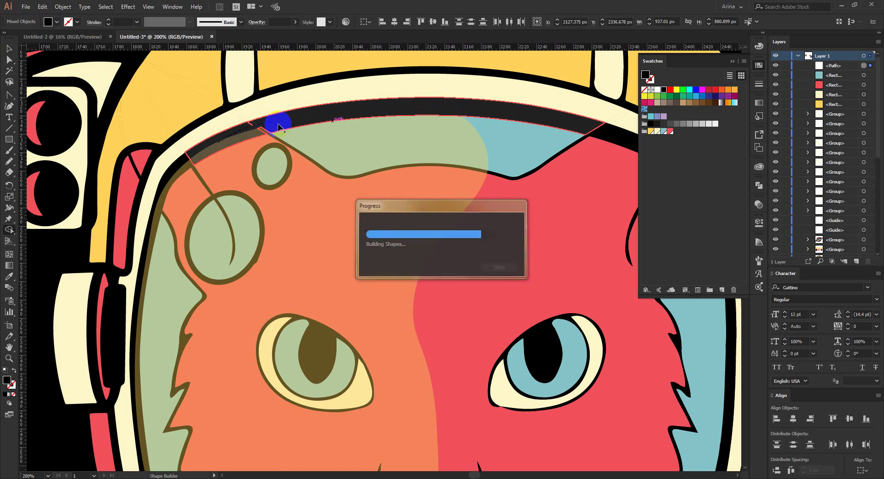
mouse_move(274, 129)
left_mouse_down()
mouse_move(231, 134)
mouse_move(166, 179)
left_mouse_up()
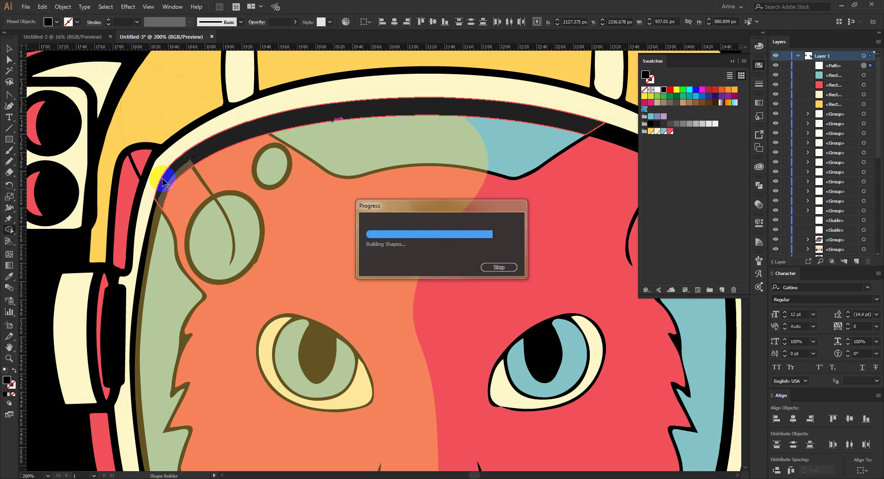
key("ctrl+1")
left_click(330, 293)
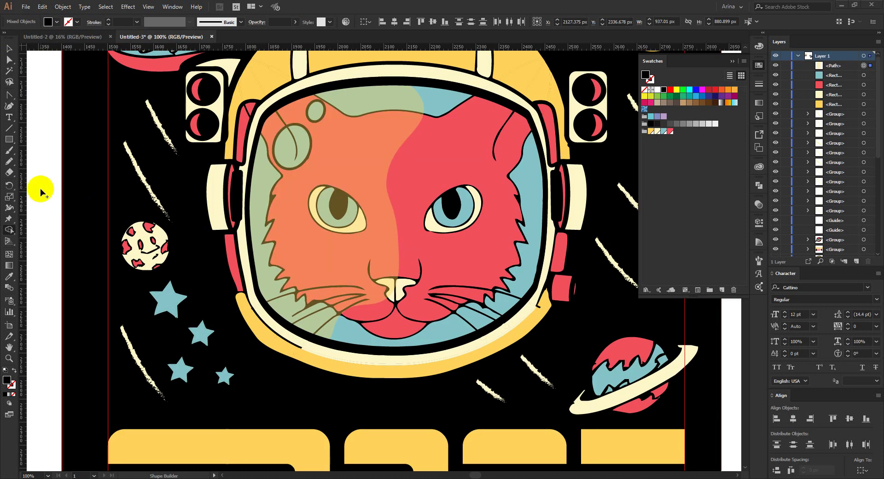
Step: Deselect all artwork and review the visor reflection in the context of the poster
left_click(9, 58)
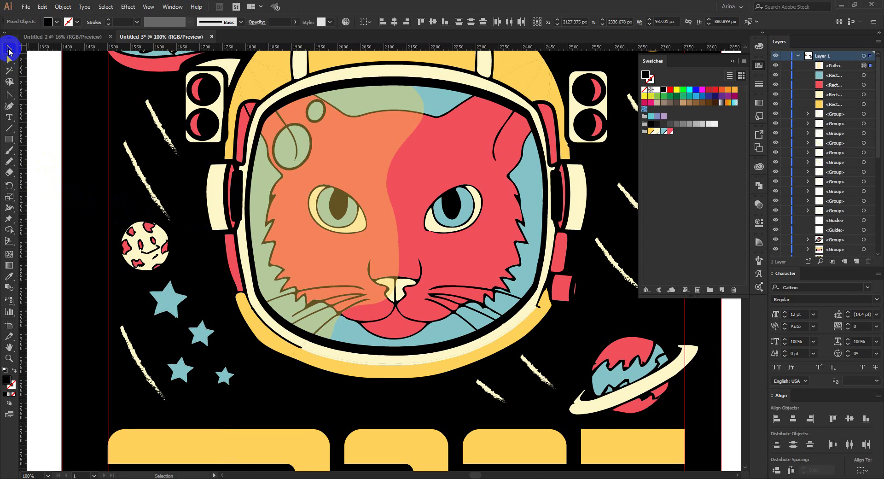
key("ctrl+shift+a")
key("ctrl+minus")
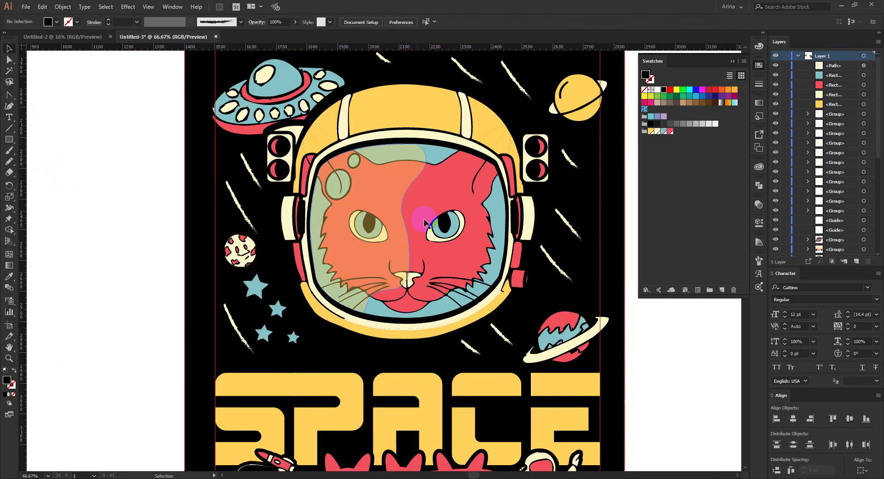
key("ctrl+minus")
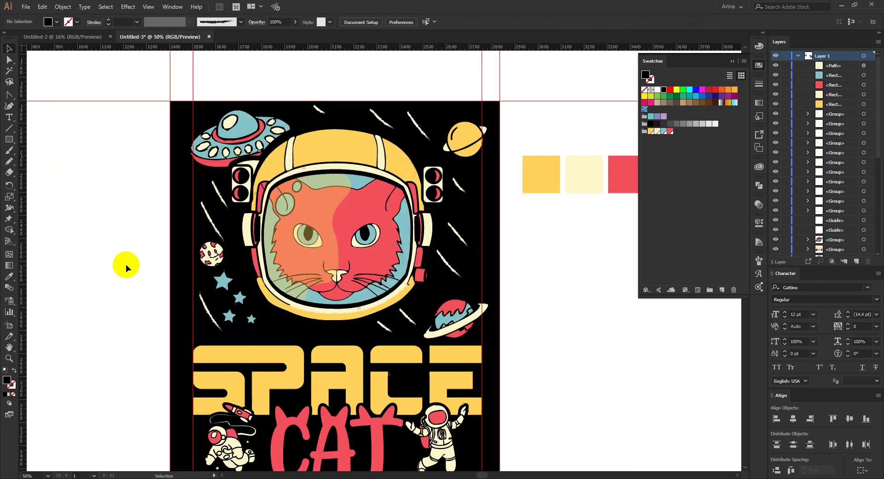
scroll(166, 286, "down", 1)
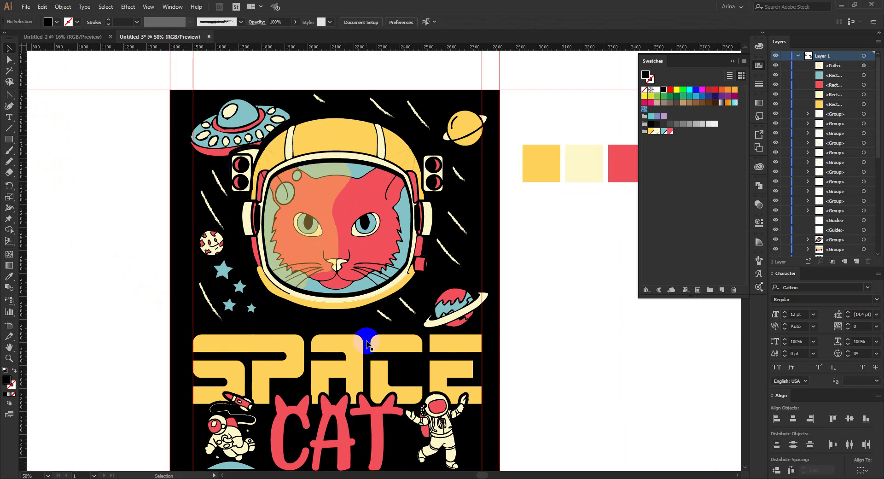
Step: Isolate the cat helmet artwork through its nested groups down to the individual color shapes
scroll(335, 144, "up", 1)
left_click(335, 144)
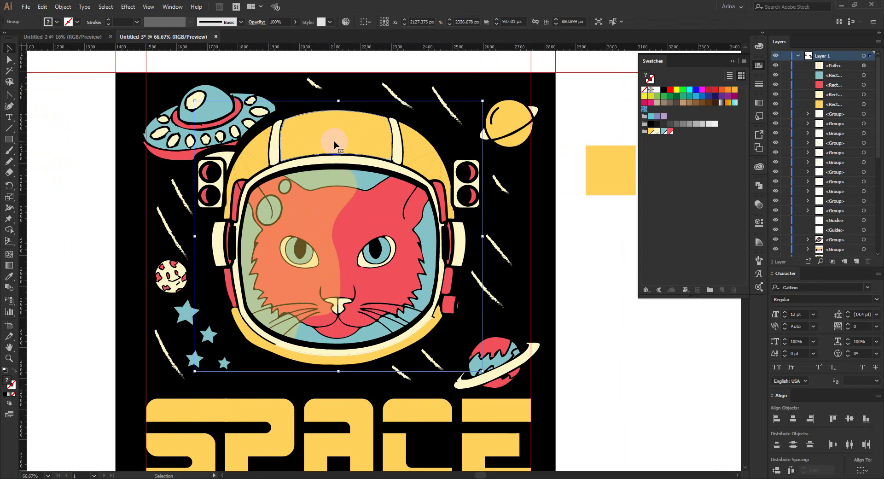
double_click(335, 144)
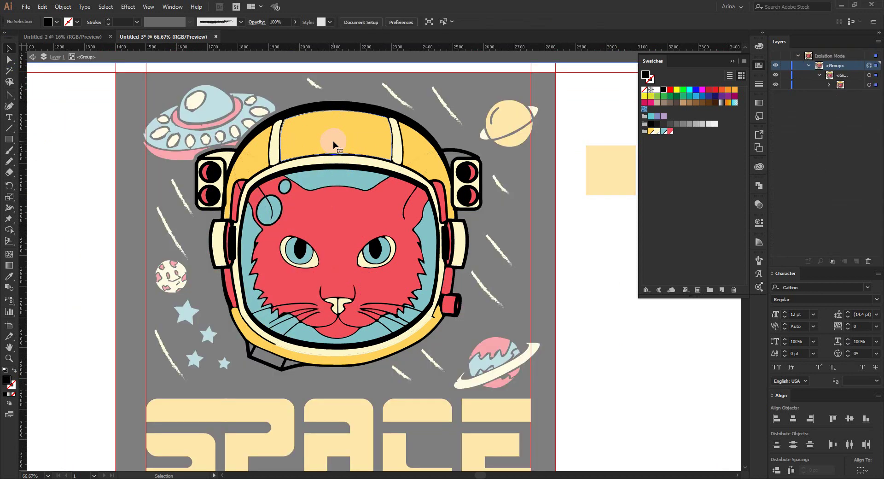
left_click(335, 145)
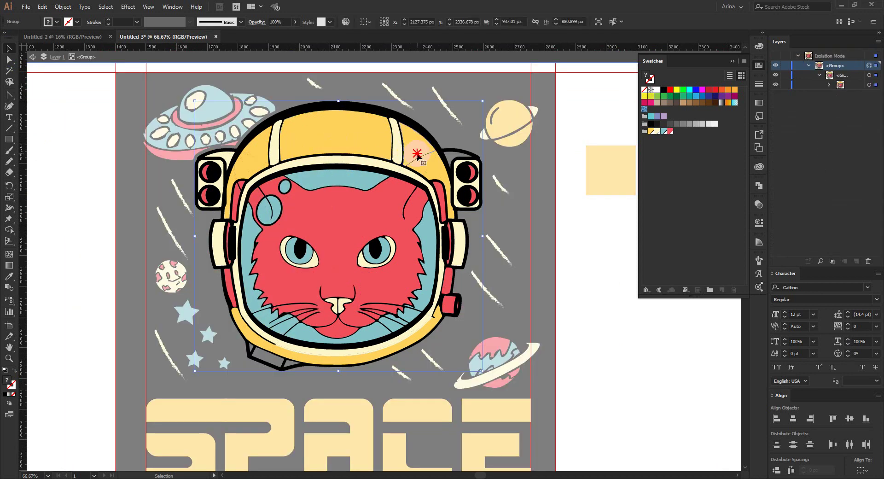
double_click(417, 154)
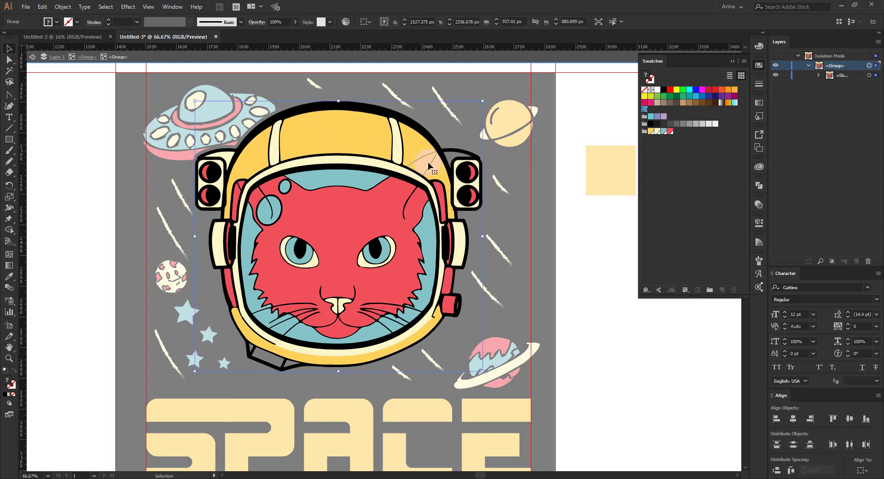
double_click(437, 171)
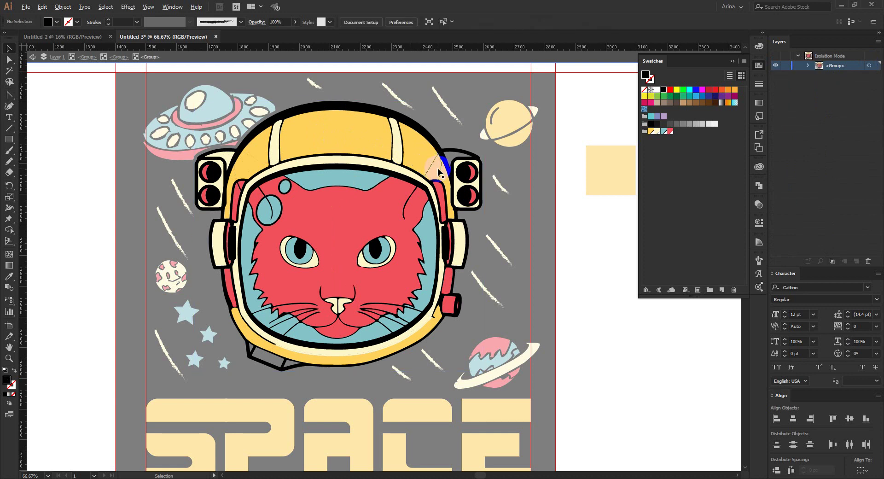
Step: Select the yellow sections on both sides of the helmet dome and fill them with the teal poster color
scroll(438, 173, "up", 1)
left_click(432, 173)
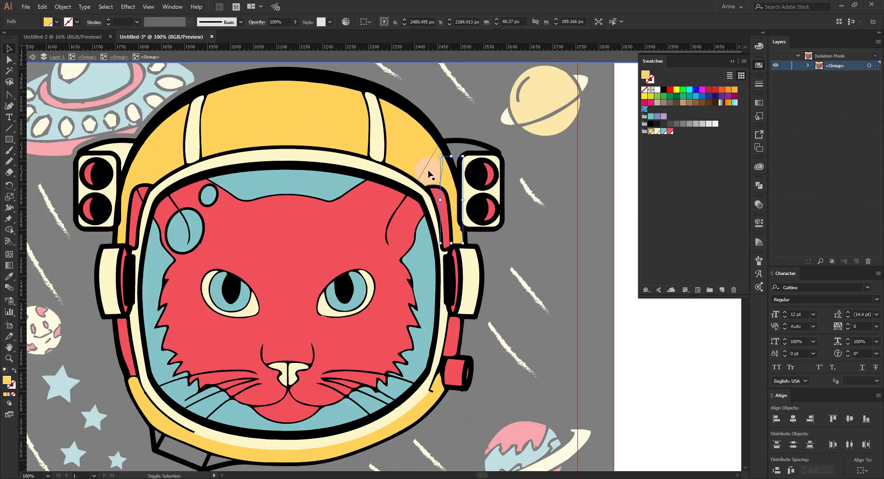
left_click(411, 155, "shift")
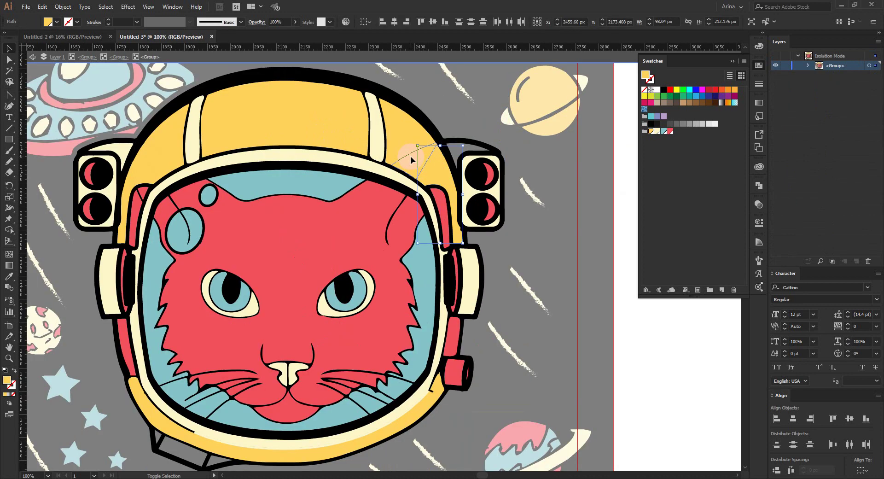
left_click(398, 135, "shift")
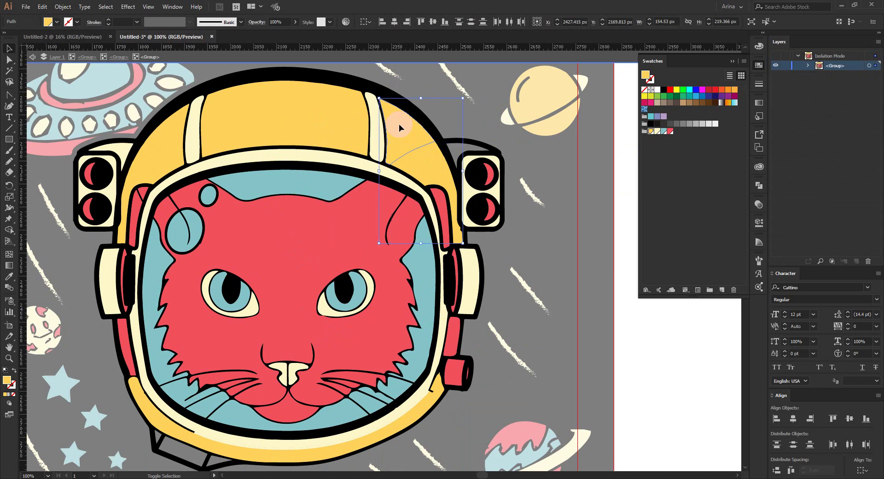
left_click(171, 143, "shift")
left_click(171, 159, "shift")
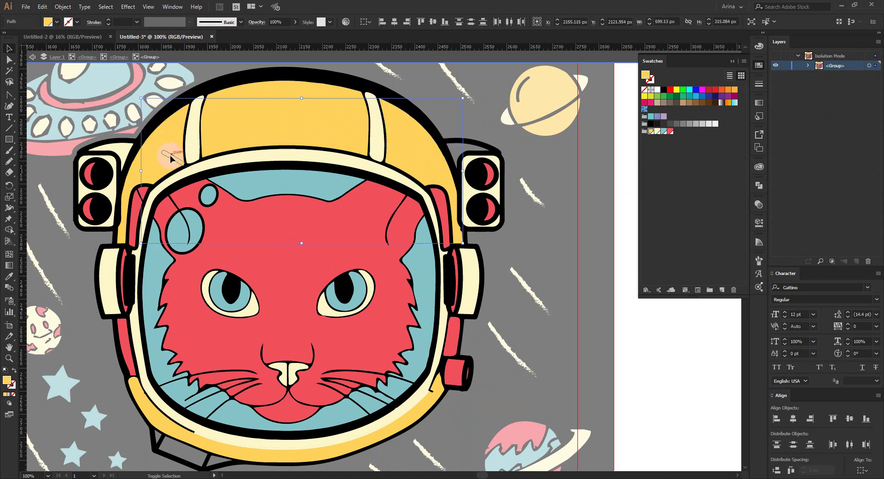
left_click(146, 165, "shift")
left_click(147, 169, "shift")
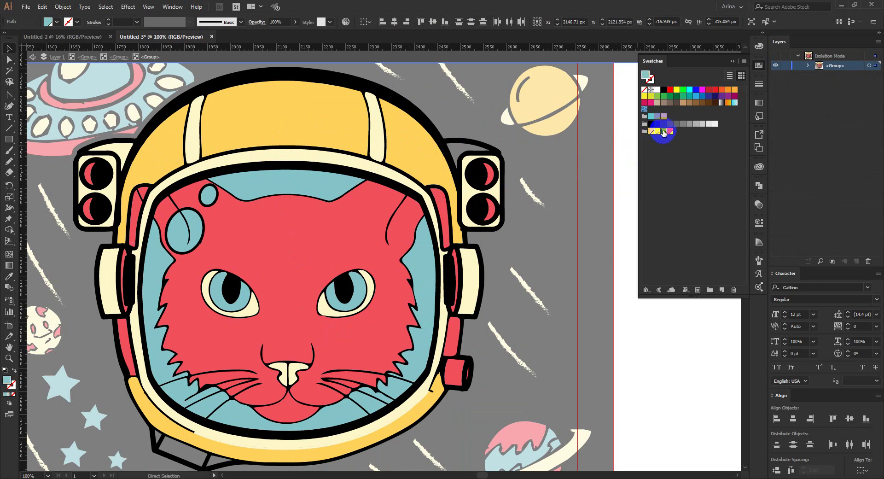
left_click(663, 132)
Step: Add the remaining yellow edge of the helmet's left side to the selection and fill all selected sections with cream
left_click(135, 189, "shift")
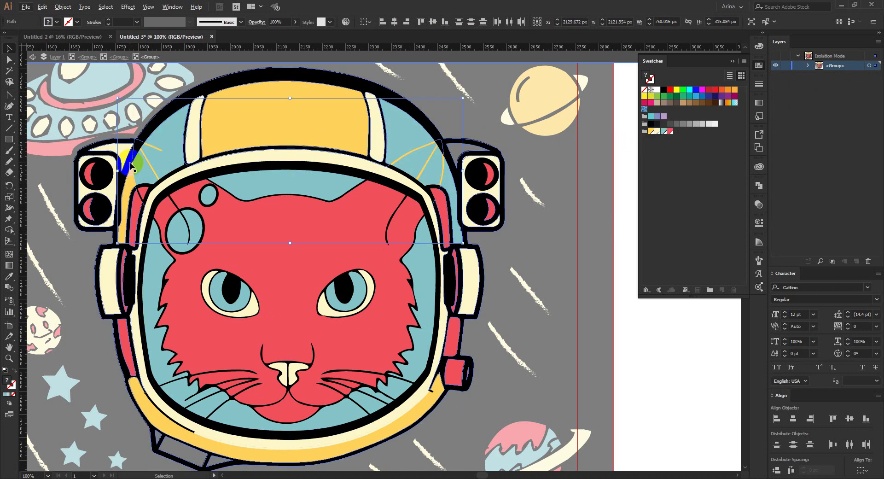
left_click(671, 131)
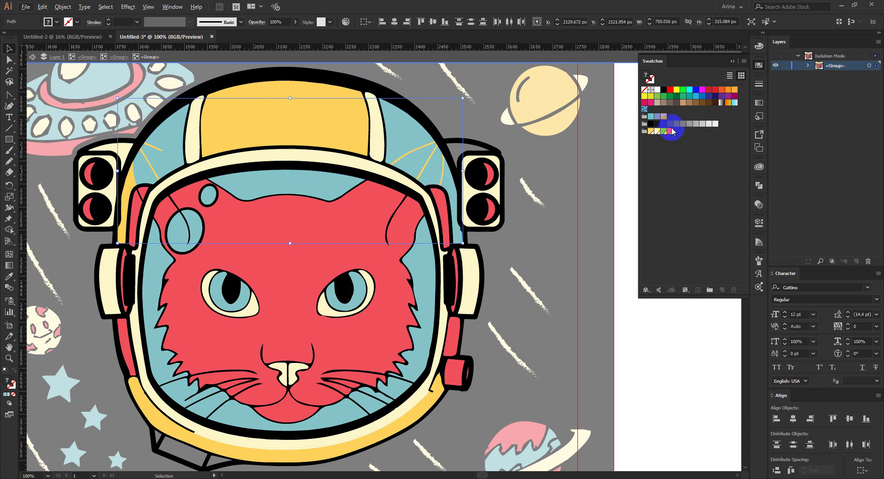
left_click(652, 132)
left_click(653, 133)
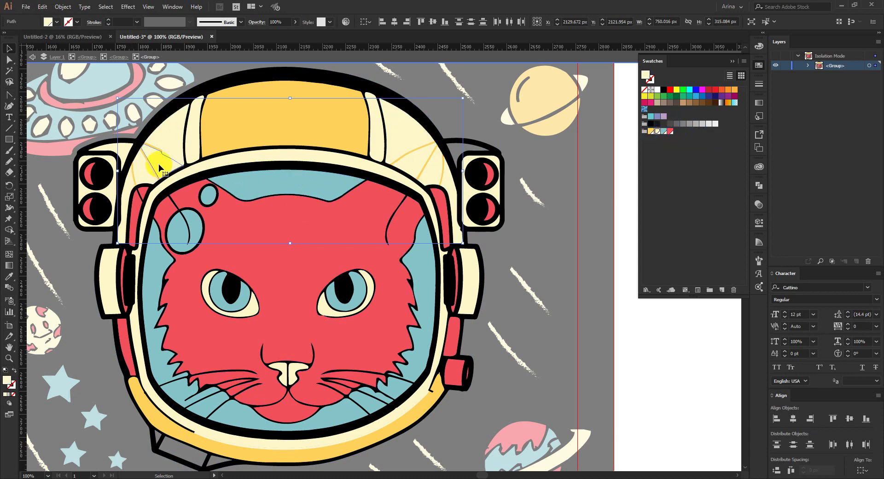
Step: Recolor the leftover thin yellow lines on the helmet's left side by sampling the adjacent cream fill
scroll(138, 177, "up", 1)
left_click(131, 183)
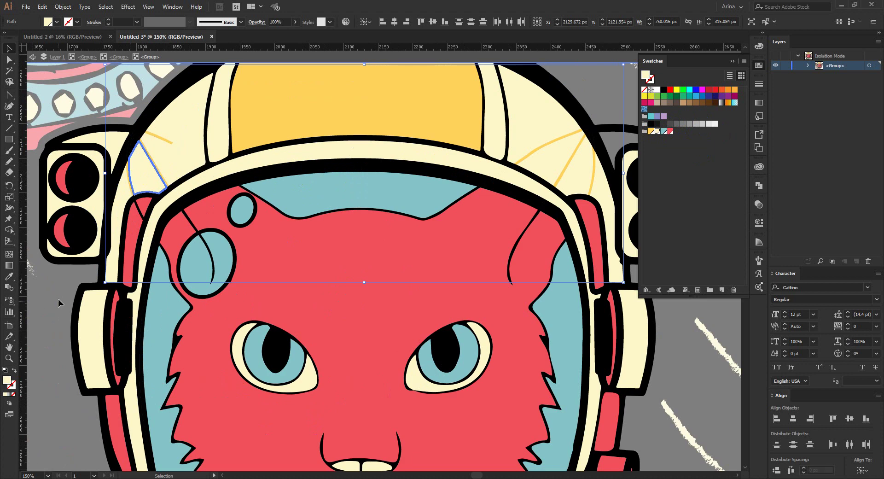
left_click(128, 180)
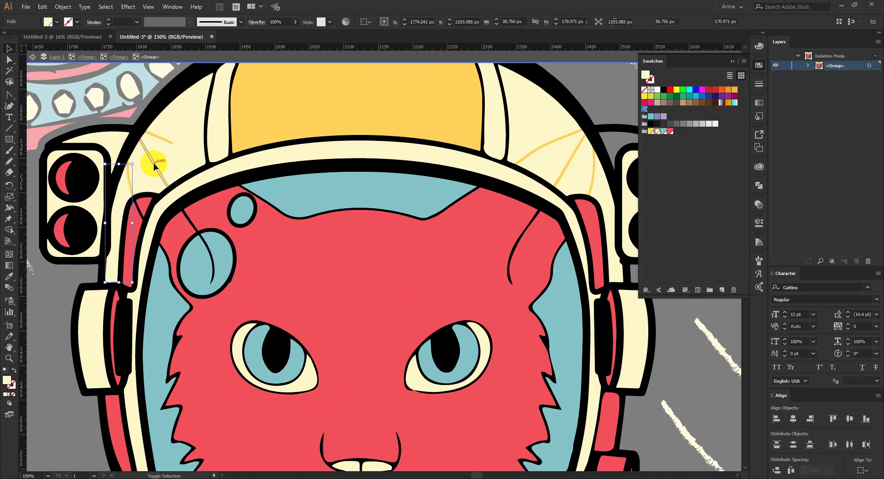
left_click(159, 139, "shift")
left_click(187, 152, "shift")
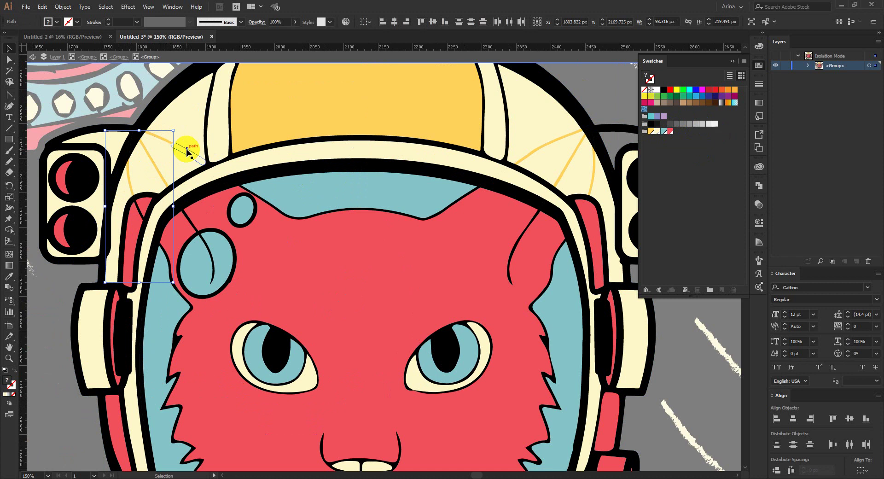
key("i")
left_click(187, 132)
key("v")
left_click(128, 179)
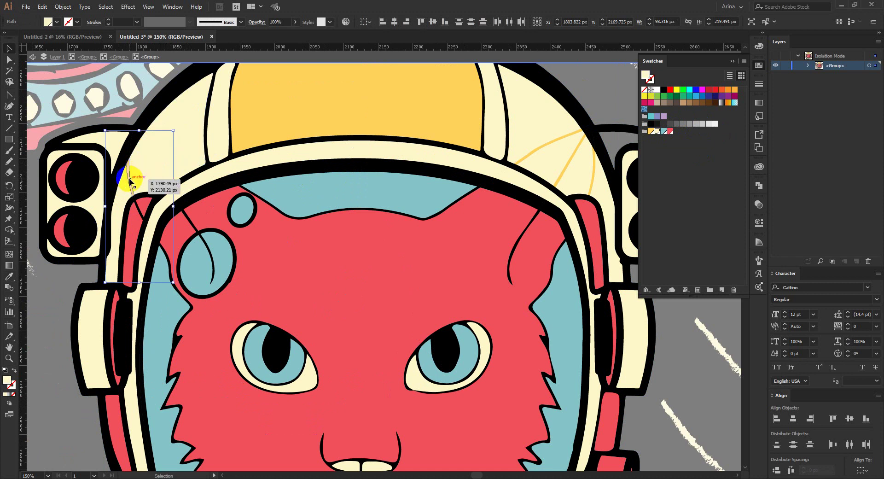
key("i")
left_click(176, 143)
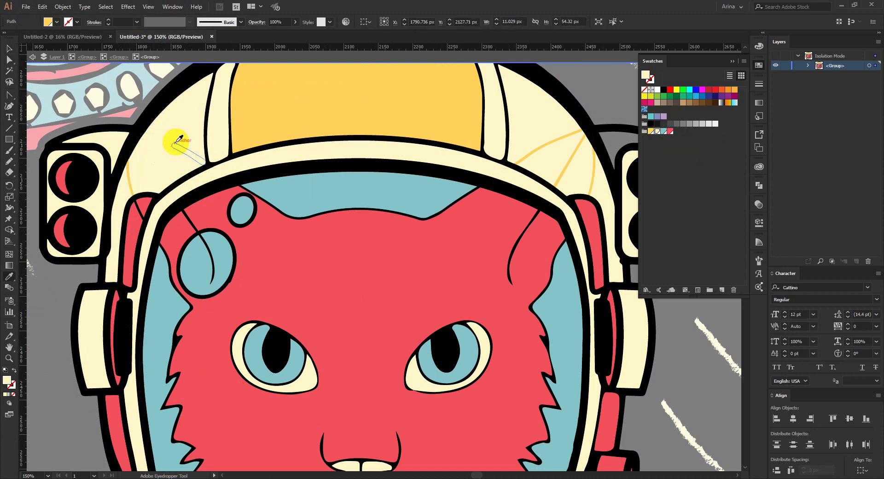
key("v")
Step: Select the thin yellow lines on the helmet's right side and match them to the surrounding cream fill
left_click(563, 182)
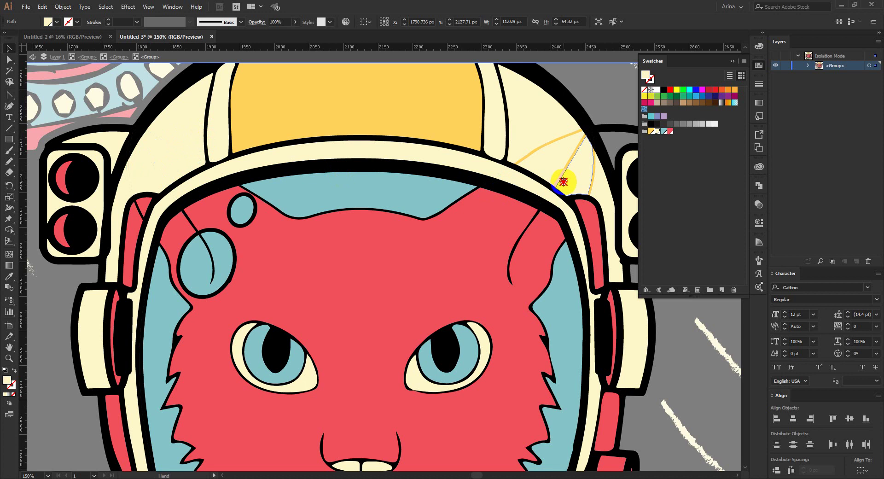
left_click_drag(564, 181, 409, 181)
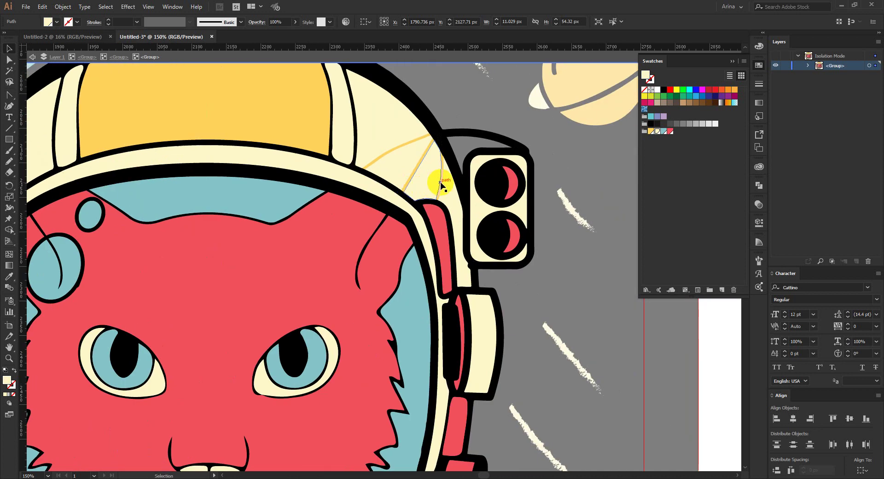
left_click(439, 184)
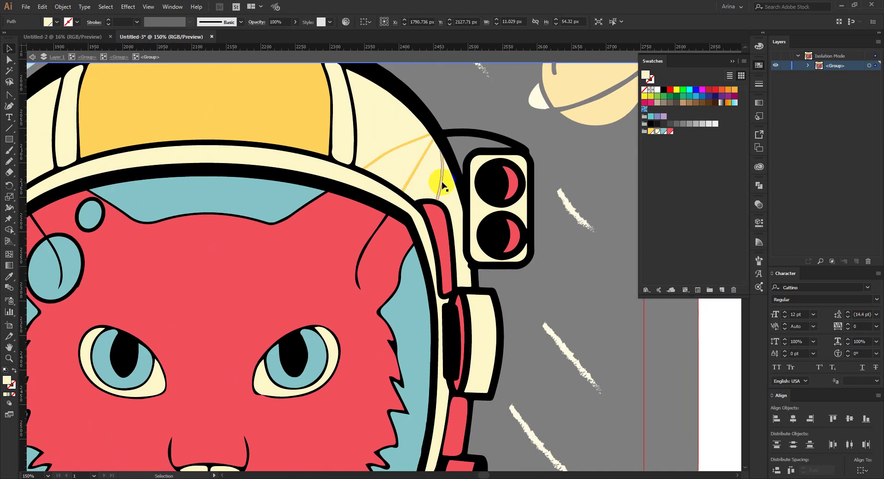
left_click(388, 155, "shift")
key("i")
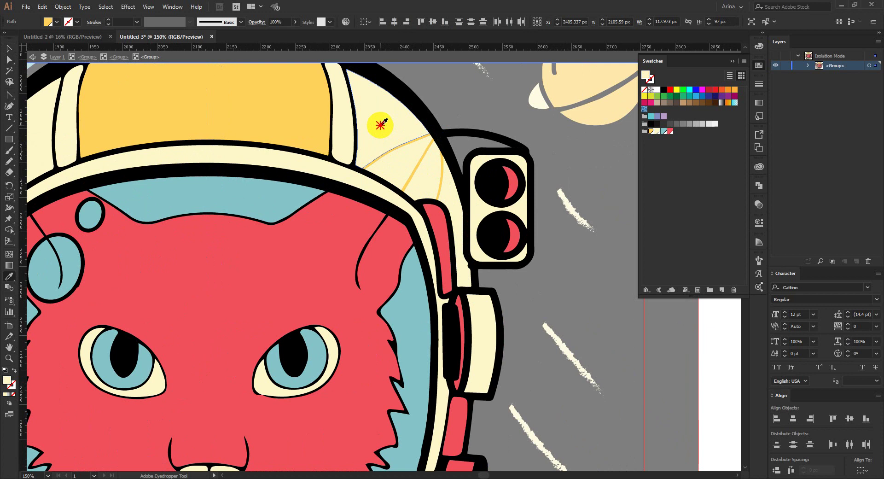
left_click(381, 124)
key("v")
Step: Fill the two cream vertical stripes on the helmet dome with the red poster color and exit isolation mode
scroll(400, 183, "down", 1)
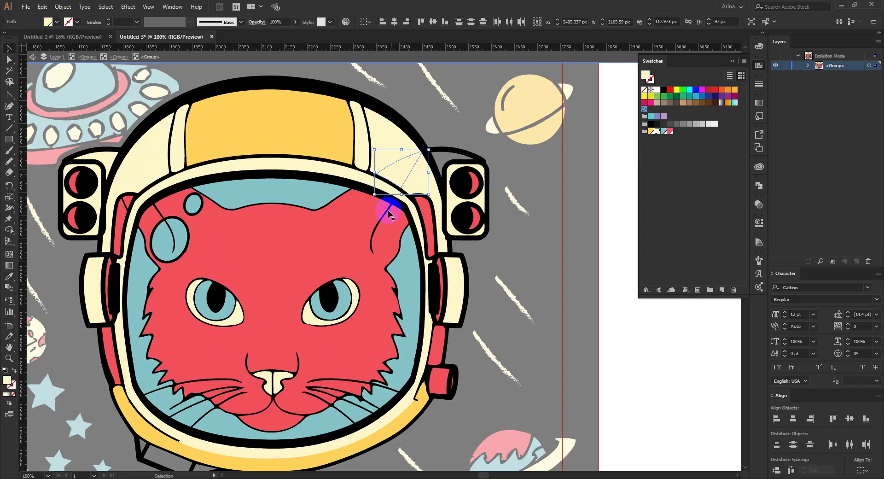
scroll(368, 184, "up", 2)
left_click(359, 179)
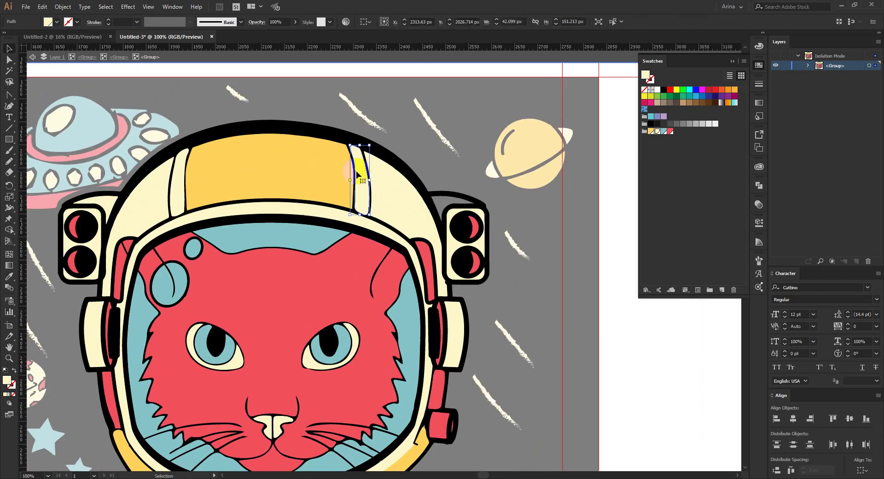
left_click(168, 195, "shift")
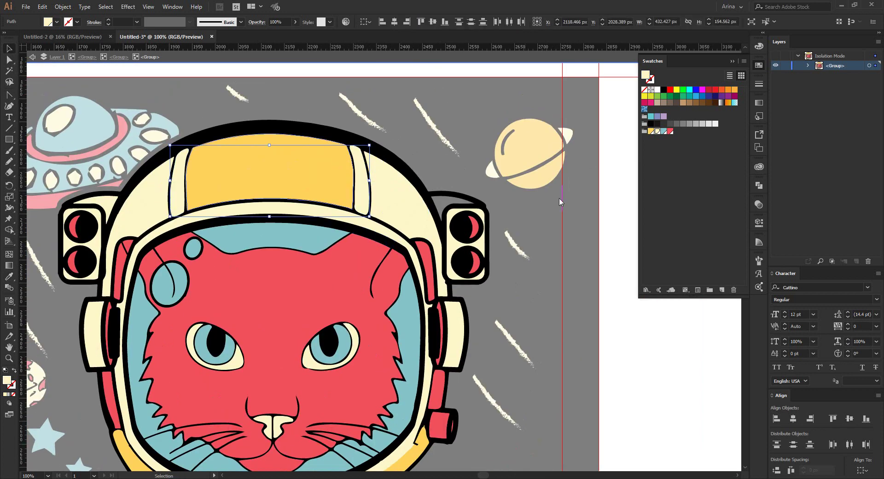
left_click(670, 132)
scroll(367, 189, "down", 1)
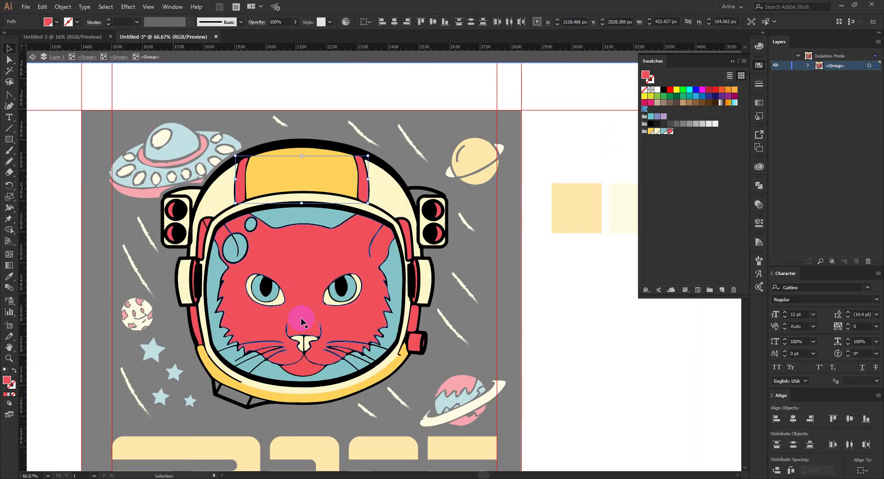
double_click(578, 332)
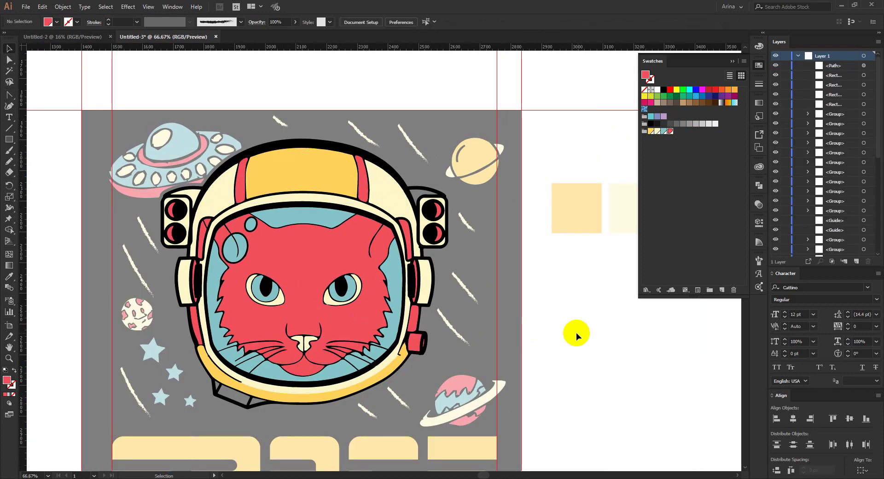
Step: Review the whole poster with the recolored helmet beside the color palette, and hide the swatches
scroll(530, 338, "down", 1)
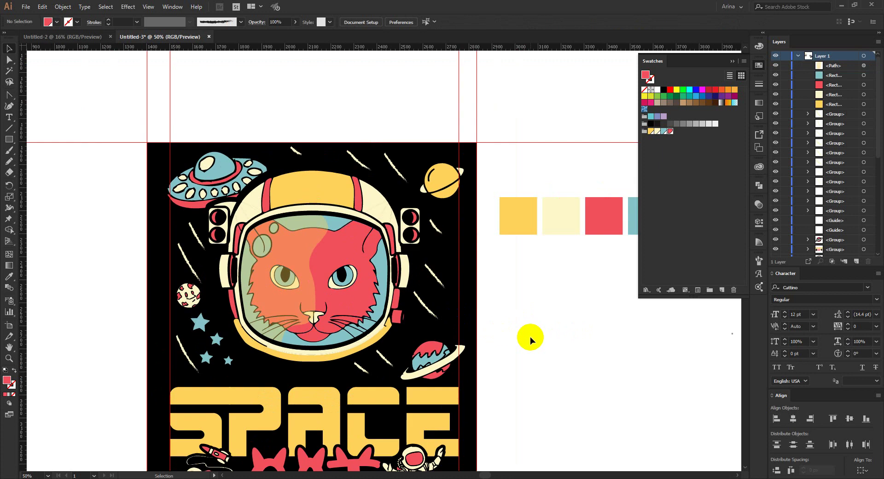
scroll(308, 297, "down", 4)
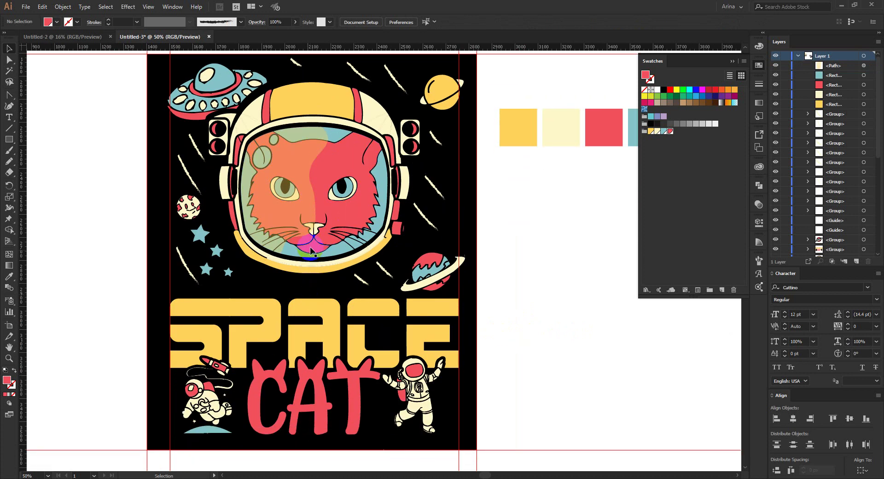
left_click_drag(364, 279, 386, 281)
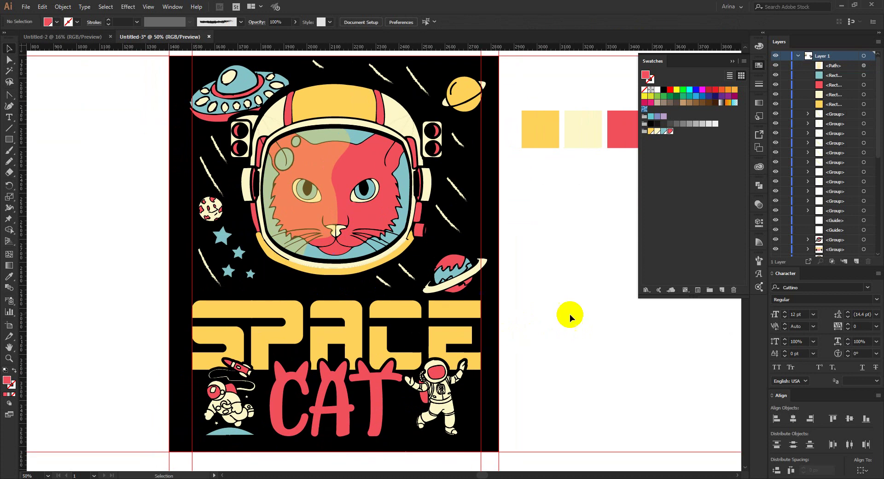
left_click_drag(538, 310, 547, 314)
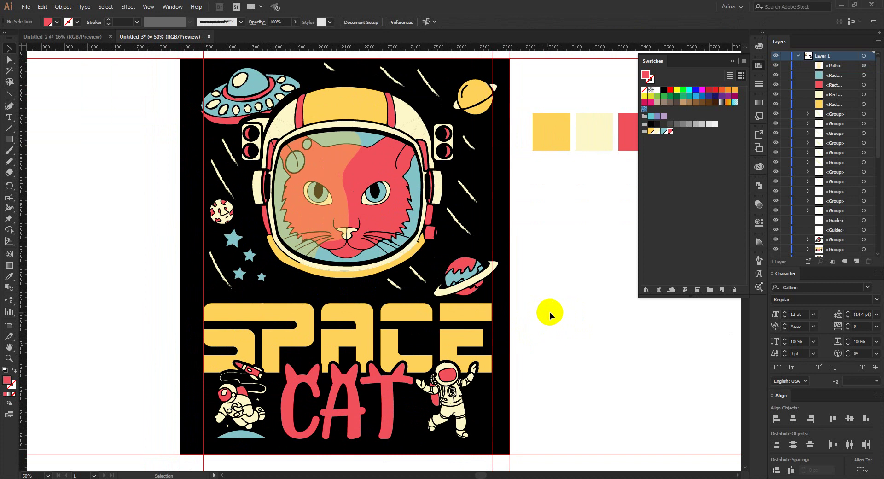
left_click(559, 312)
left_click_drag(349, 276, 402, 275)
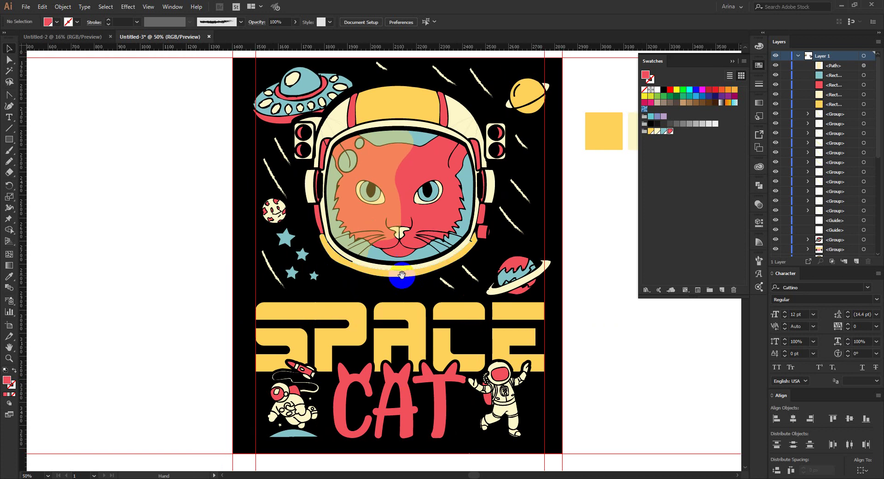
left_click(758, 65)
left_click_drag(651, 167, 631, 168)
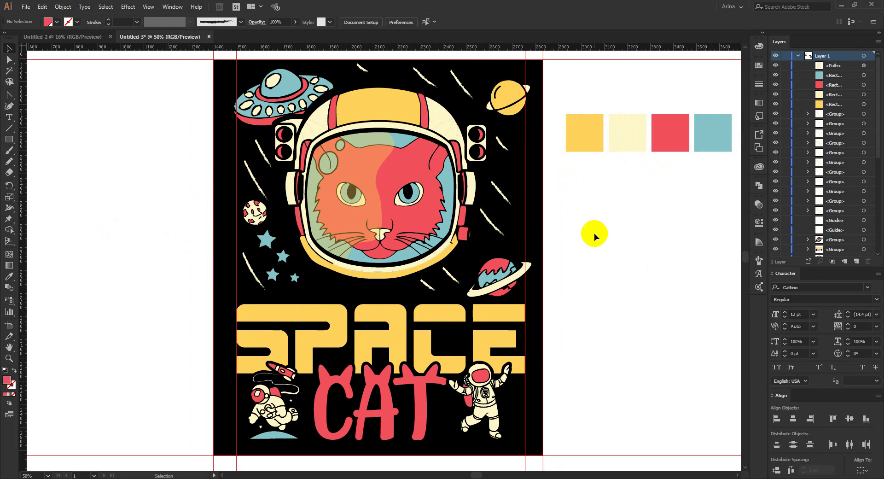
key("a")
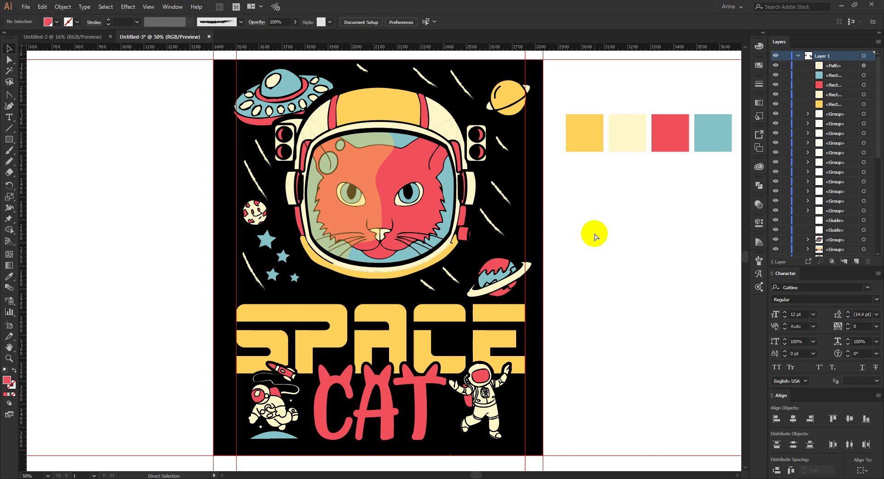